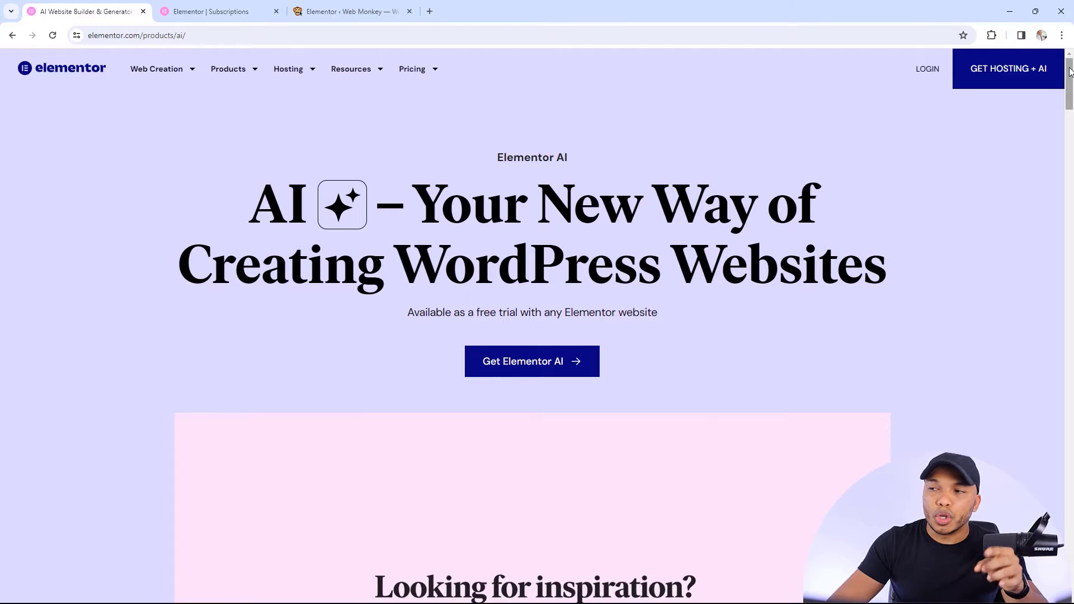
Step: Review the Elementor AI product page: AI features, free-trial instructions, the FAQ on how AI credits work, and the pricing plans
left_click_drag(1069, 71, 1045, 237)
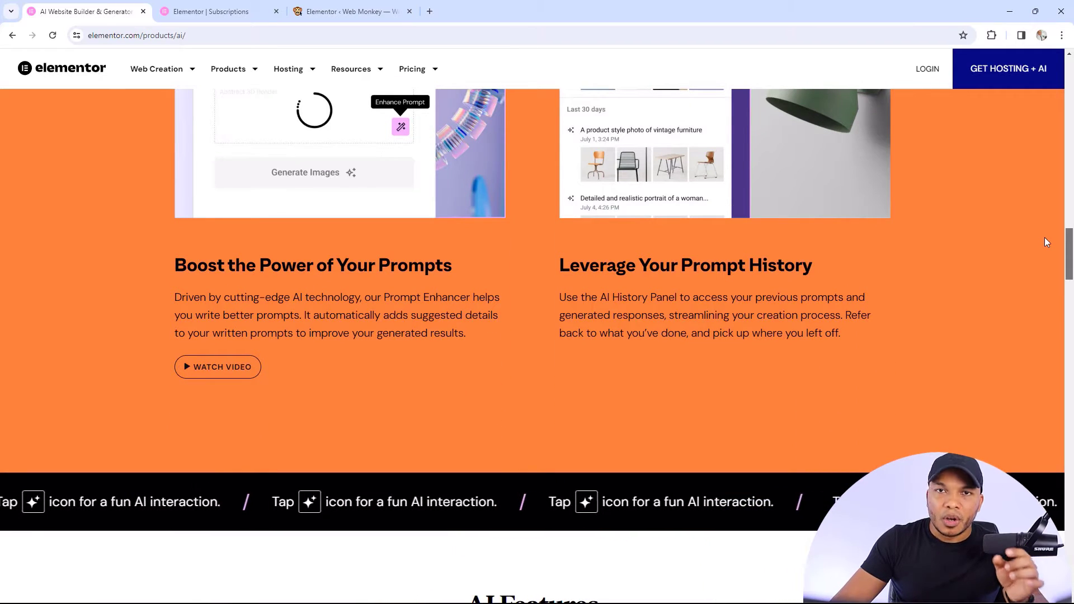
left_click_drag(1044, 237, 1037, 287)
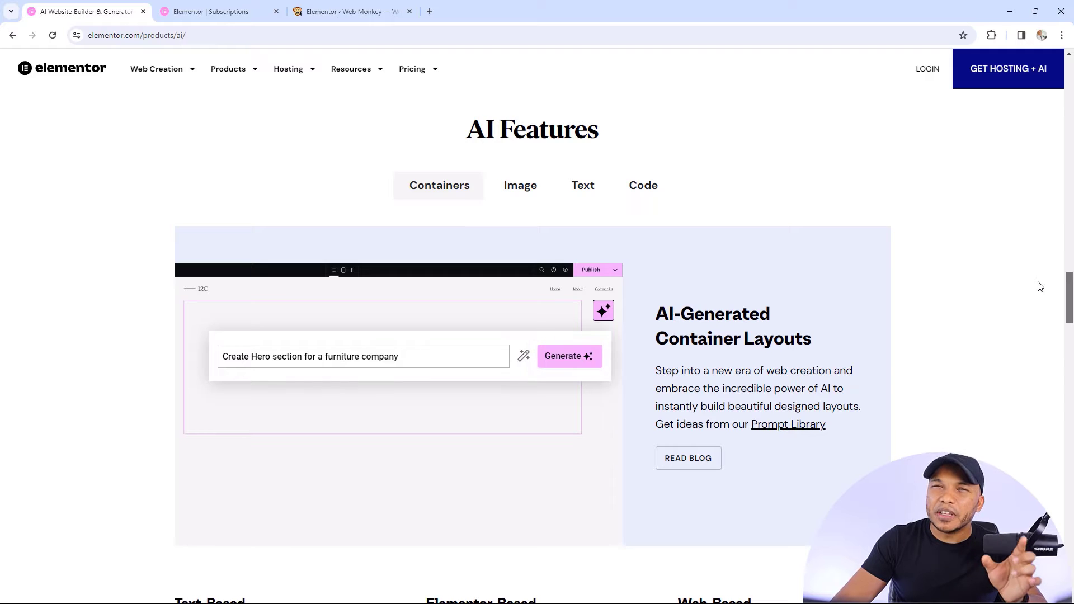
left_click_drag(1067, 284, 1050, 364)
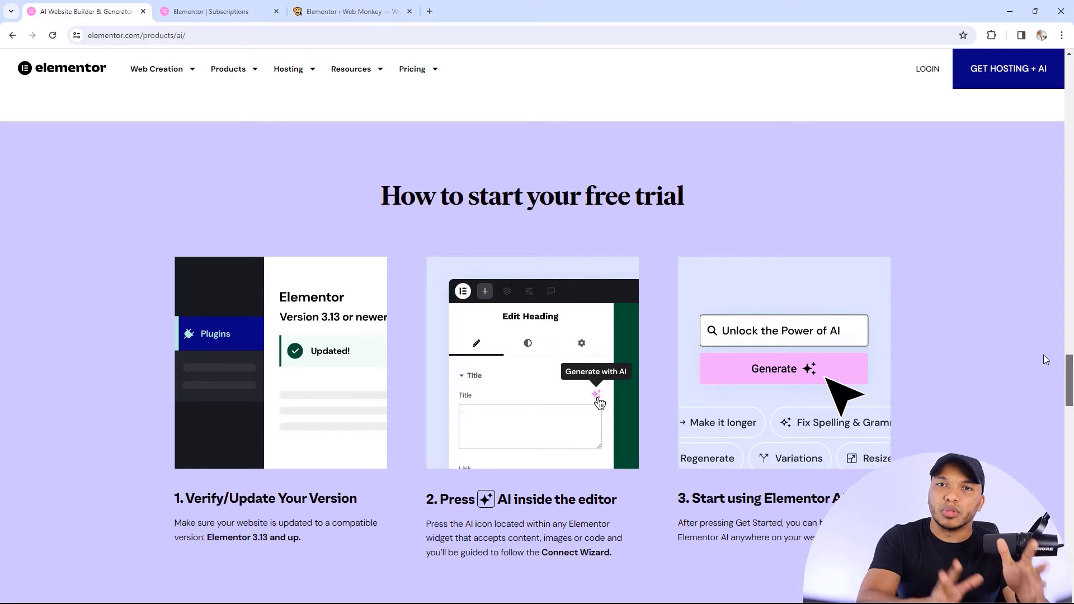
scroll(1045, 357, "down", 10)
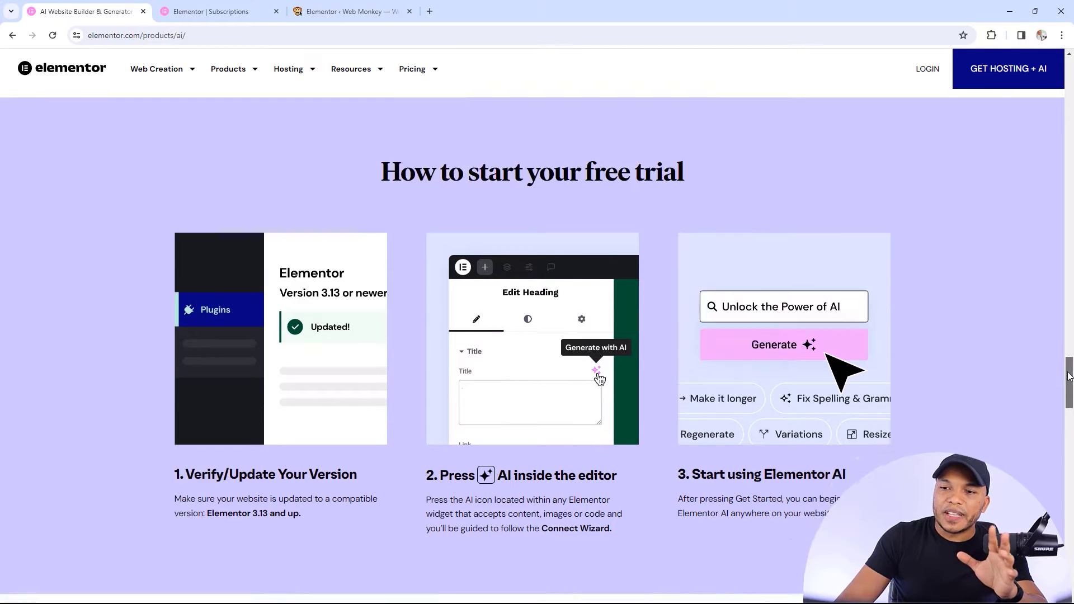
scroll(1038, 452, "down", 5)
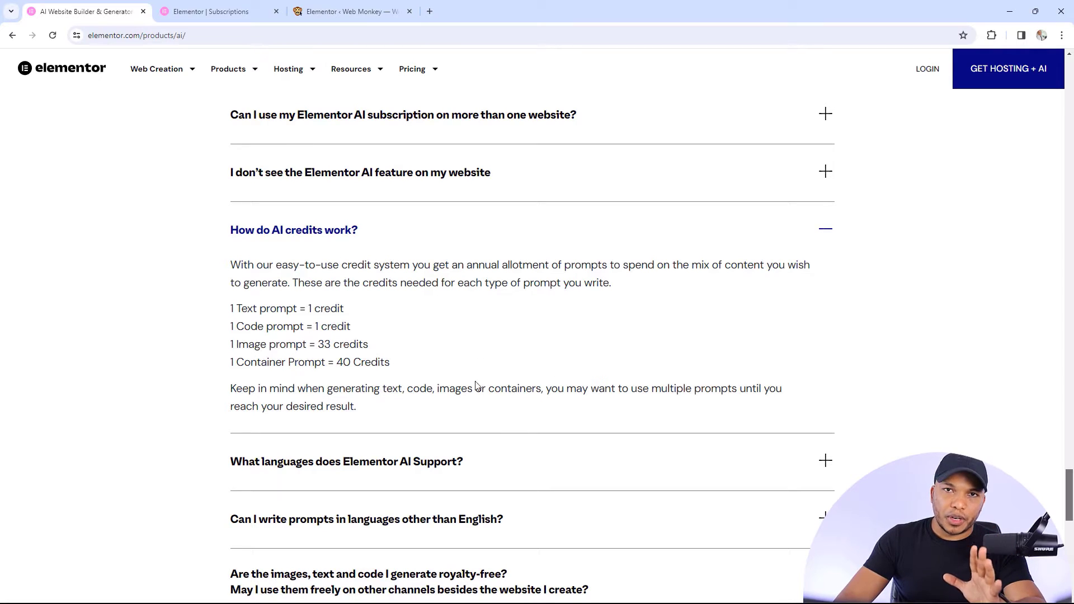
scroll(584, 433, "up", 1)
scroll(585, 432, "up", 3)
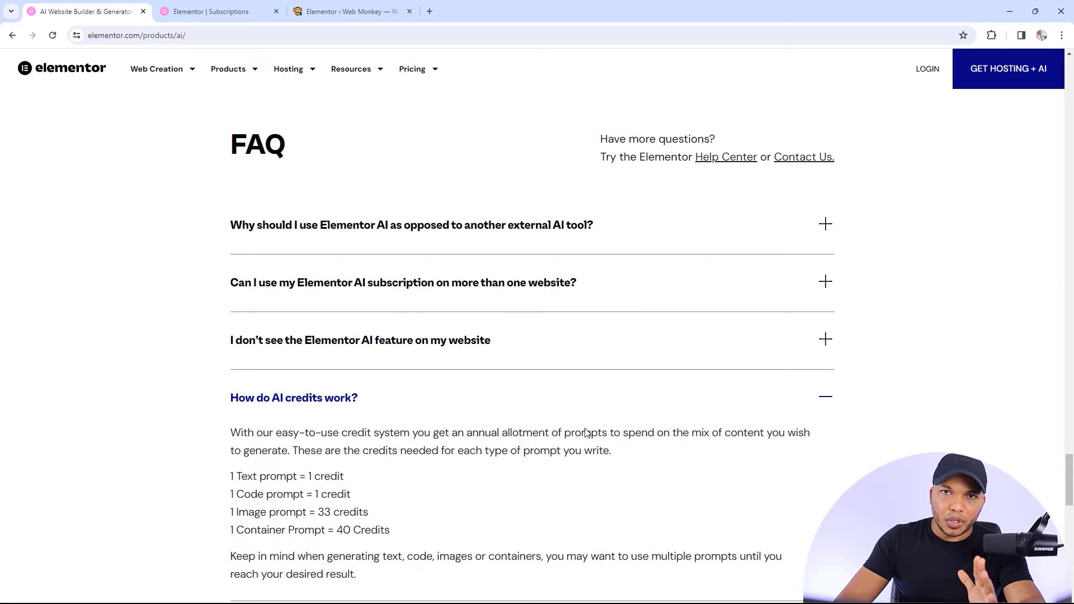
scroll(585, 433, "up", 10)
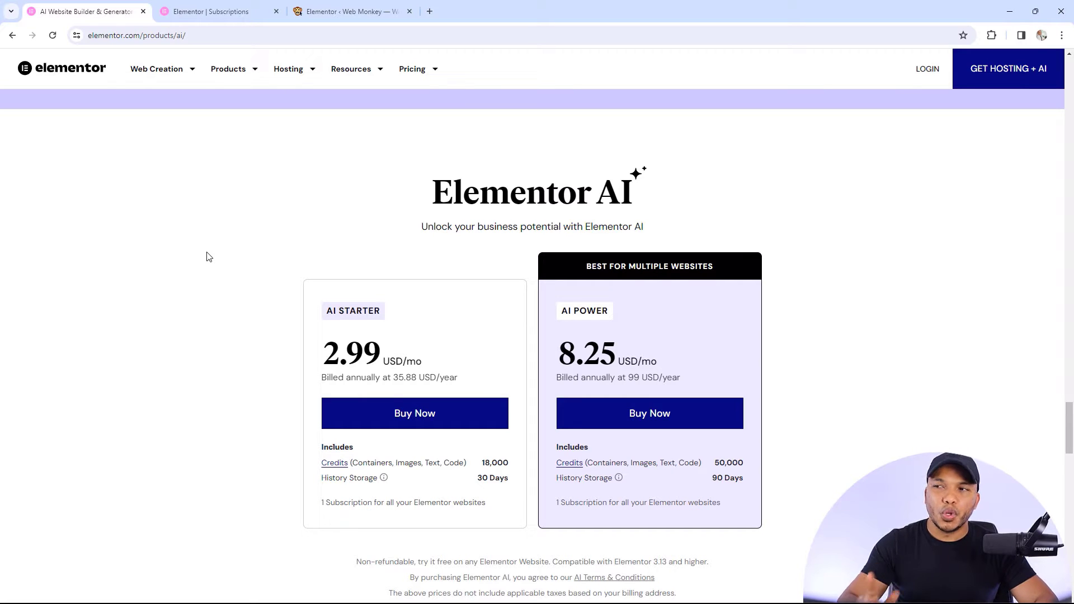
Step: Check the credit allowance on the Elementor AI - Starter subscription page
left_click(214, 4)
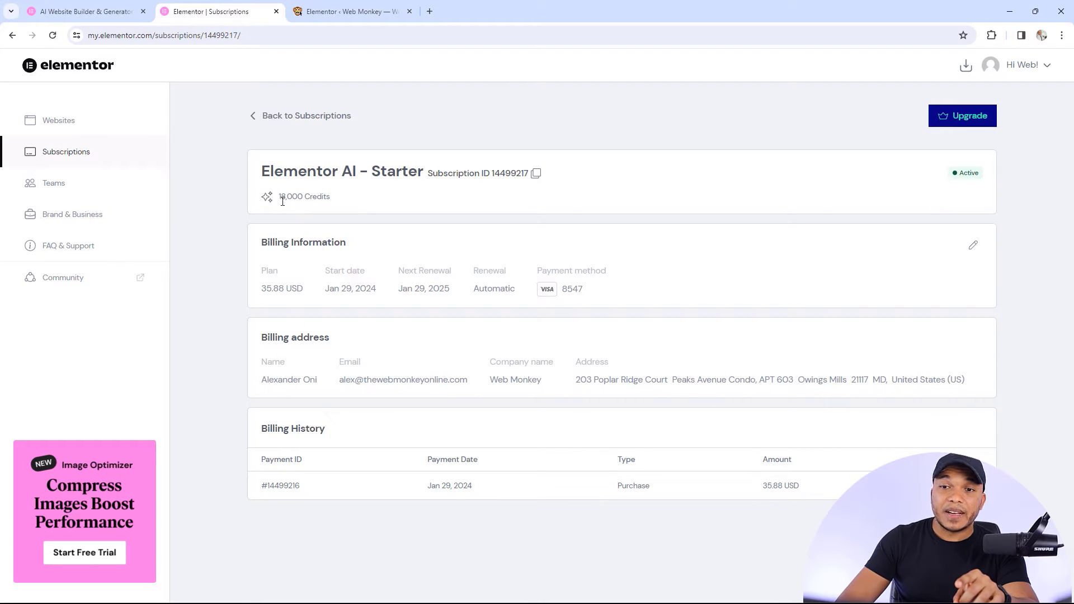
left_click_drag(279, 198, 336, 199)
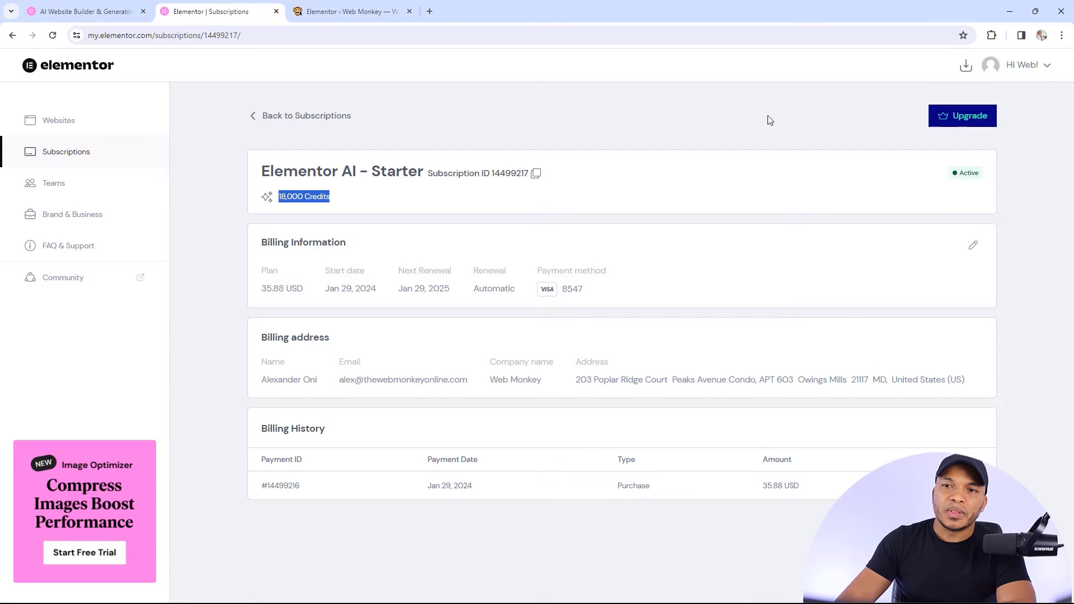
Step: Examine Elementor's Features settings in the WordPress dashboard, checking Build with AI under Ongoing Experiments and Flexbox Container under Stable Features
left_click(376, 7)
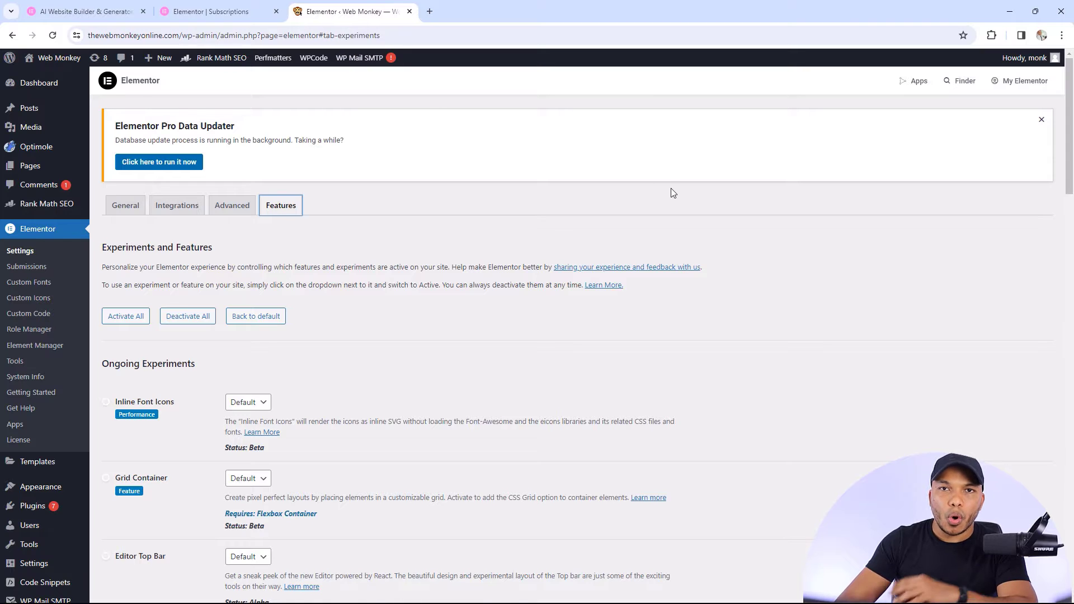
scroll(797, 276, "down", 2)
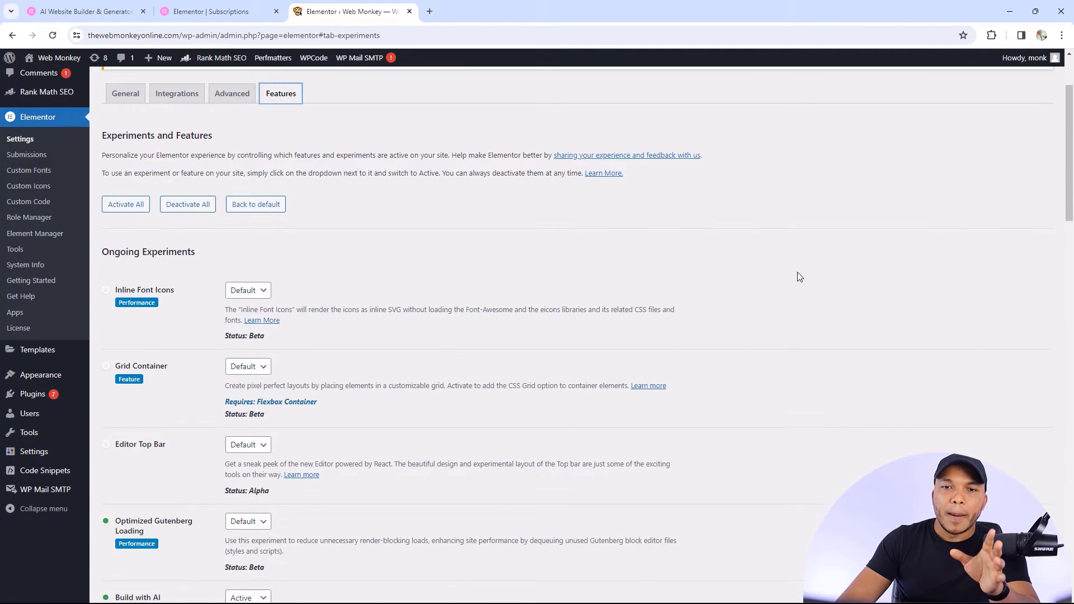
scroll(796, 275, "up", 2)
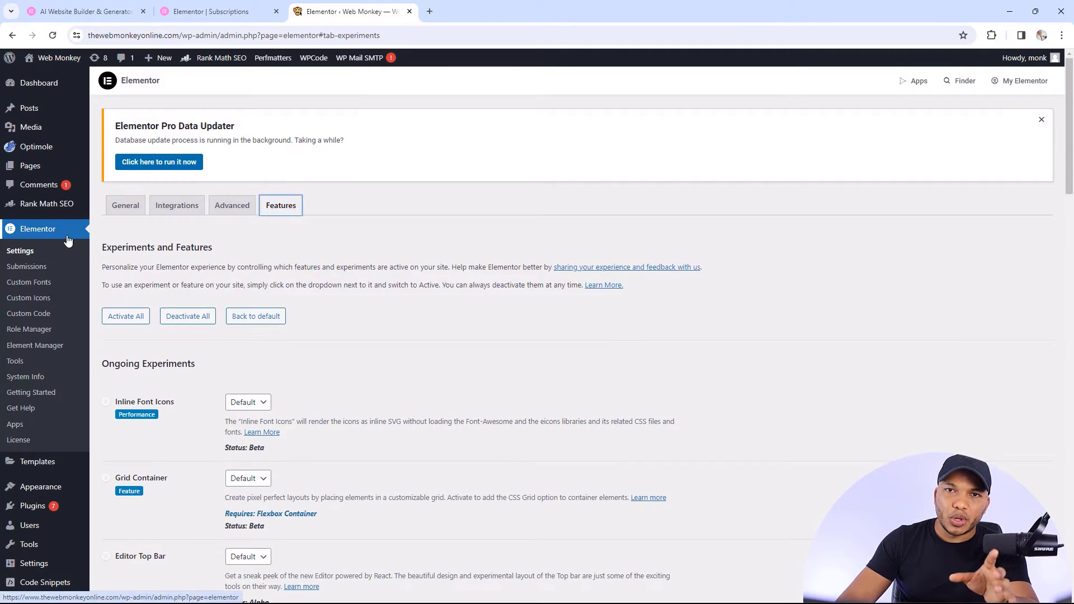
scroll(309, 225, "down", 6)
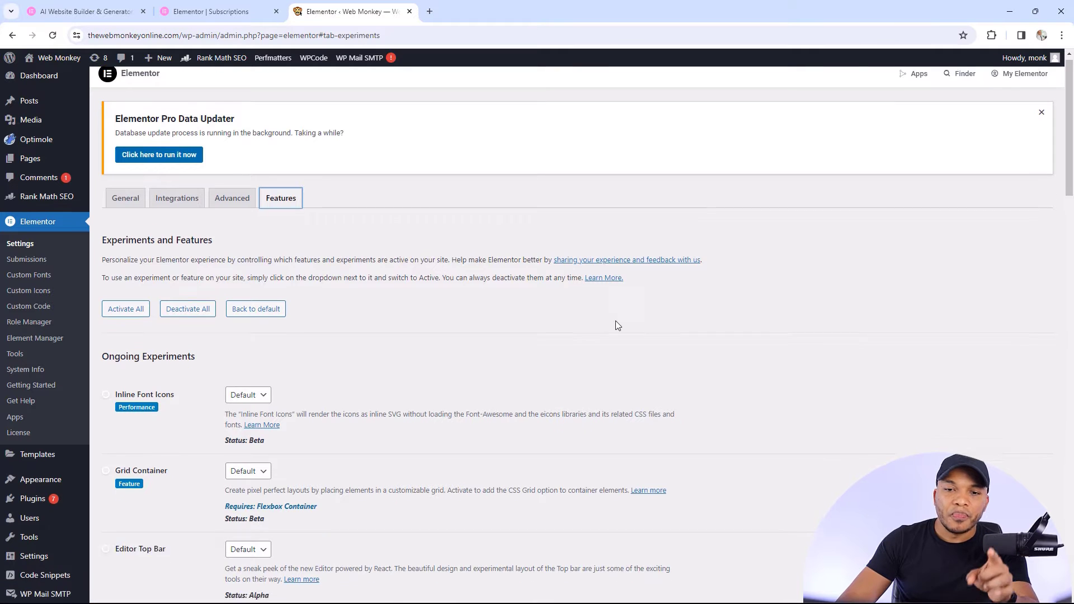
scroll(282, 222, "up", 2)
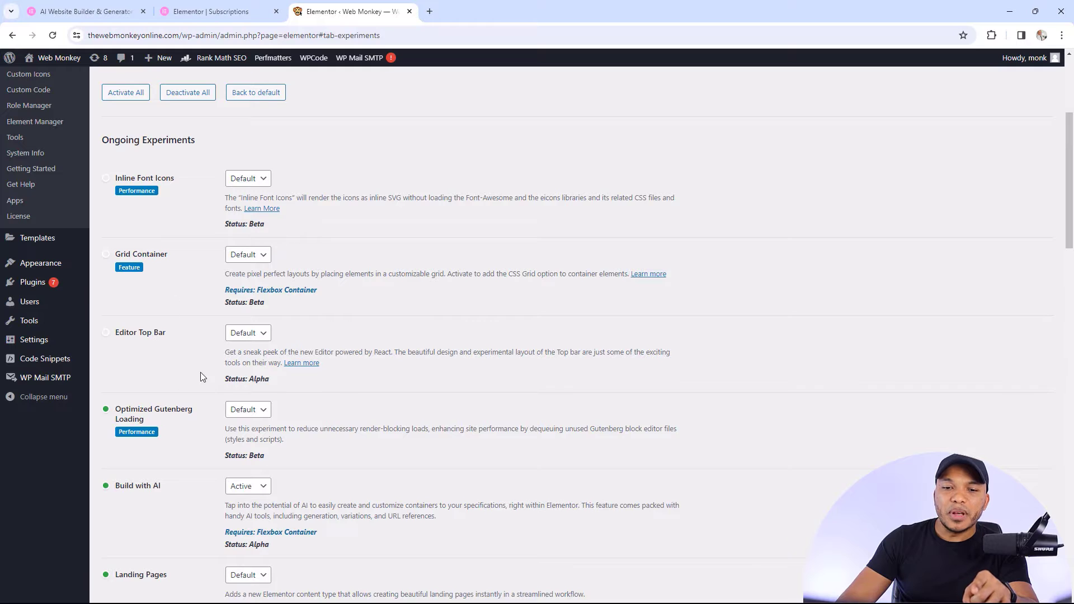
scroll(204, 376, "down", 1)
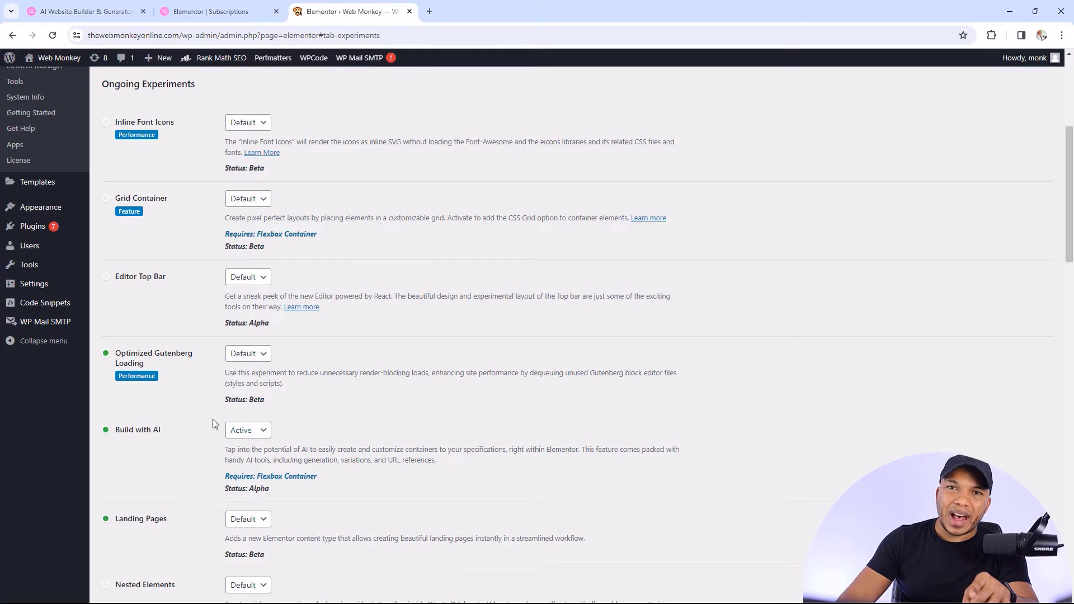
scroll(545, 420, "down", 7)
scroll(544, 408, "down", 6)
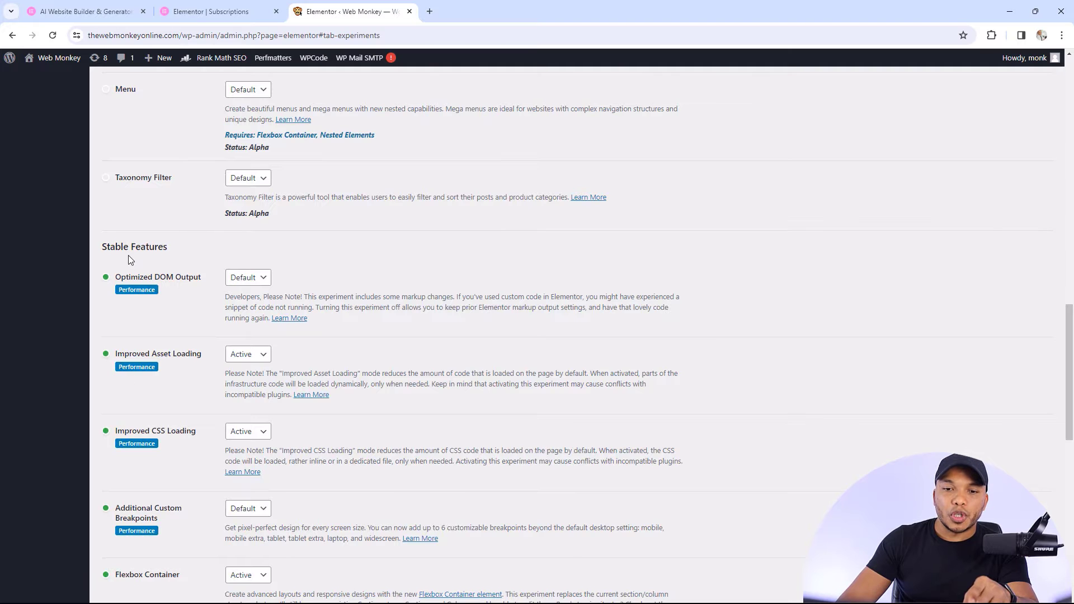
scroll(328, 408, "down", 4)
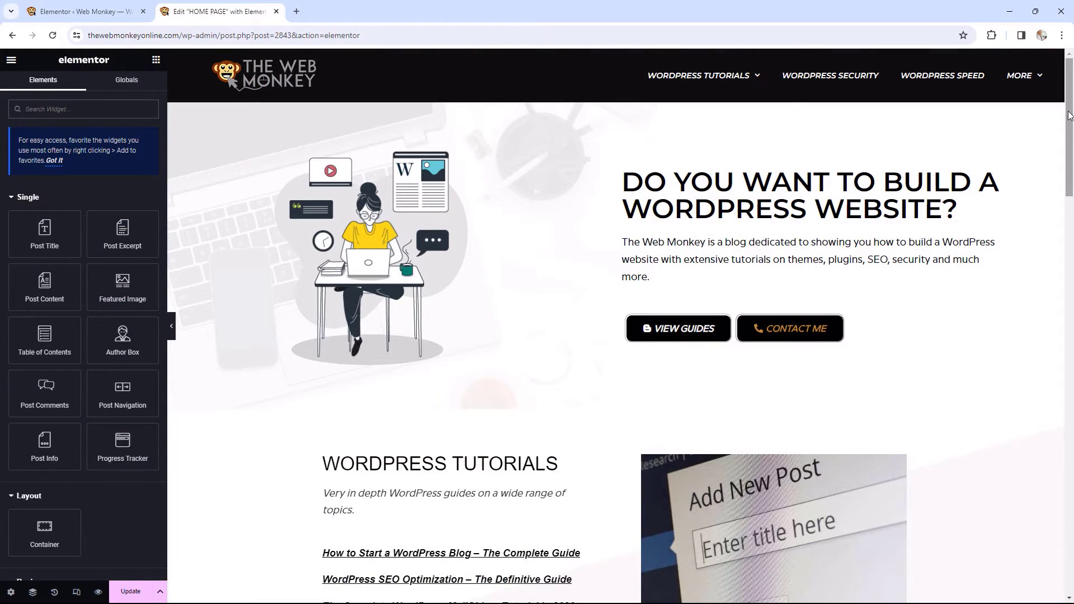
Step: Delete the placeholder image container near the end of the home page and add a new Image widget to the empty area
left_click_drag(1069, 116, 1066, 506)
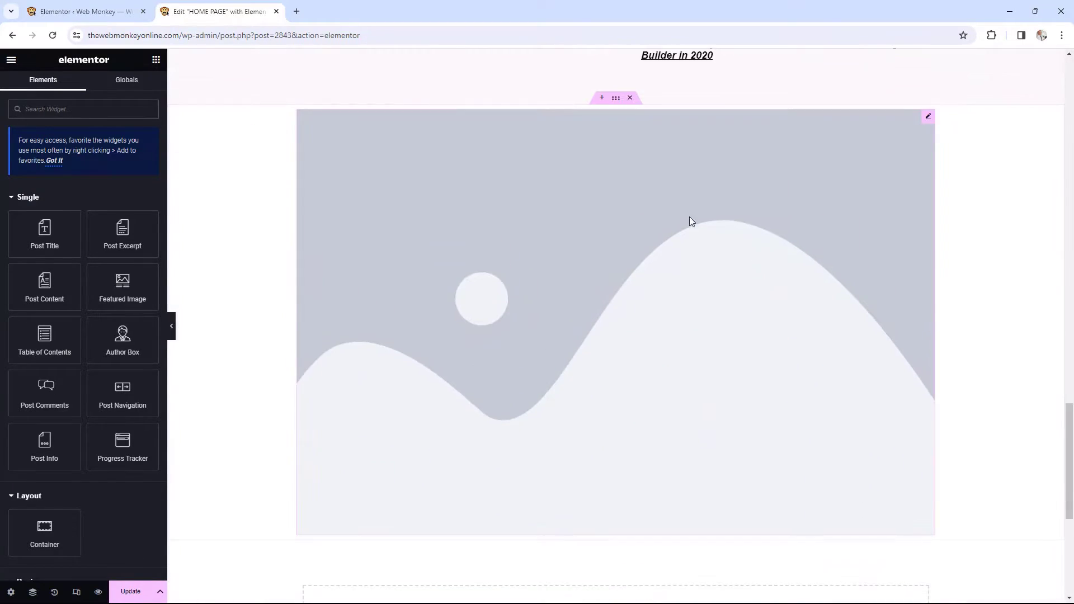
left_click(631, 99)
scroll(89, 344, "down", 4)
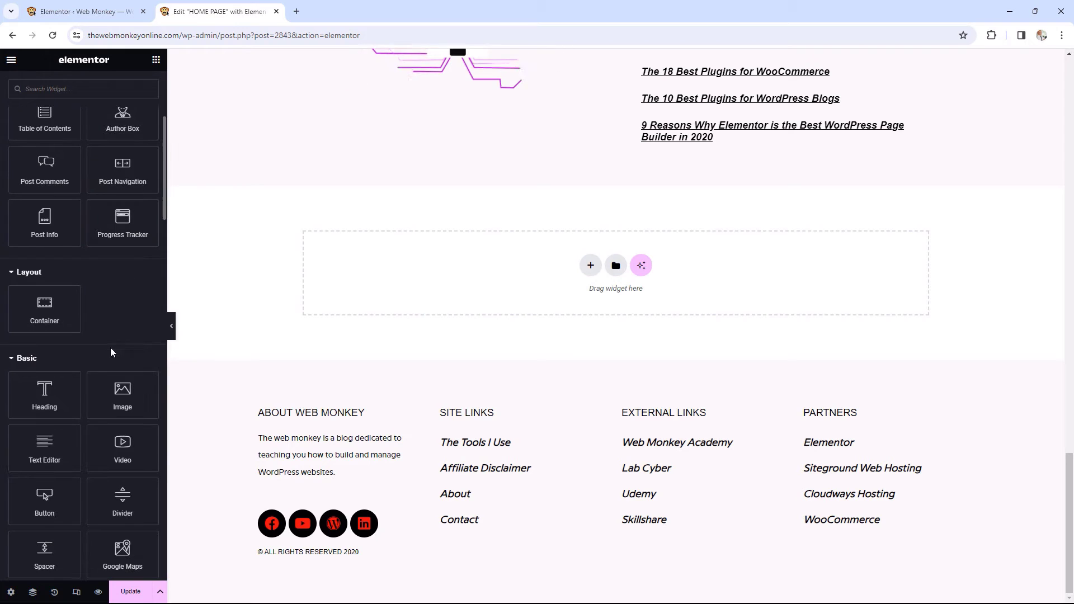
left_click_drag(122, 394, 526, 285)
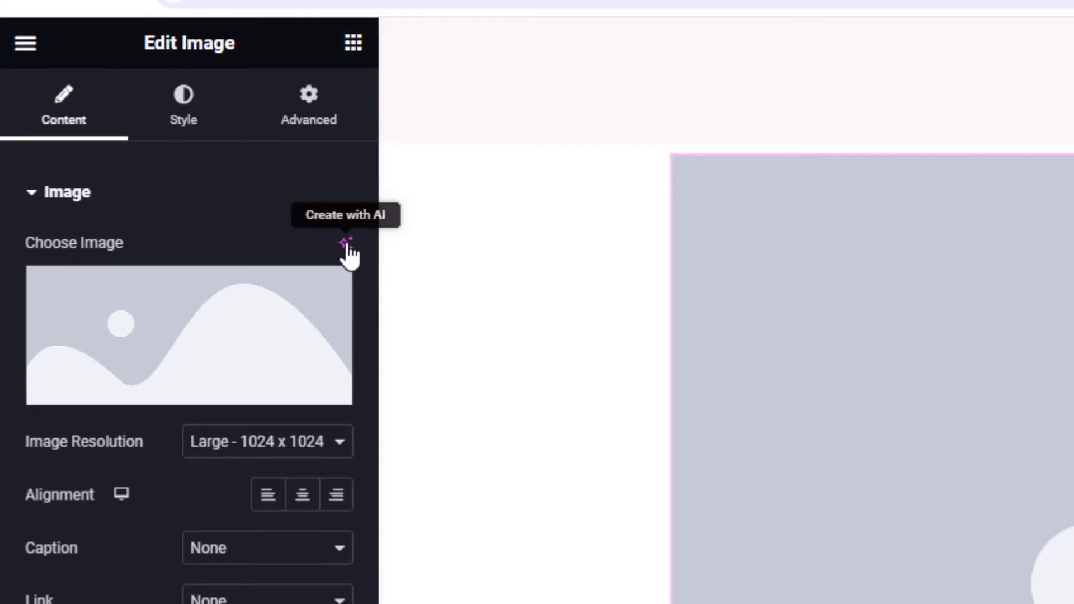
Step: Open the AI image generator for the new image and view the prompts behind the spiderweb, night cityscape and fisherman community images
left_click(346, 245)
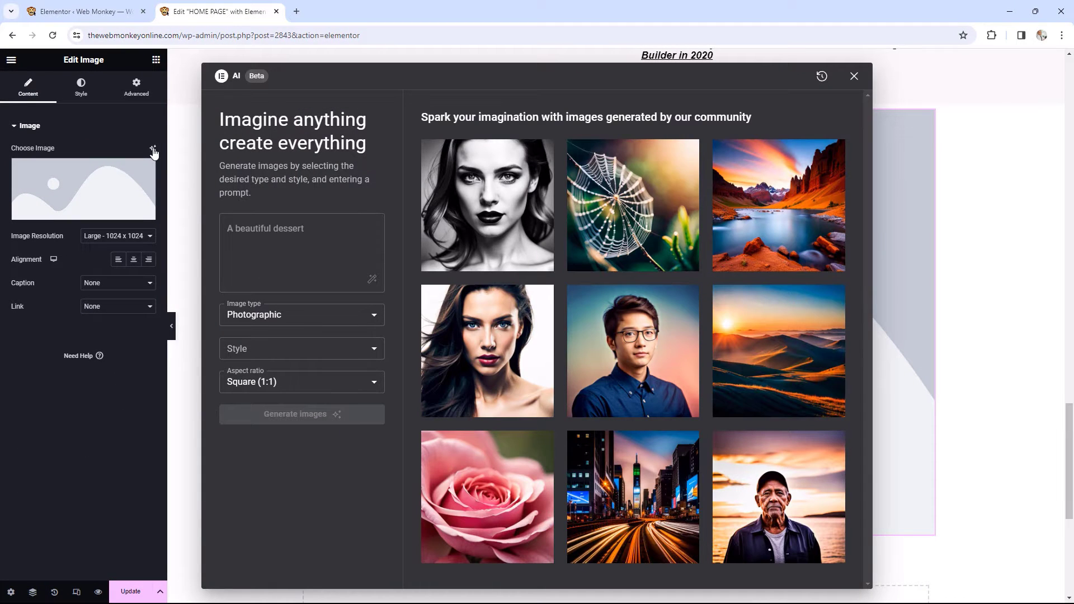
mouse_move(597, 195)
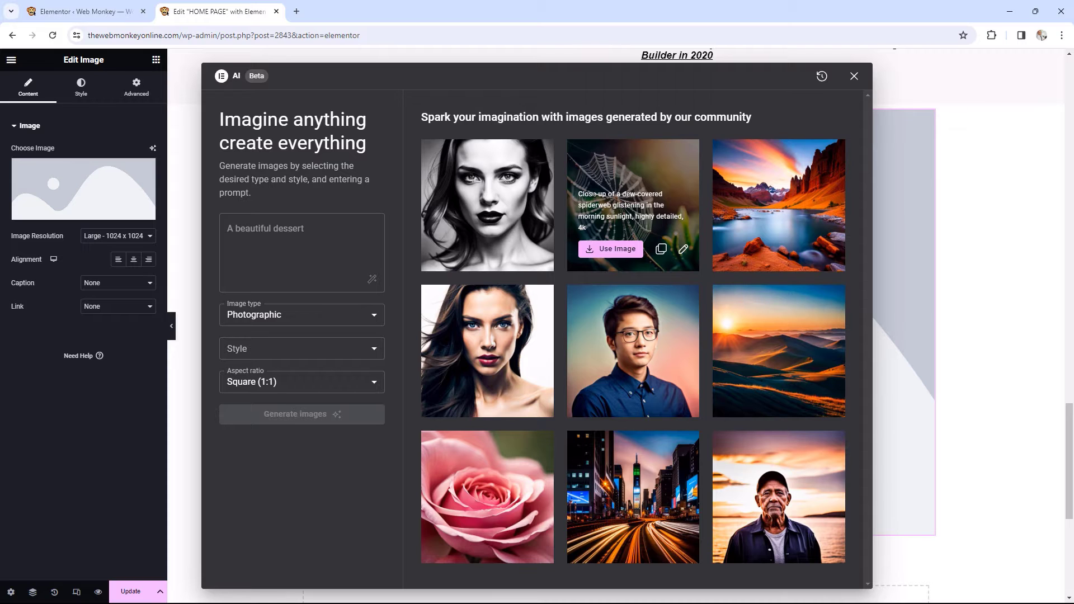
mouse_move(646, 482)
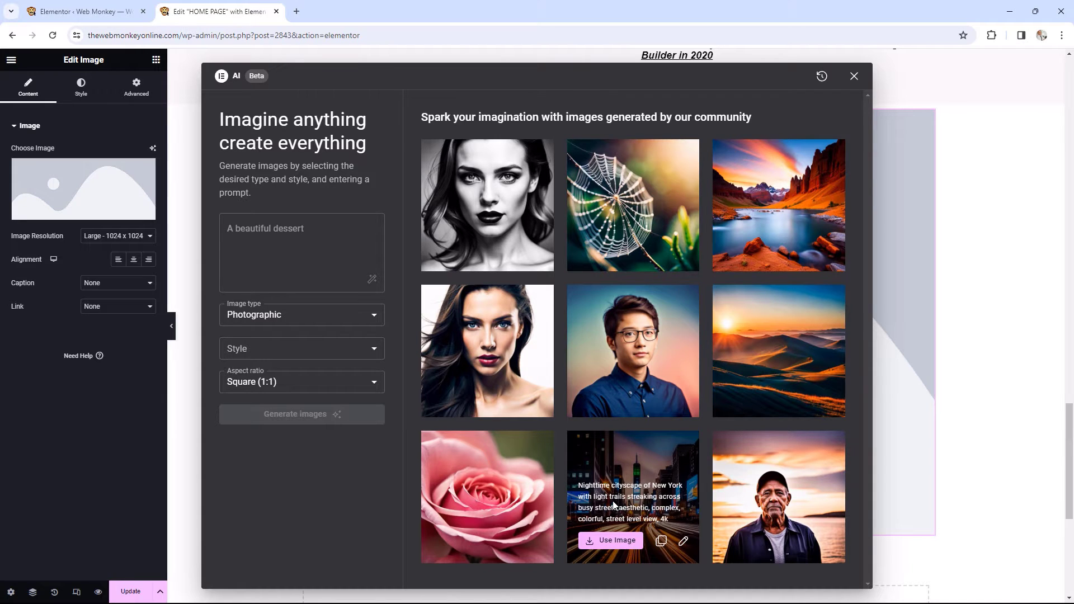
mouse_move(827, 515)
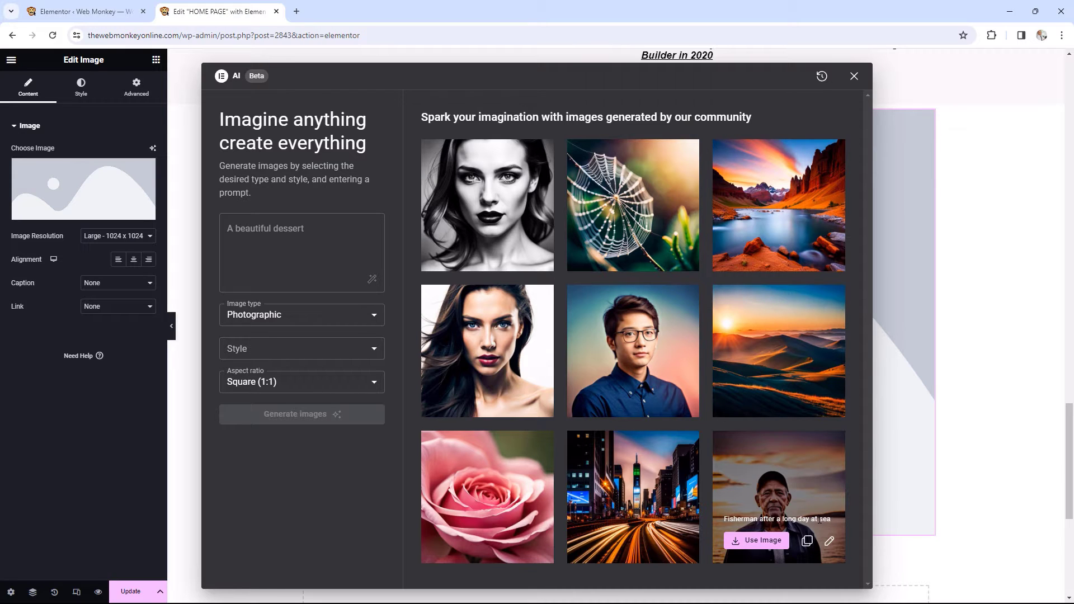
Step: Enter the image prompt "web developer", expand it with the prompt enhancer and read through the enhanced text
left_click(312, 233)
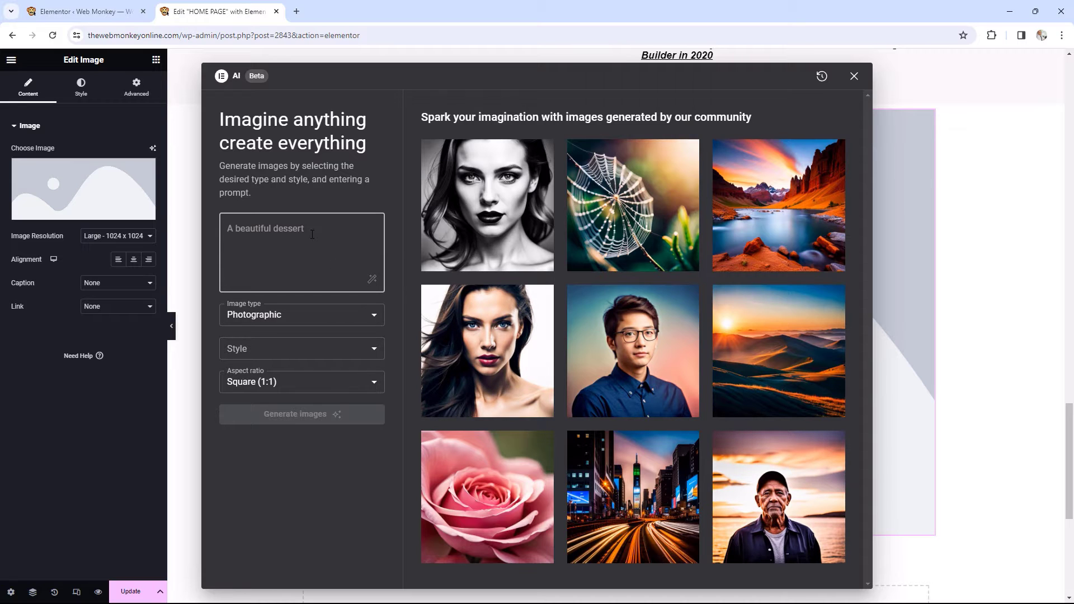
type("web deve")
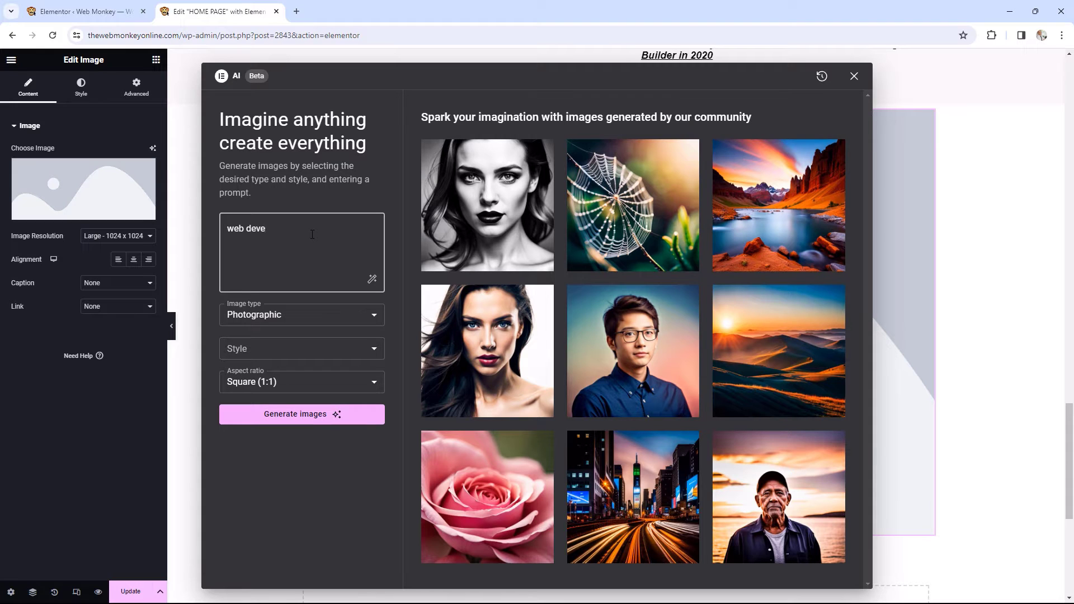
type("loper")
left_click(371, 279)
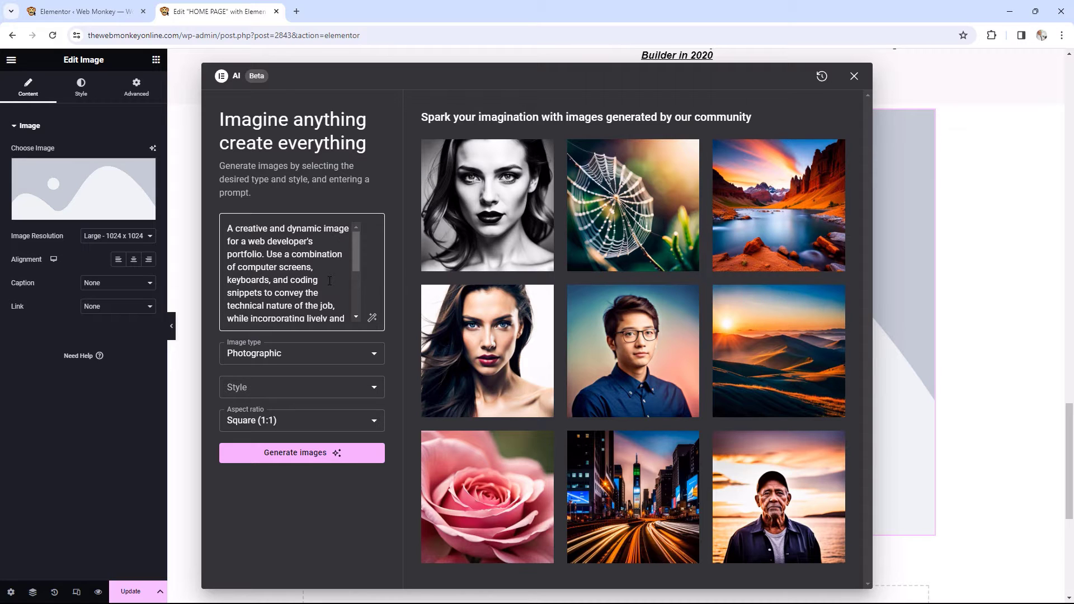
scroll(329, 281, "down", 3)
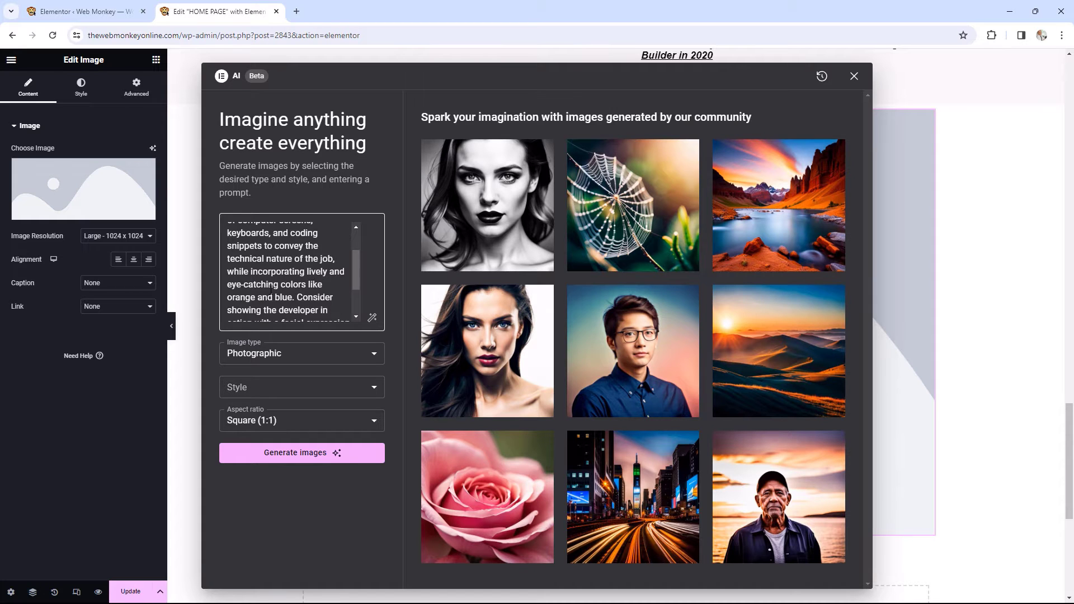
scroll(322, 285, "down", 2)
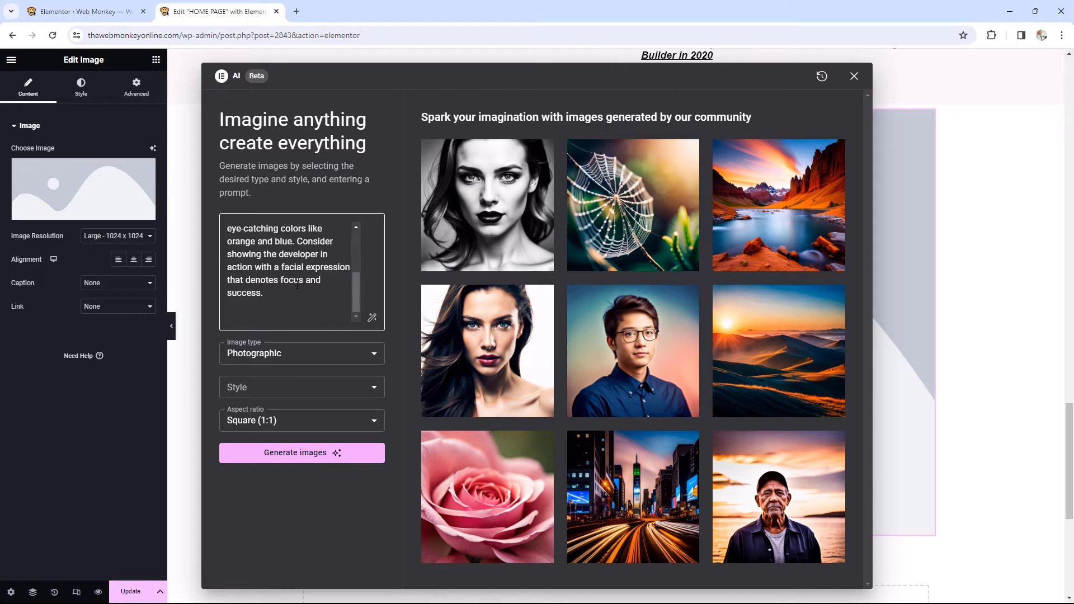
scroll(297, 285, "up", 2)
scroll(296, 285, "up", 2)
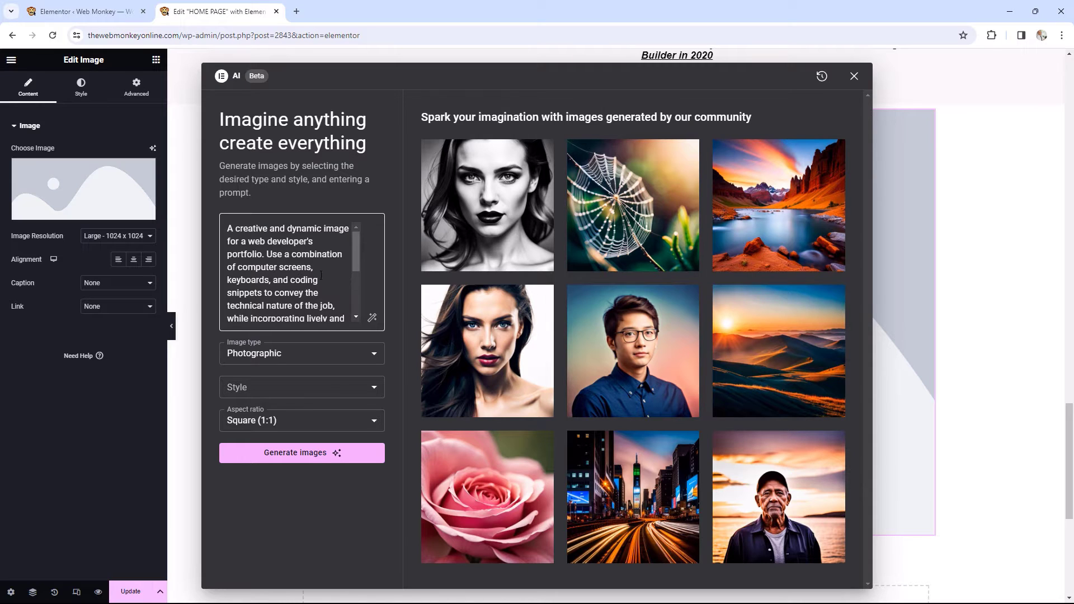
scroll(321, 275, "down", 5)
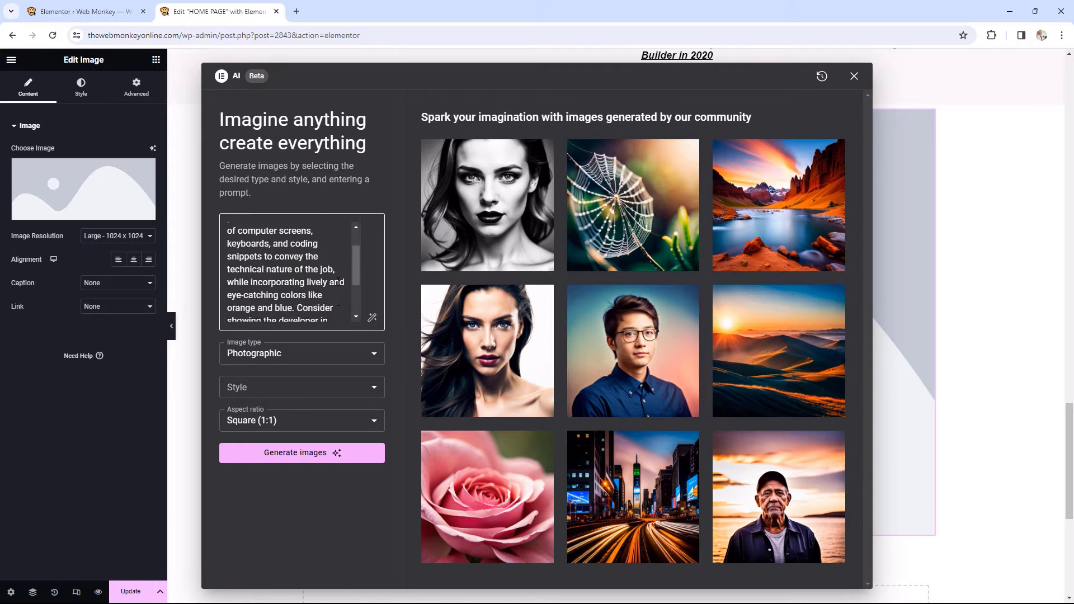
Step: Generate images from the enhanced prompt with the Photographic type, Landscape style and Landscape (16:9) aspect ratio
left_click(373, 359)
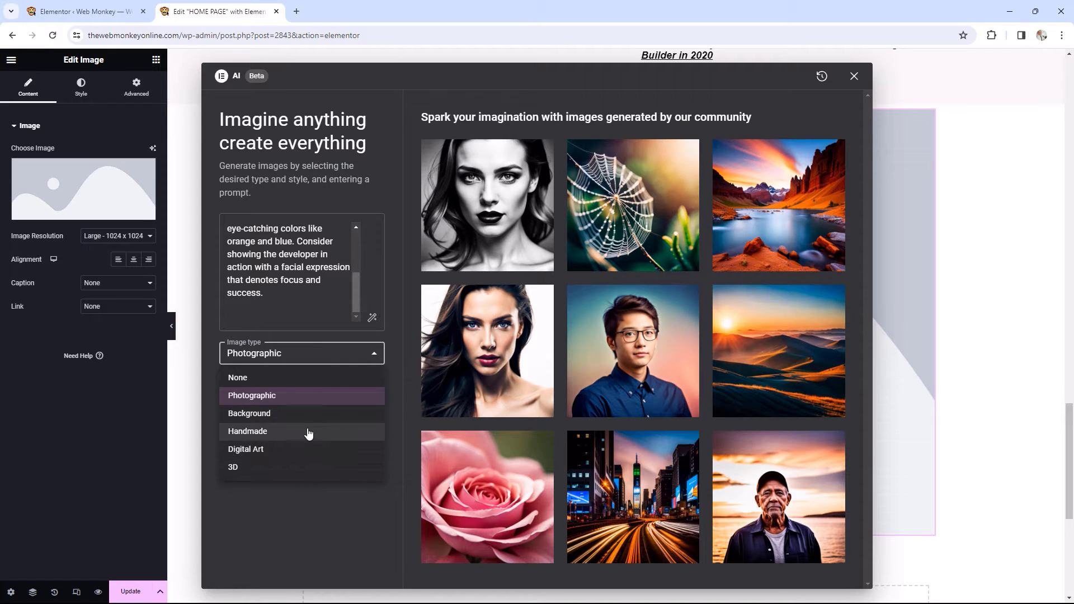
left_click(273, 395)
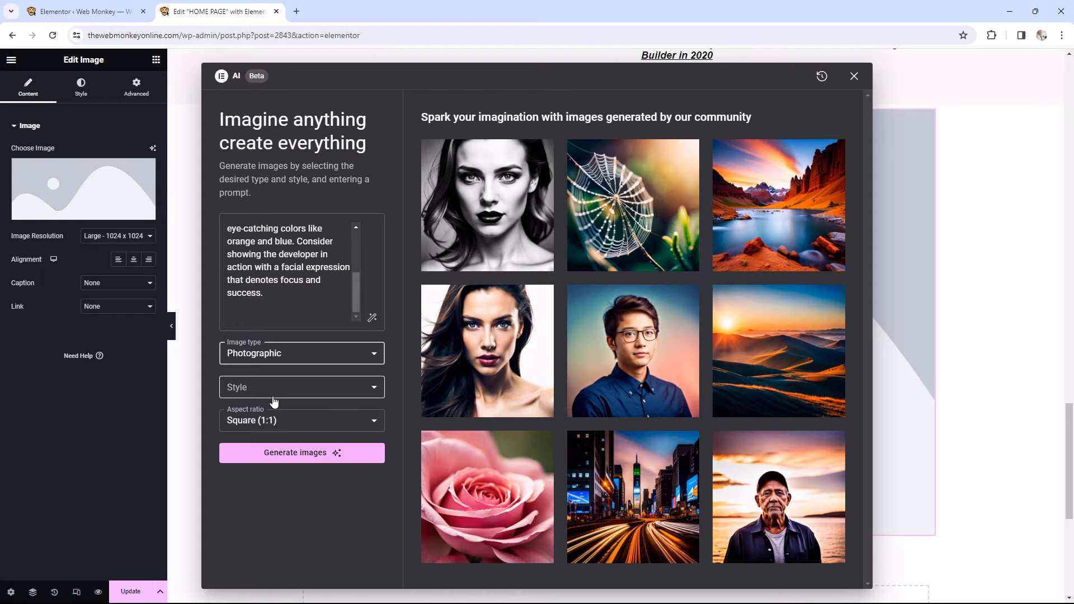
left_click(274, 398)
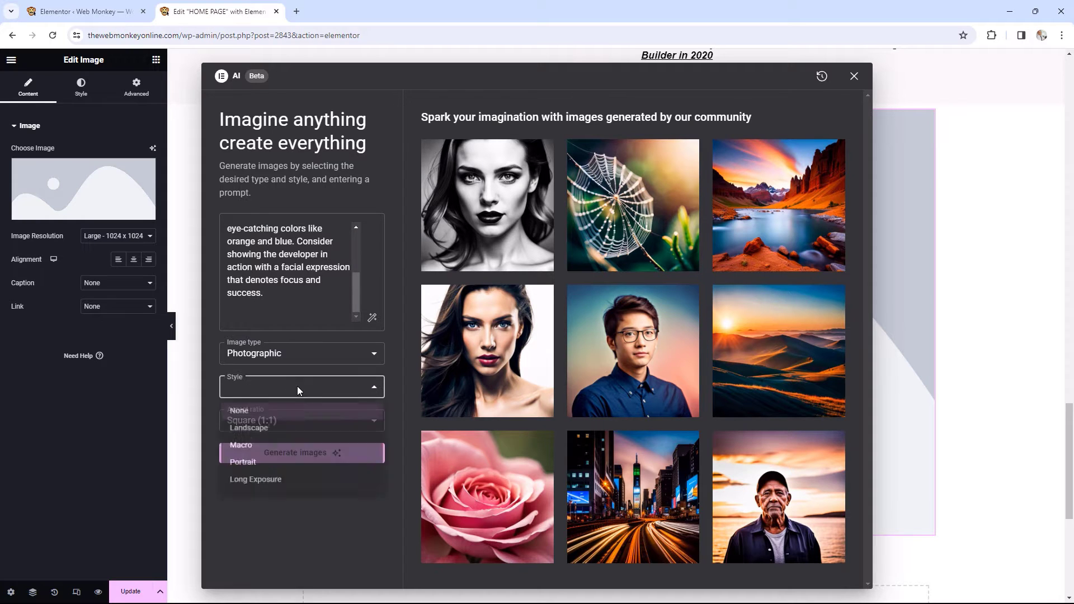
left_click(267, 432)
left_click(305, 425)
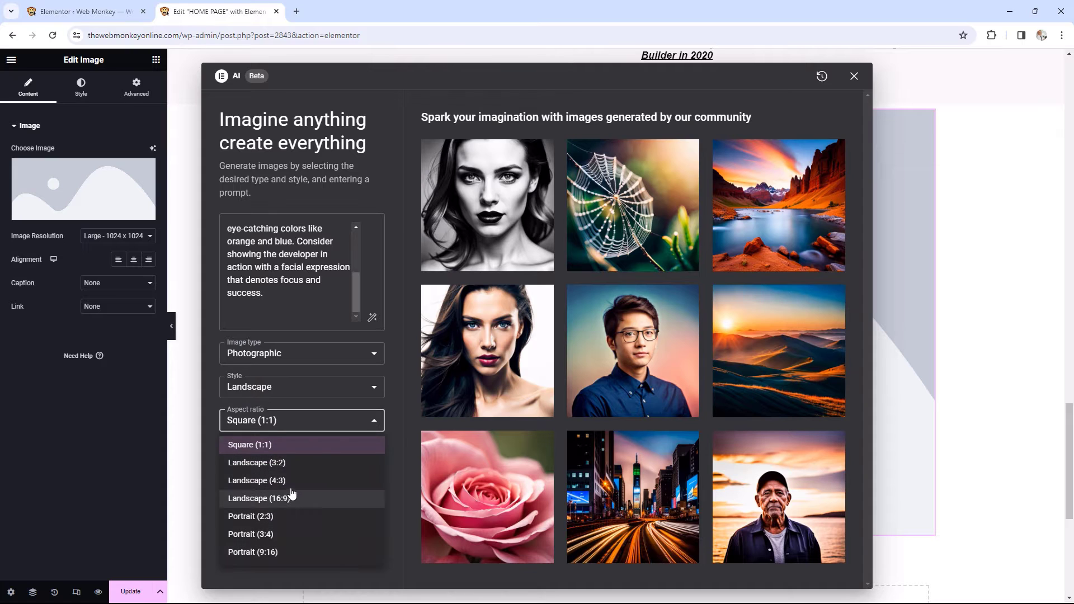
left_click(289, 504)
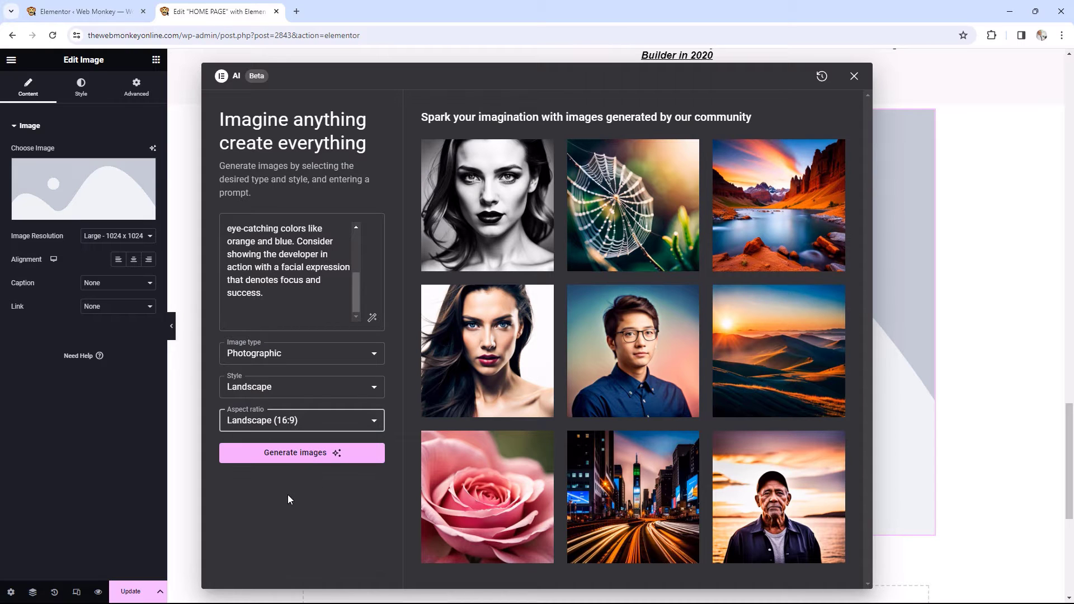
left_click(310, 455)
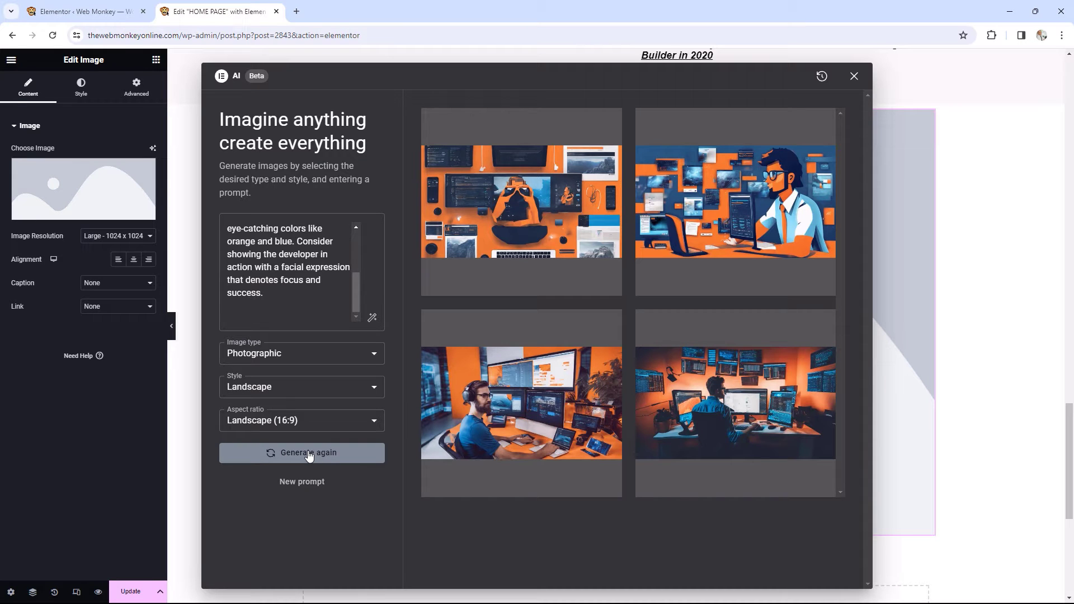
Step: Compare the generated images and open the one showing the developer from behind for editing with AI
mouse_move(573, 433)
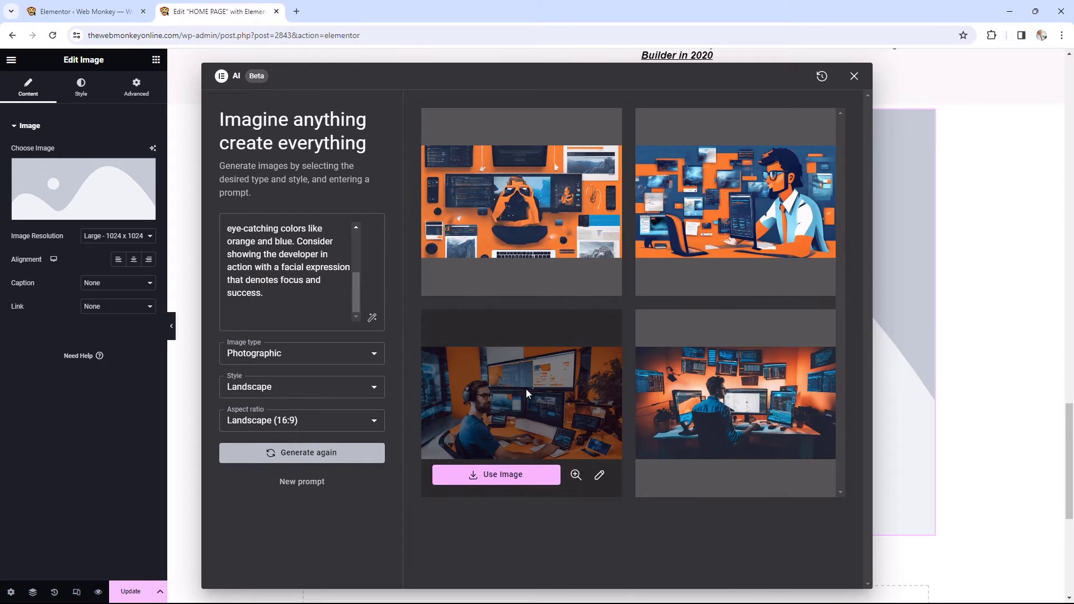
mouse_move(726, 386)
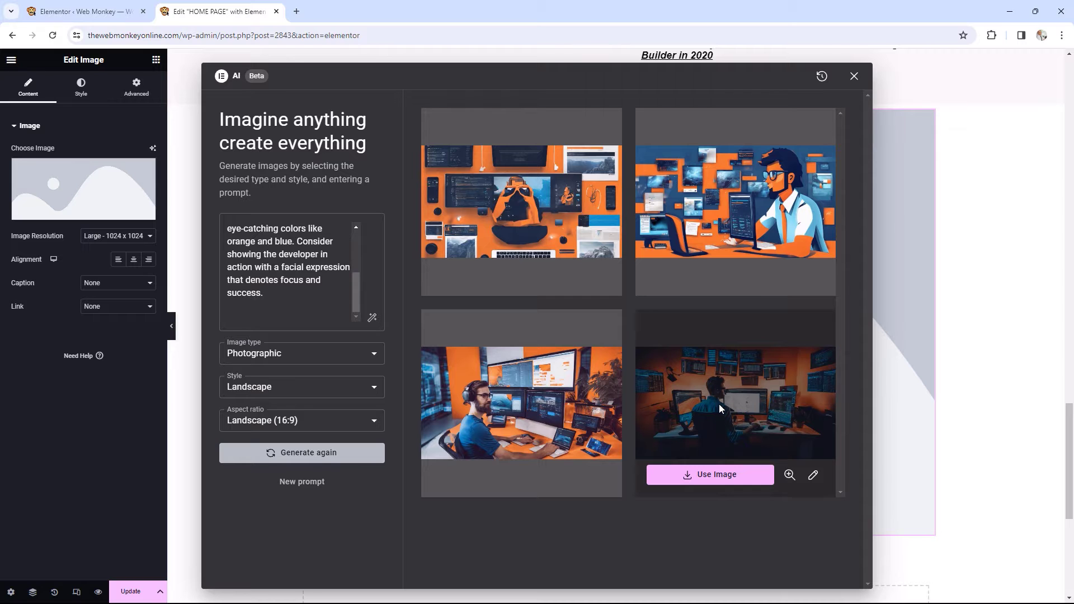
mouse_move(468, 406)
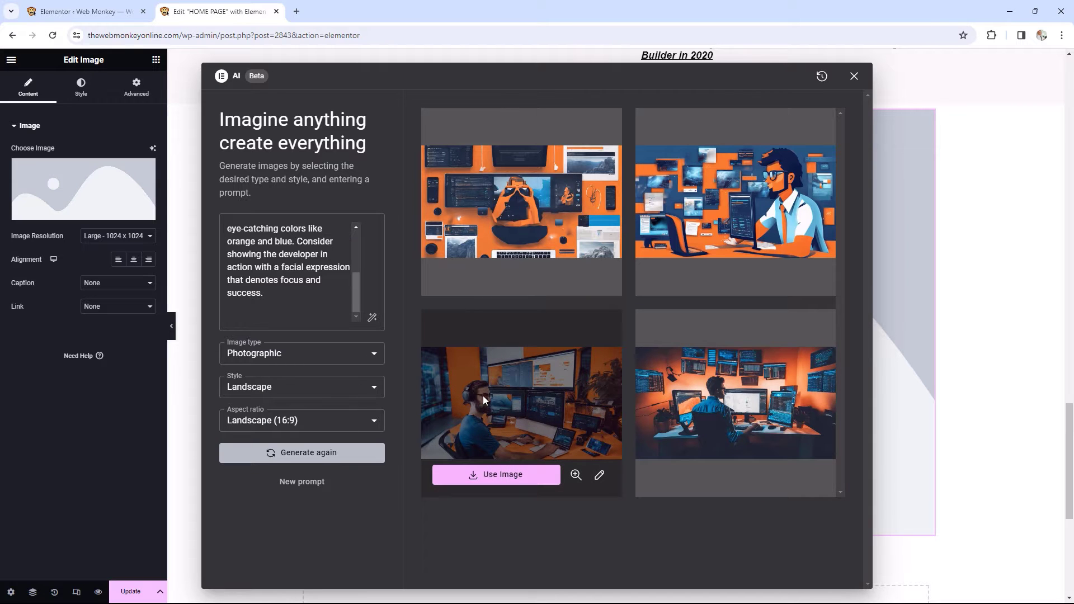
mouse_move(769, 387)
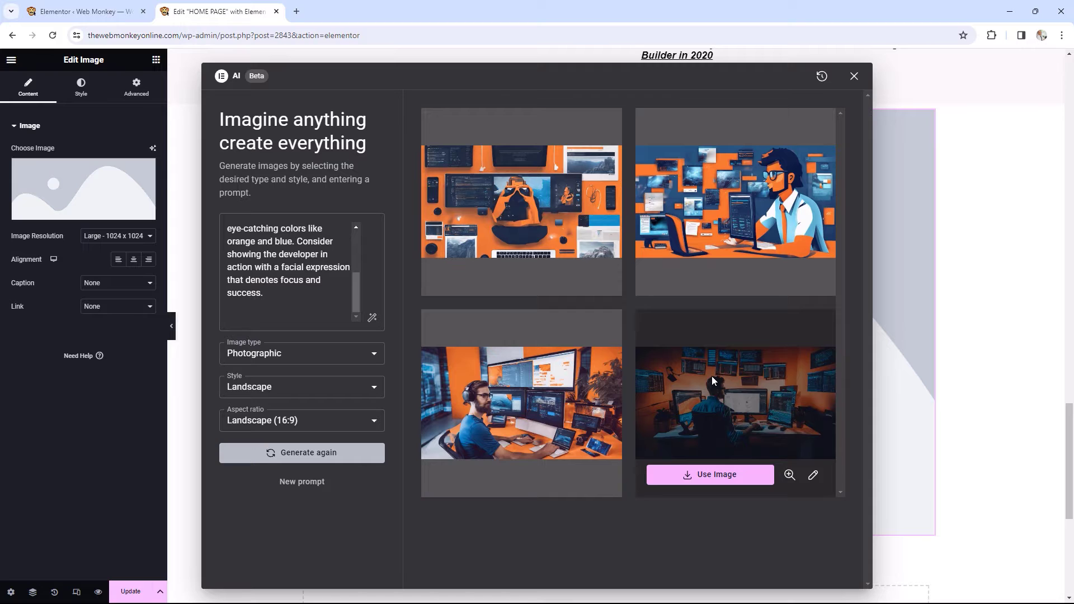
left_click(809, 479)
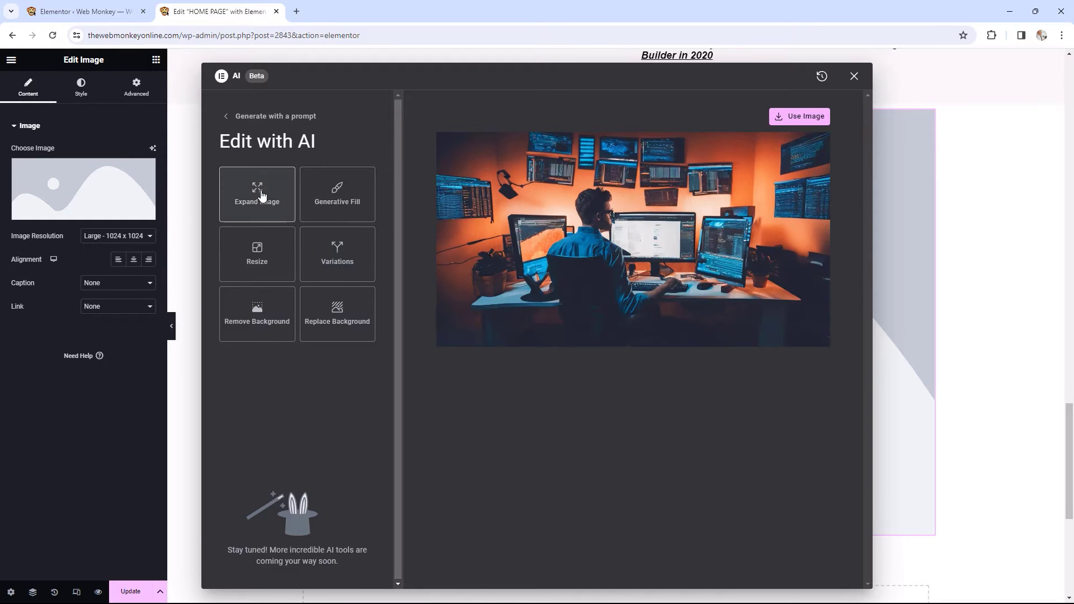
Step: Try Generative Fill by marking the empty right end of the desk, and return to the AI editing tools without generating
left_click(342, 203)
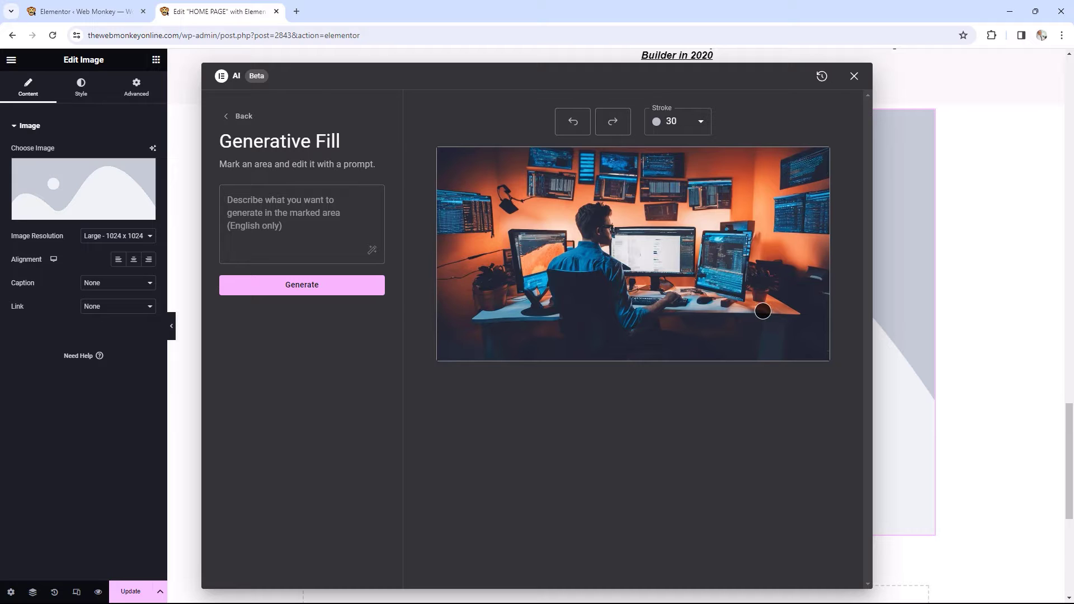
mouse_move(769, 305)
left_mouse_down()
mouse_move(781, 312)
mouse_move(763, 302)
mouse_move(772, 314)
left_mouse_up()
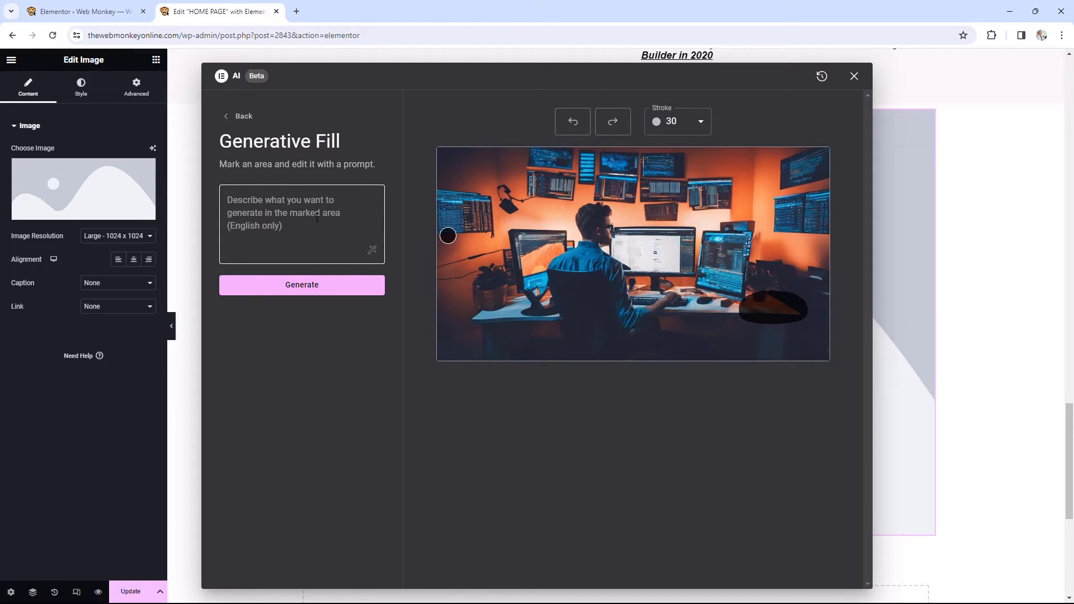
left_click(224, 118)
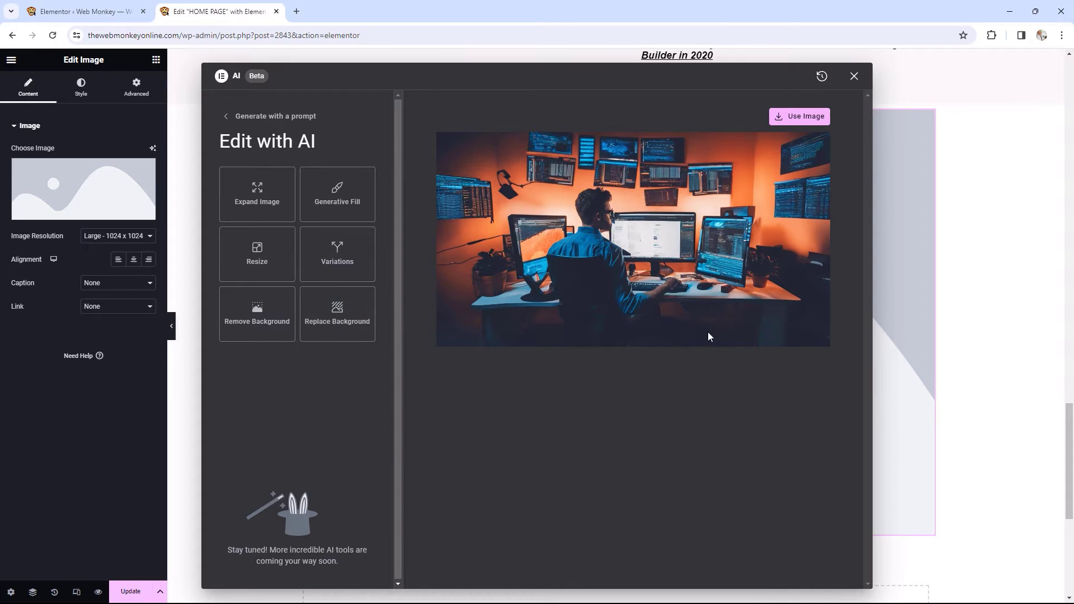
Step: Use the generated developer image in the page's Image widget
left_click(801, 116)
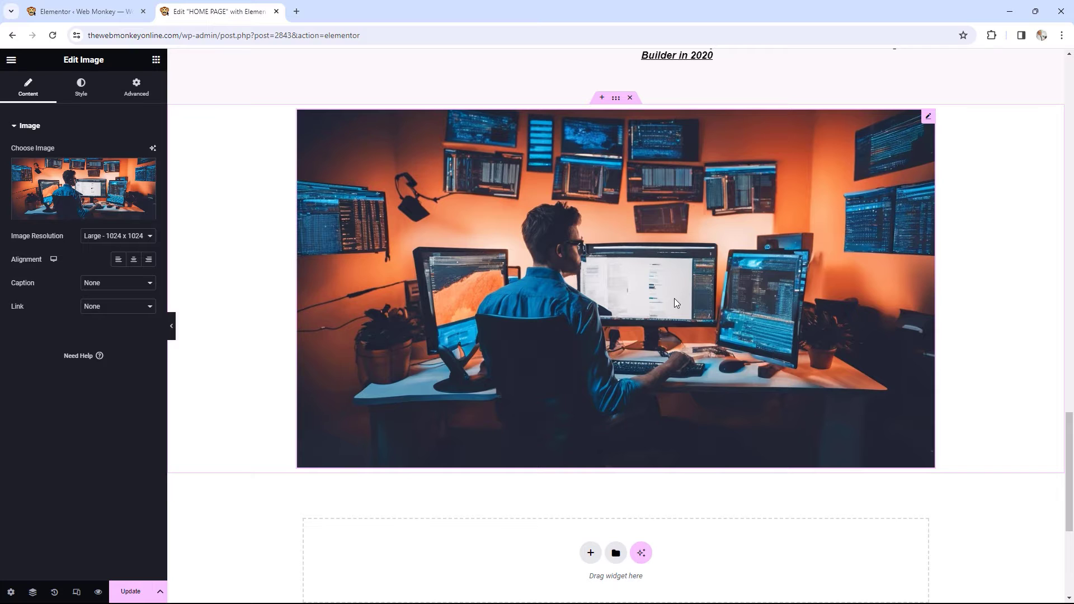
Step: Reopen the AI image generator with a new prompt and examine the image types and the style options for Photographic
left_click(153, 149)
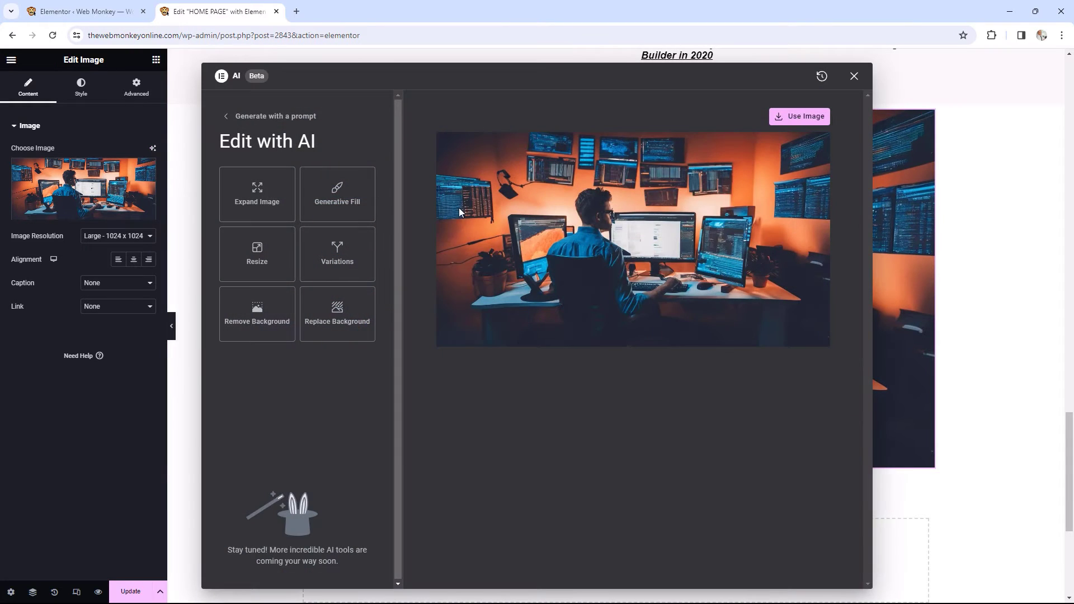
left_click(225, 117)
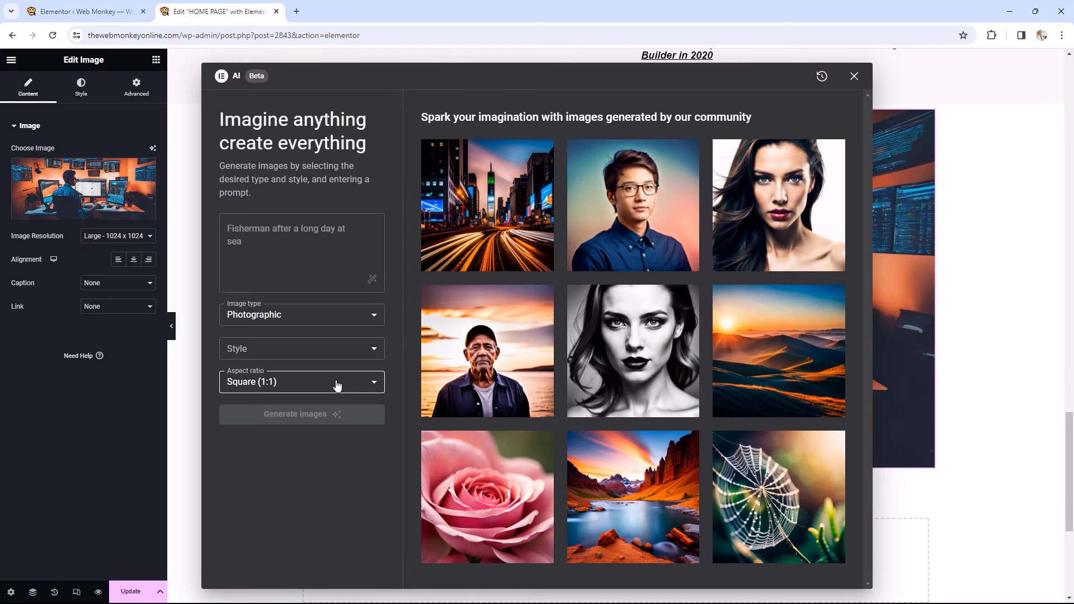
left_click(328, 317)
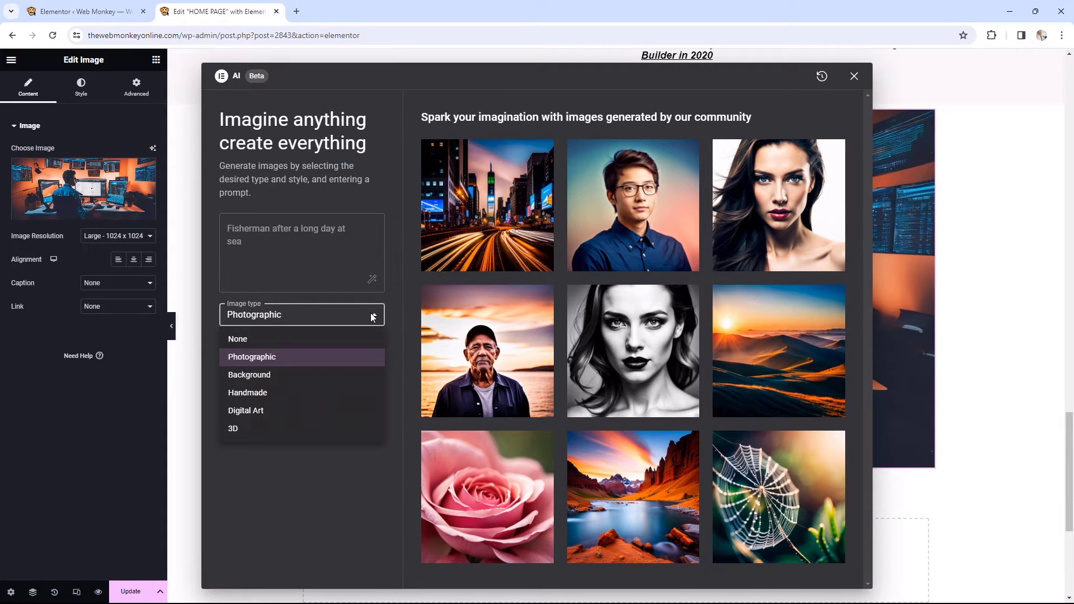
left_click(326, 354)
left_click(326, 351)
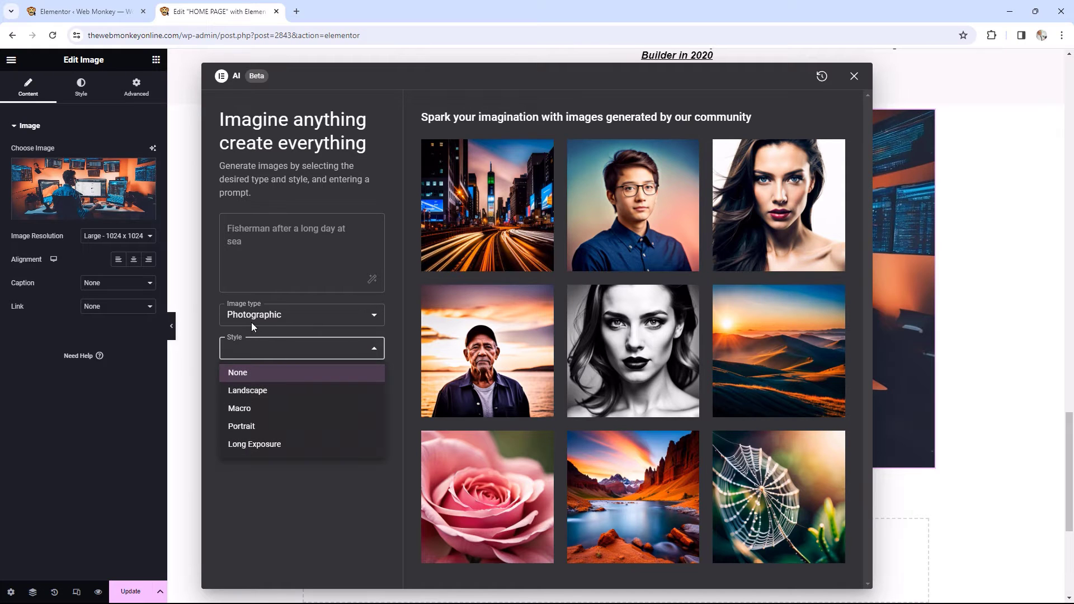
left_click(300, 317)
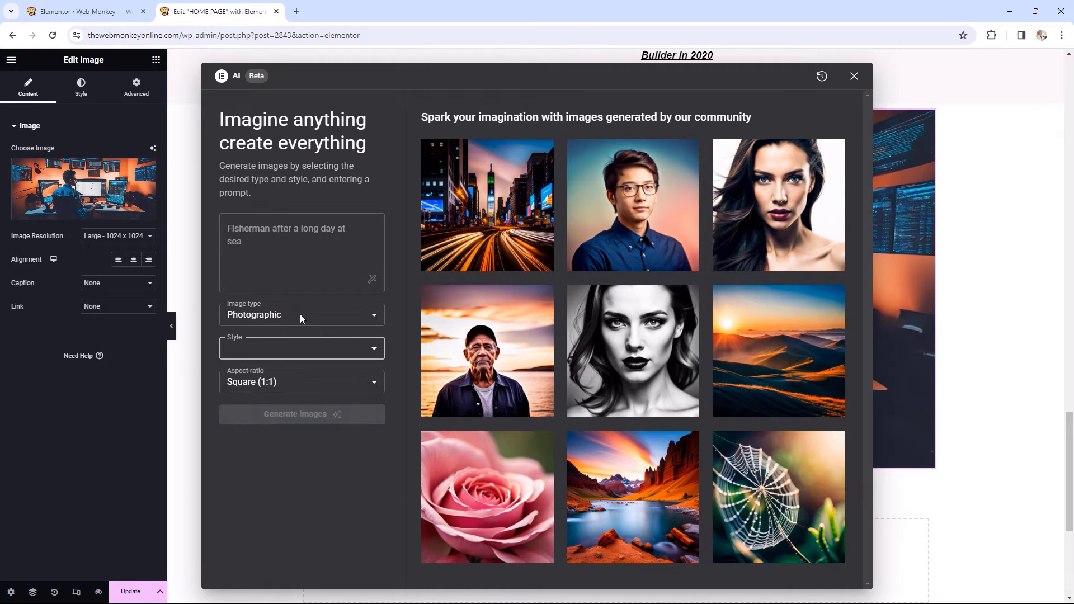
Step: Switch the image type to Handmade and examine its style options
left_click(298, 317)
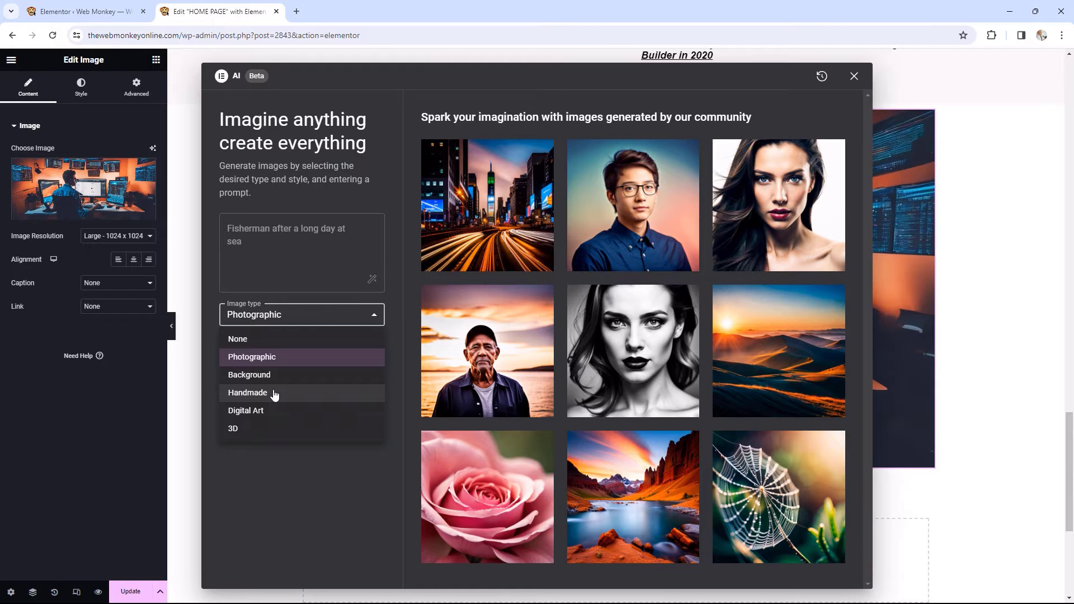
left_click(274, 393)
left_click(331, 345)
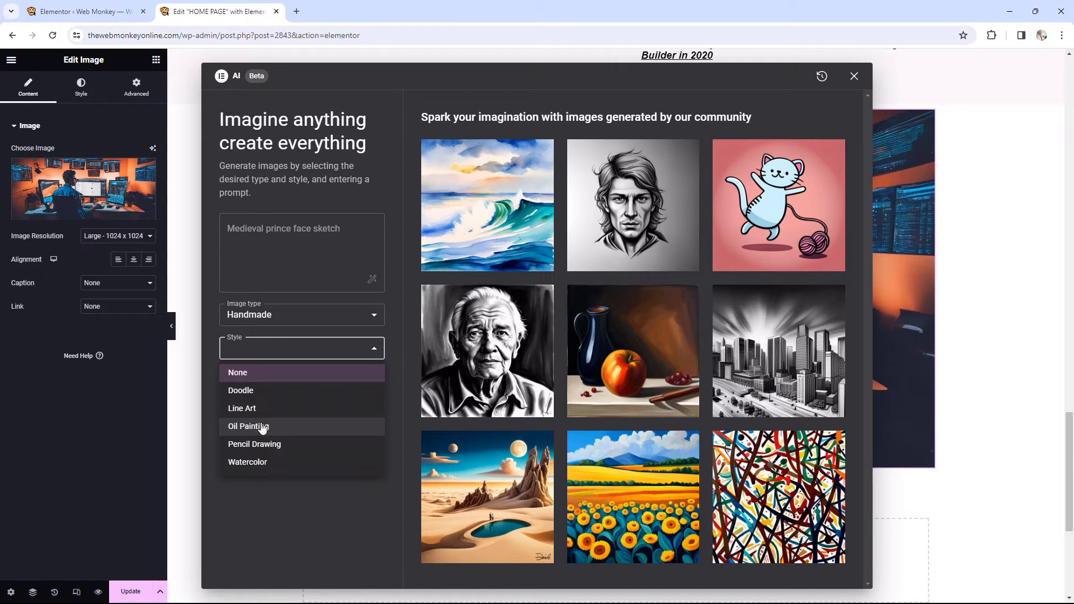
Step: Switch the image type to 3D and examine its style options and the available aspect ratios
left_click(269, 316)
left_click(268, 319)
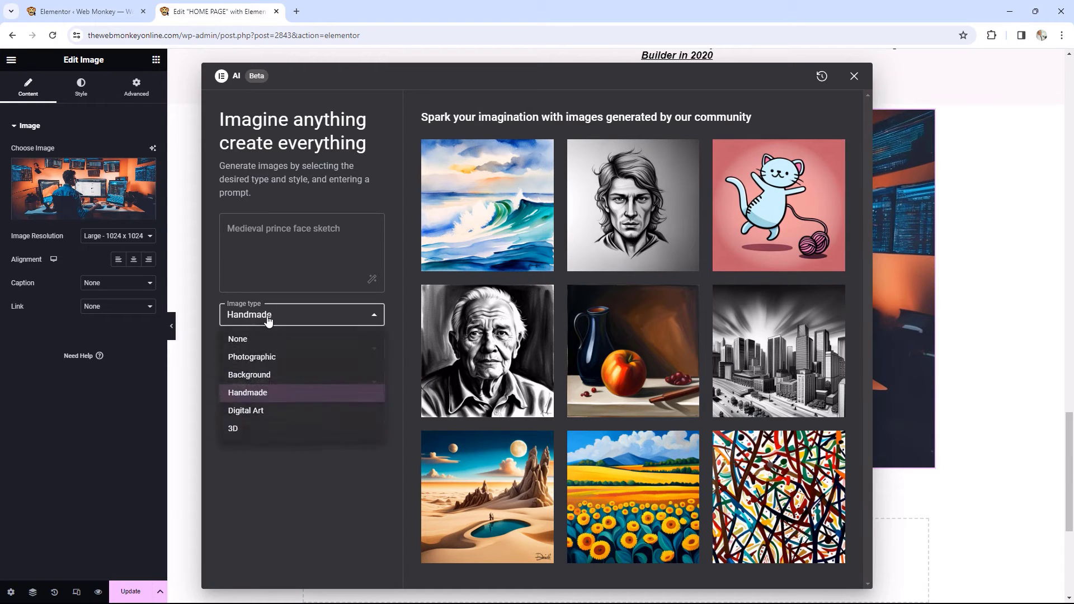
left_click(250, 431)
left_click(270, 356)
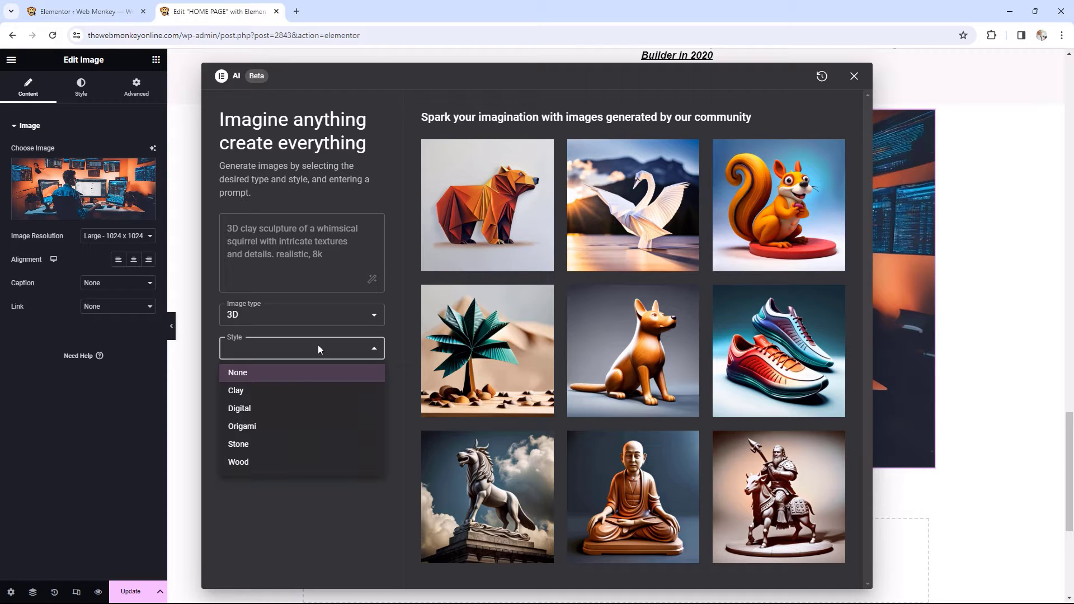
left_click(372, 352)
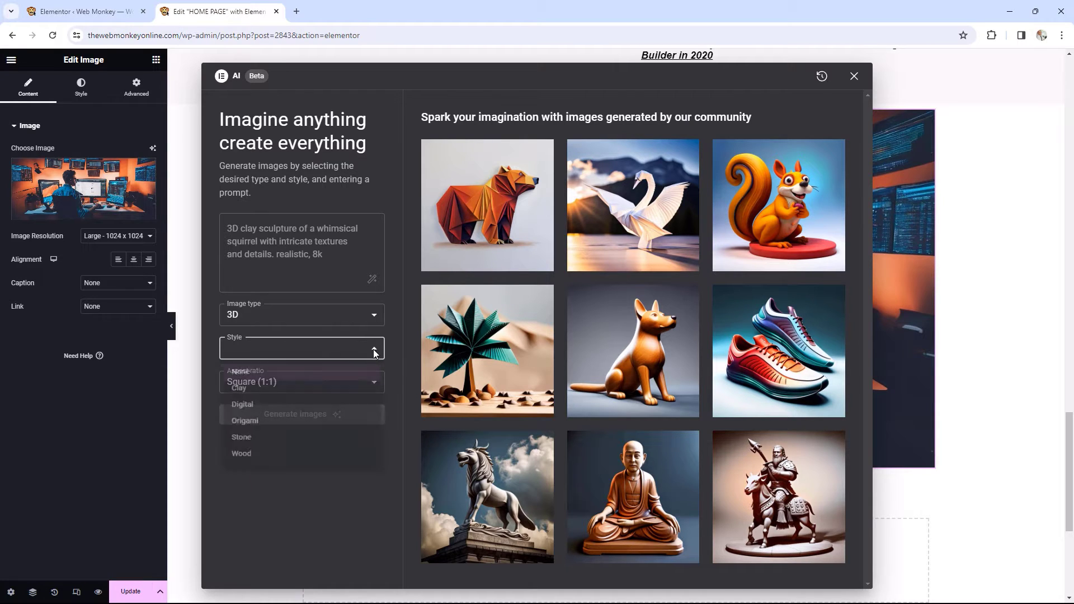
left_click(373, 351)
left_click(374, 353)
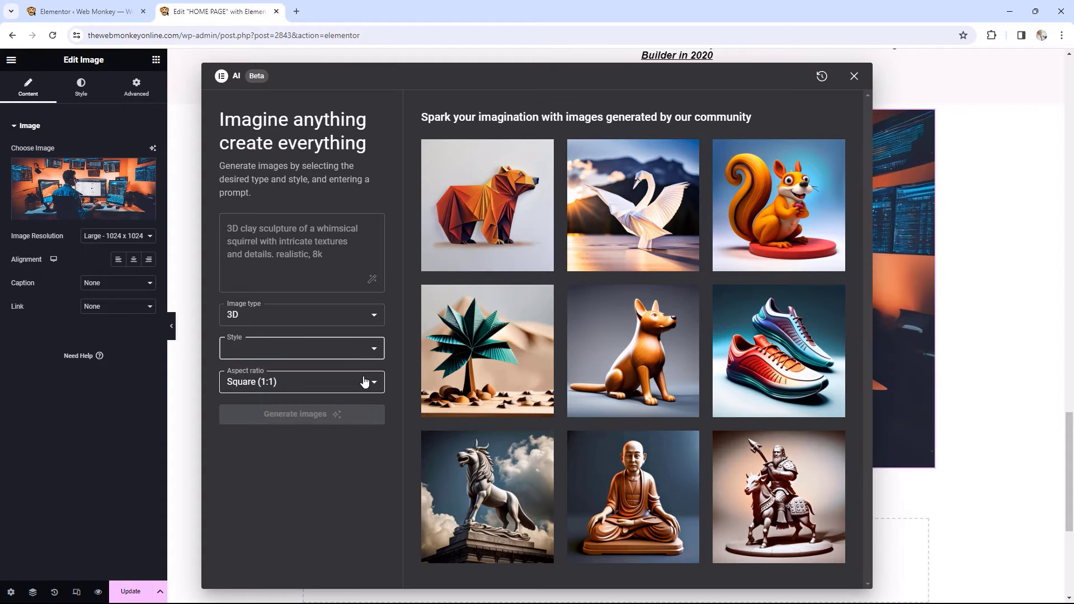
left_click(364, 378)
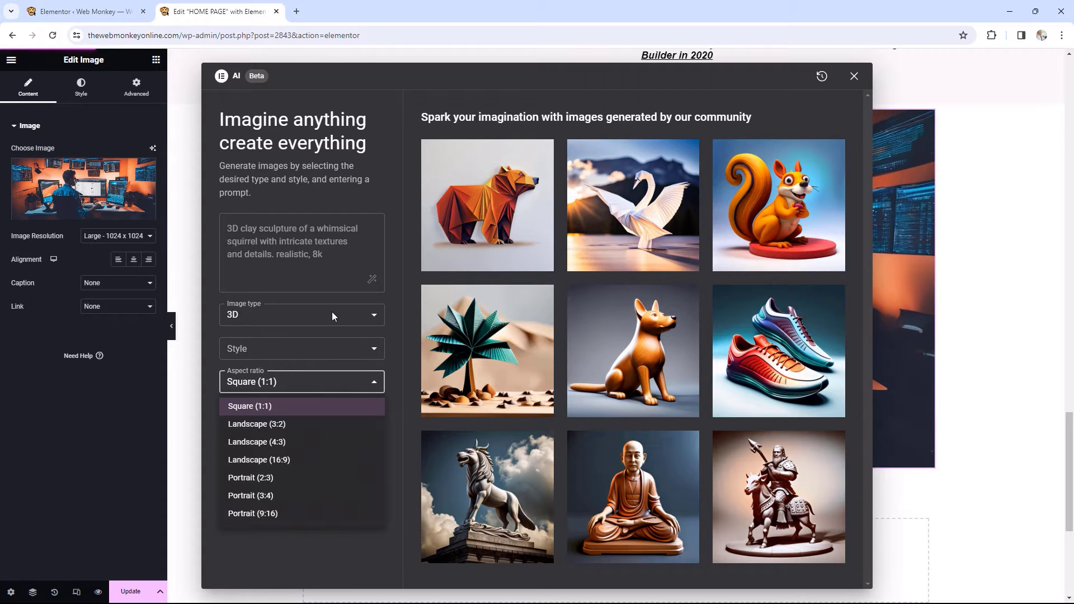
left_click(355, 319)
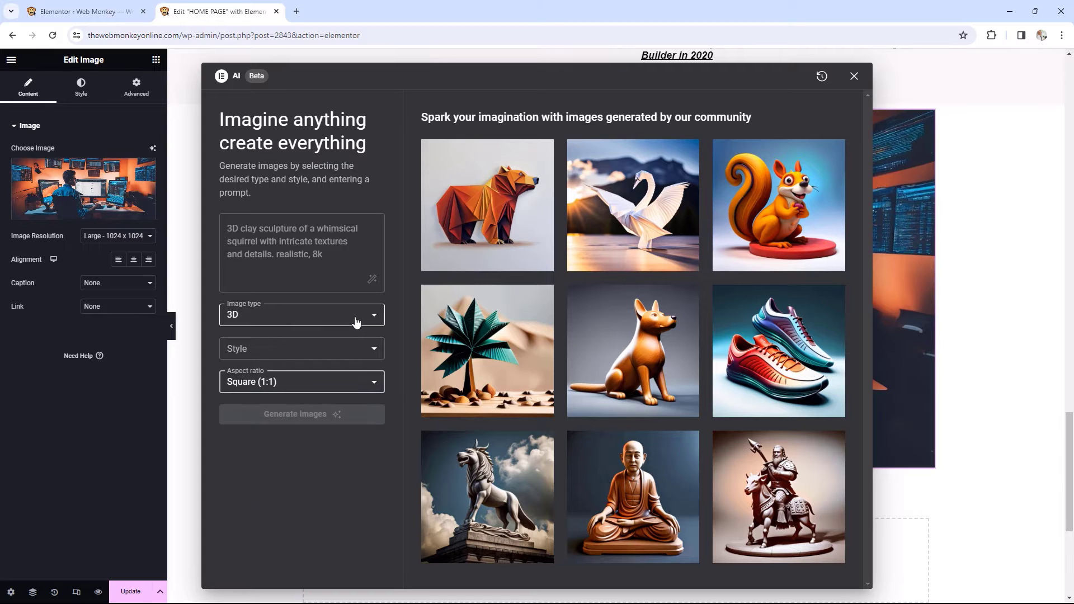
left_click(355, 319)
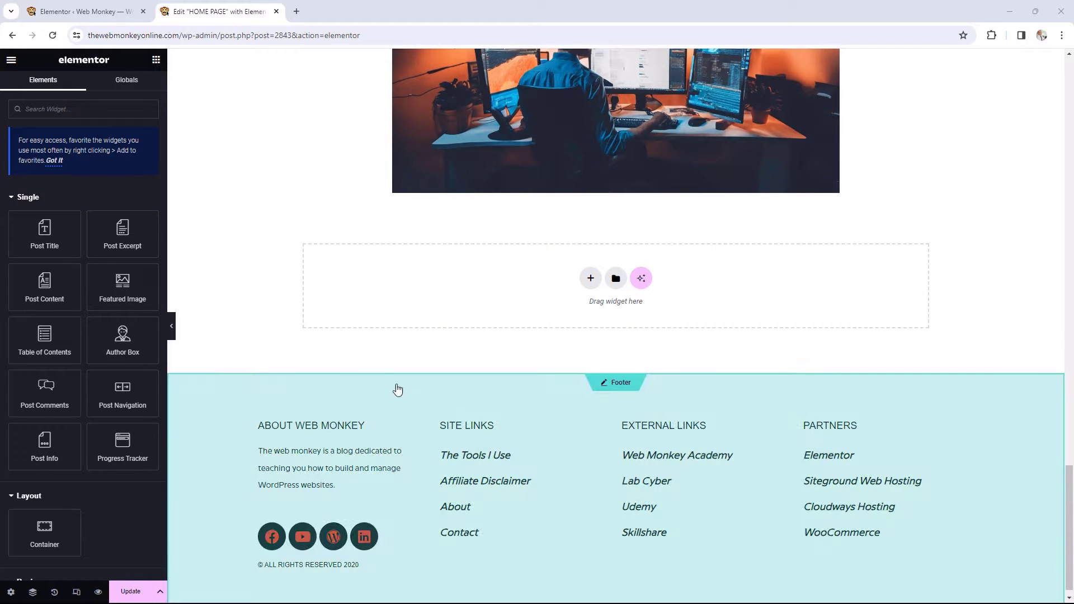
Step: Add a Text Editor widget directly below the developer image
scroll(93, 357, "down", 1)
scroll(93, 357, "down", 2)
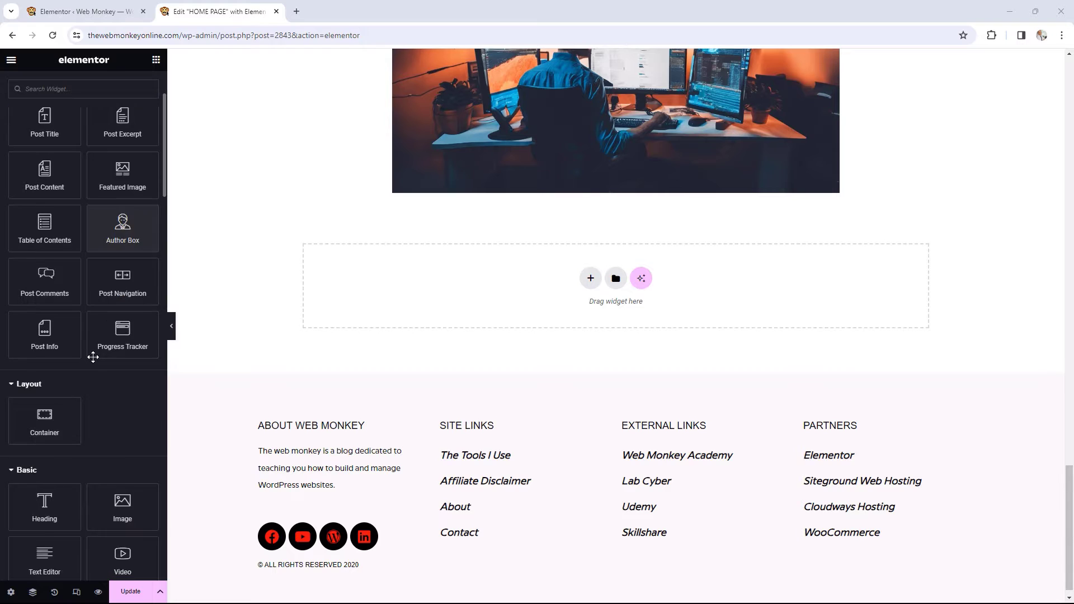
left_click_drag(46, 505, 461, 288)
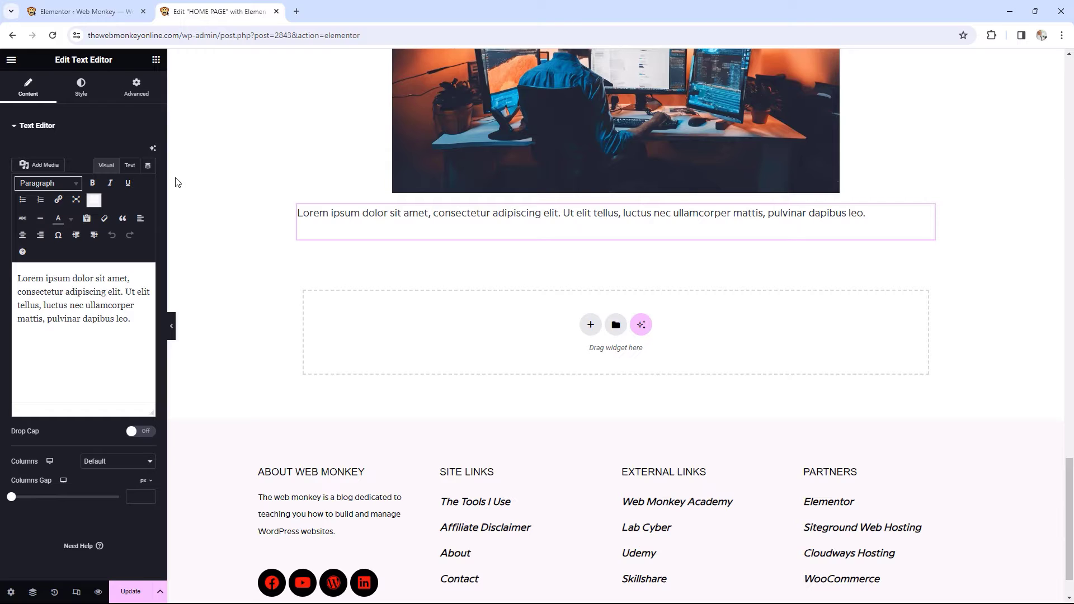
Step: Generate AI text for the Text Editor widget with the prompt "write a short paragraph inviting visitors to sign up for our weekly newsletter"
left_click(153, 149)
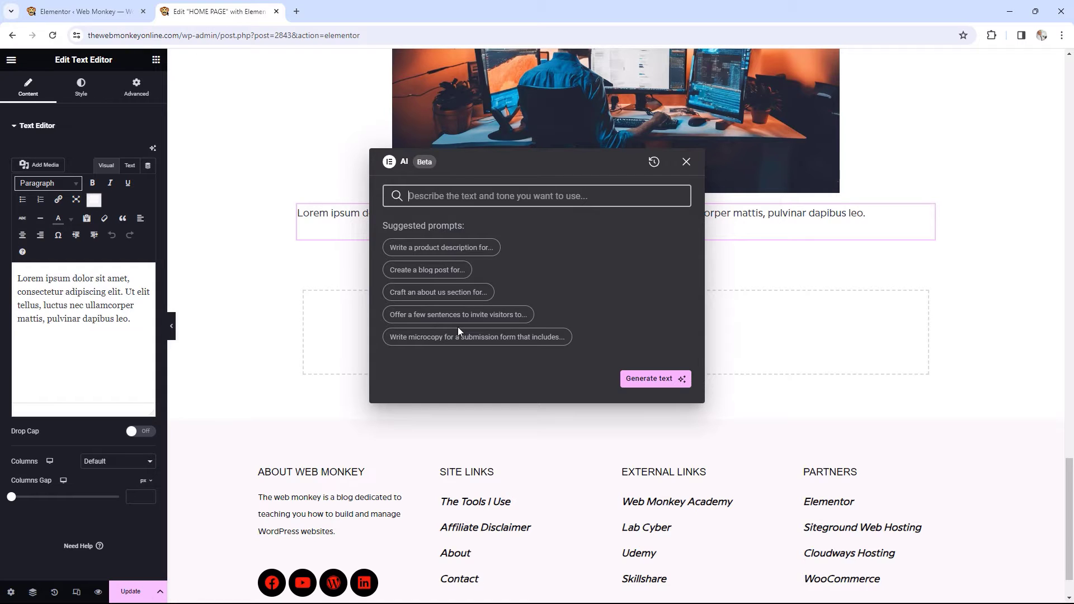
type("wrie")
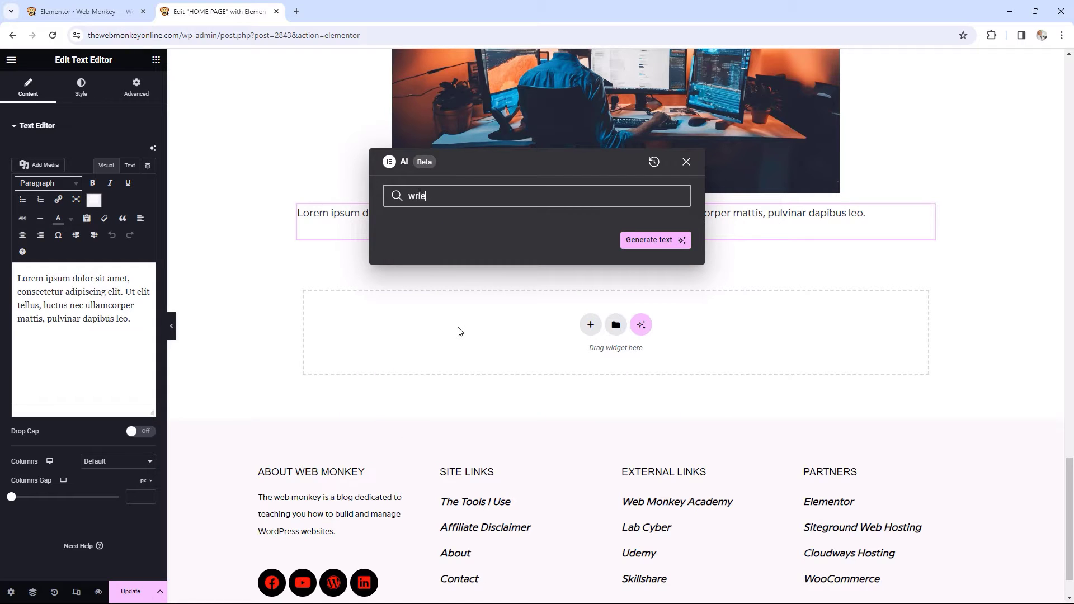
key("BackSpace")
type("te a short paragraph inviting ")
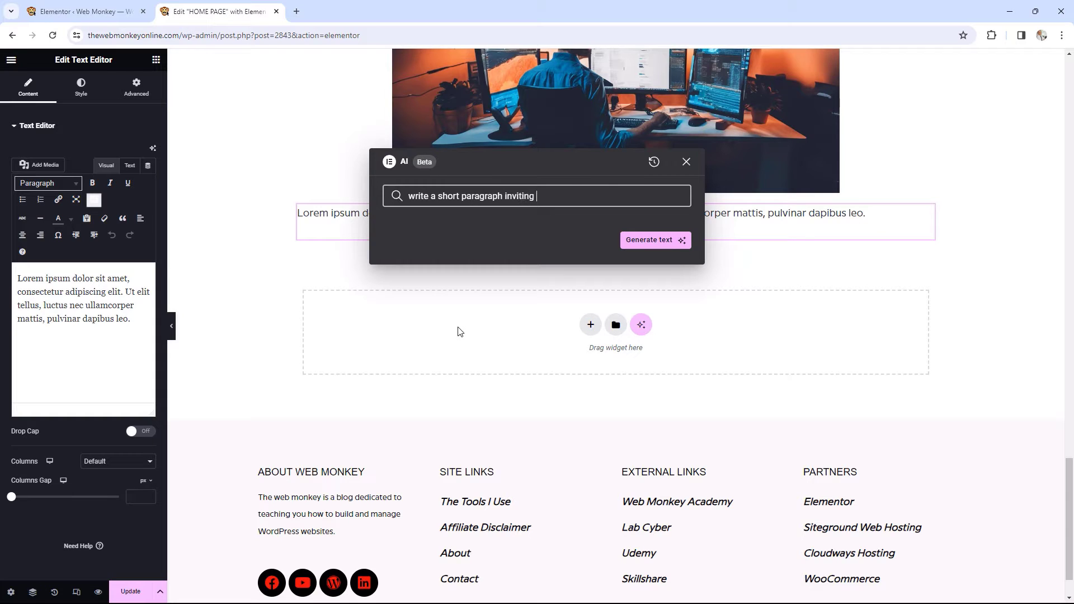
type("visitors to sign up for our wee")
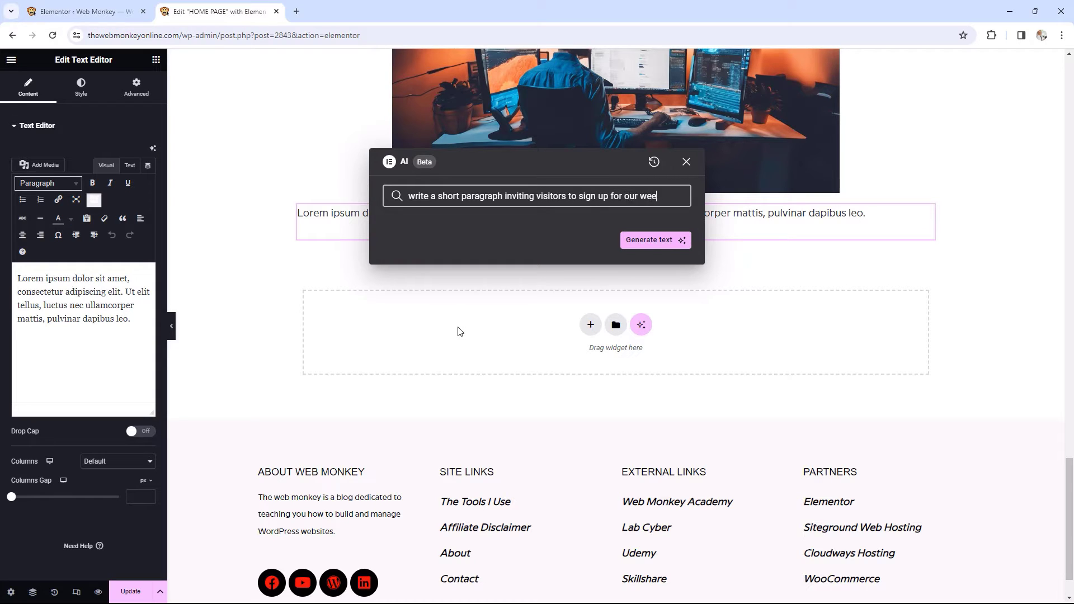
type("kly new")
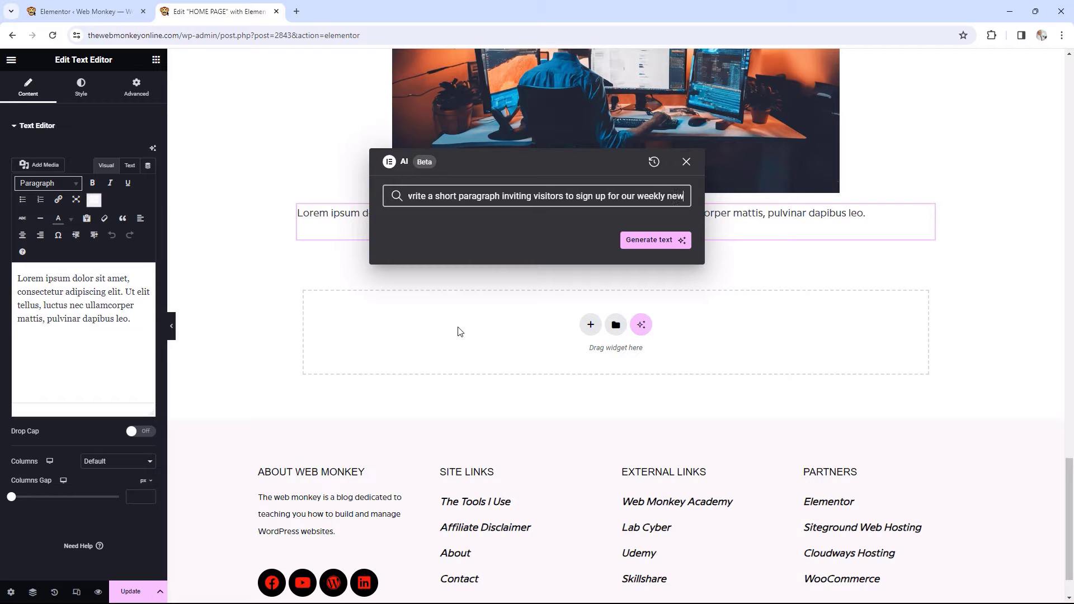
type("sletter")
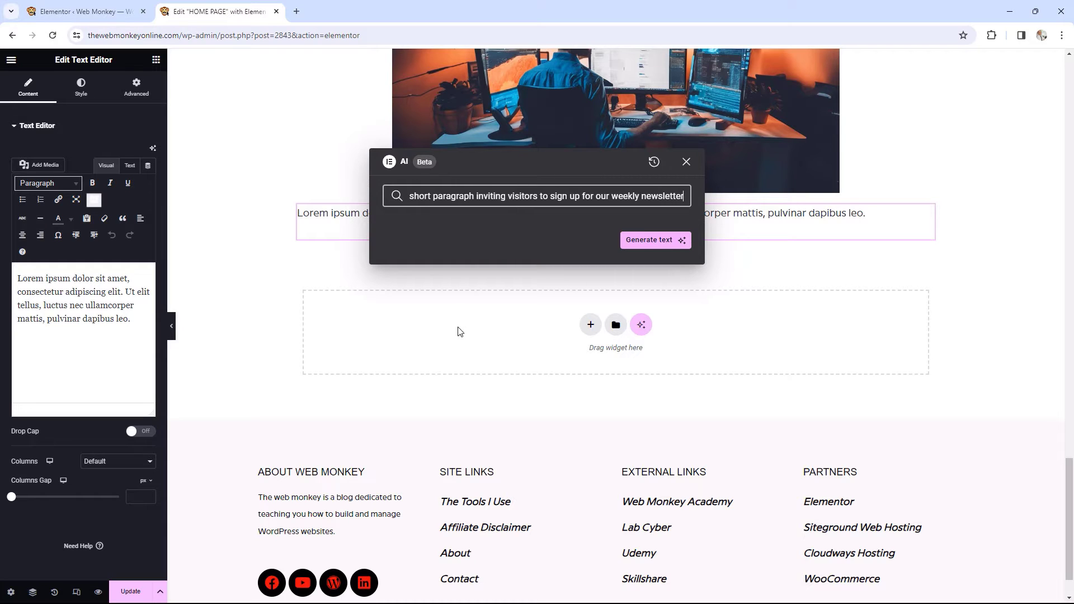
left_click(646, 240)
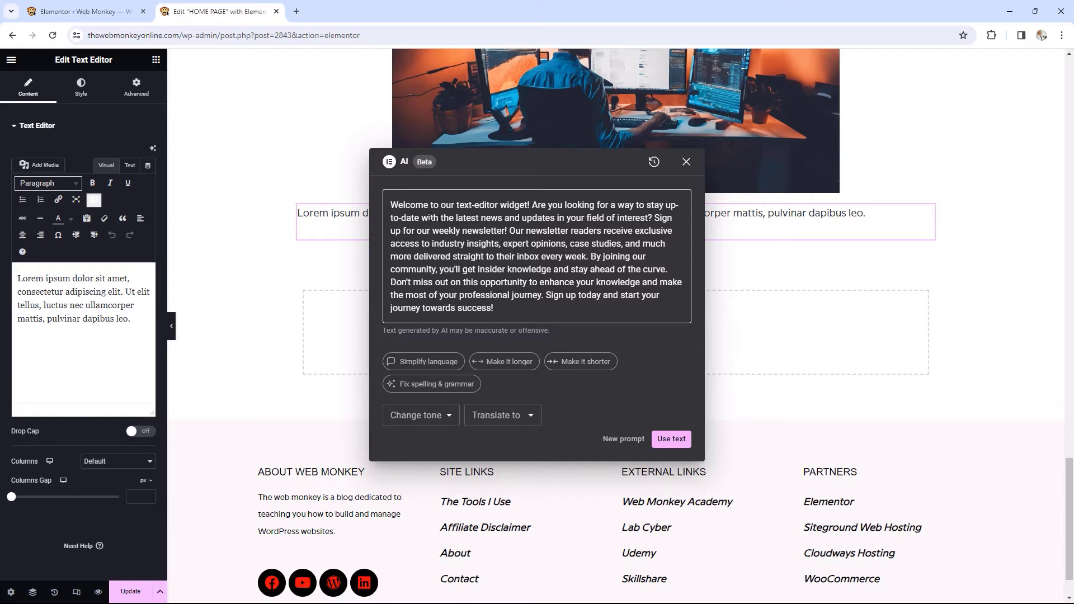
Step: Delete the opening sentence "Welcome to our text-editor widget!" from the generated paragraph
left_click_drag(390, 205, 529, 207)
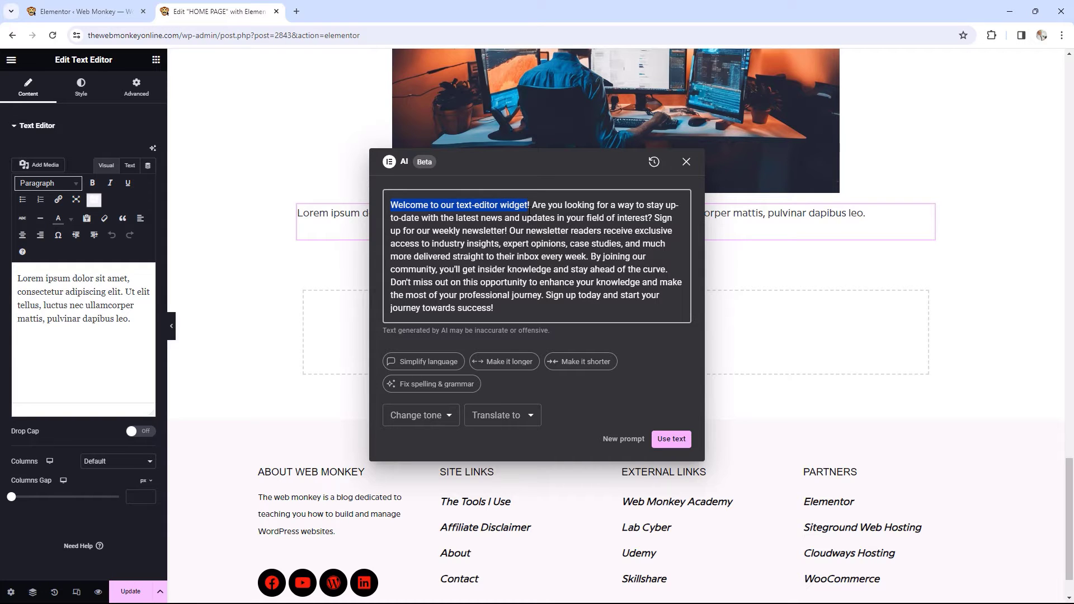
left_click(529, 206)
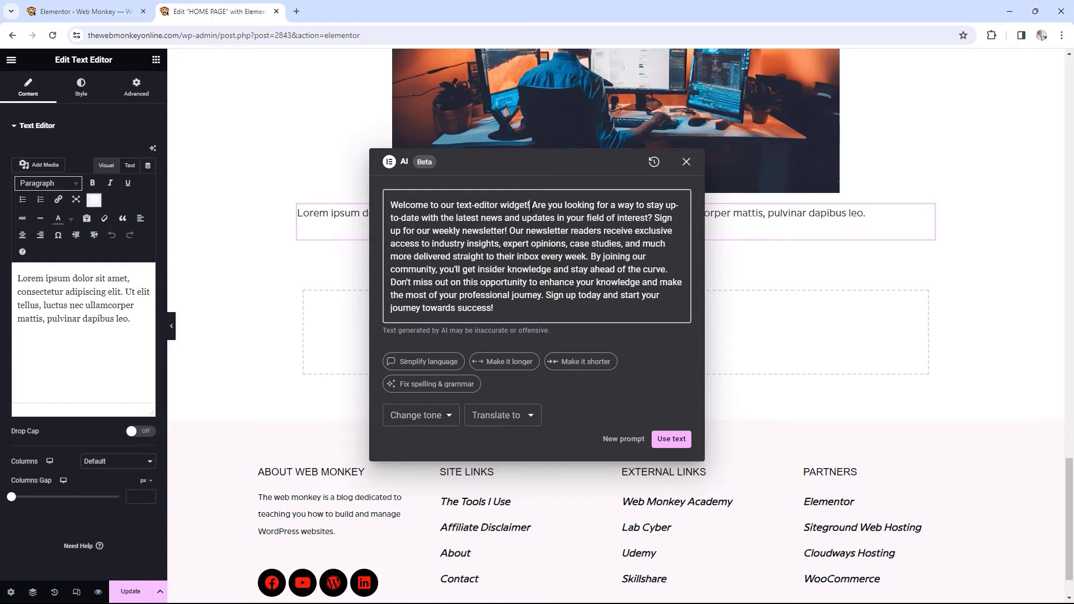
left_click_drag(529, 205, 455, 208)
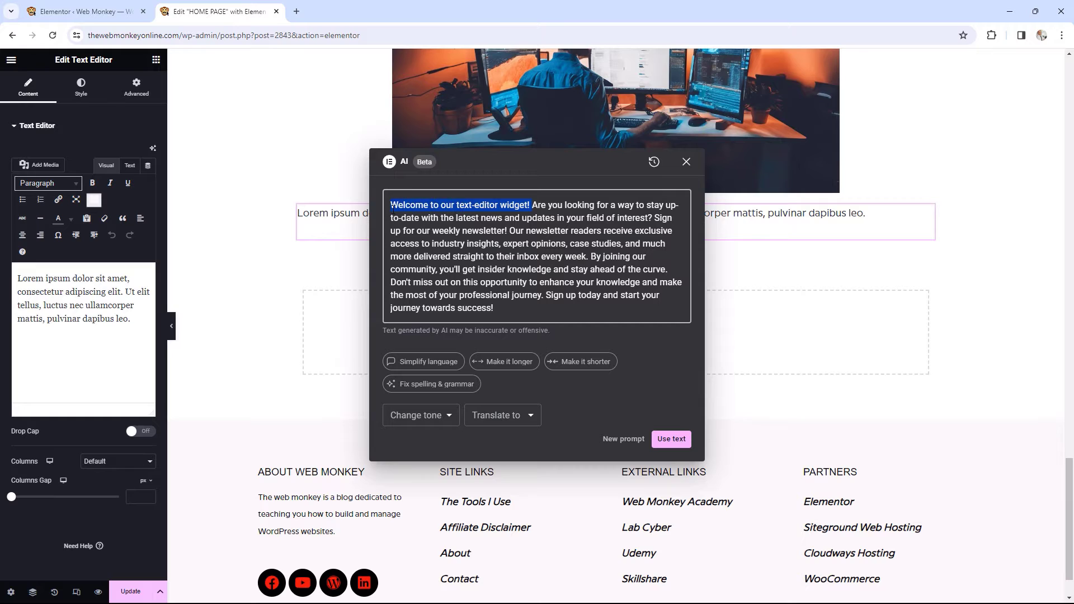
key("BackSpace")
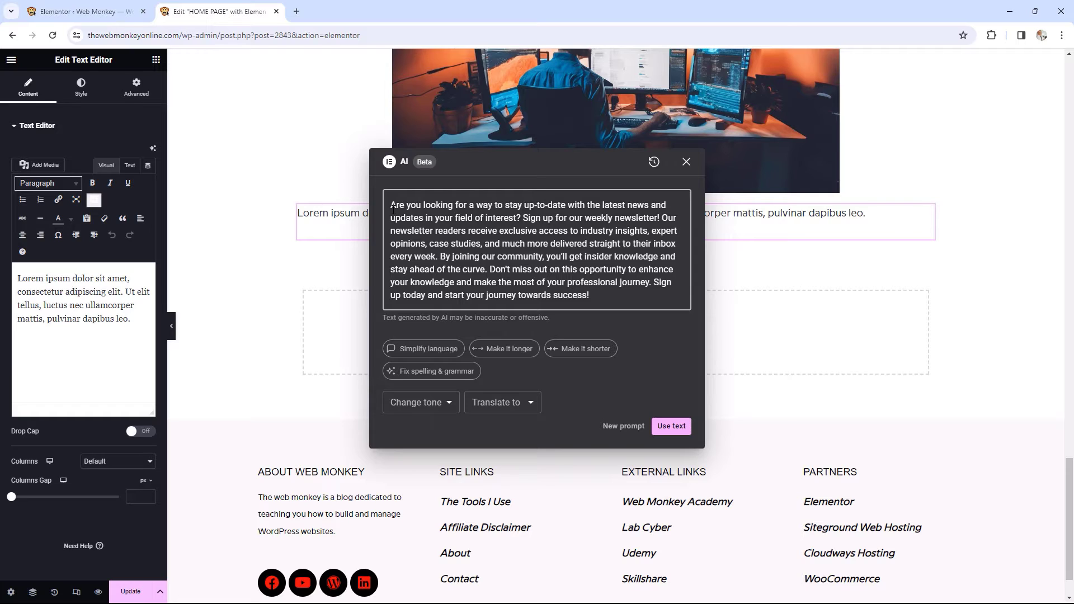
left_click(393, 208)
Step: Have the AI make the paragraph shorter and change its tone to Playful
left_click(568, 351)
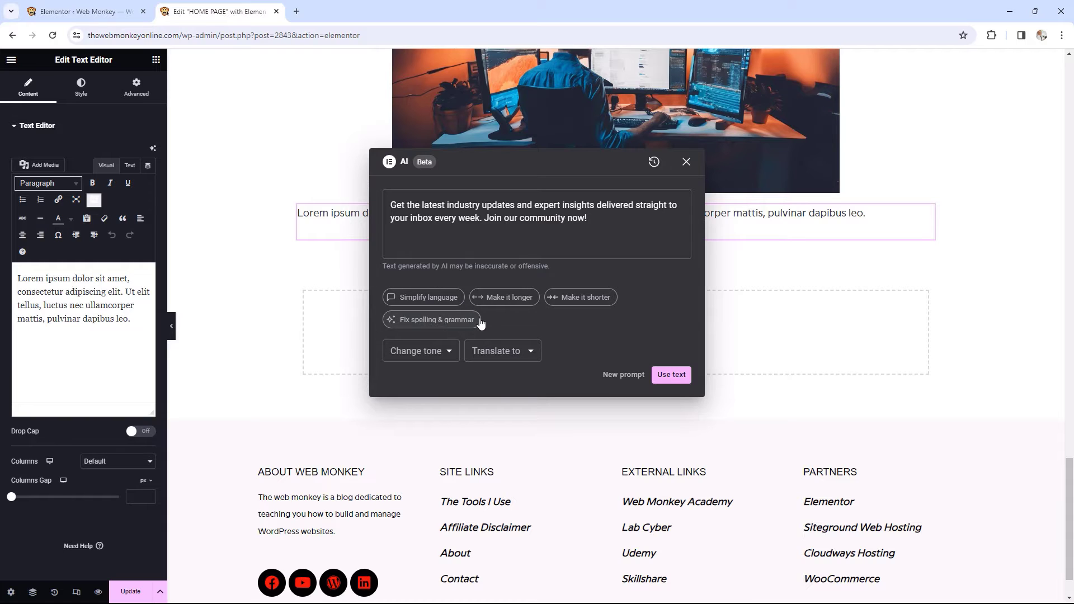
left_click(449, 351)
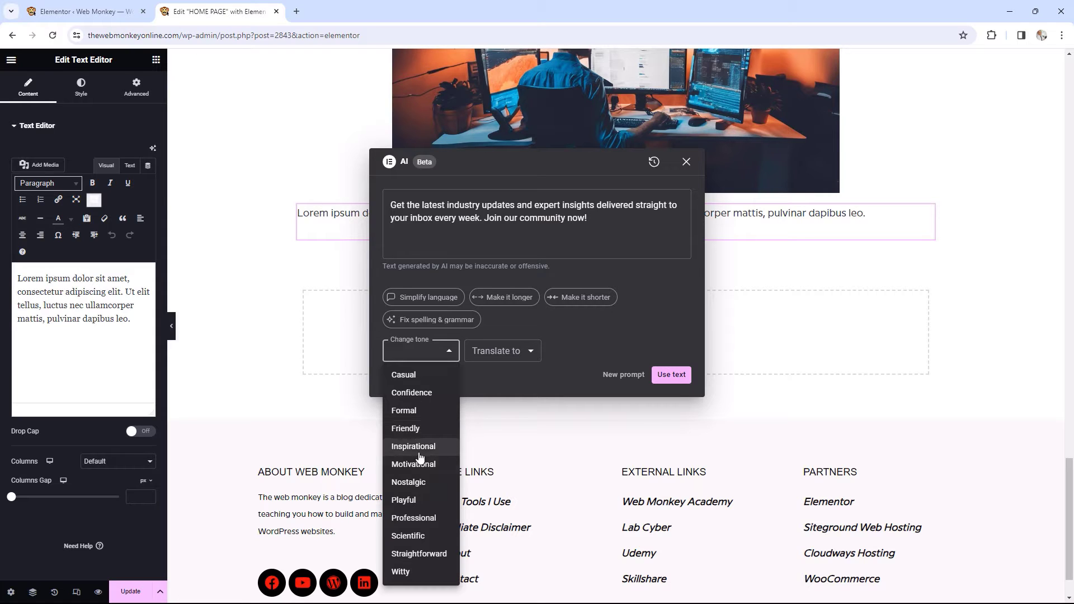
left_click(414, 505)
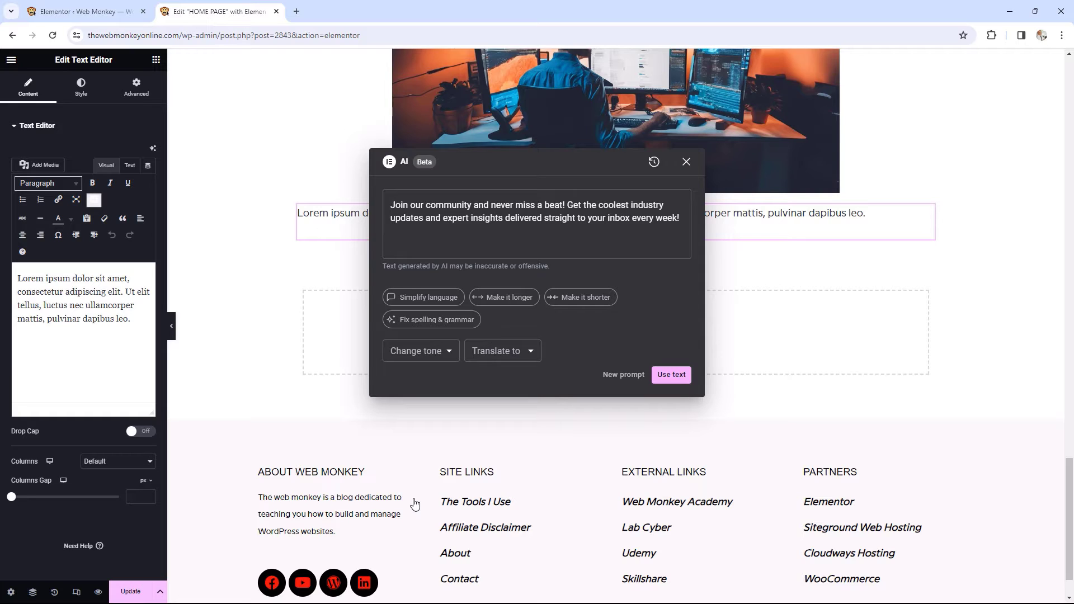
Step: Examine the available tones and translation languages without choosing one, and insert the generated text into the Text Editor widget
left_click(444, 360)
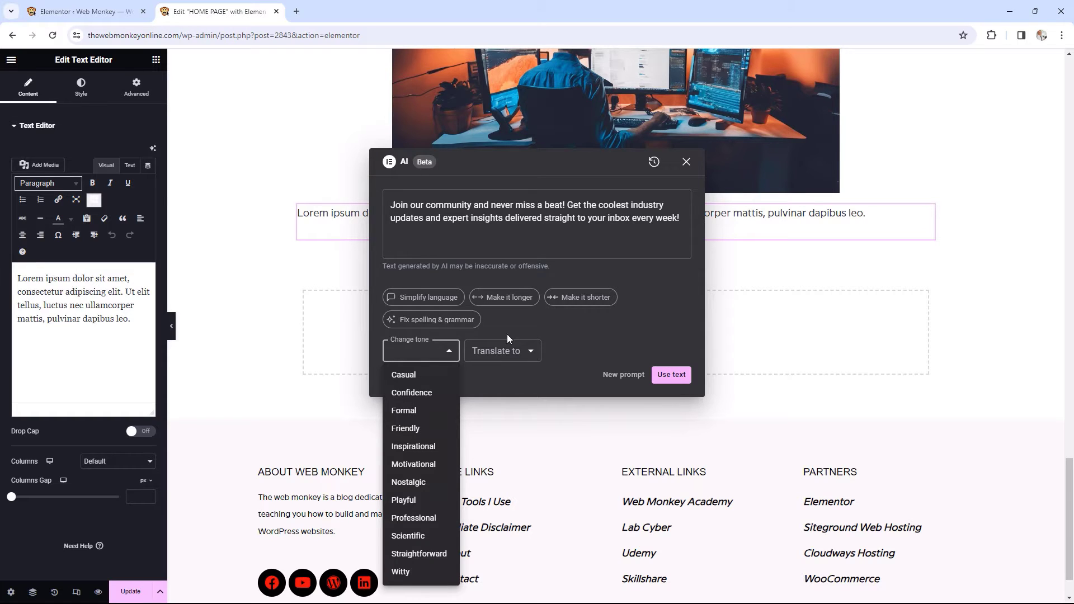
left_click(521, 349)
left_click(521, 348)
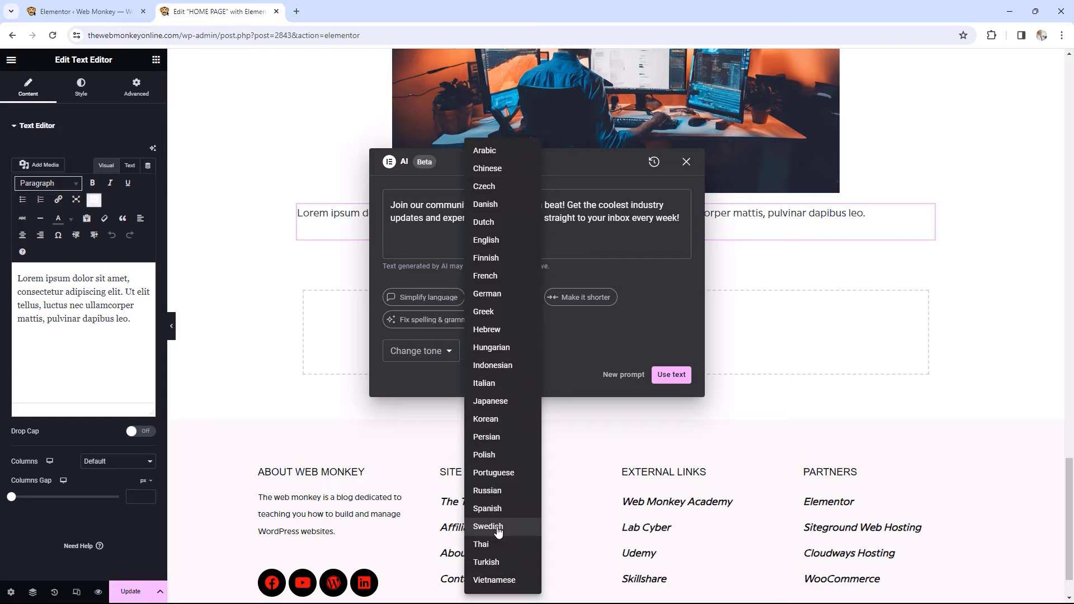
left_click(660, 339)
left_click(672, 375)
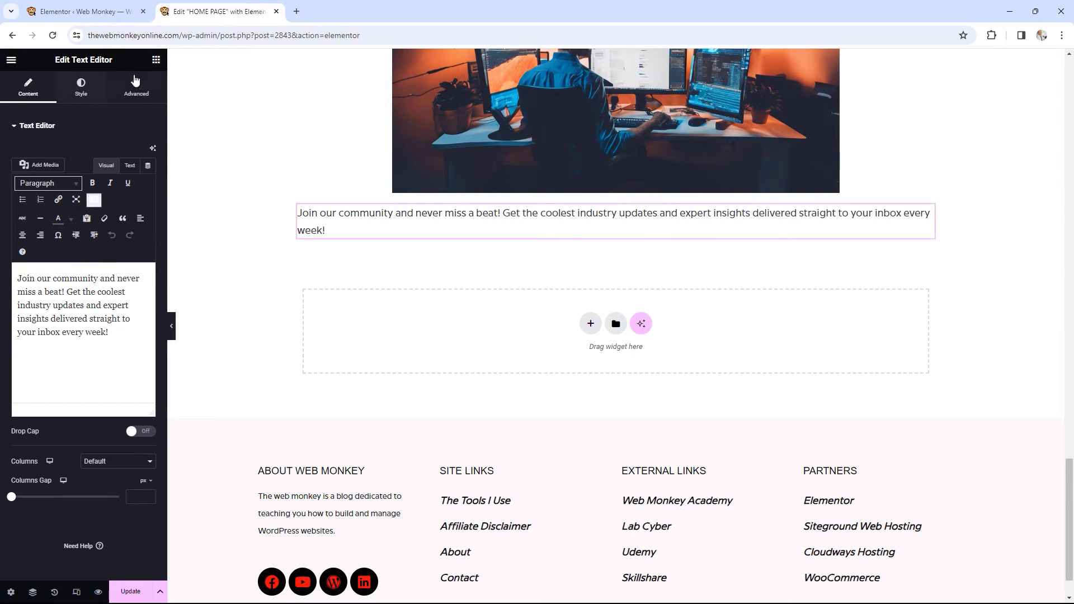
Step: Add a Heading widget below the newsletter text and open the AI text generator for its title
left_click(156, 62)
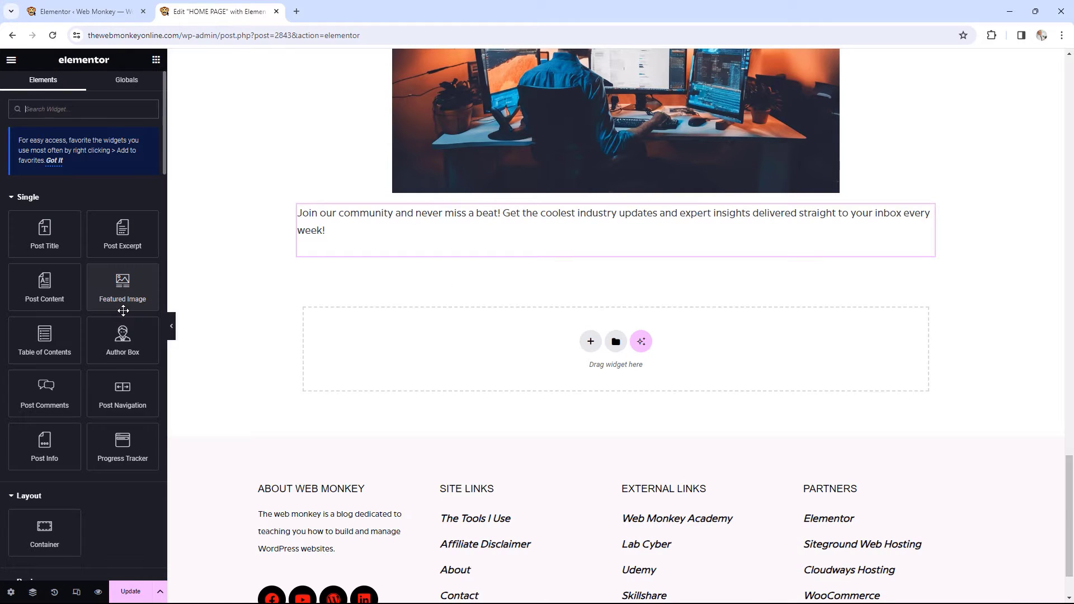
scroll(123, 310, "down", 5)
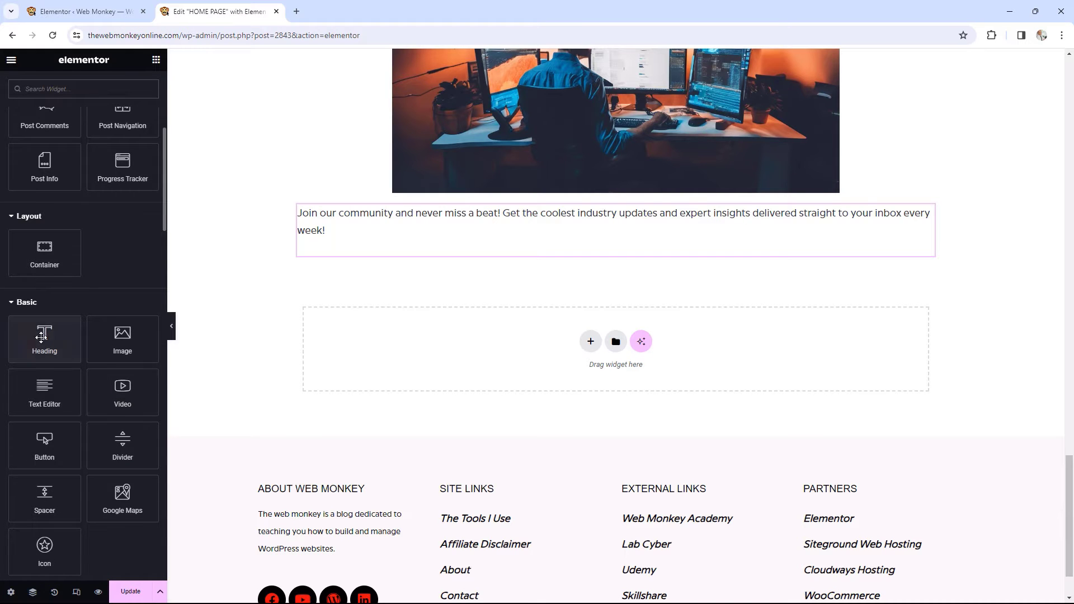
left_click_drag(41, 336, 492, 359)
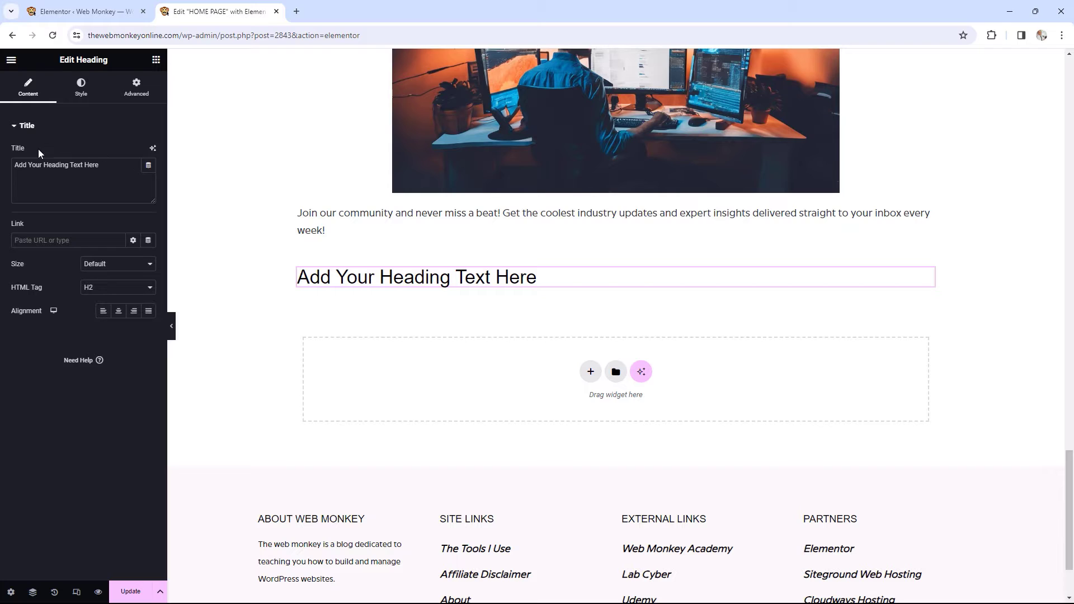
left_click(153, 148)
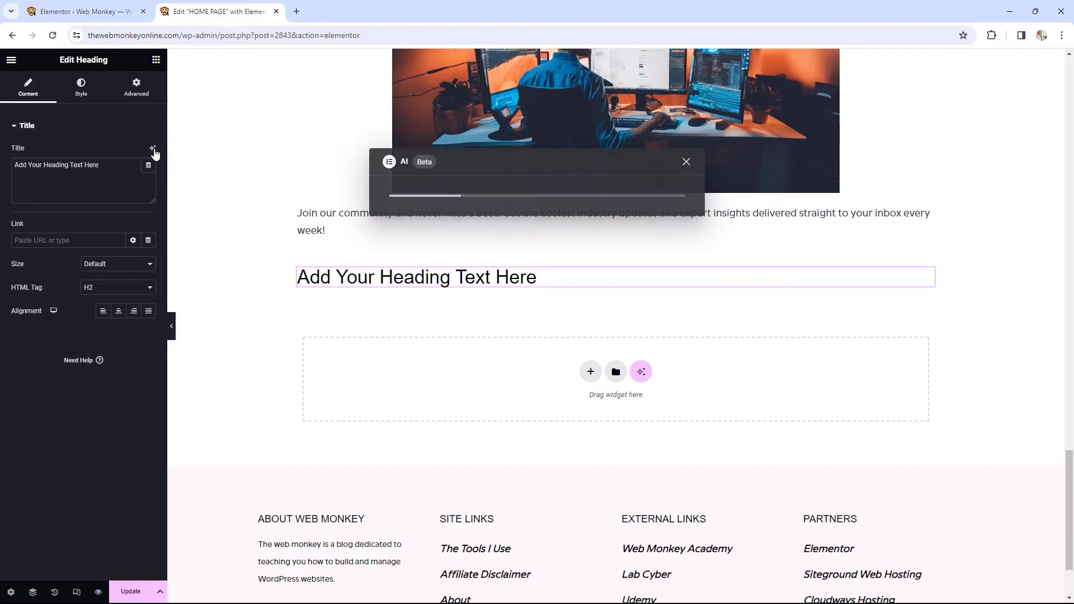
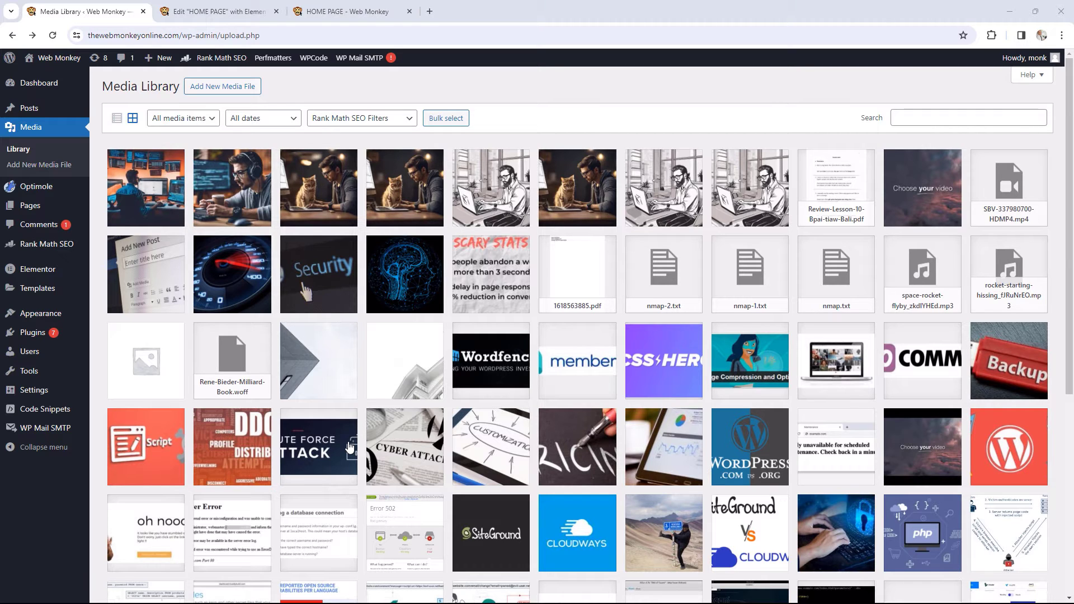
Step: Copy the file URL of nmap-2.txt from the Media Library and return to the home page editor
left_click(673, 296)
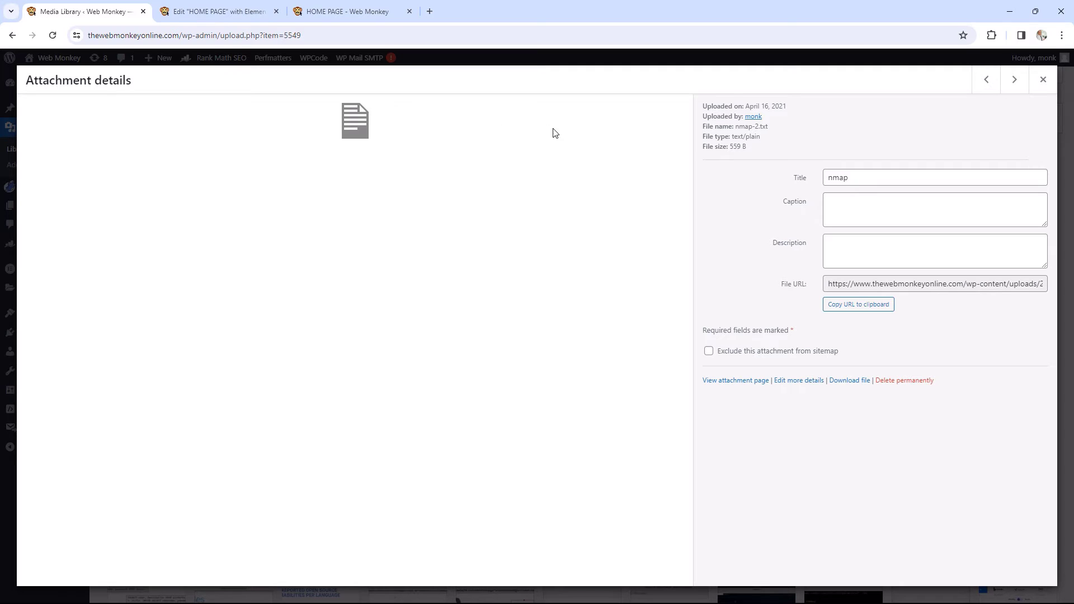
left_click(858, 311)
left_click(216, 13)
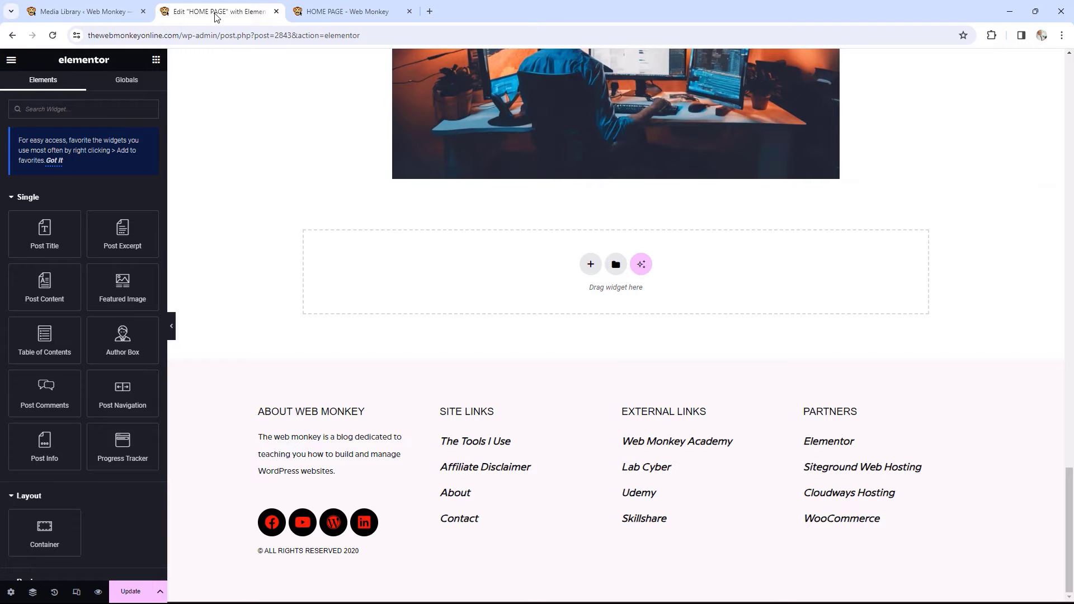
Step: Find the HTML widget and add it below the developer image
left_click(74, 110)
type("html")
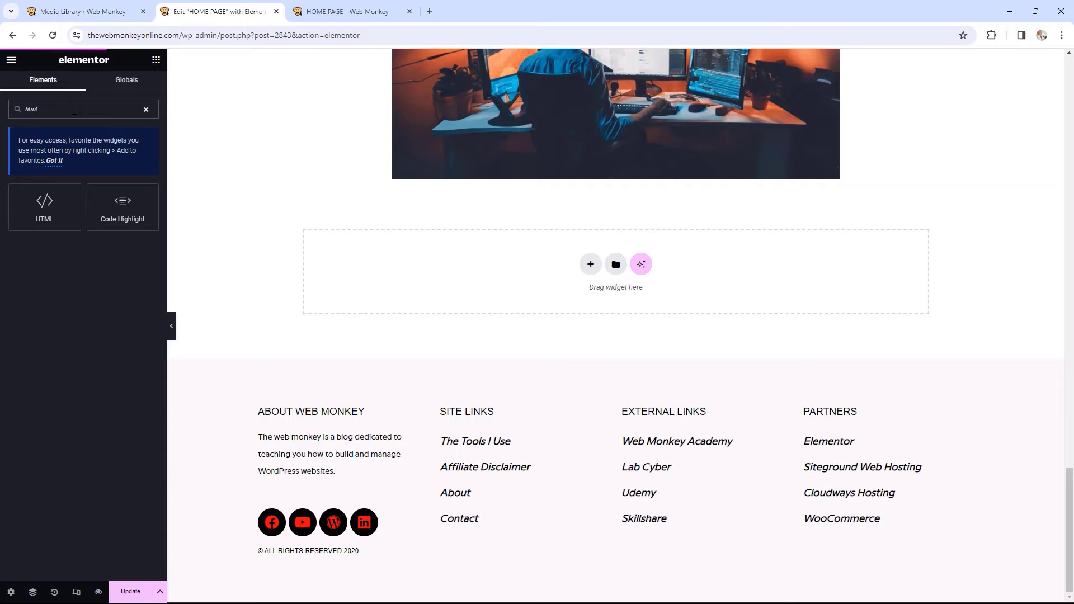
left_click_drag(45, 204, 471, 280)
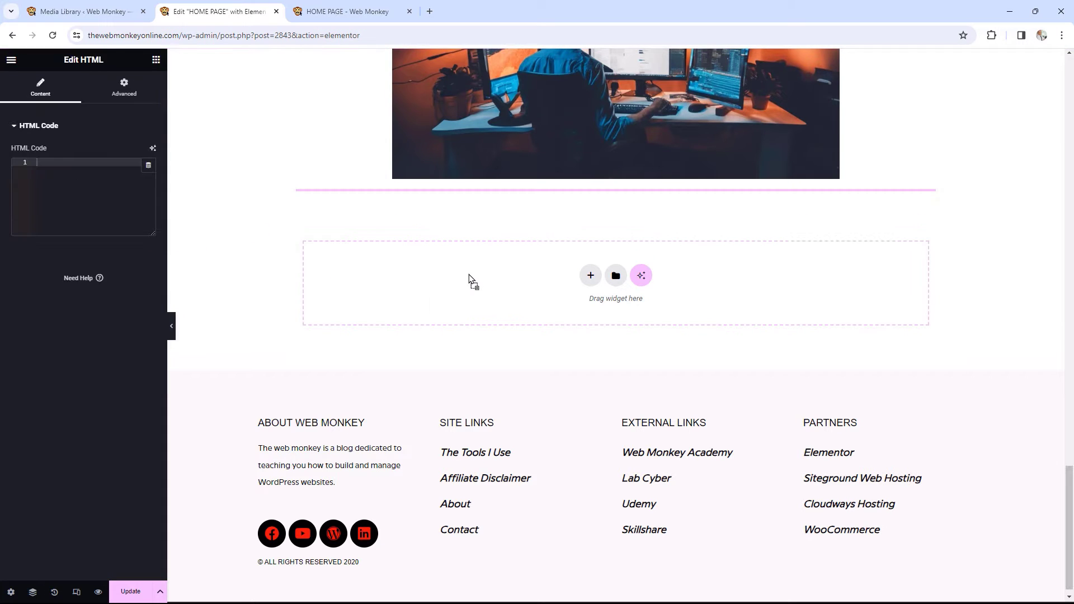
Step: Generate AI code for the HTML widget with the prompt "write code to embed this file and also provide a download link" followed by the copied nmap-2.txt URL
left_click(152, 149)
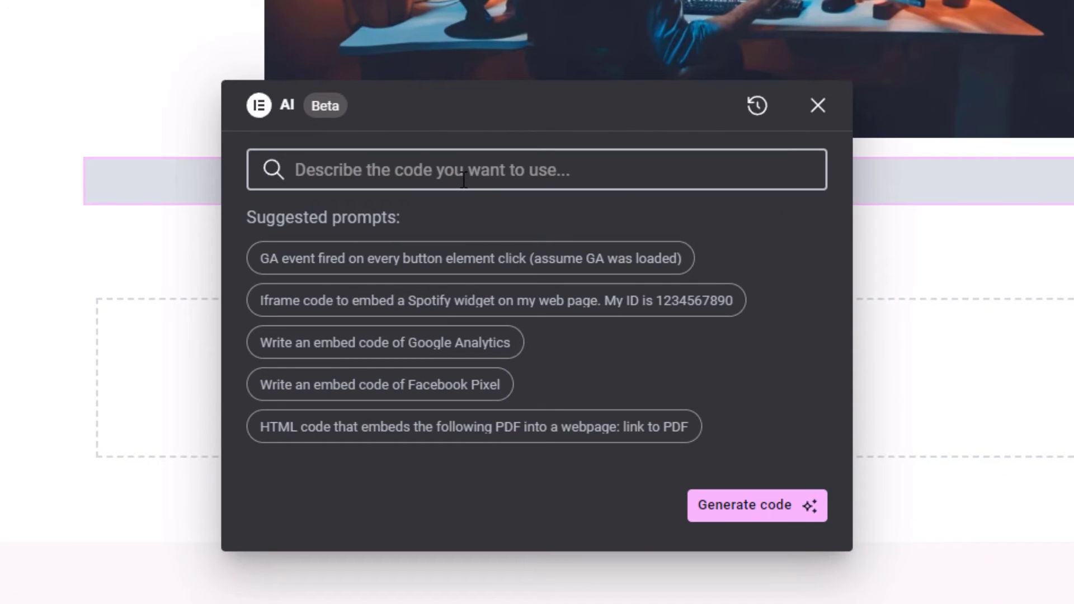
type("wr")
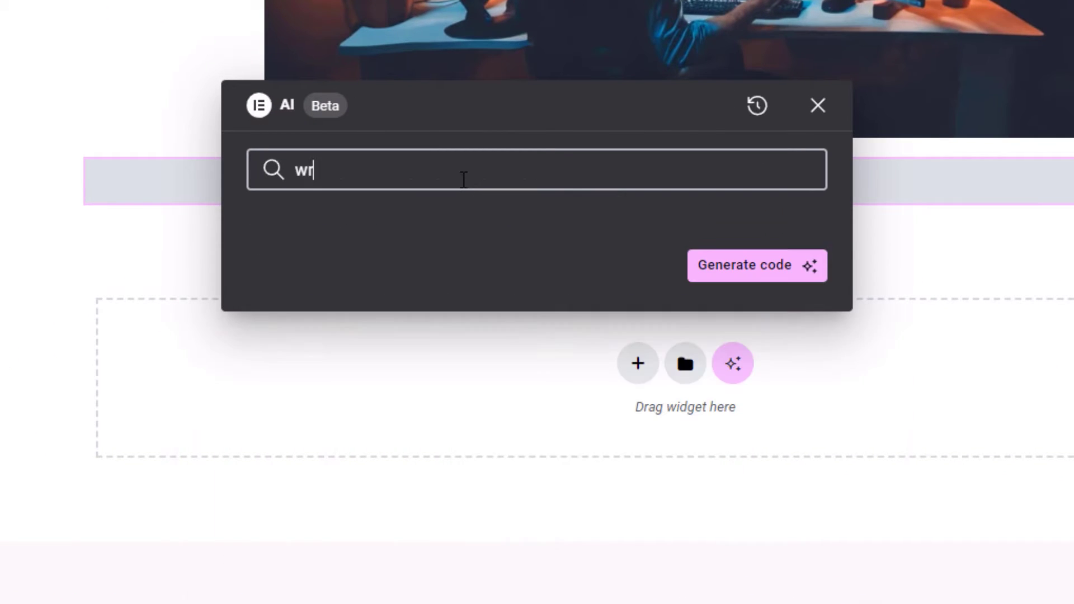
type("ite code to emb")
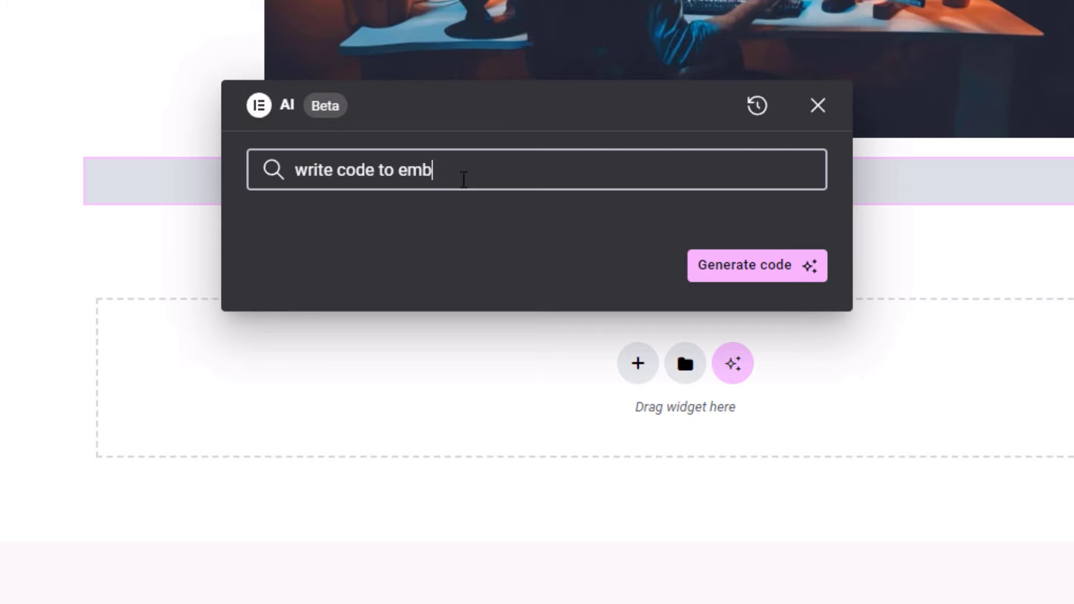
type("ed this file and a")
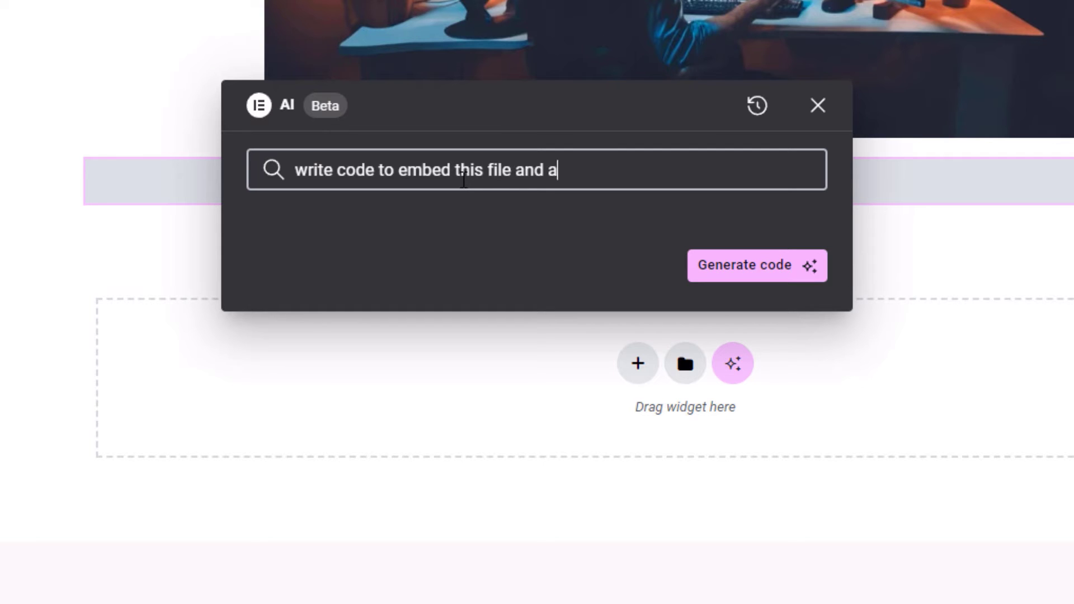
type("lso provide a ")
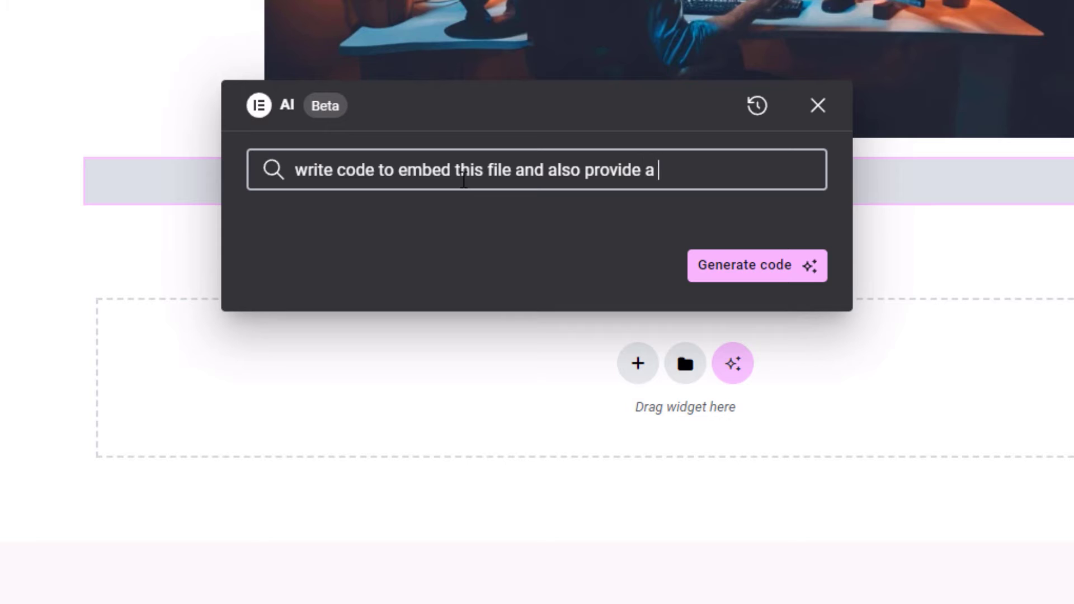
type("download link")
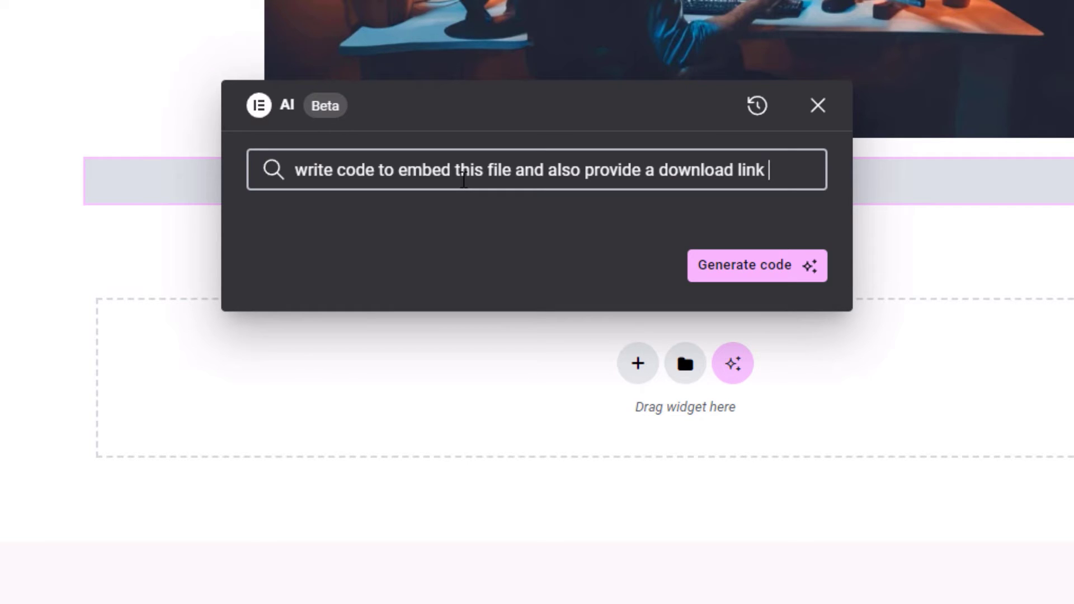
key("ctrl+v")
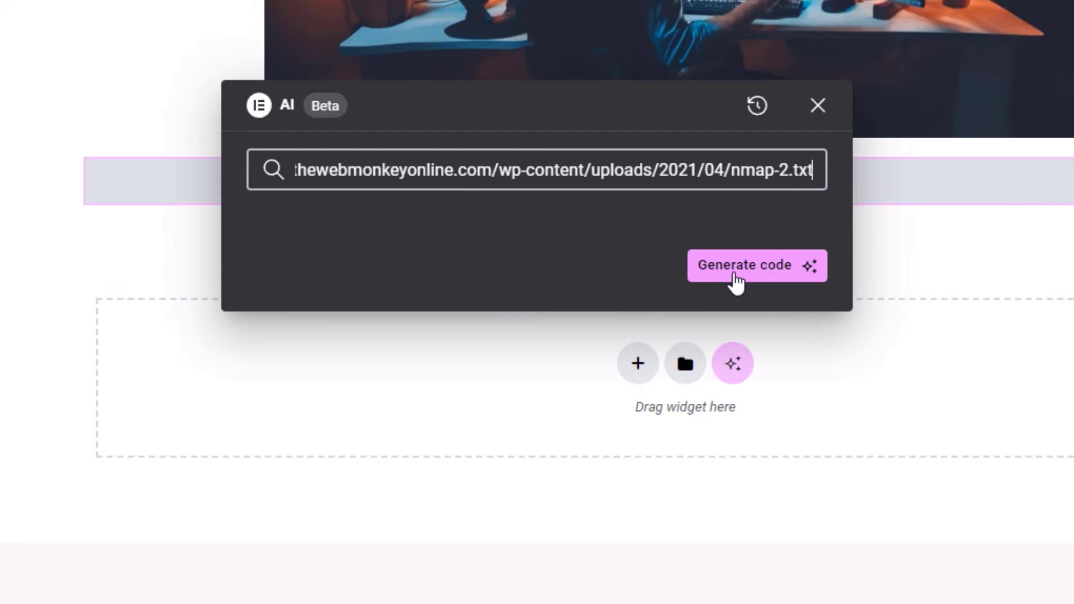
left_click(734, 279)
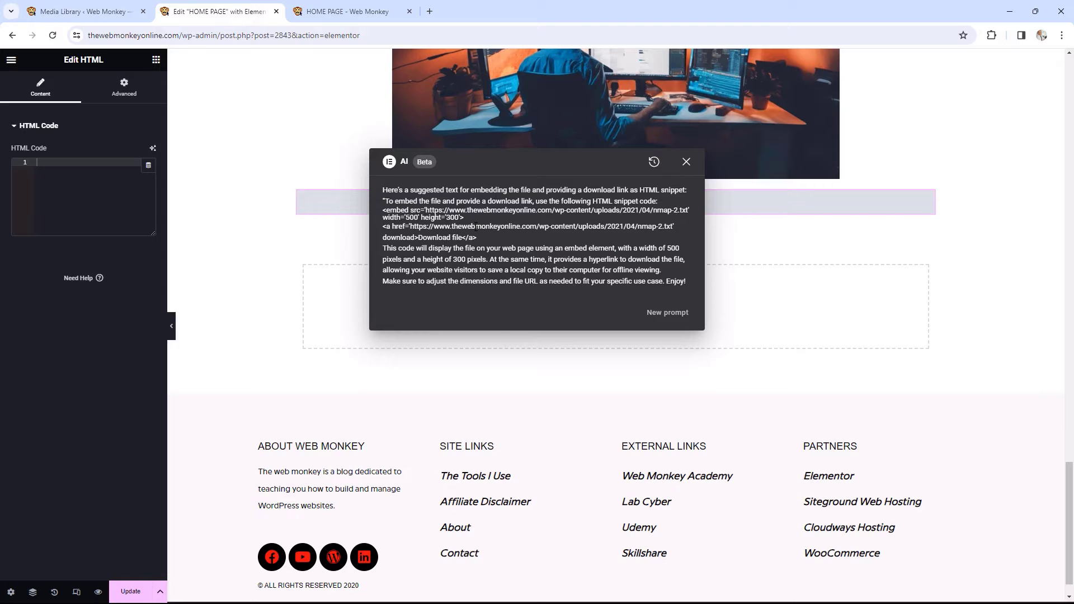
Step: Copy the generated embed and download-link code for nmap-2.txt into the HTML widget and update the page
left_click_drag(483, 238, 385, 211)
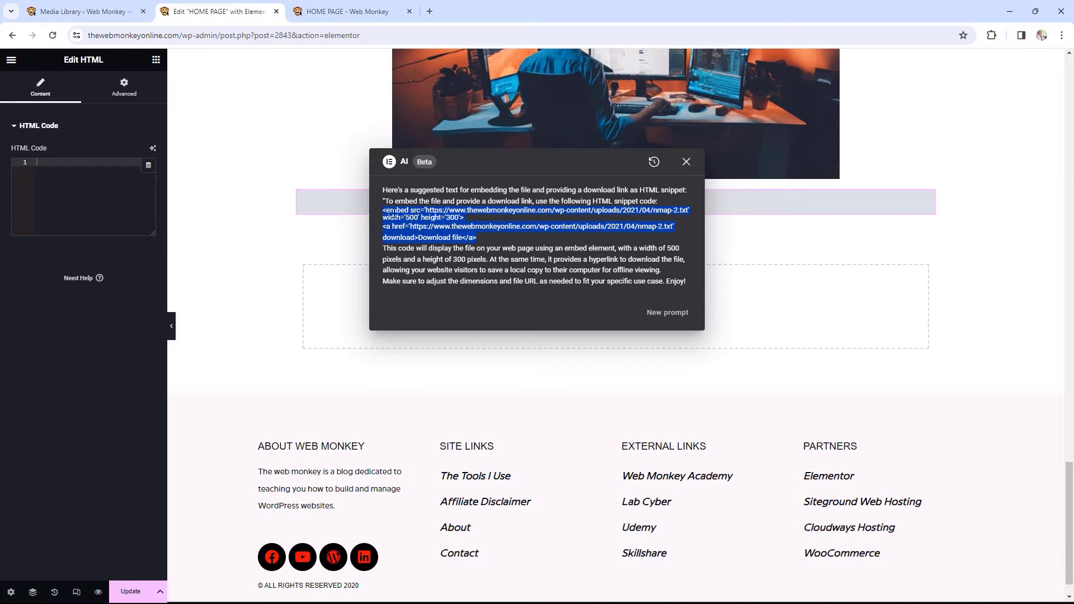
right_click(406, 221)
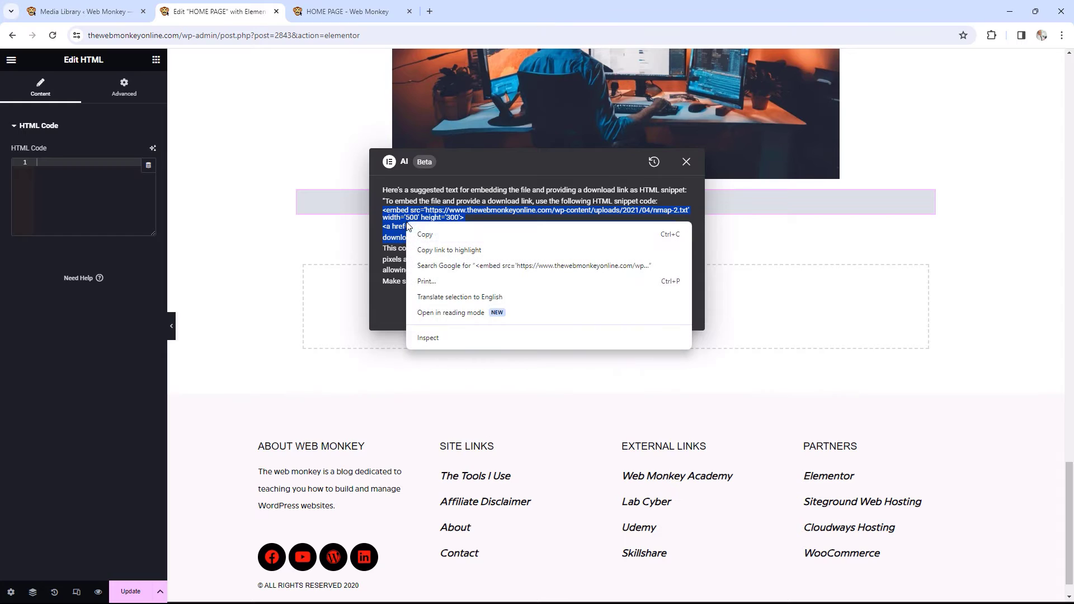
left_click(437, 233)
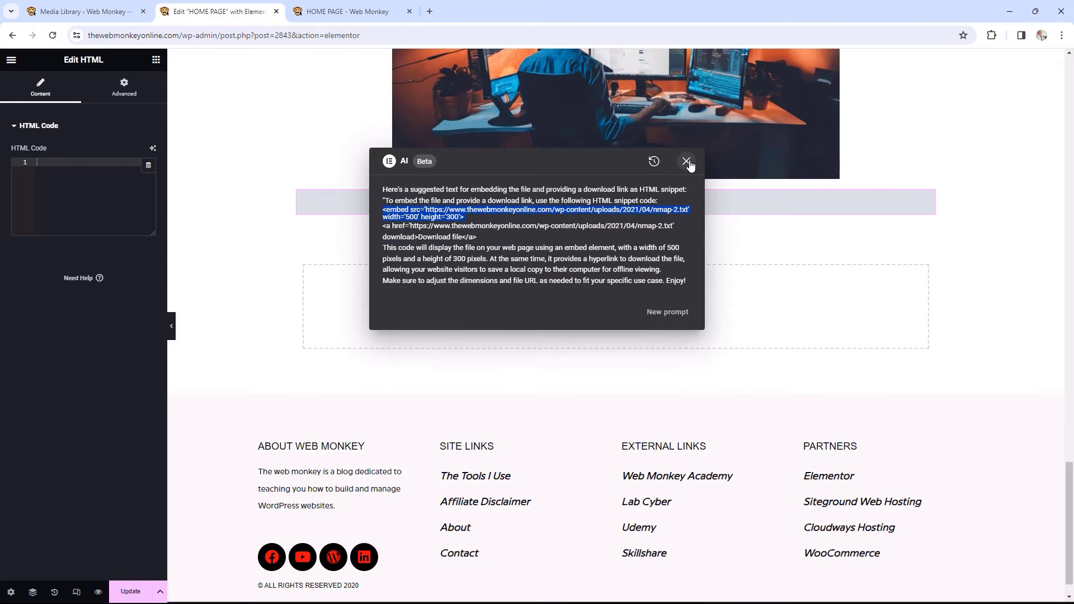
left_click(686, 162)
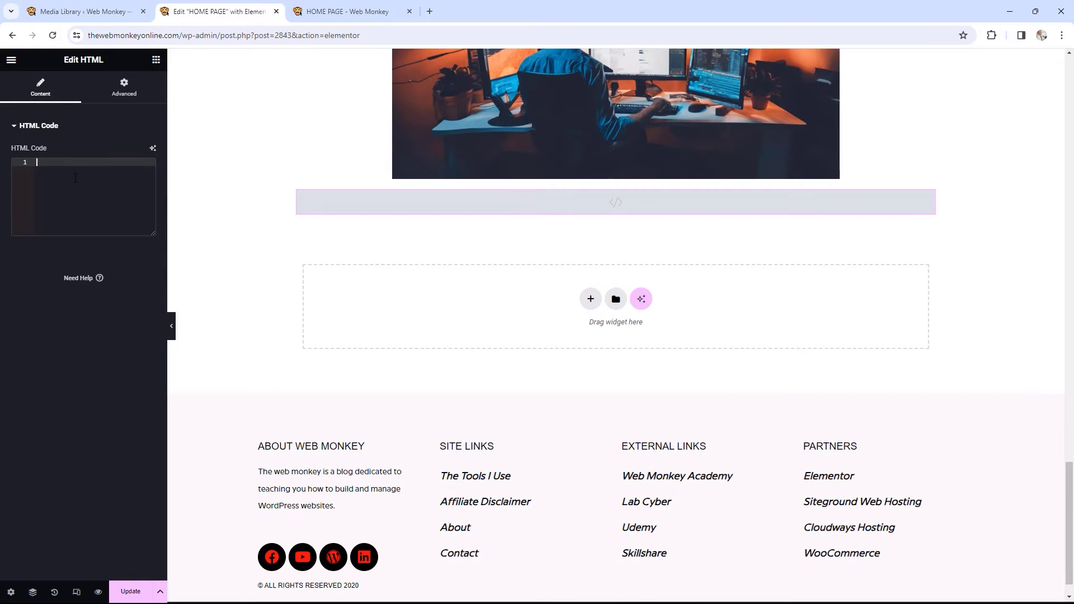
key("ctrl+v")
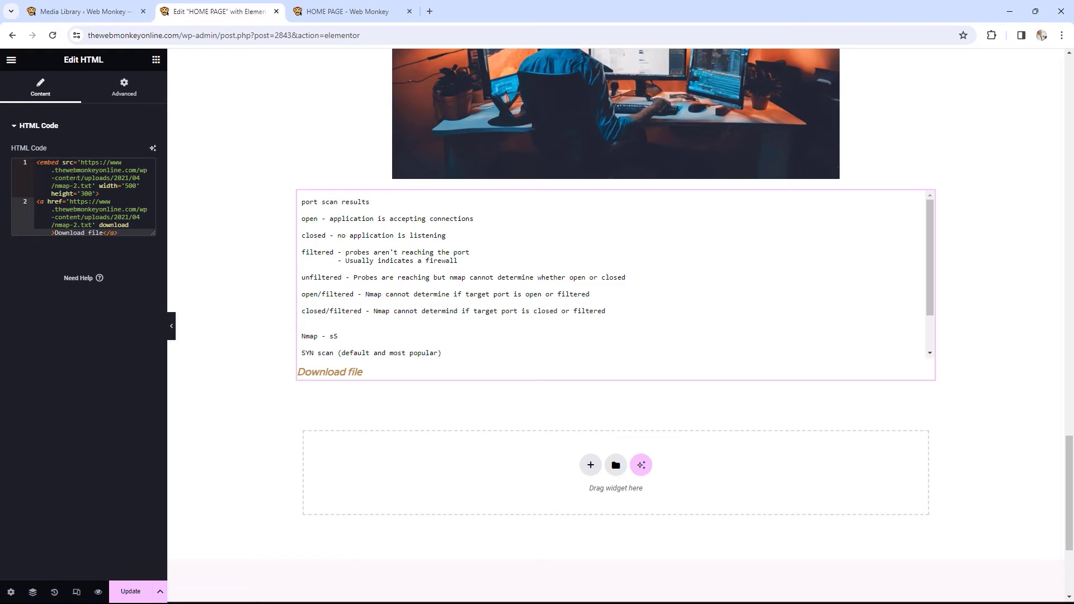
left_click(130, 591)
Step: Reload the live home page and look through the embedded nmap-2.txt file above the download link
left_click(352, 15)
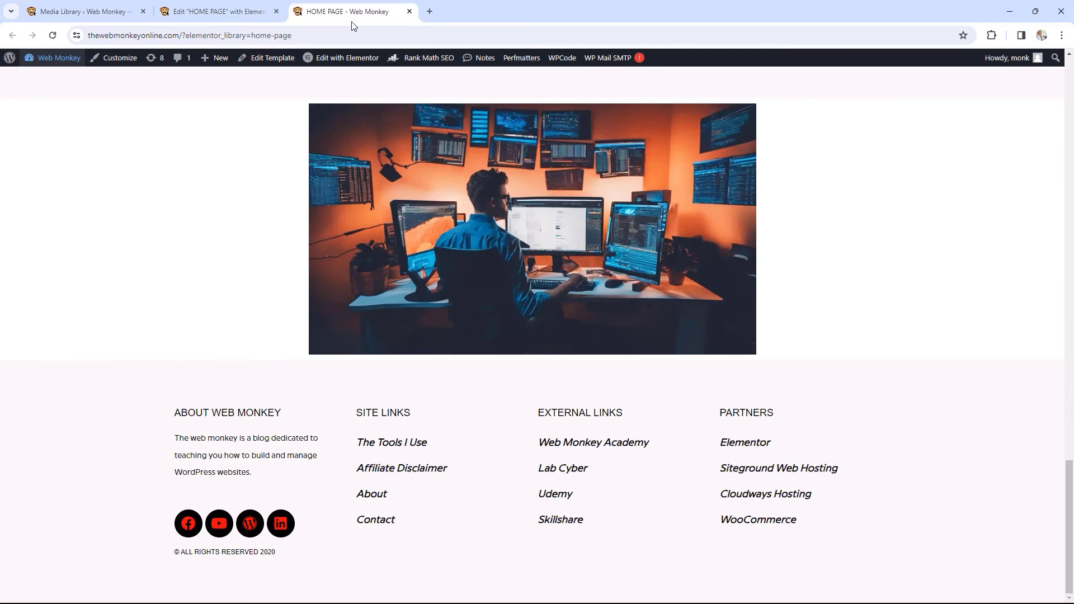
left_click(53, 35)
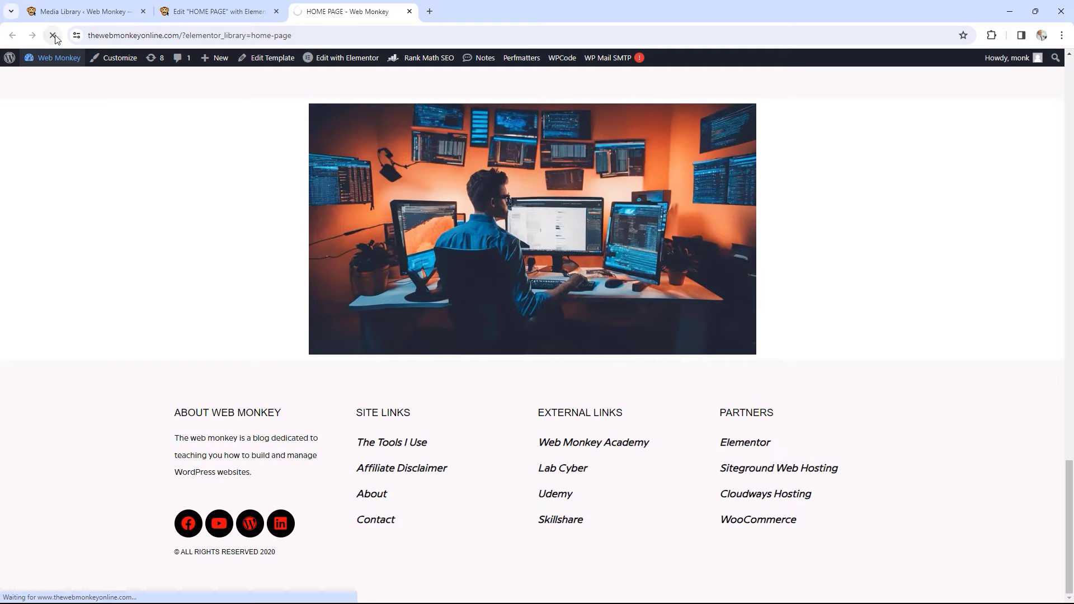
scroll(668, 400, "down", 3)
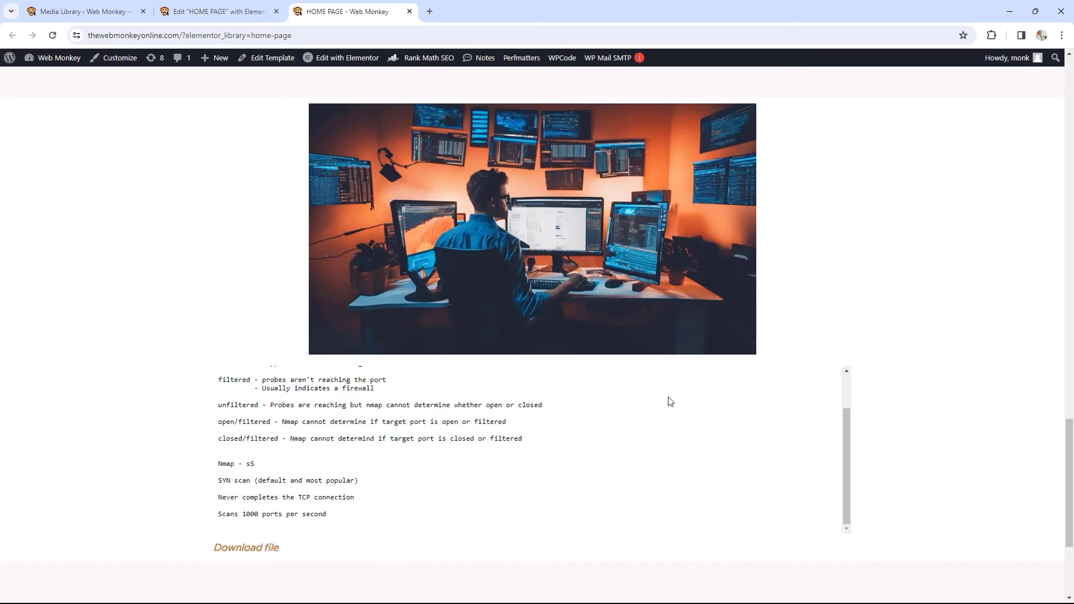
scroll(668, 401, "up", 3)
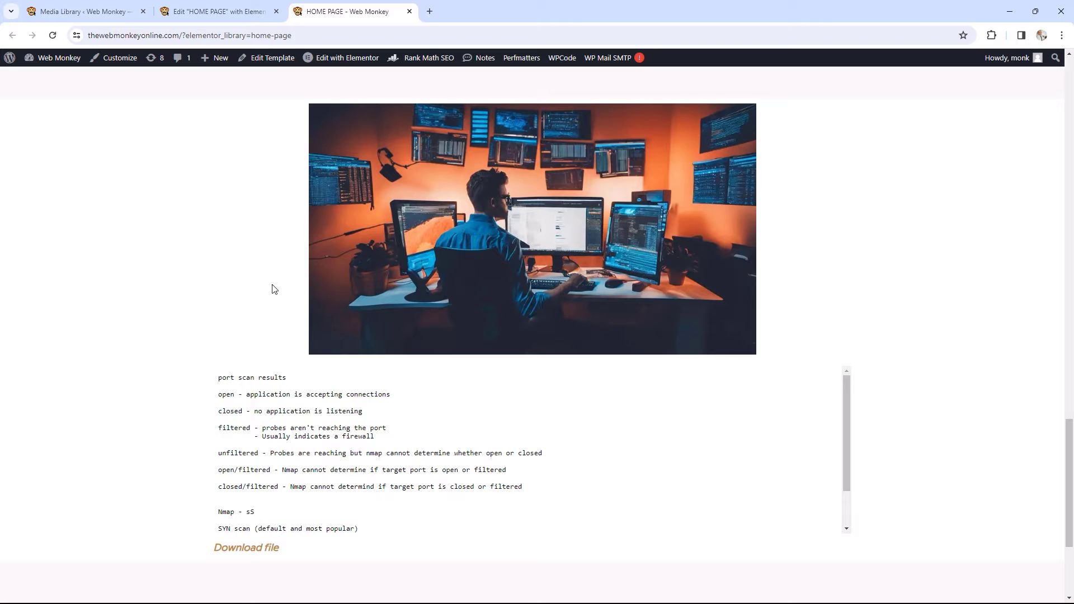
Step: Return to the home page editor and delete the section holding the embedded file's HTML widget
left_click(215, 12)
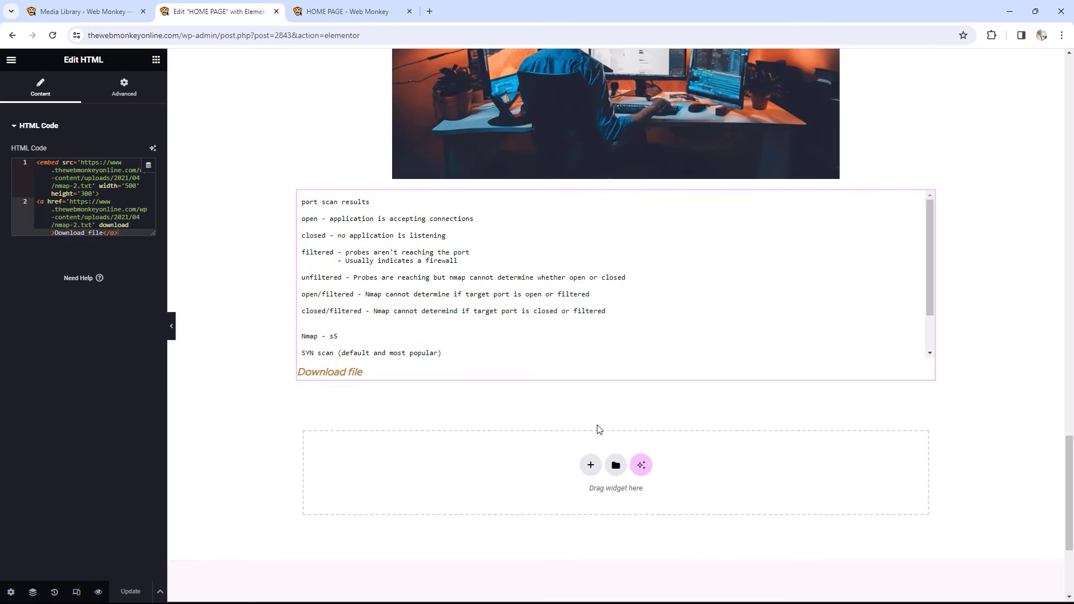
left_click(631, 179)
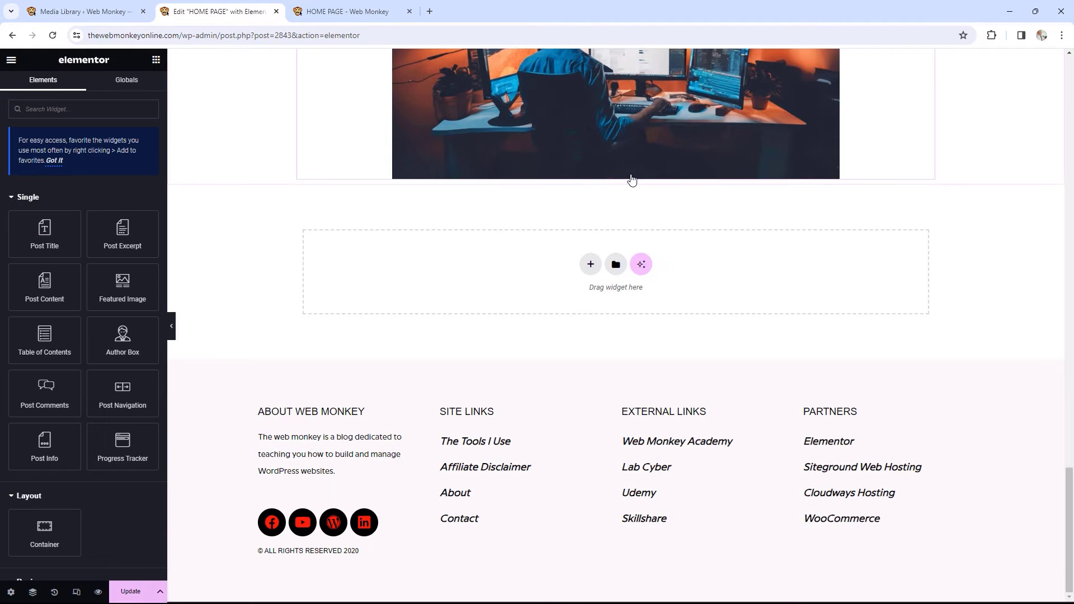
Step: Add an HTML widget below the developer image, review its suggested AI code prompts, and delete the widget
left_click(67, 110)
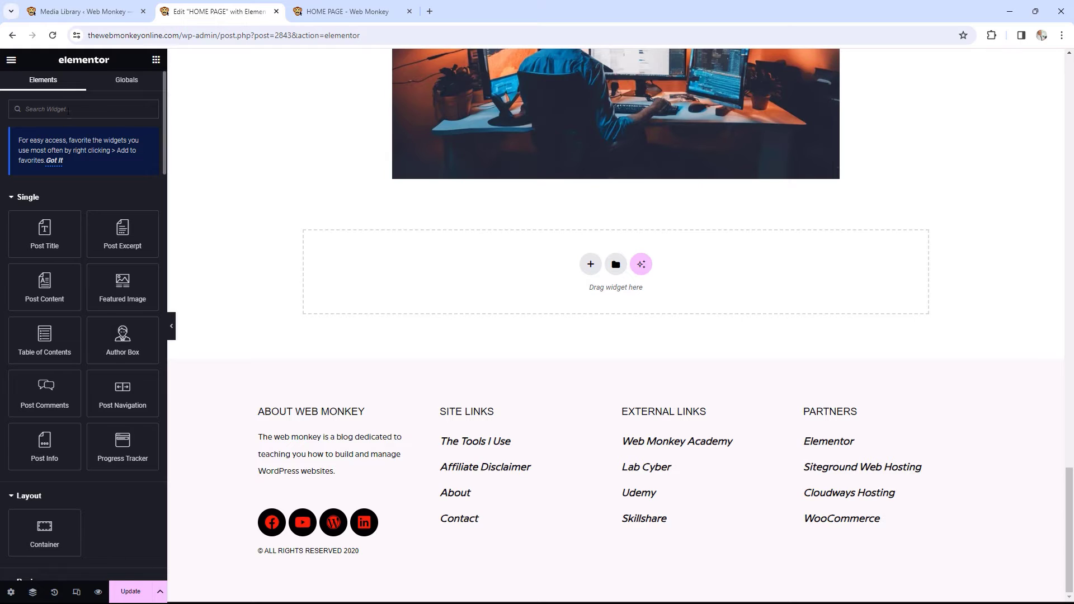
type("html")
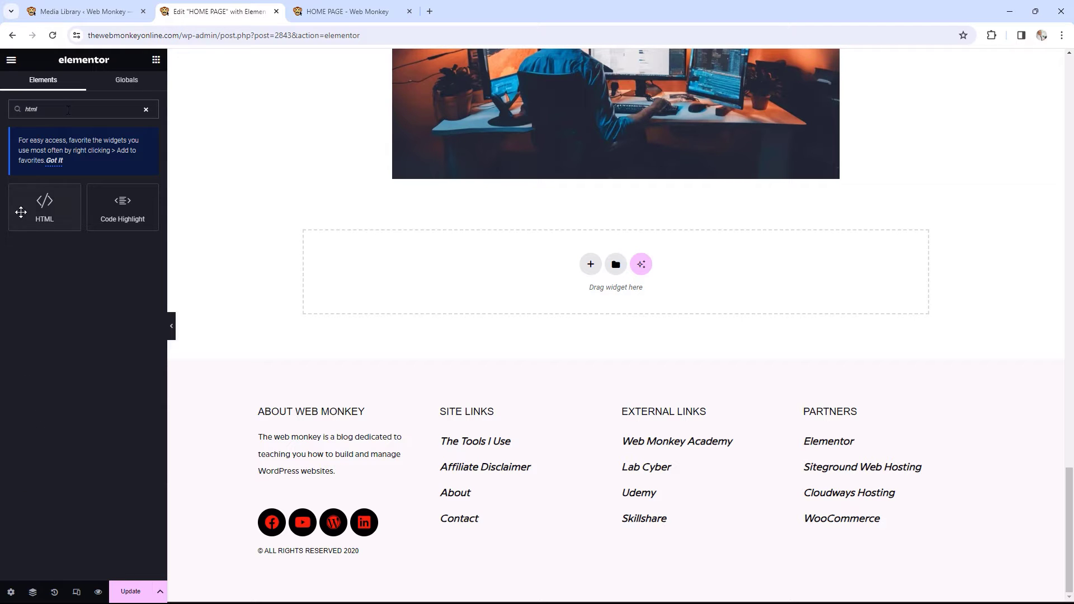
left_click_drag(45, 207, 506, 270)
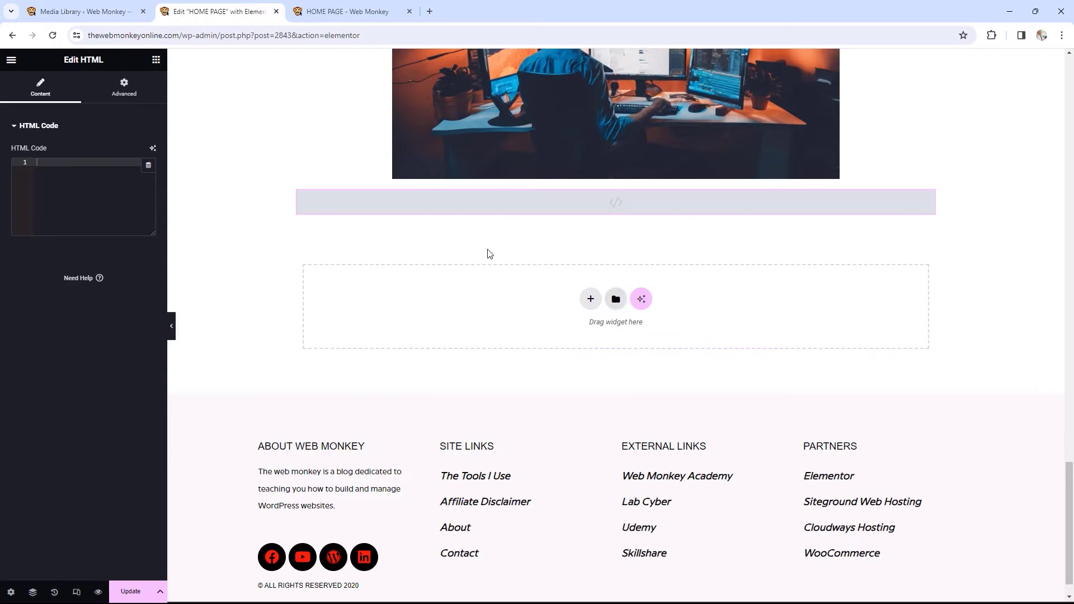
left_click(152, 149)
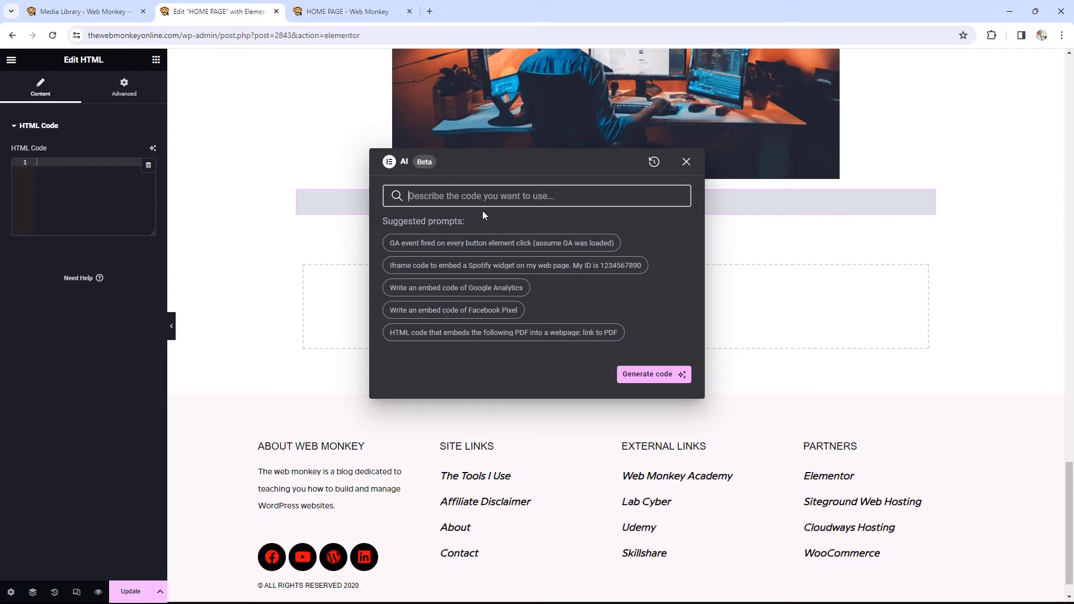
left_click(686, 162)
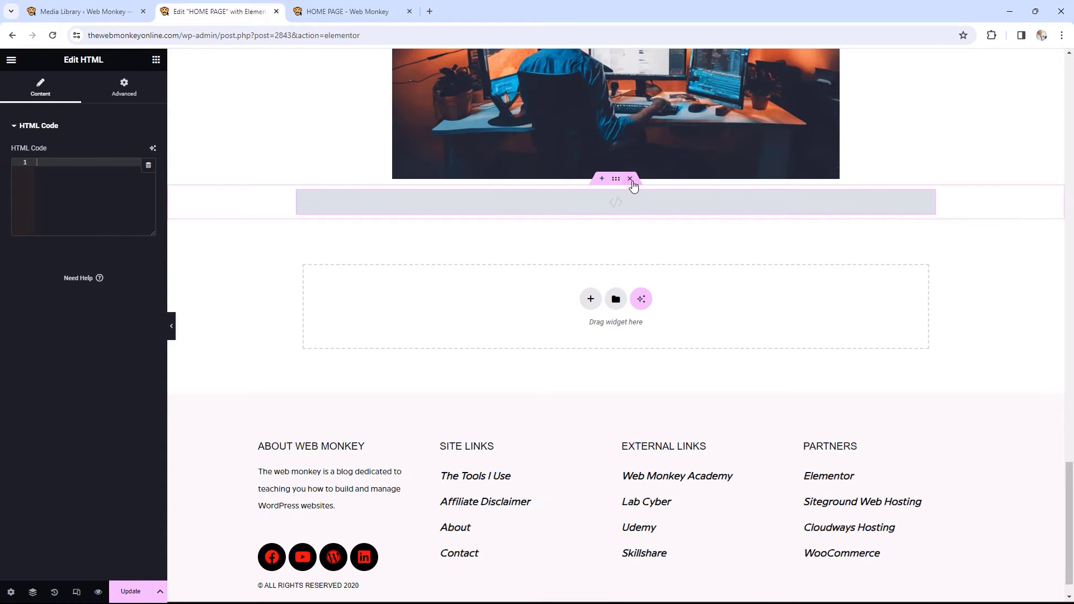
left_click(630, 179)
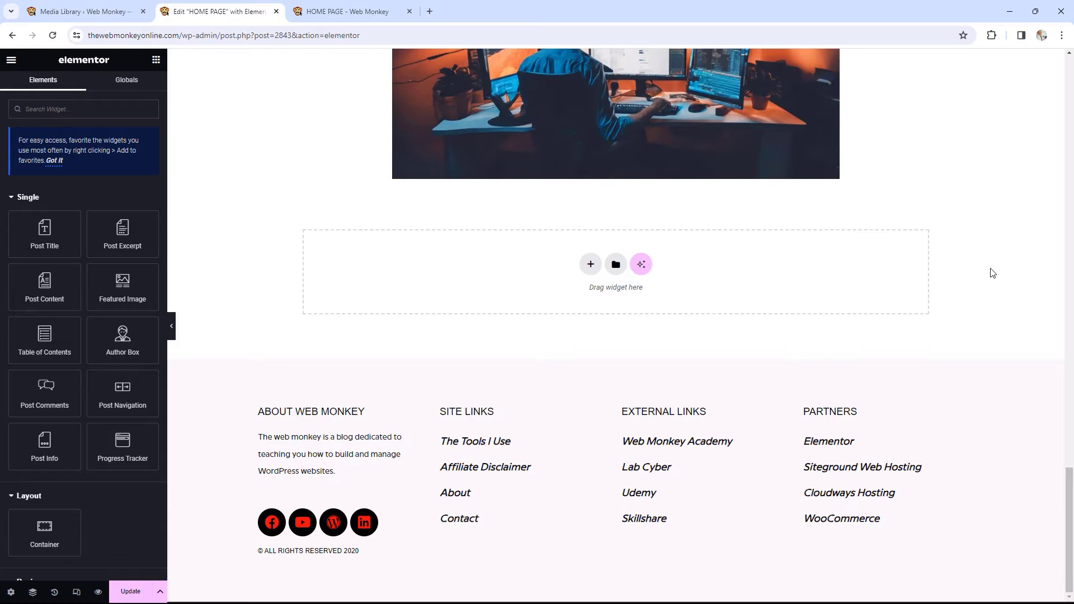
Step: Open the Custom CSS settings of the developer image for editing
scroll(992, 273, "up", 2)
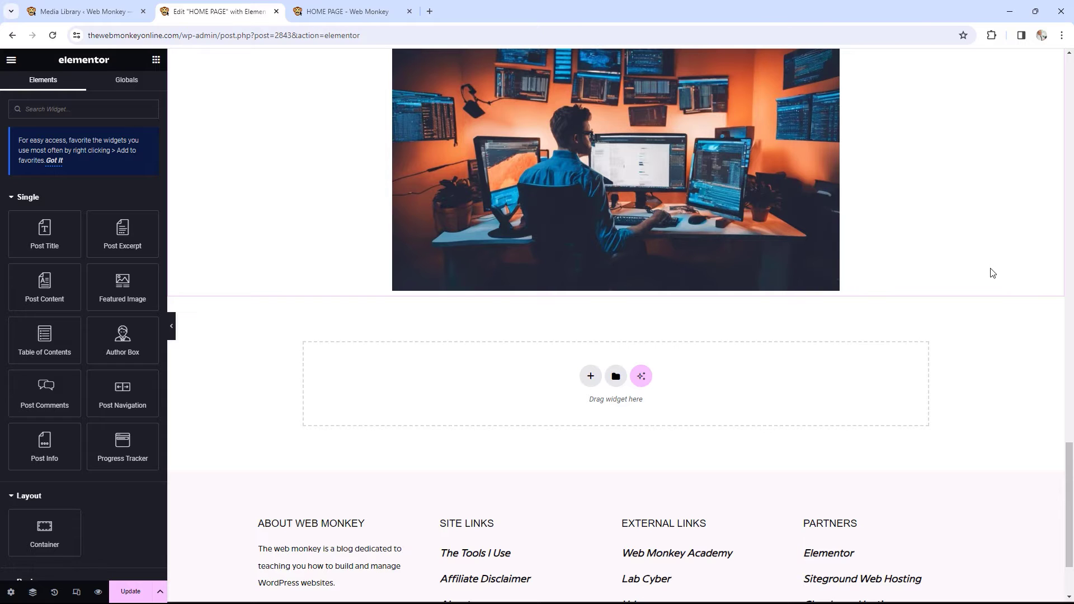
scroll(992, 272, "up", 1)
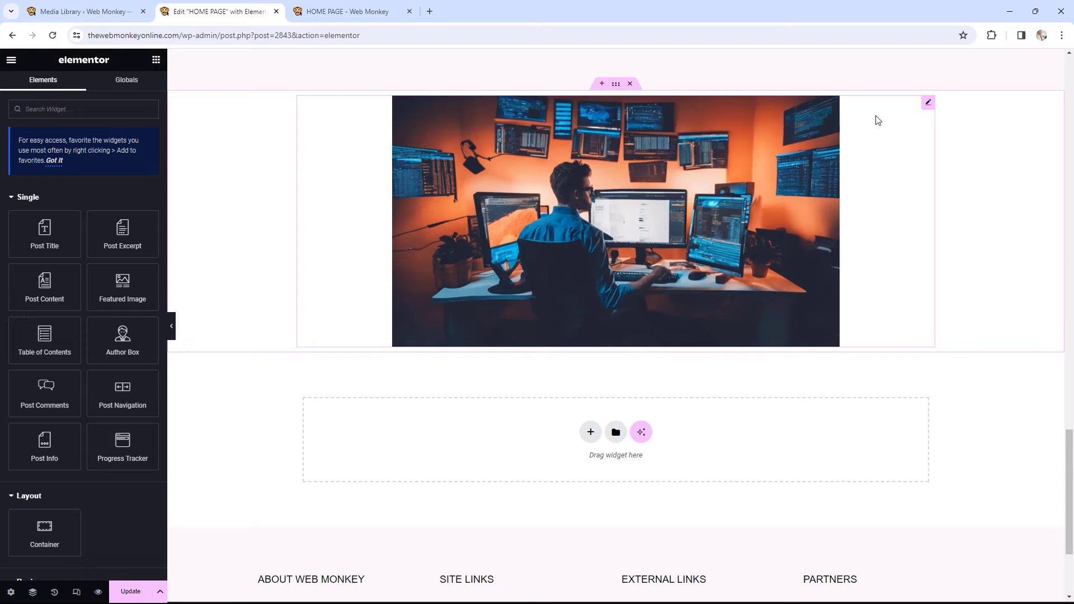
left_click(927, 104)
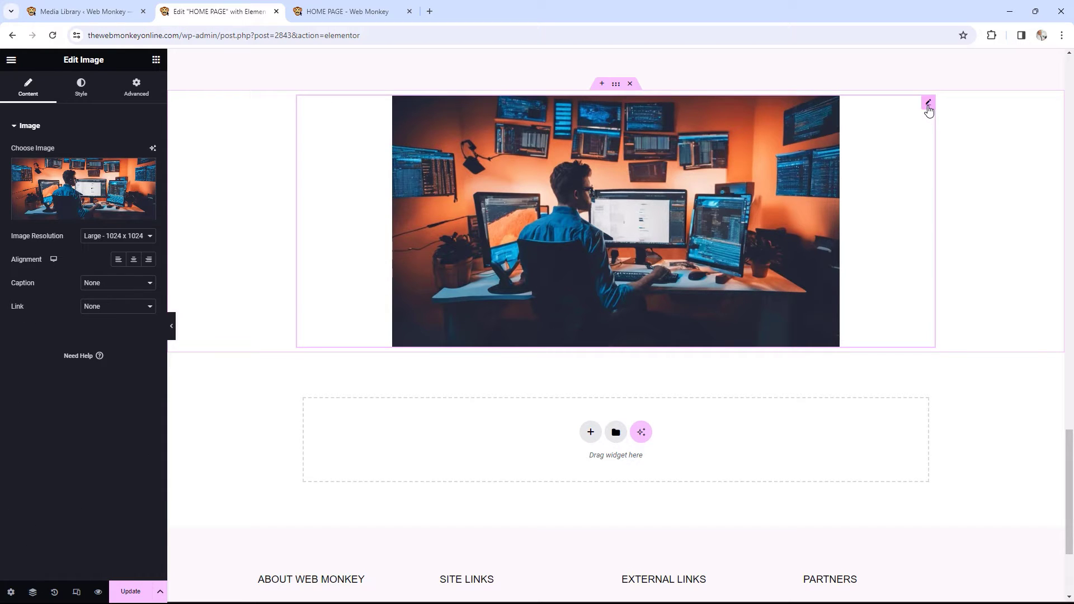
left_click(136, 87)
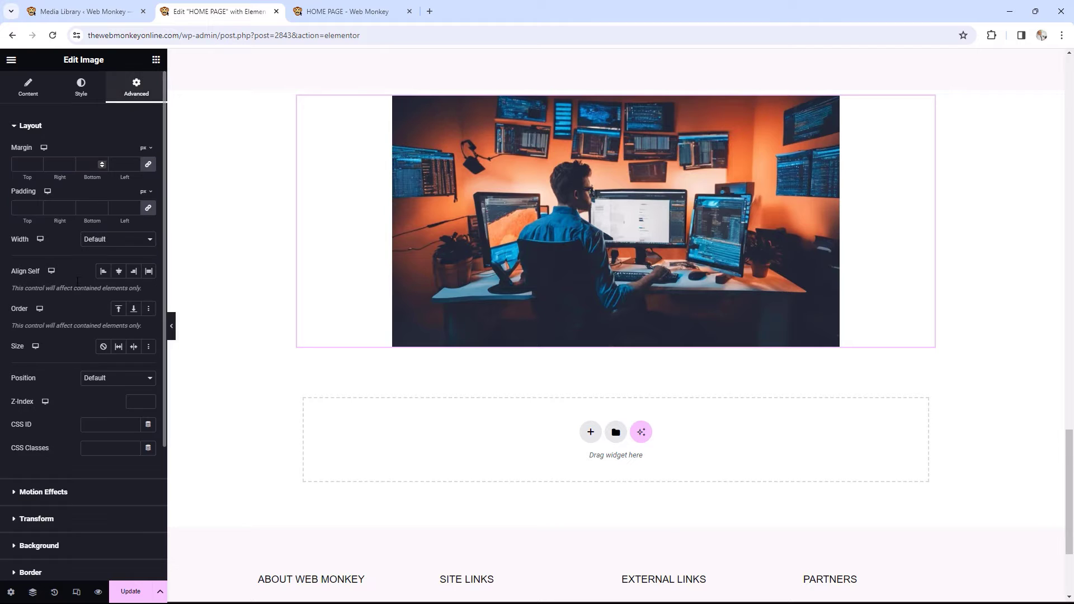
scroll(66, 335, "down", 3)
left_click(41, 498)
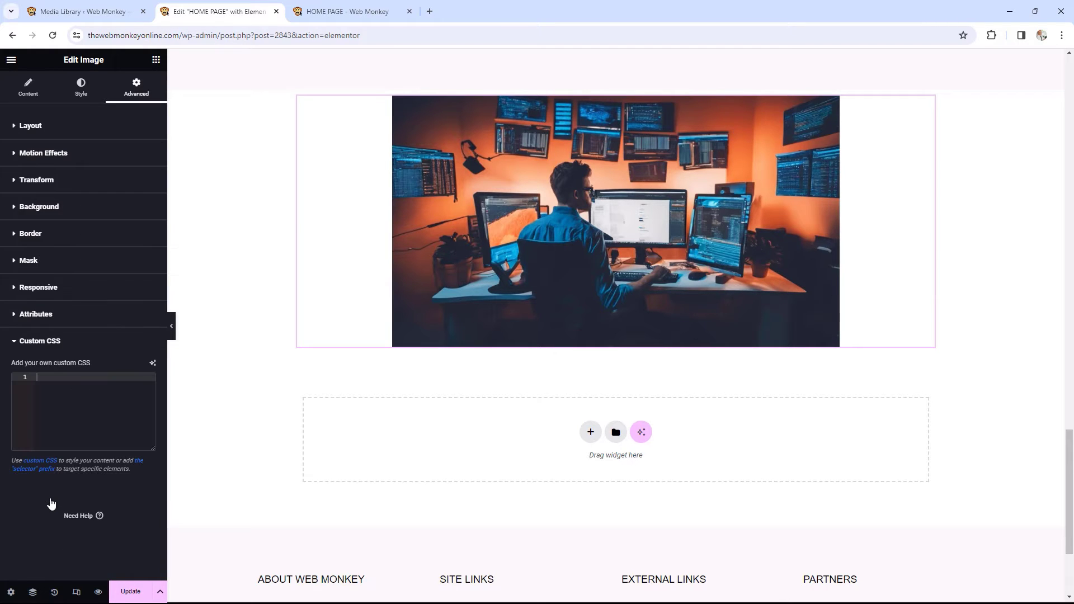
Step: Generate custom CSS for the image with the AI prompt "on hover rotate the image clockwise 360 degrees" and insert the code
left_click(153, 364)
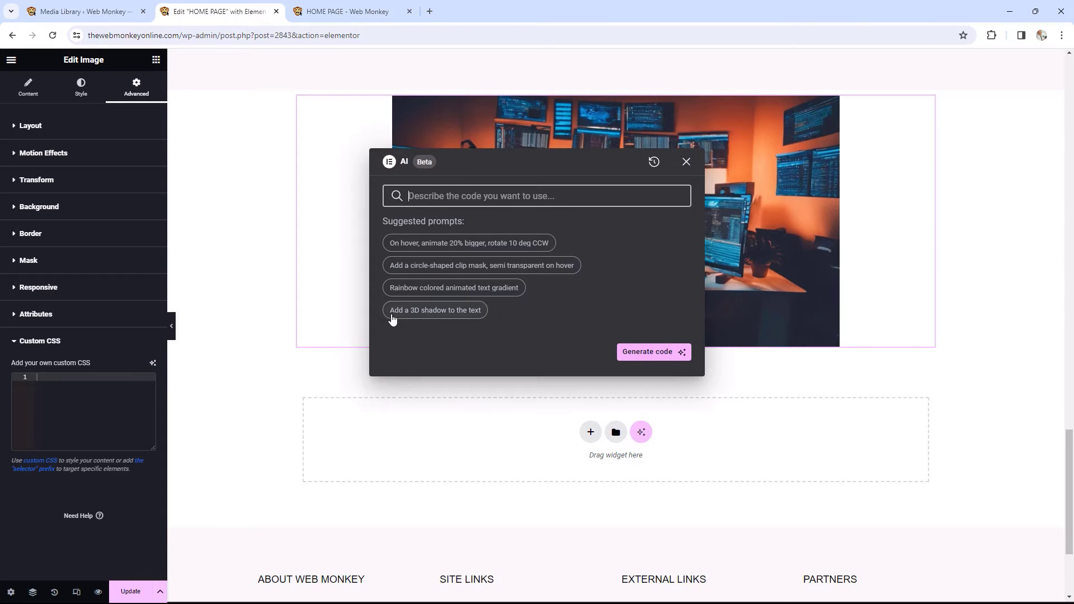
type("on hover ")
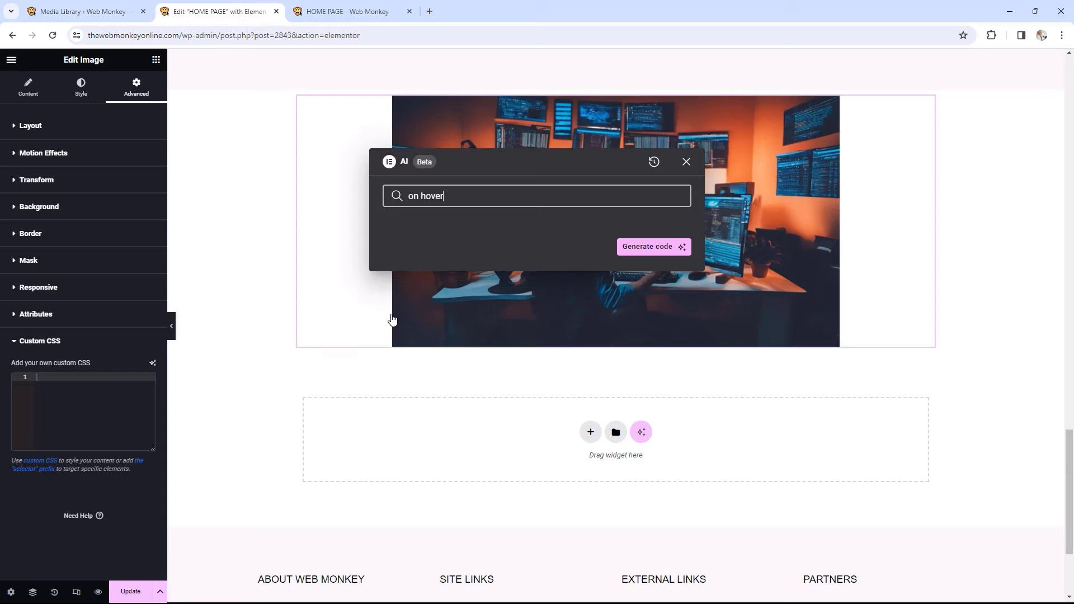
type("rotate the image clockwise 3")
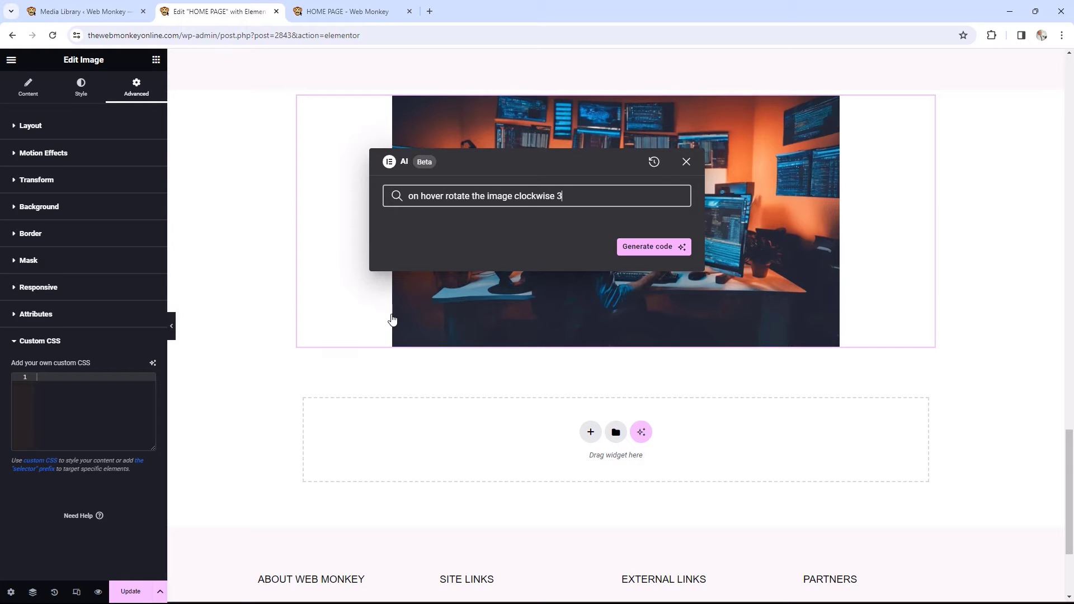
type("60 degrees")
left_click(658, 249)
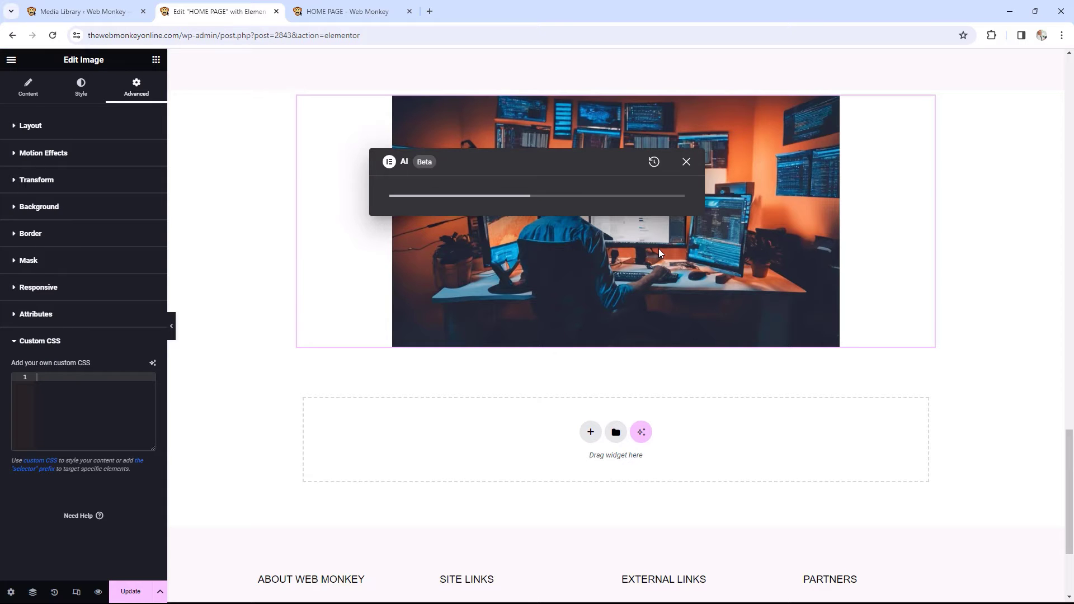
left_click(660, 249)
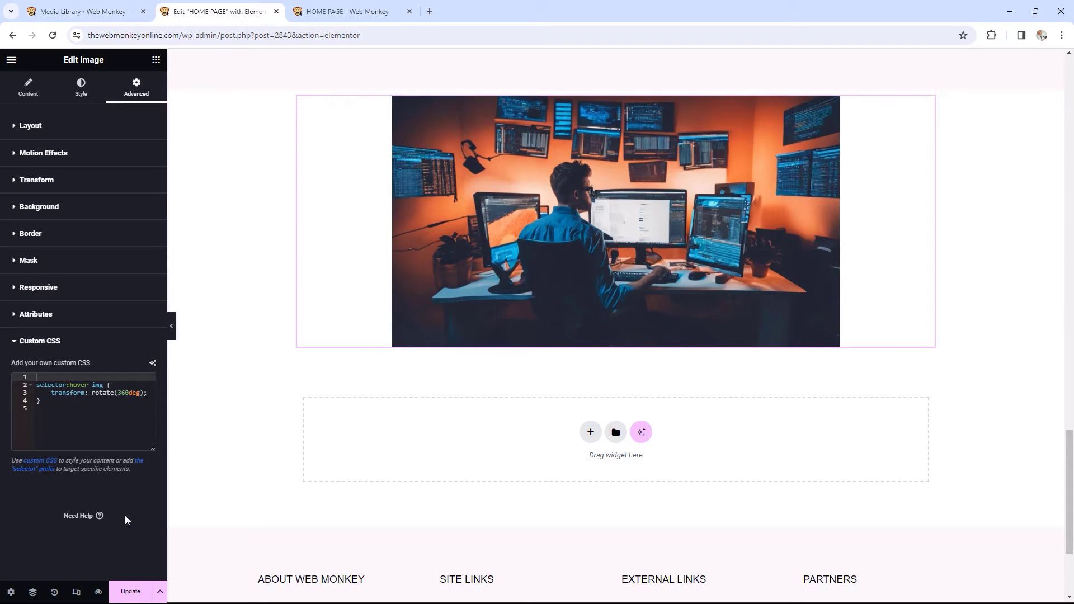
Step: Update the page and reload the live home page to check the image's hover rotation
left_click(129, 591)
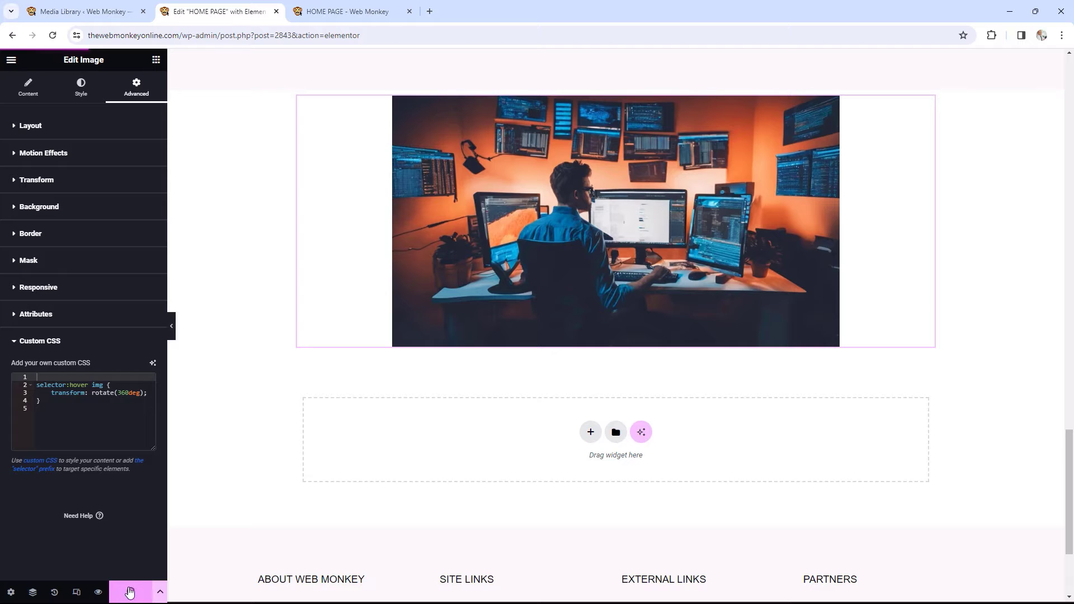
left_click(315, 9)
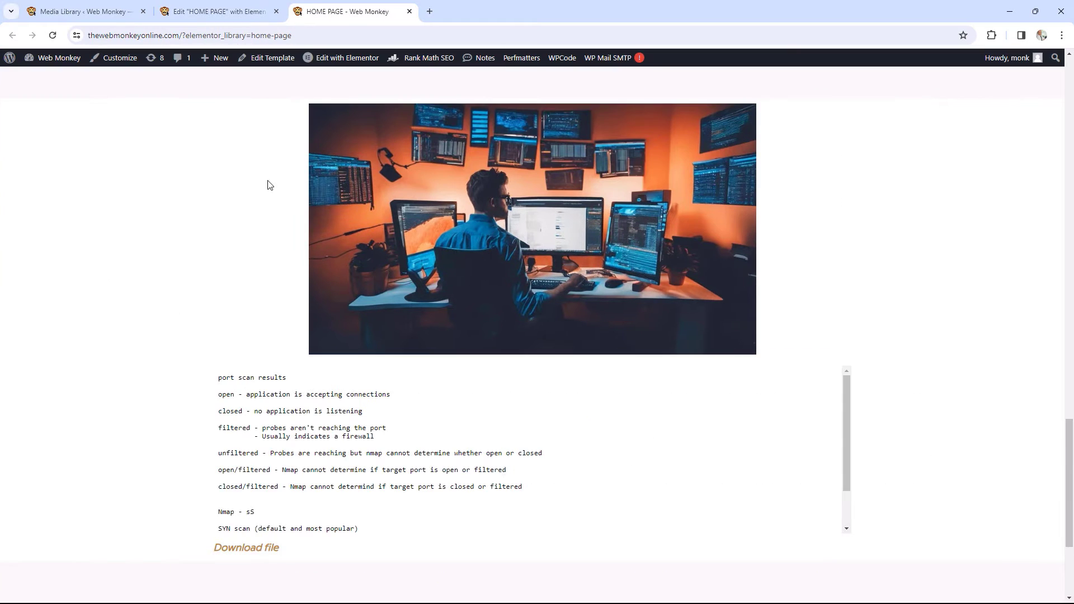
key("F5")
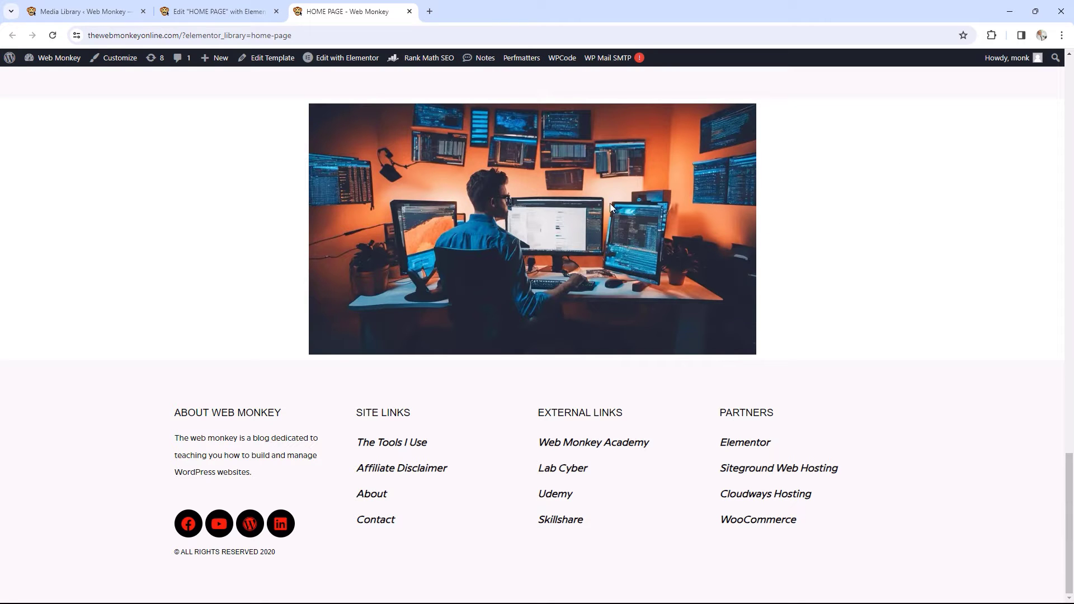
Step: Close the Media Library, return to the home page editor, and delete the image's custom CSS rotation code
left_click(143, 13)
left_click(106, 13)
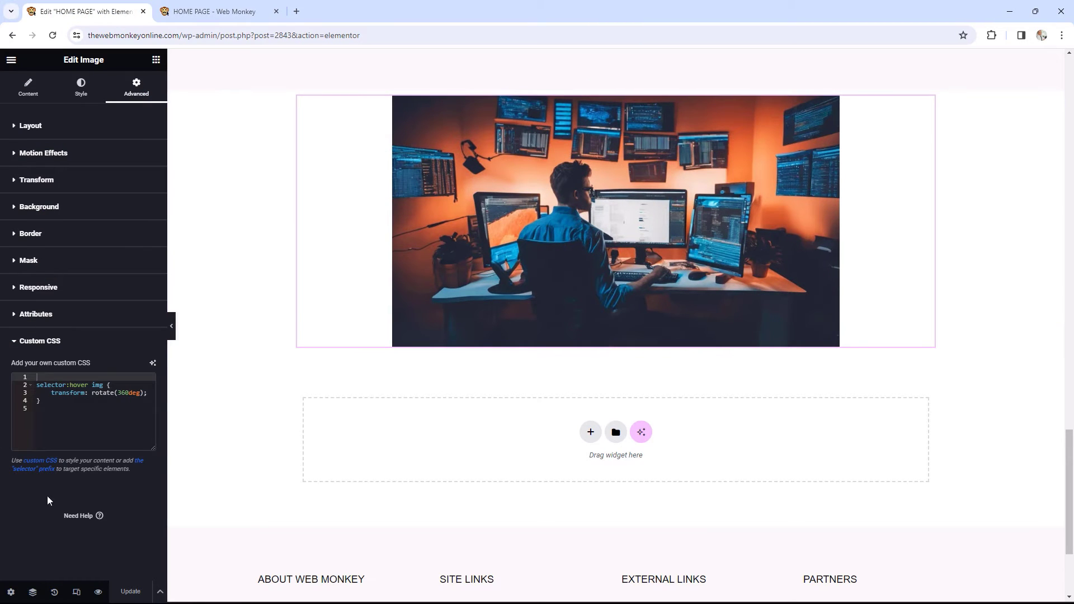
left_click_drag(41, 401, 36, 385)
key("BackSpace")
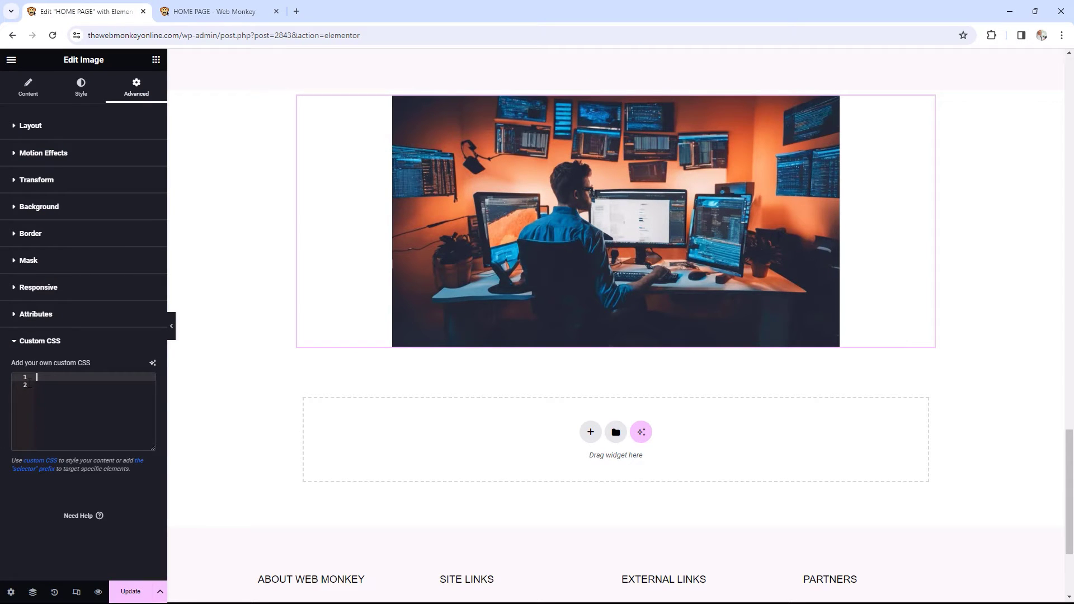
Step: Try to generate custom CSS for the image with the AI prompt "on hover rotate the image clockwise by 360 degrees"
left_click(153, 364)
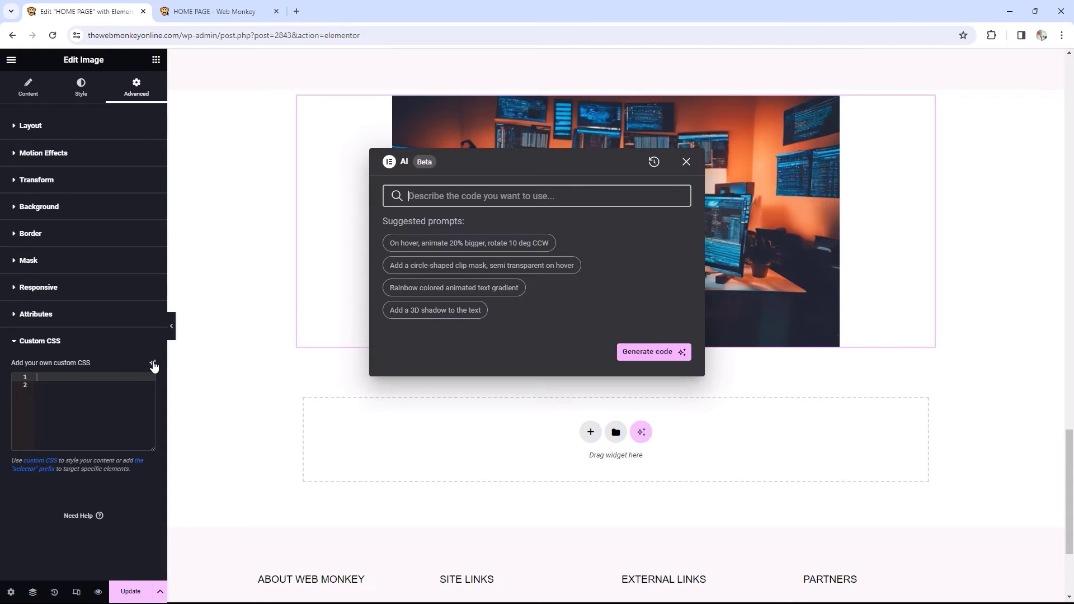
type("oh o")
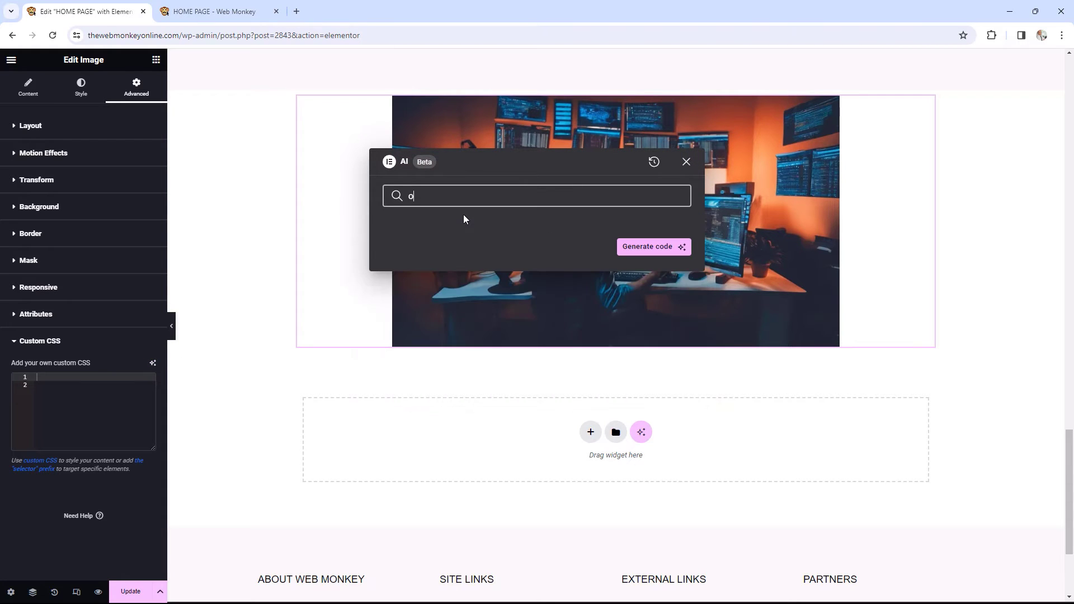
key("BackSpace")
key("BackSpace")
key("BackSpace")
type("n hover rotate the image colo")
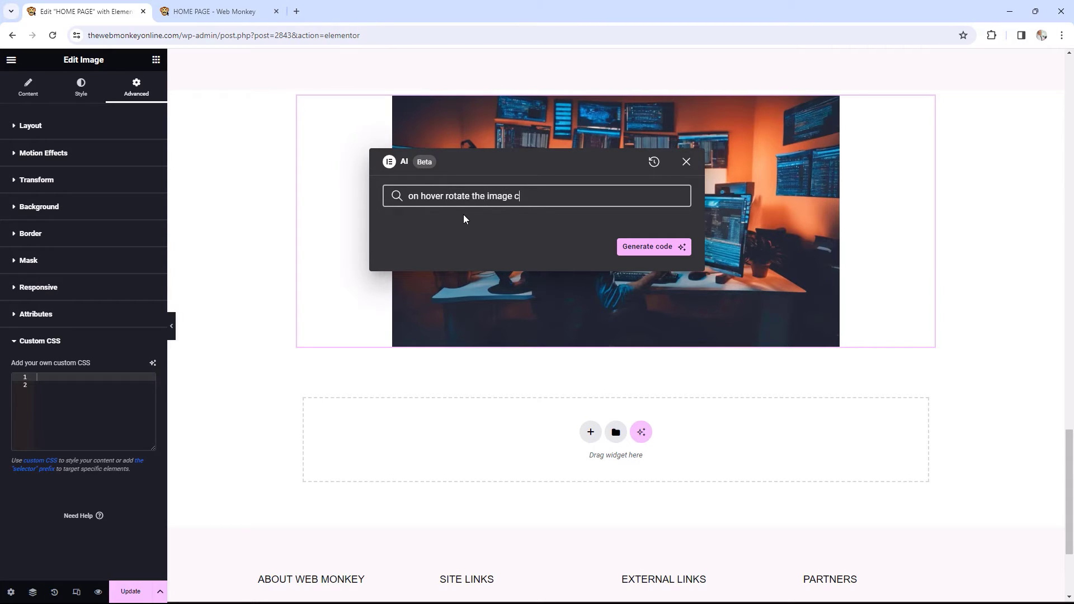
key("BackSpace")
key("BackSpace")
key("BackSpace")
type("lockwise by 360 degrees")
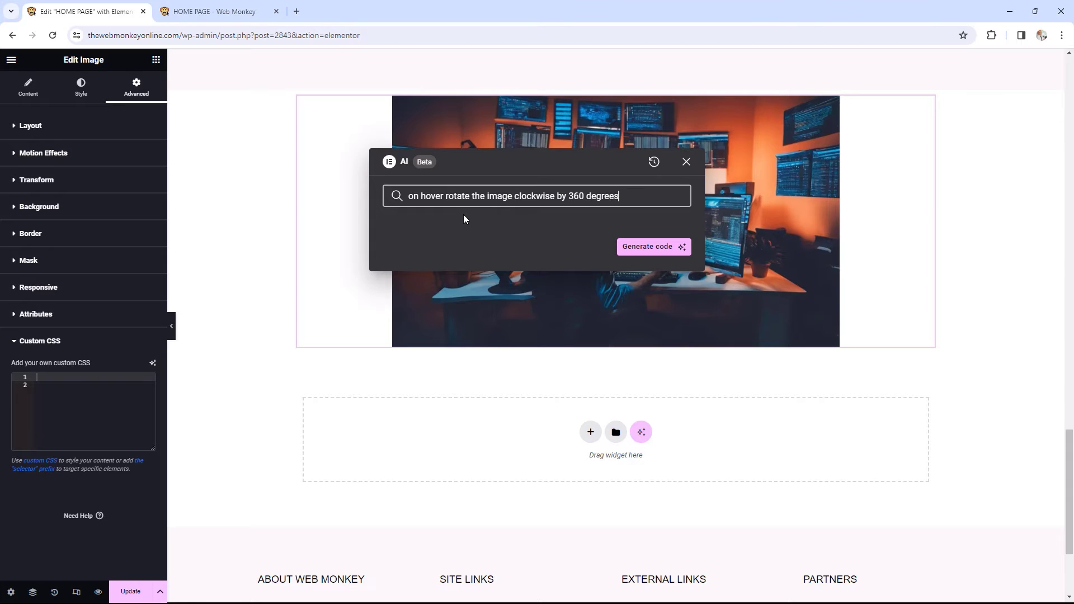
left_click(647, 247)
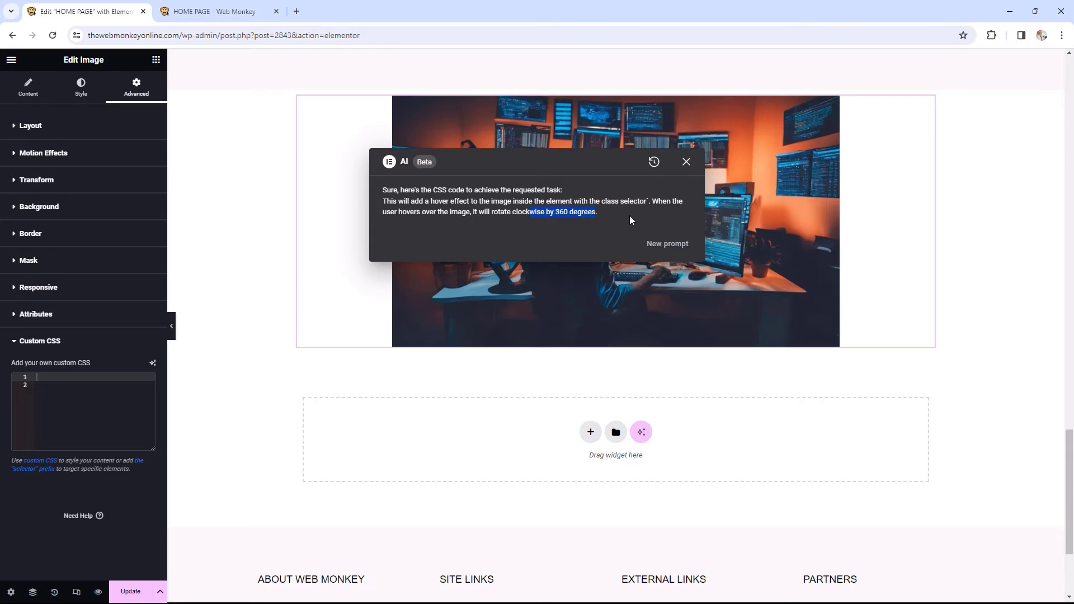
left_click(686, 162)
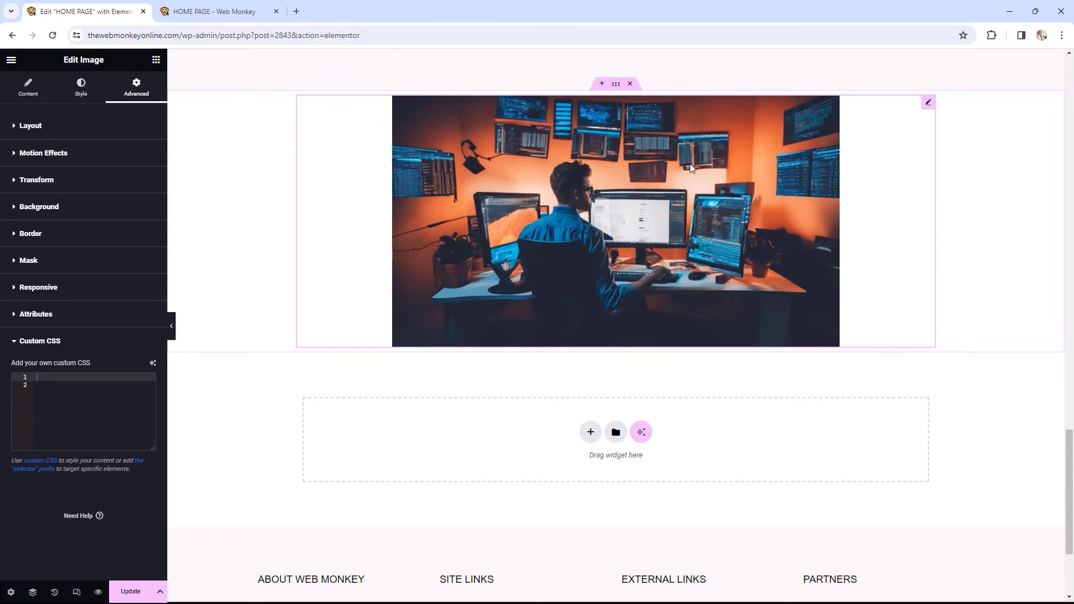
Step: Reload the home page editor and reopen the Custom CSS settings of the developer image
left_click(53, 35)
left_click(578, 106)
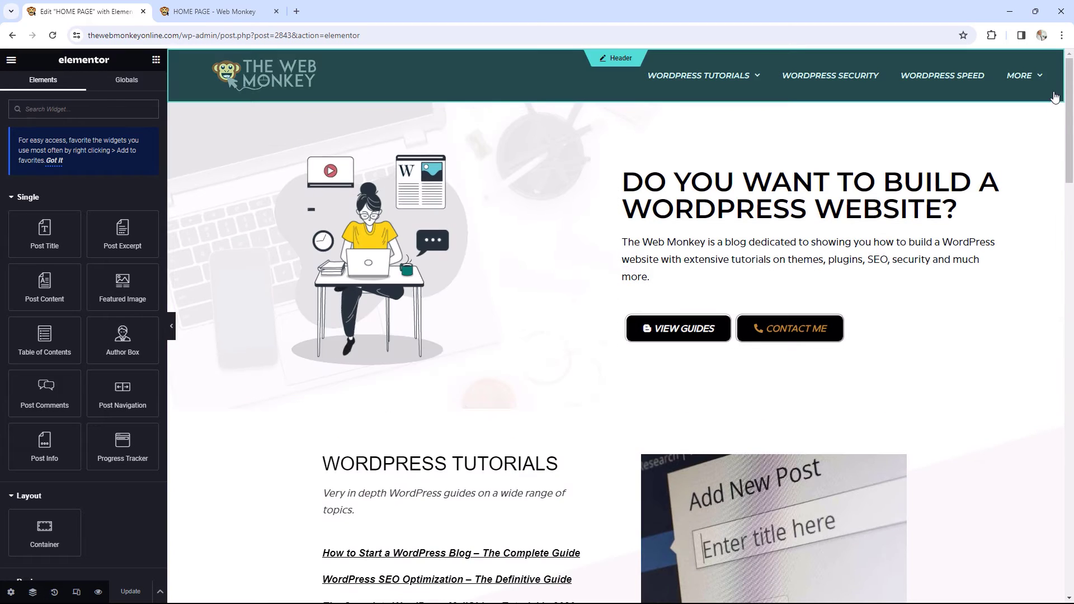
scroll(1039, 263, "down", 10)
scroll(1039, 263, "down", 15)
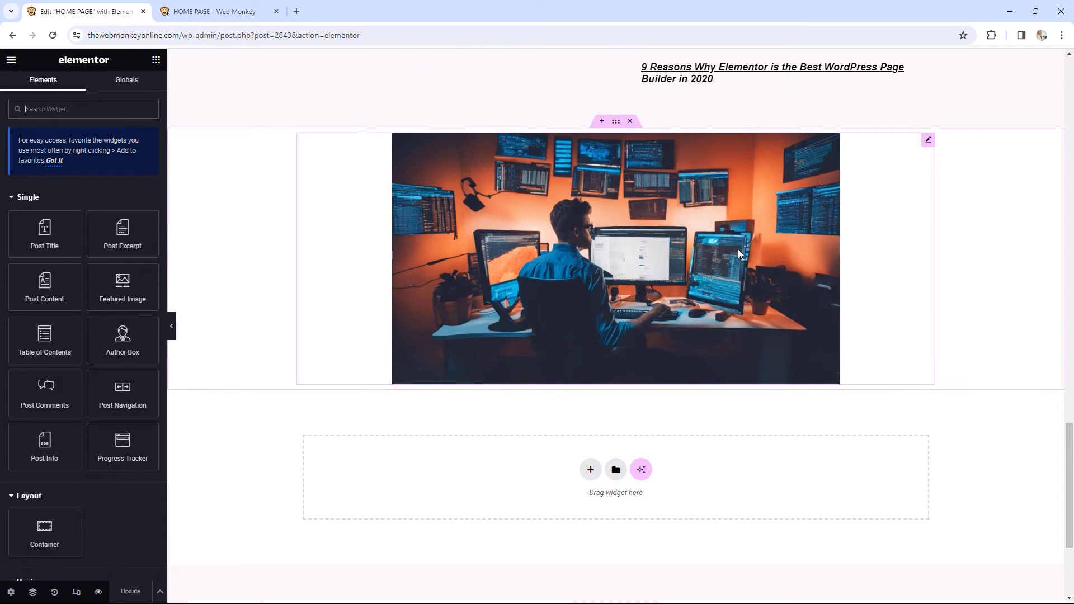
left_click(928, 143)
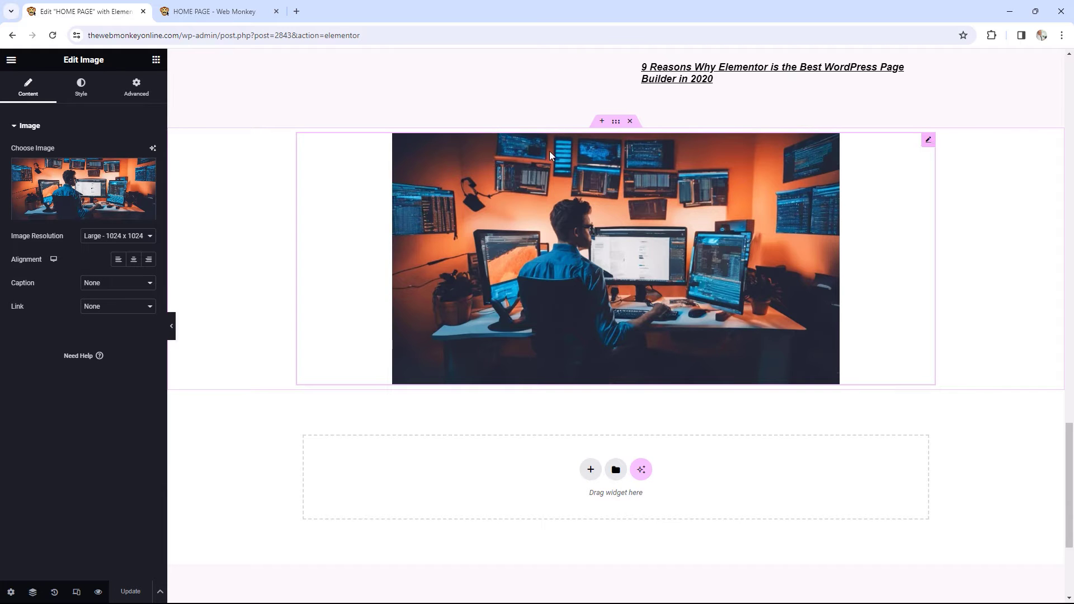
left_click(145, 86)
scroll(53, 347, "down", 3)
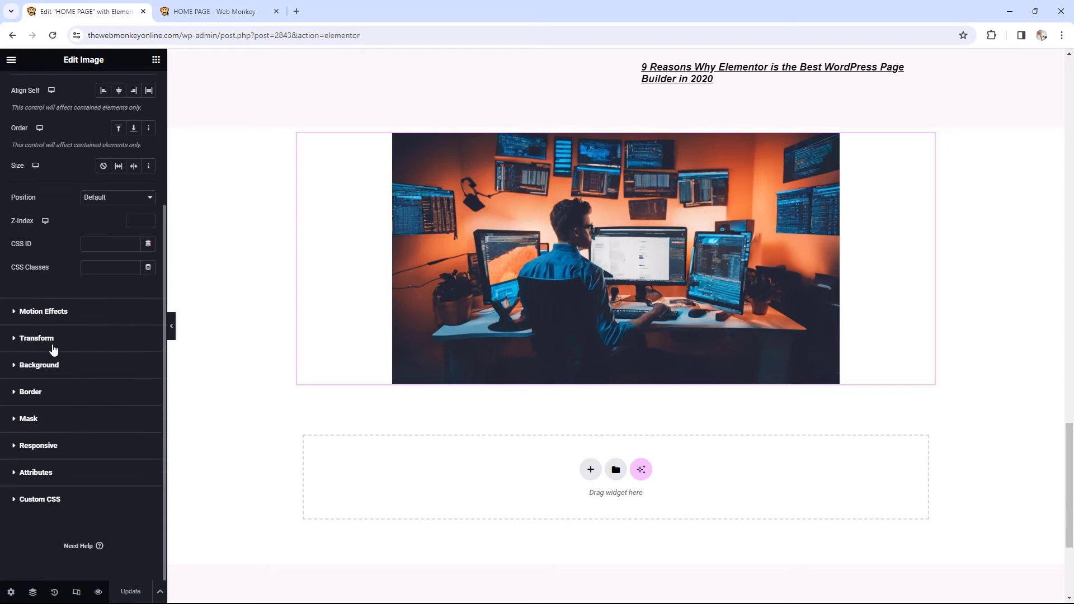
left_click(45, 497)
Step: Delete the hover rotation code from the image's custom CSS
left_click_drag(64, 403, 36, 385)
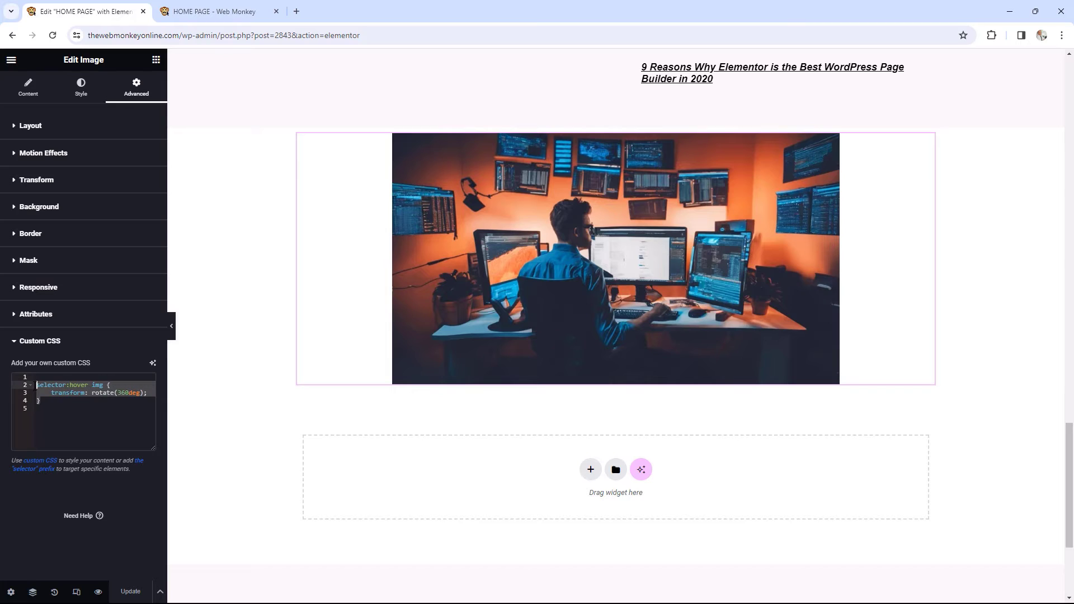
key("BackSpace")
key("BackSpace")
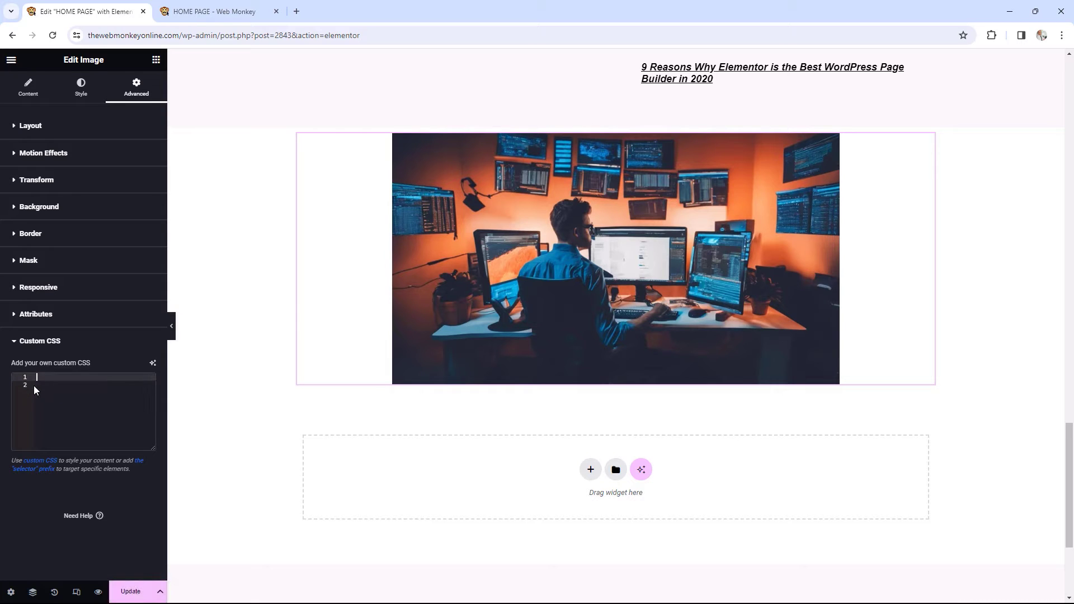
Step: Insert CSS generated from the suggested AI prompt "On hover, animate 20% bigger, rotate 10 deg CCW", and delete that code again
left_click(153, 365)
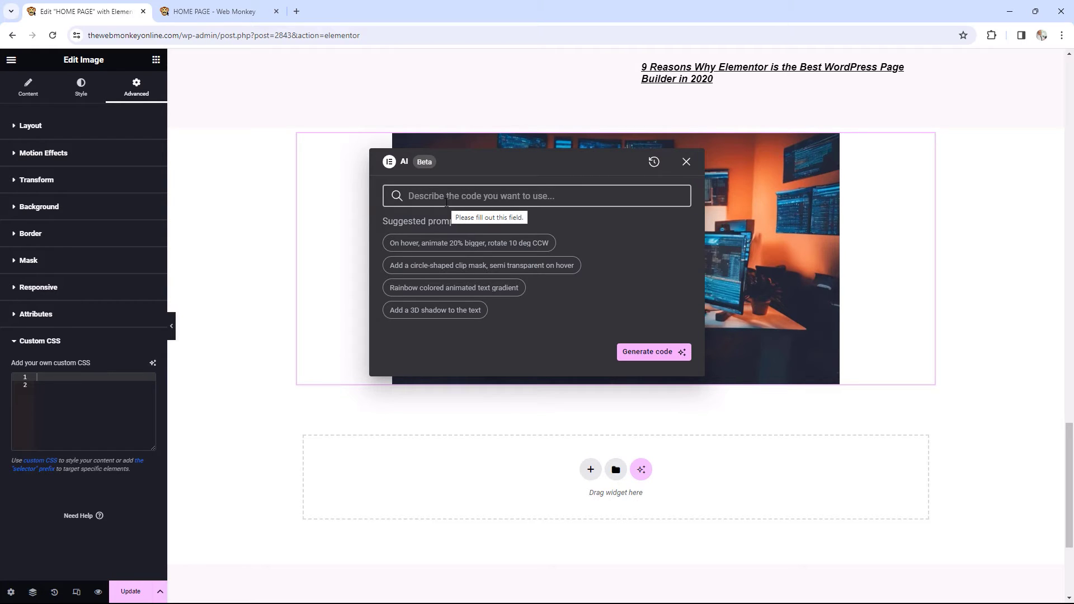
left_click(431, 246)
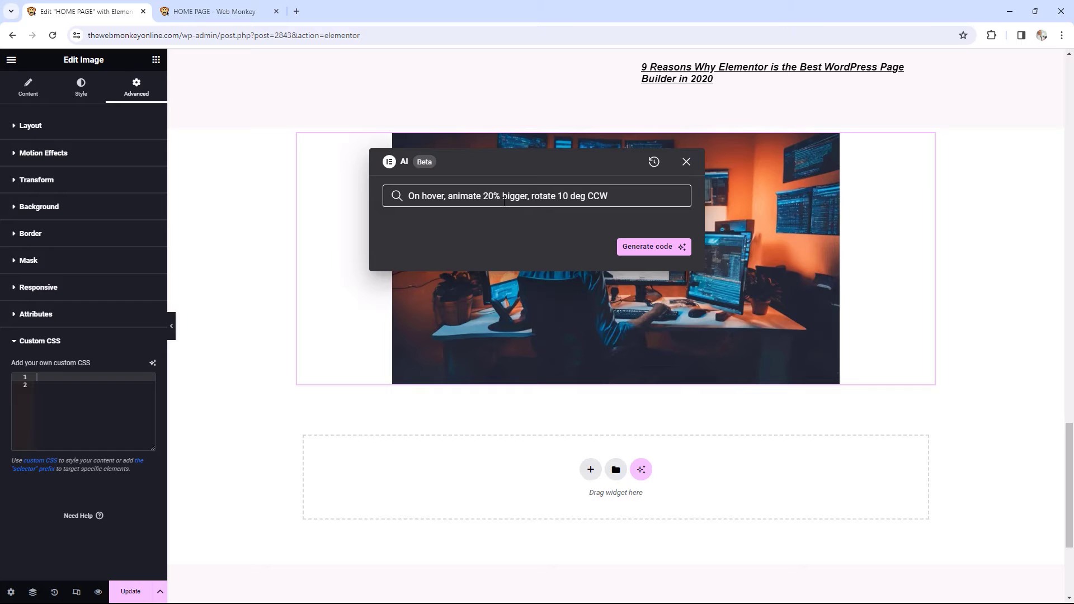
left_click(643, 246)
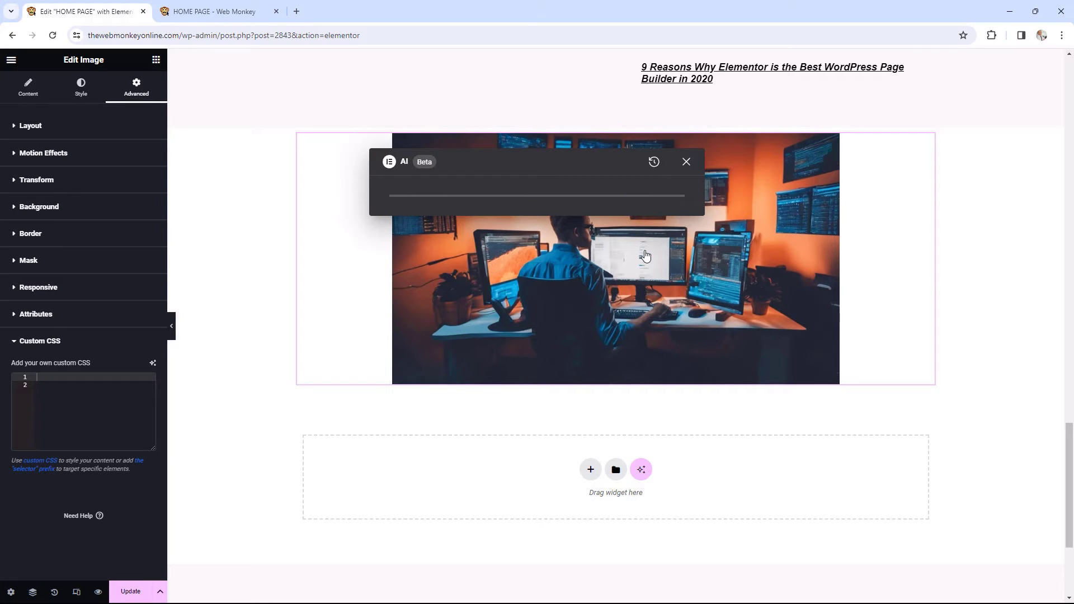
left_click(663, 256)
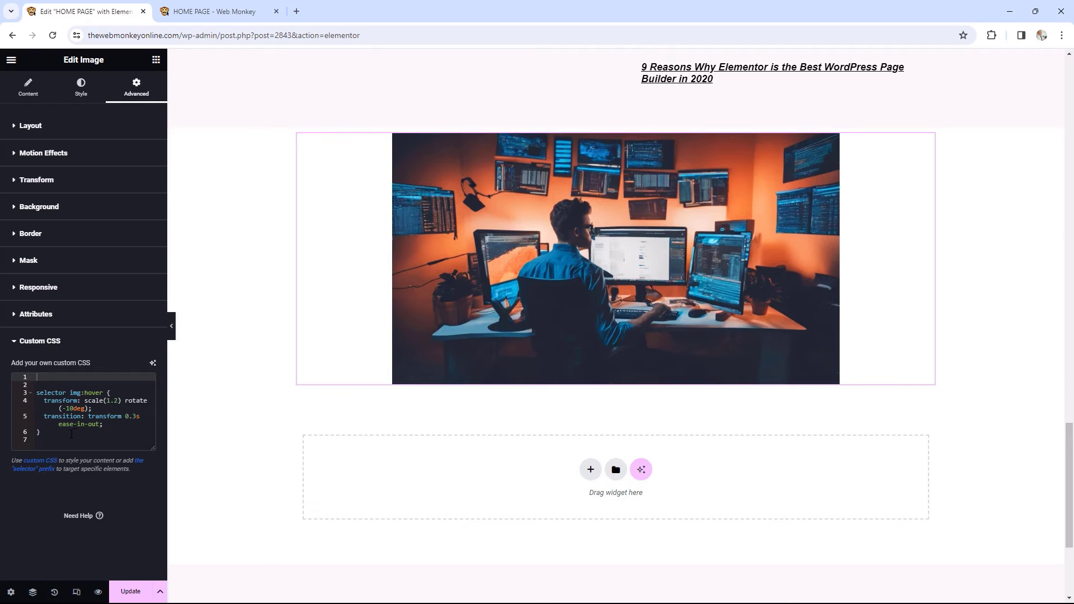
left_click_drag(40, 432, 22, 380)
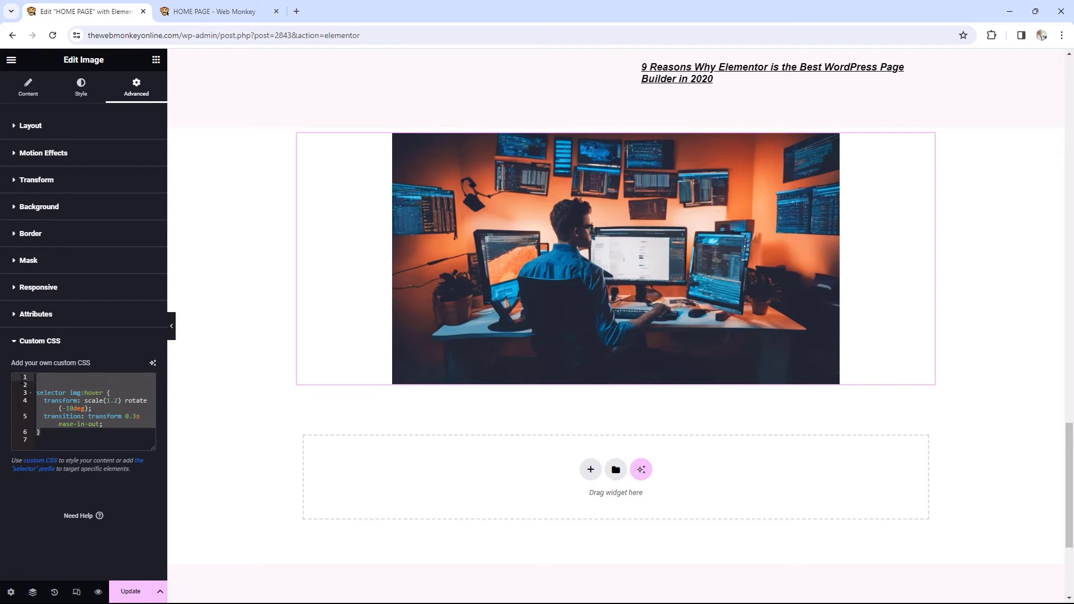
key("BackSpace")
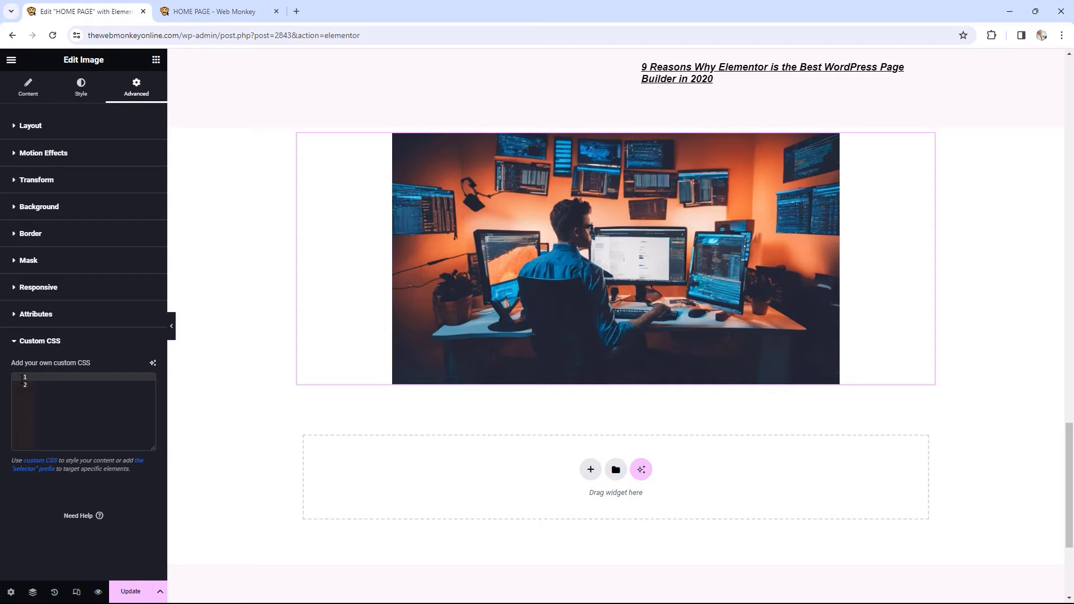
Step: Generate custom CSS with the AI prompt "on hover rotate the image 360 degrees clockwise" and insert the code
left_click(152, 364)
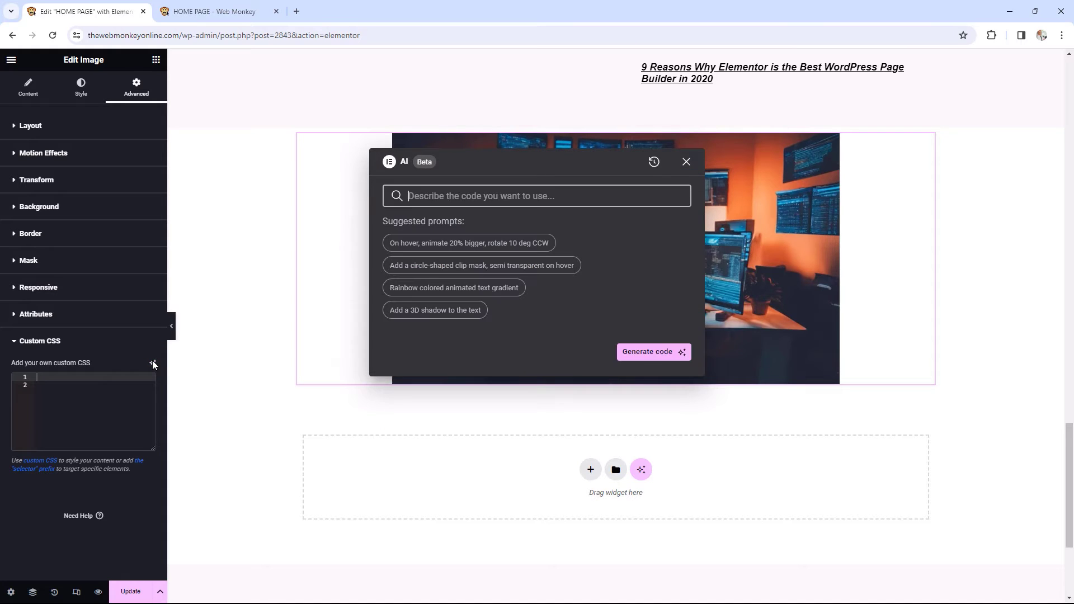
type("on hover")
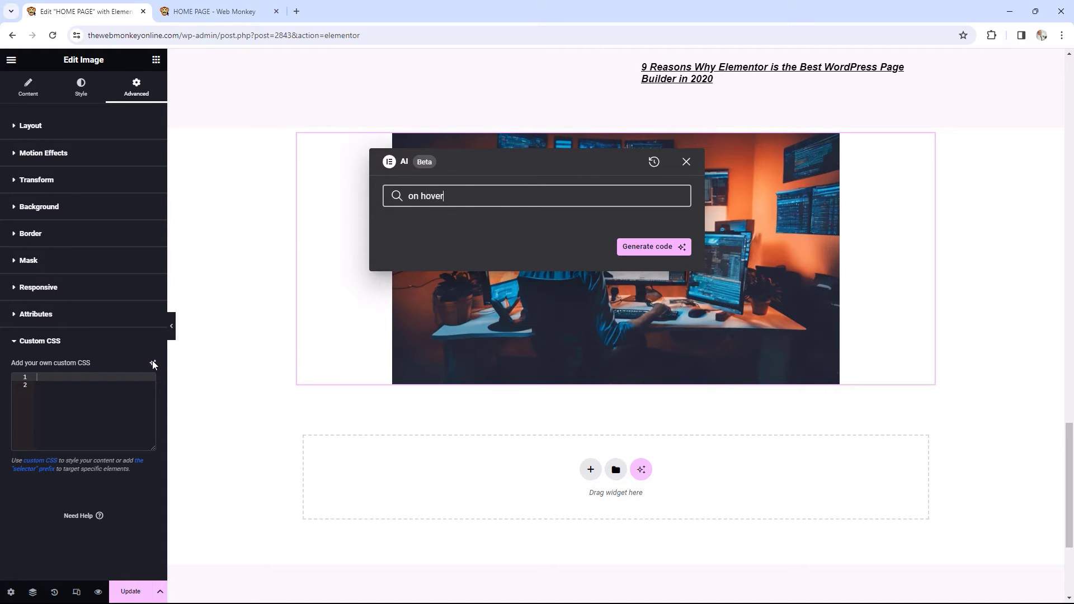
type(" rotate the image 360 degr")
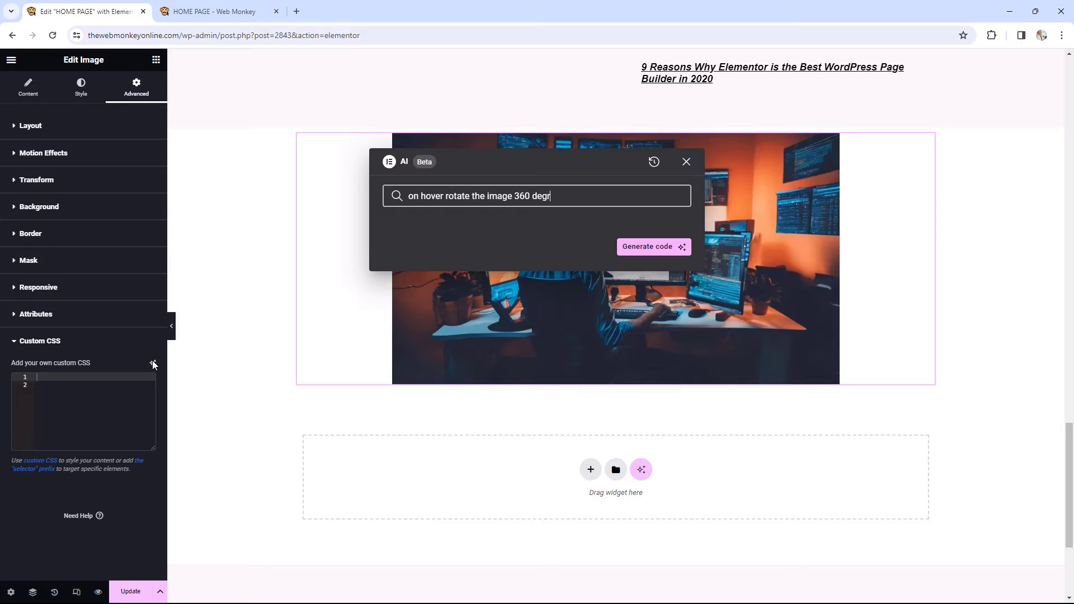
type("ees clockwise")
left_click(651, 247)
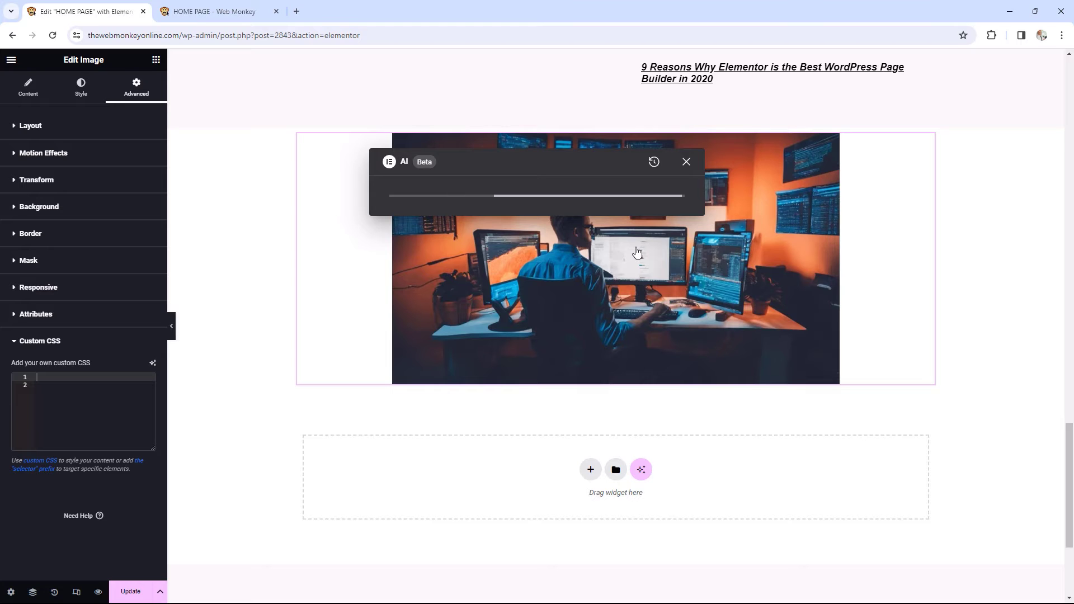
left_click(667, 260)
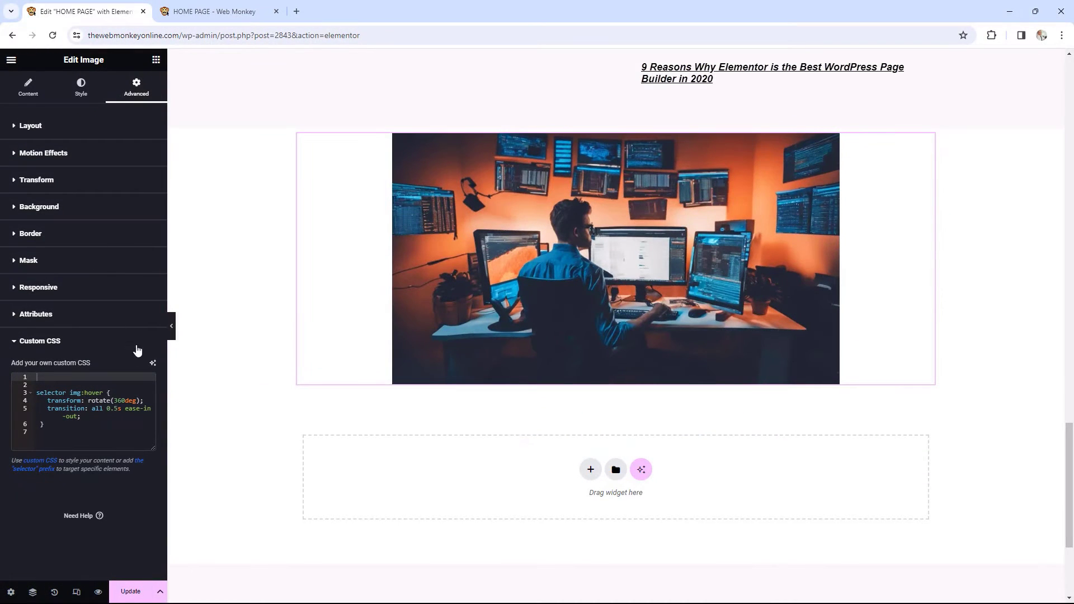
Step: Generate and insert CSS with the prompt "on hover rotate the image by 360 degrees clockwise and slow down the animation", and preview it
left_click(152, 364)
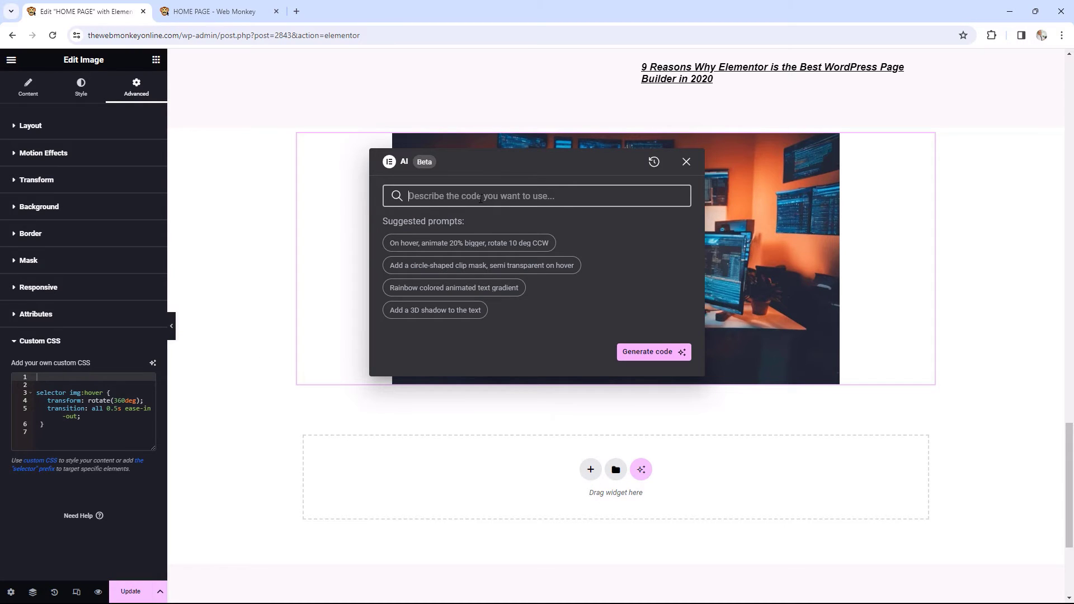
type("on h")
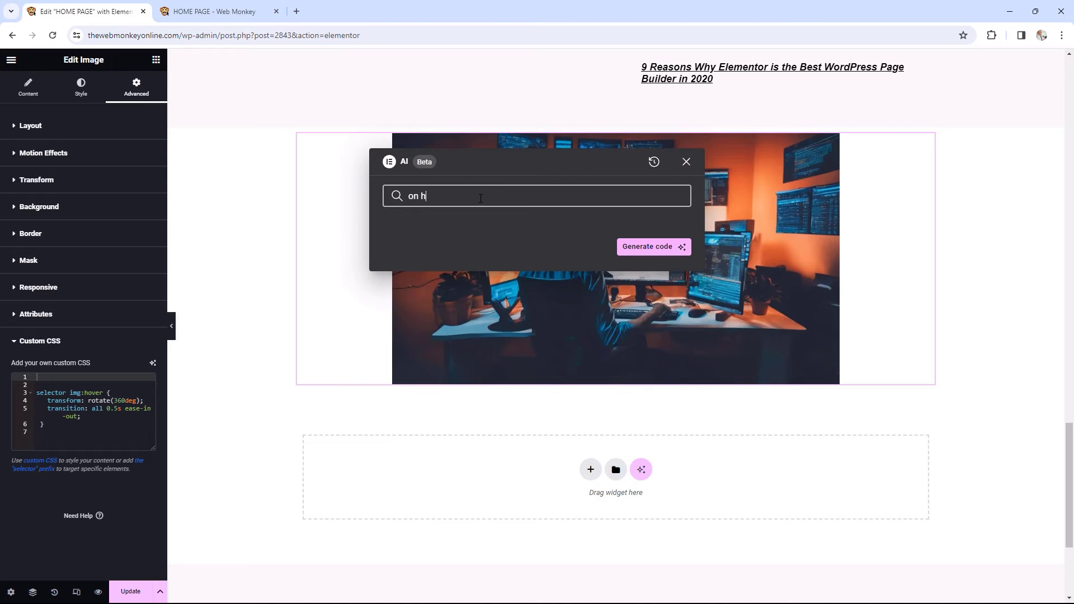
type("over rotate the image by 360 degrees clo")
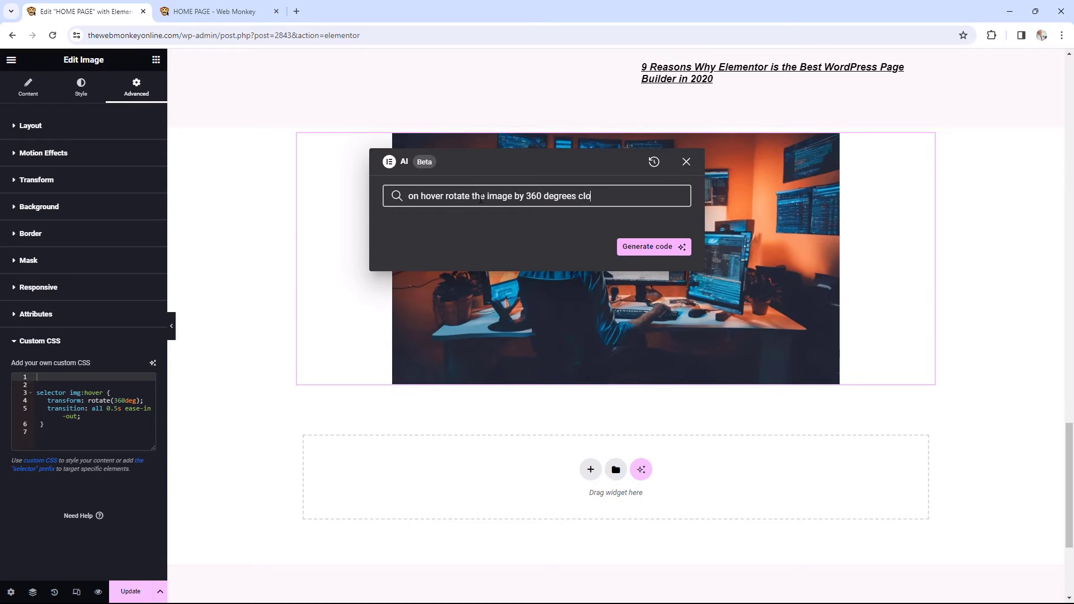
type("ckwise and slow down the")
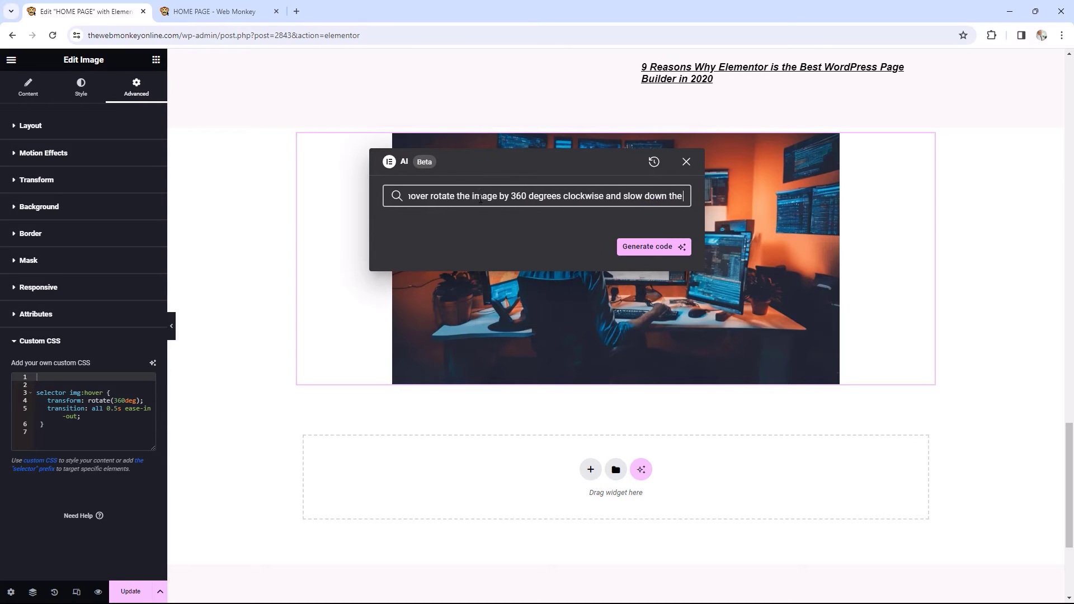
type(" animation")
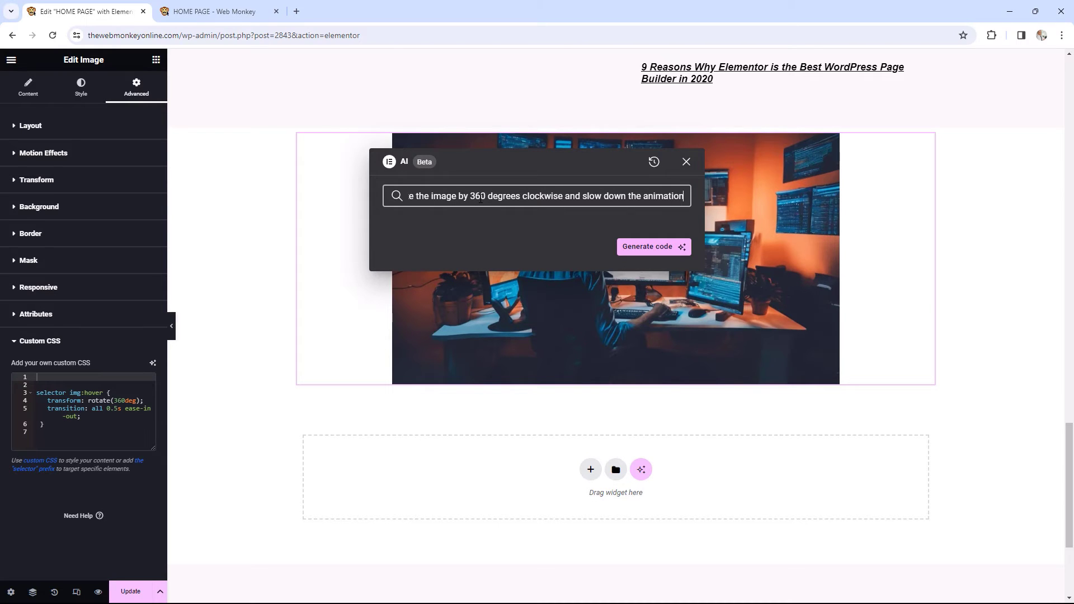
left_click(639, 246)
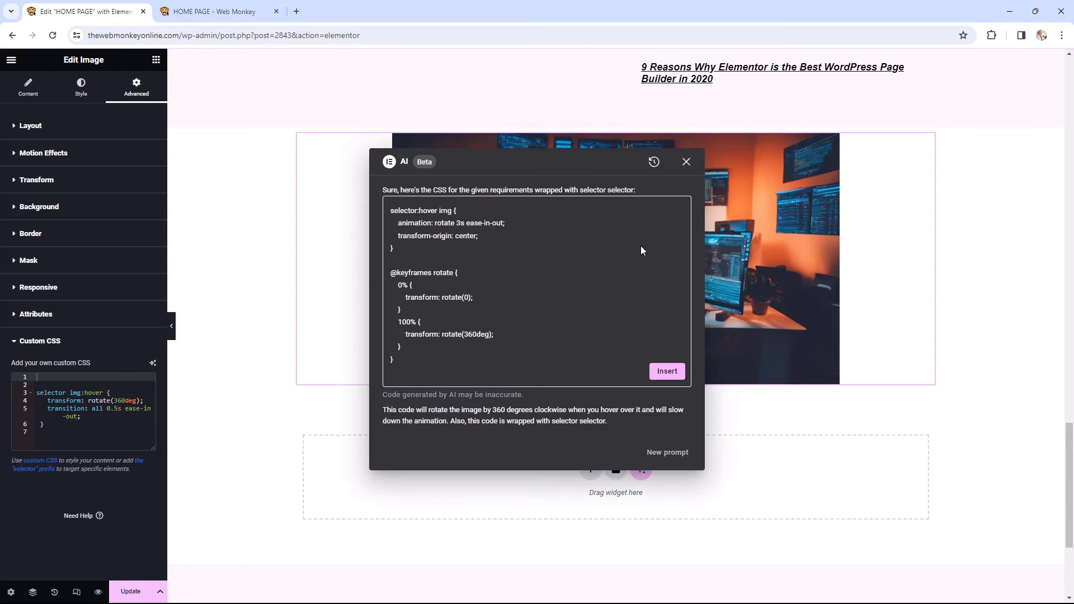
left_click(666, 371)
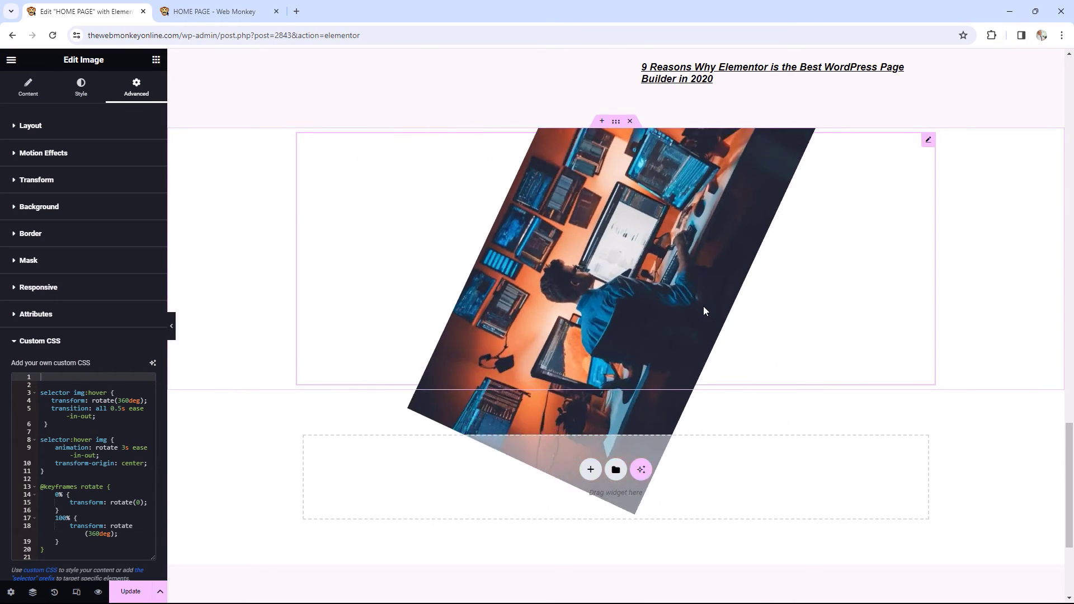
mouse_move(737, 323)
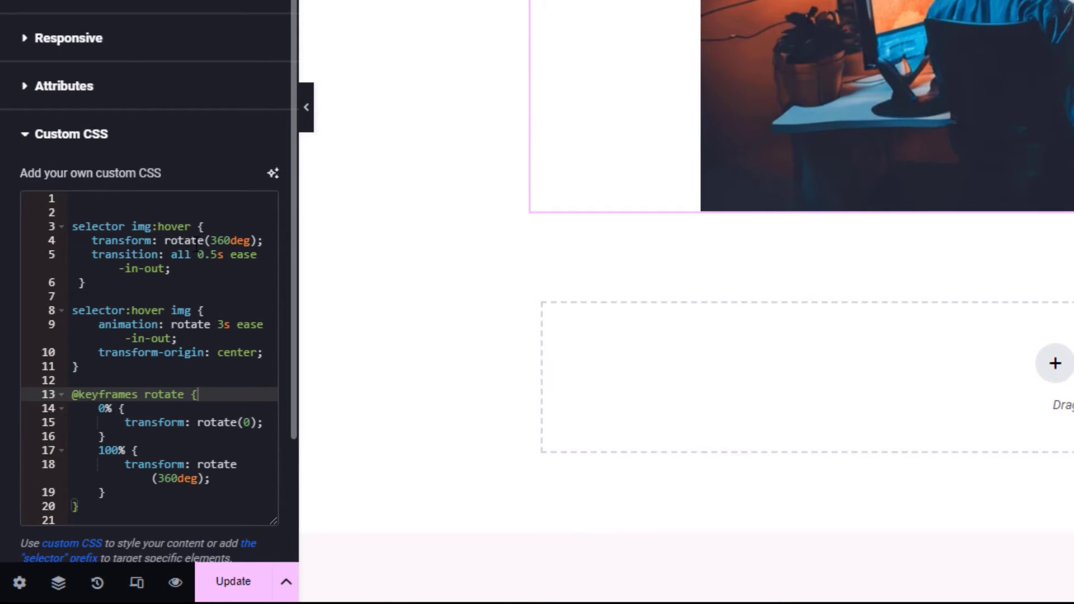
Step: Set the rotate animation's duration to 7s in the image's custom CSS and preview the hover effect
double_click(163, 246)
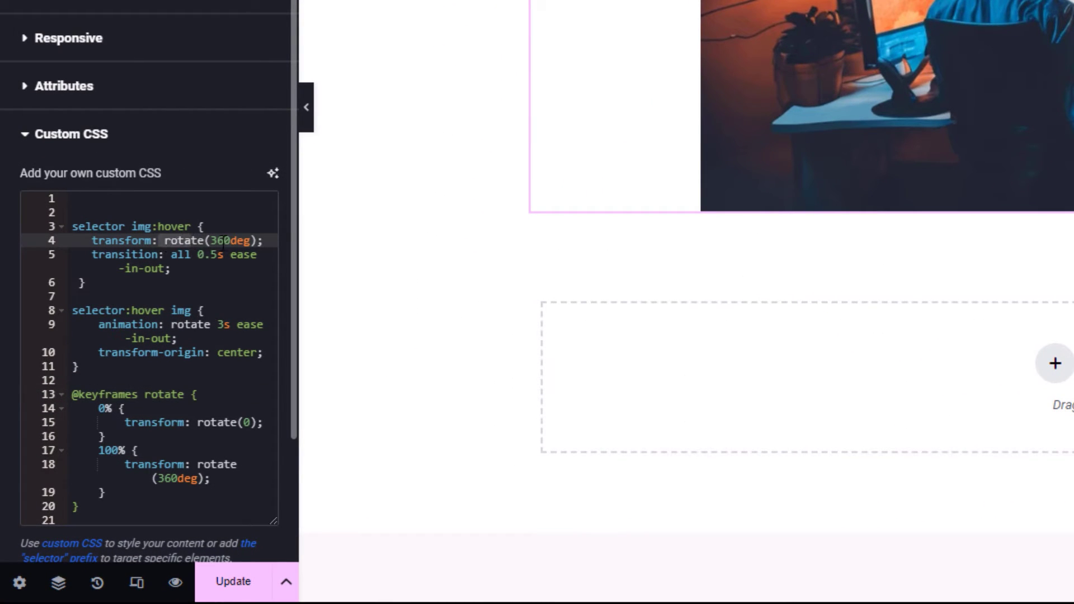
left_click_drag(216, 241, 230, 241)
left_click(222, 330)
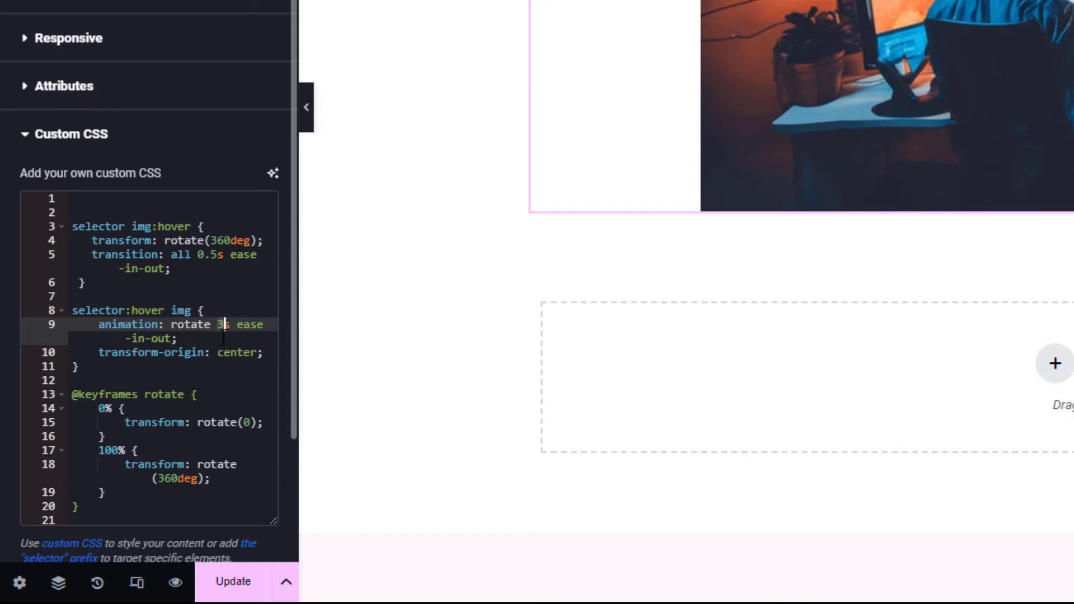
key("BackSpace")
type("5")
key("BackSpace")
type("7")
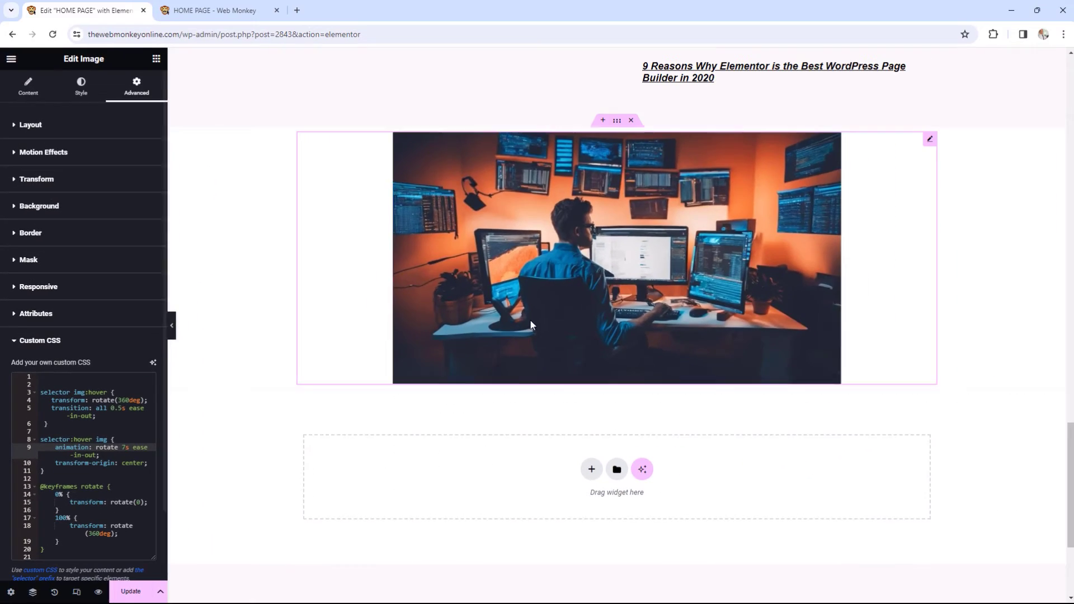
mouse_move(583, 299)
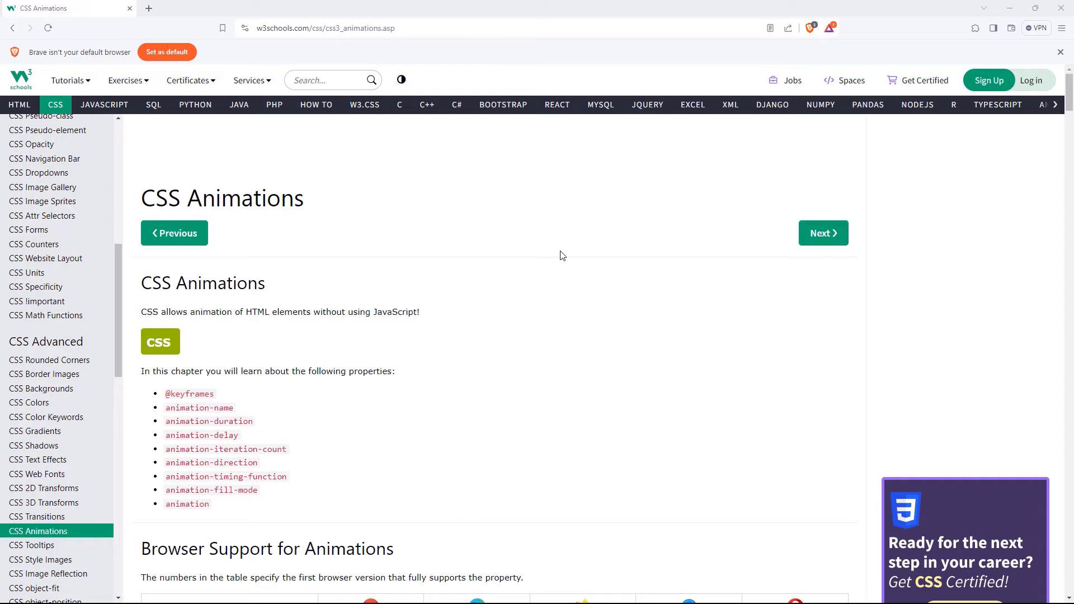
Step: Read the W3Schools CSS Animations page on keyframes, duration, delay and iteration count, and look at the CSS 3D Transforms page
scroll(561, 256, "down", 3)
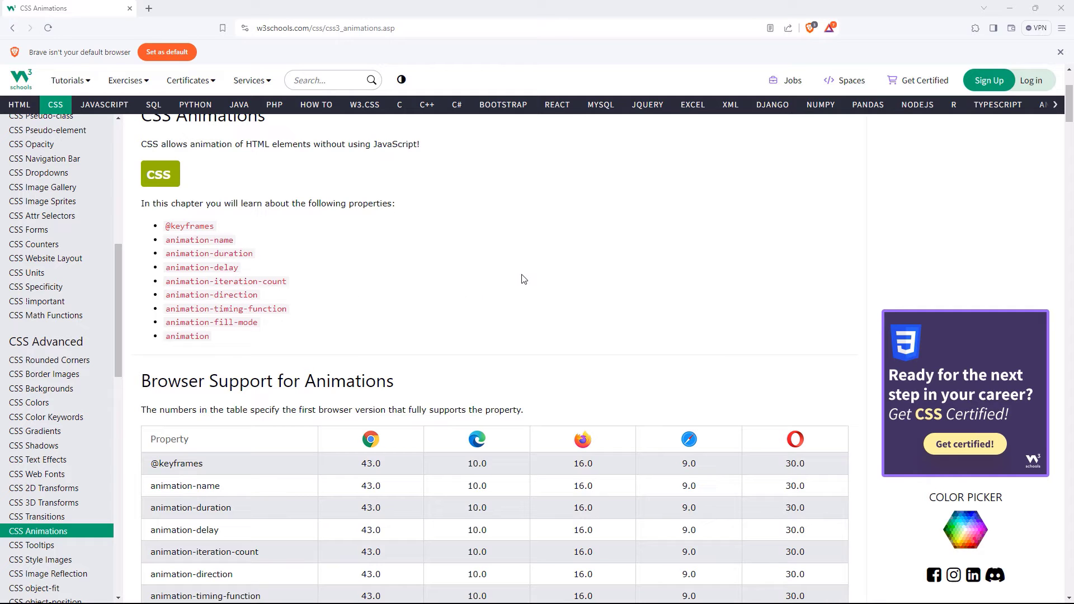
scroll(523, 278, "down", 15)
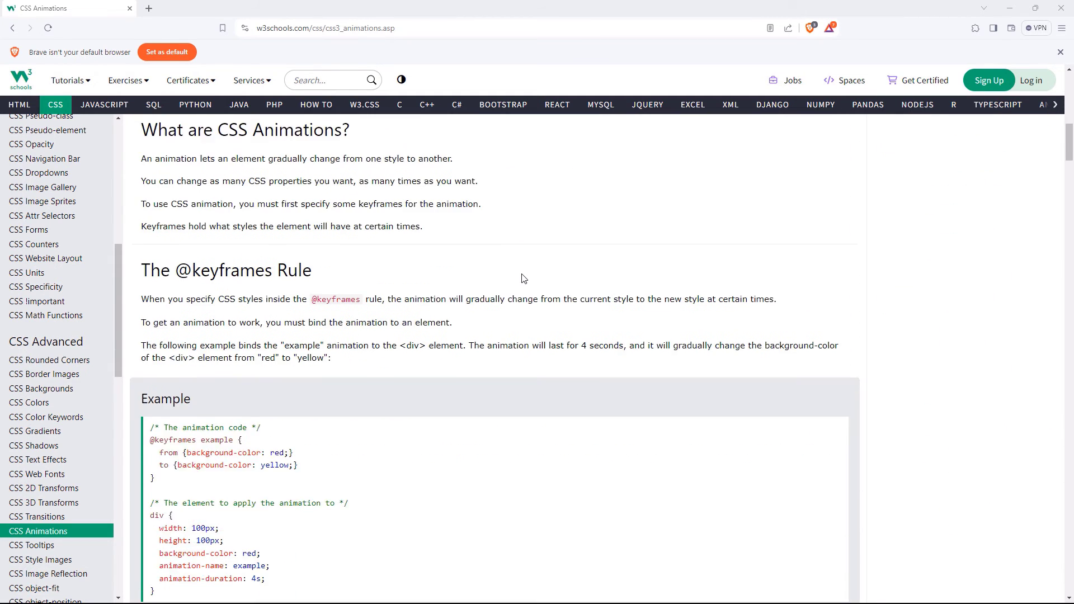
scroll(522, 278, "down", 2)
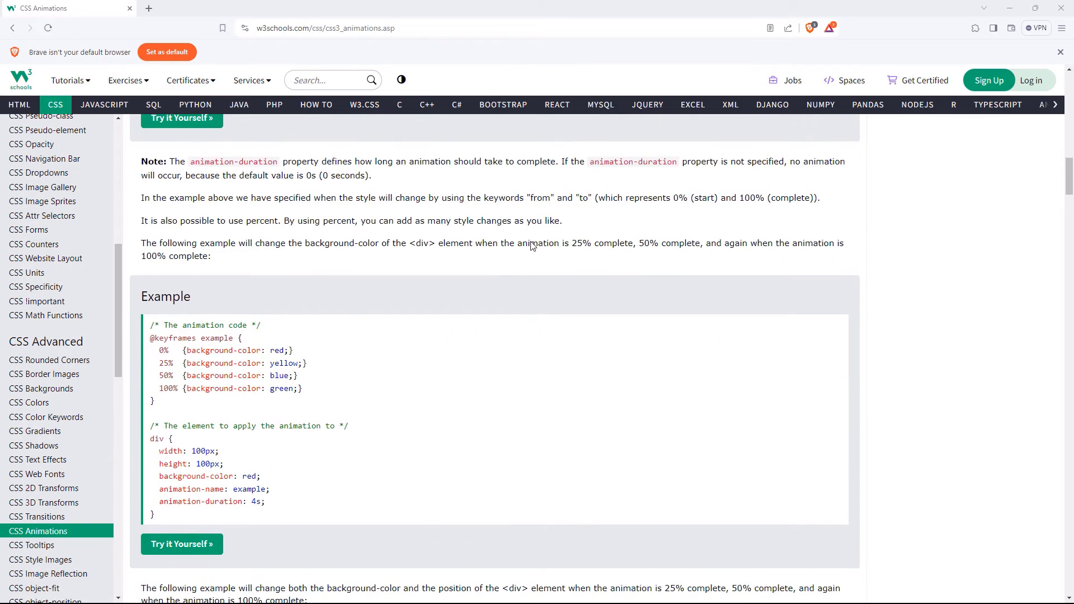
scroll(579, 289, "down", 2)
scroll(580, 290, "down", 3)
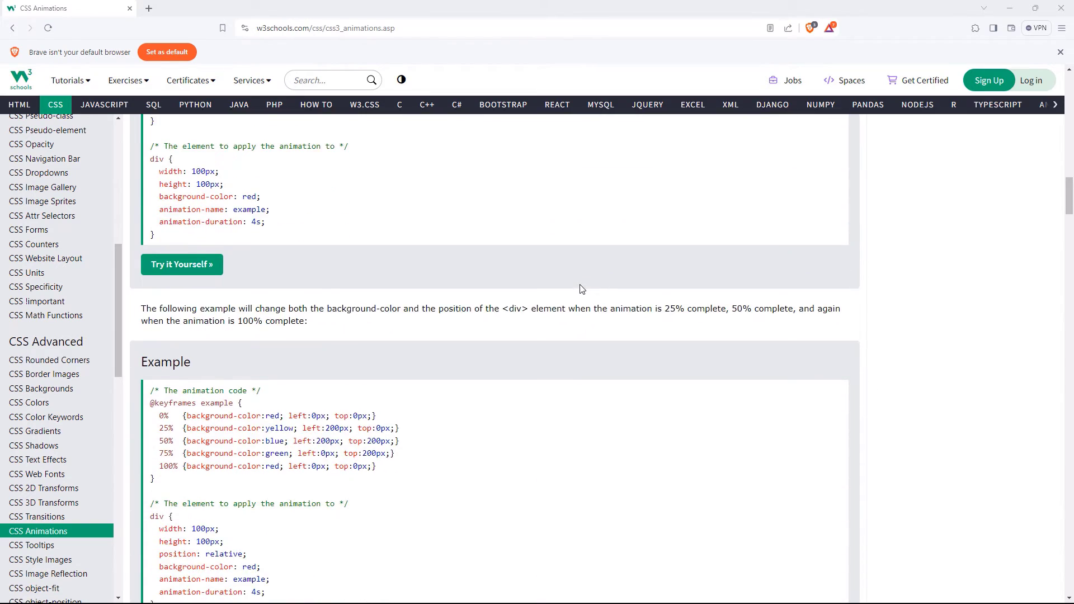
scroll(581, 289, "down", 2)
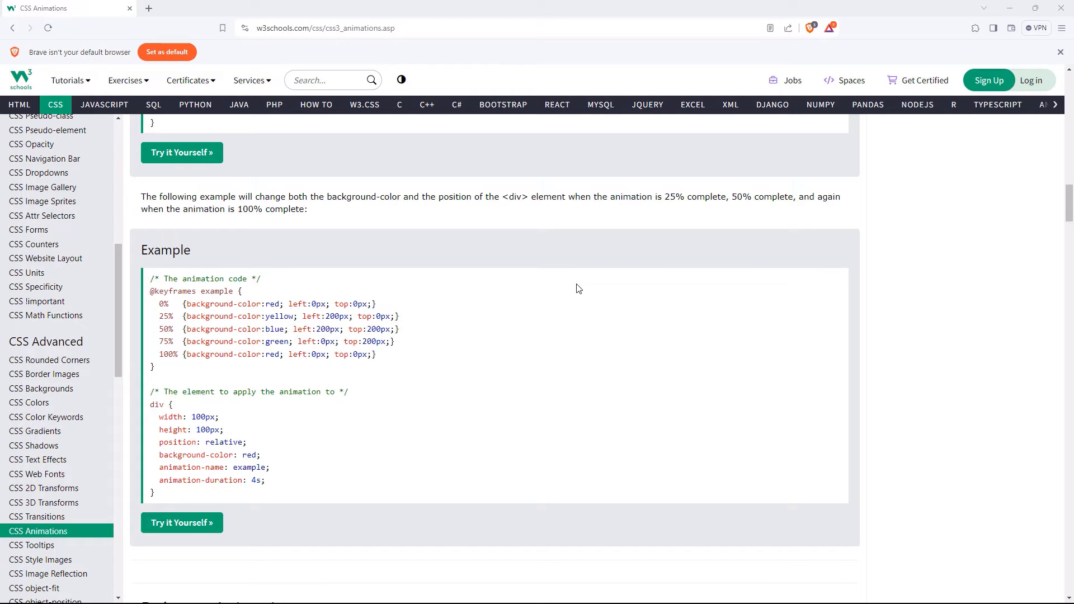
scroll(578, 288, "down", 5)
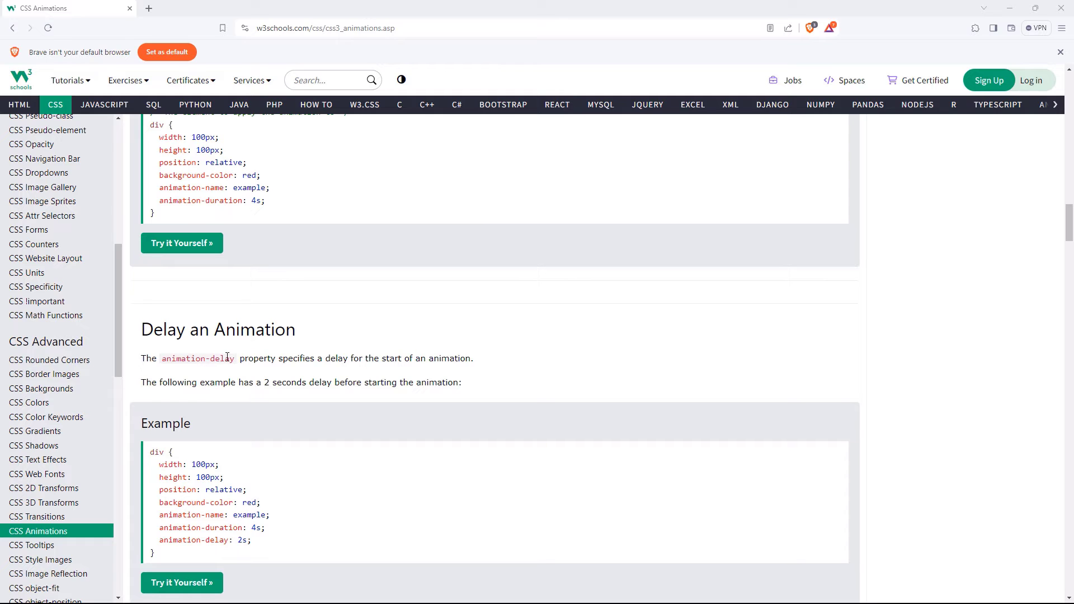
scroll(582, 374, "down", 3)
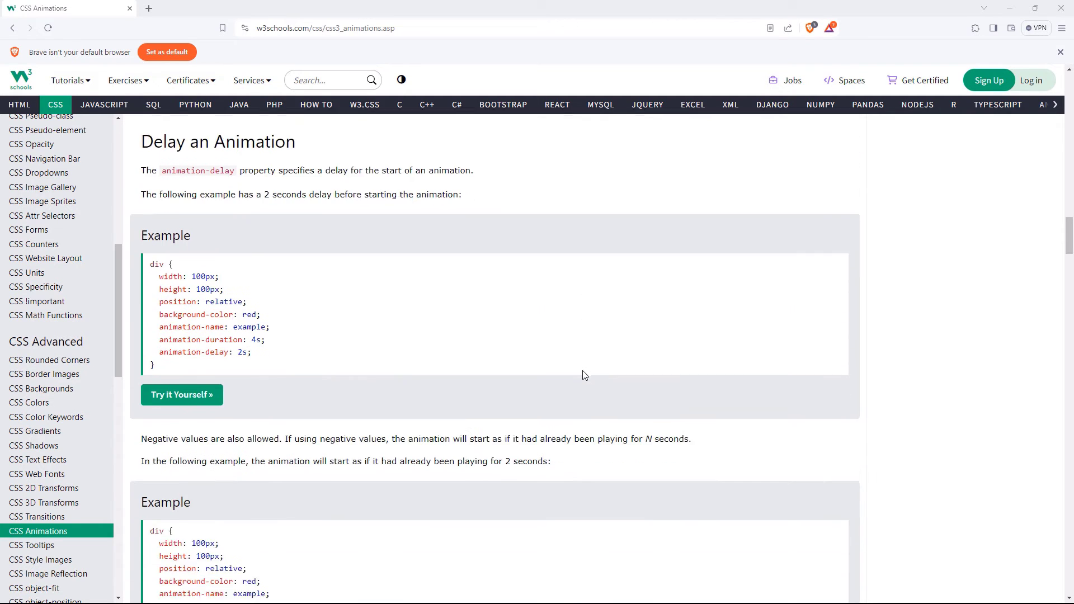
scroll(584, 374, "down", 6)
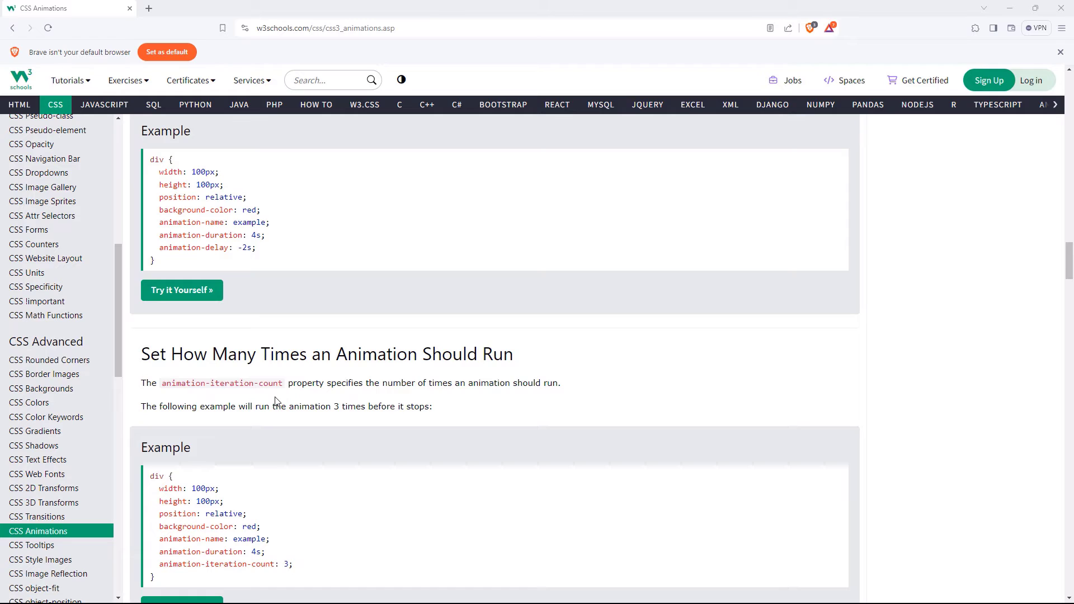
left_click(56, 505)
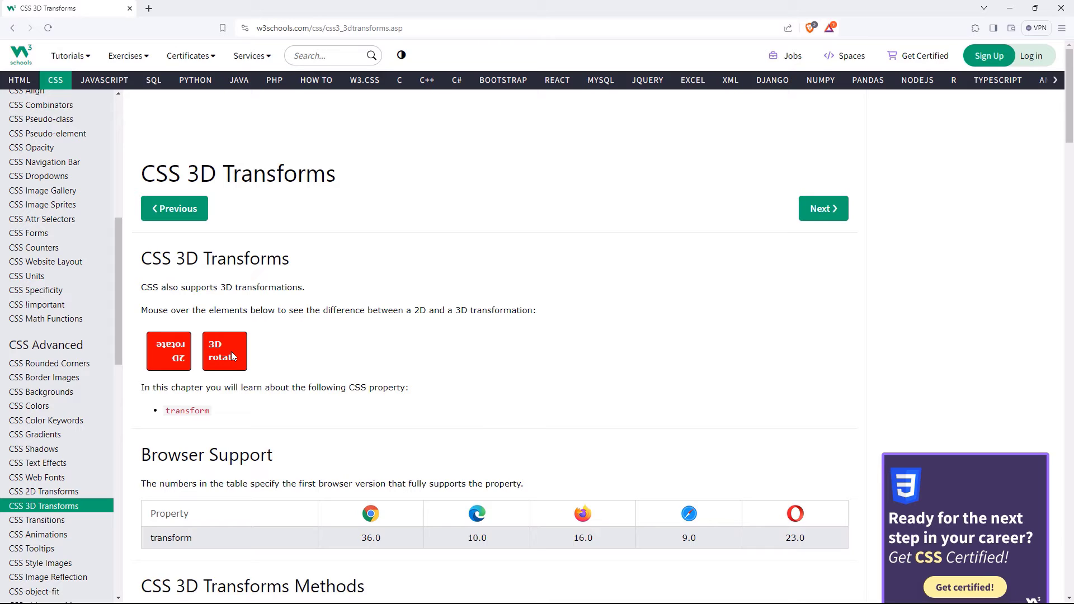
scroll(404, 354, "down", 4)
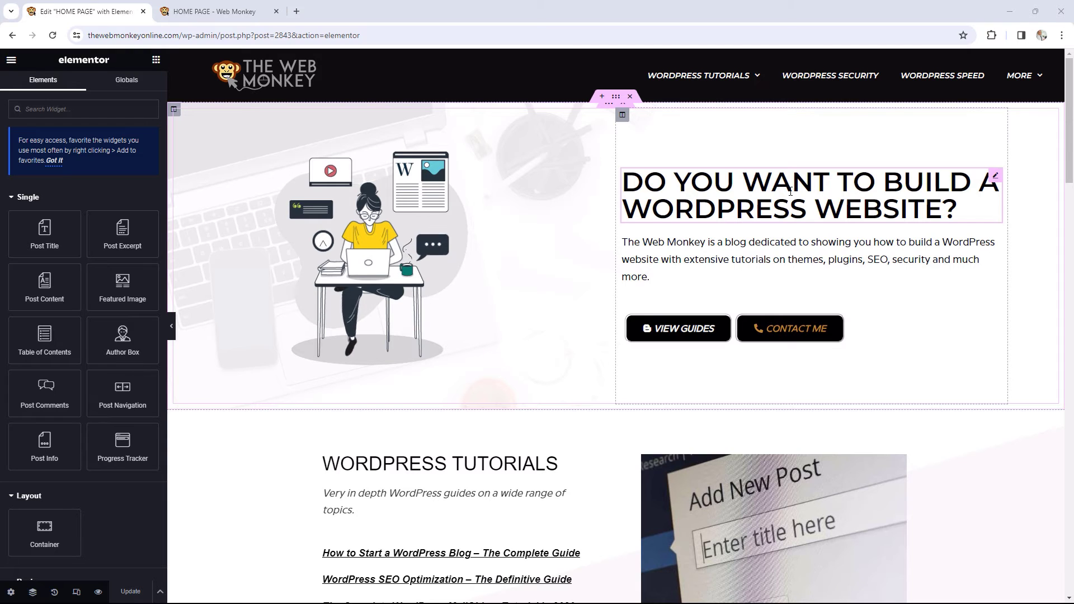
Step: Open the AI code generator for the custom CSS of the "Do you want to build a WordPress website?" heading
left_click(995, 179)
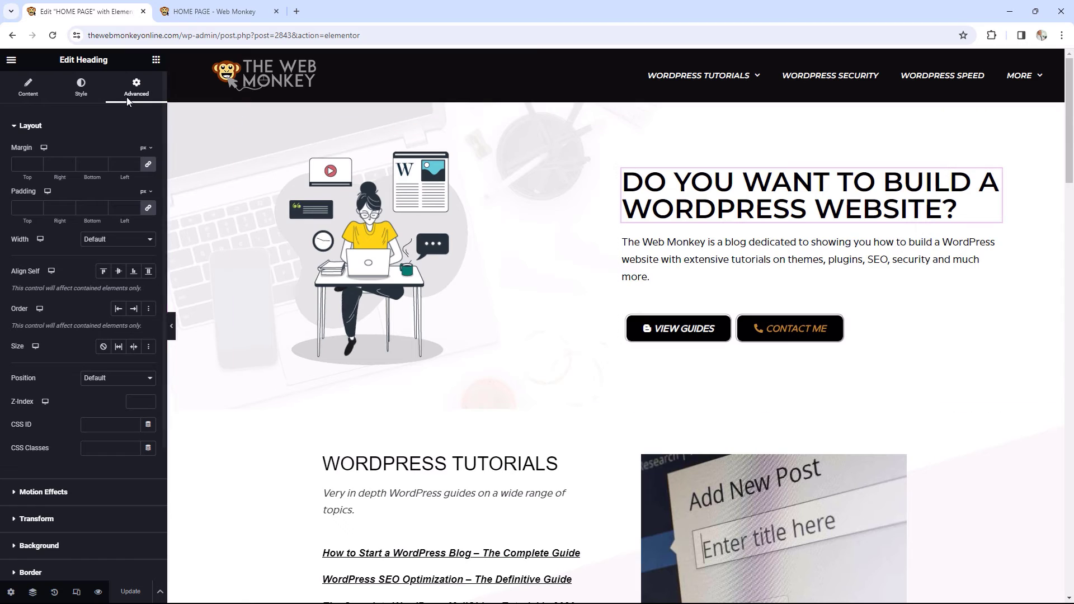
scroll(134, 235, "down", 3)
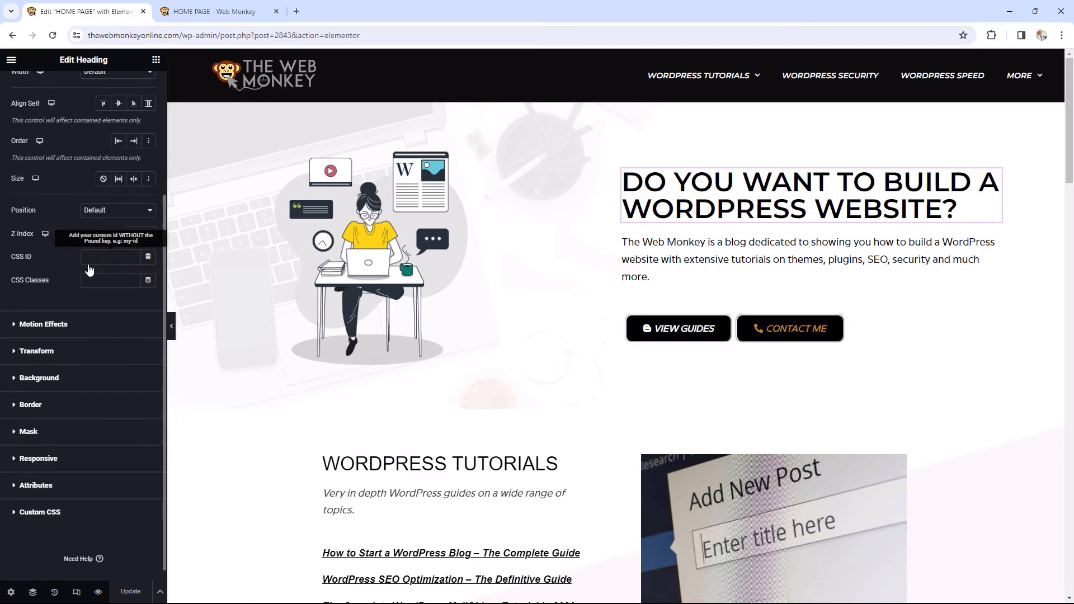
left_click(54, 500)
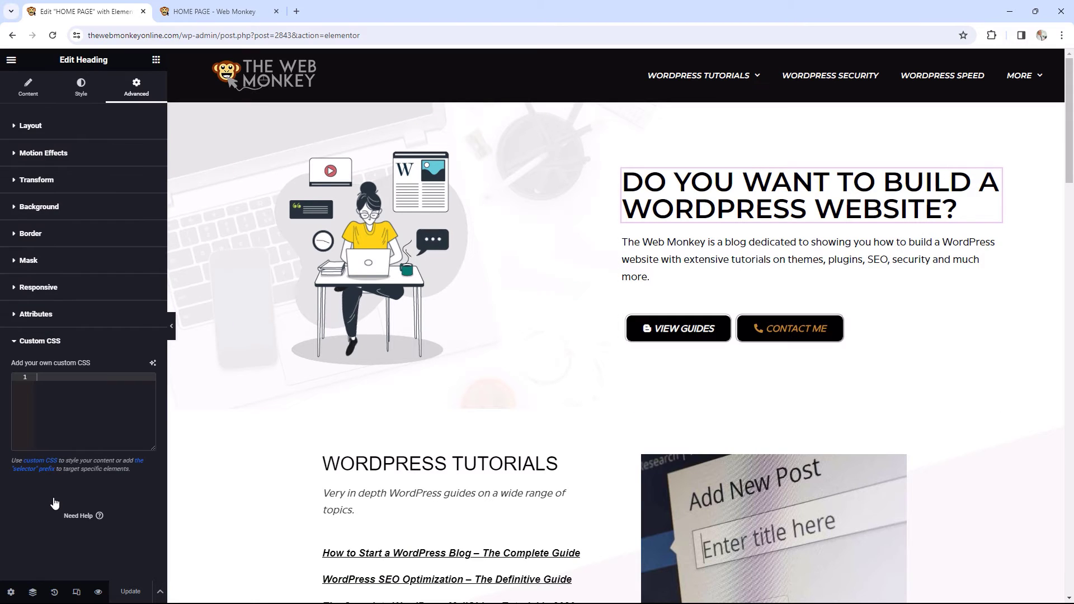
left_click(152, 364)
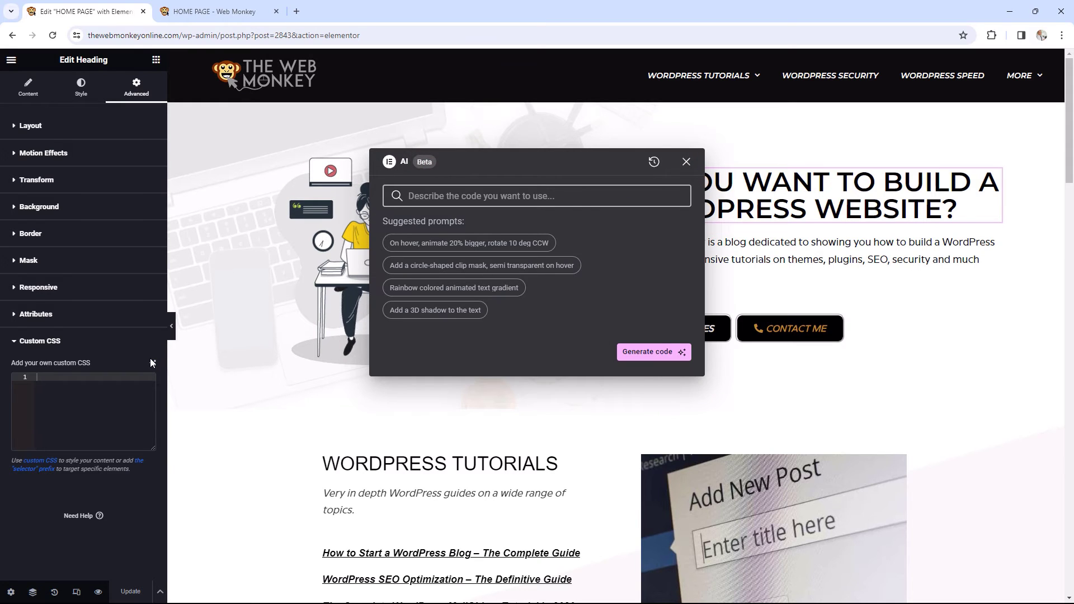
Step: Generate and insert CSS with the AI prompt "change the color of the title from black to red when the screen size is below 1000px"
type("c")
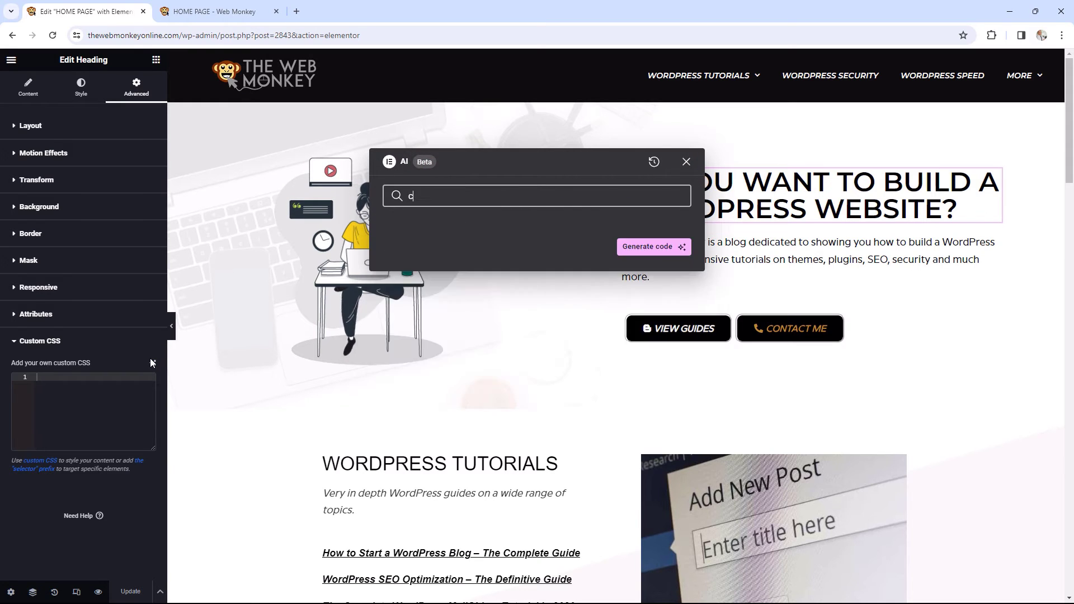
type("hange the col")
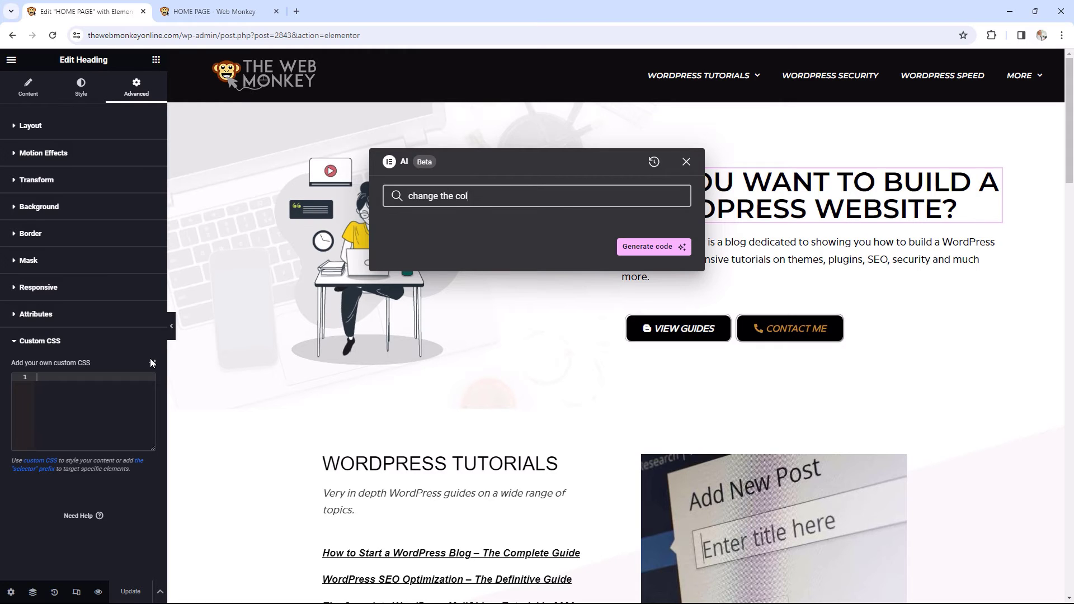
type("or of the title from bl")
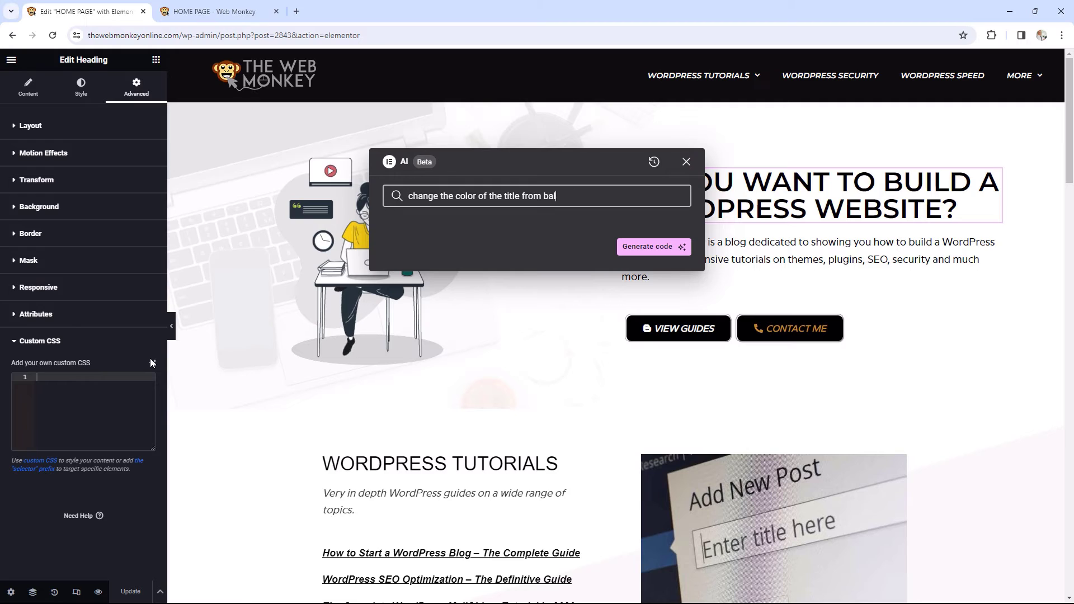
type("ack to red ")
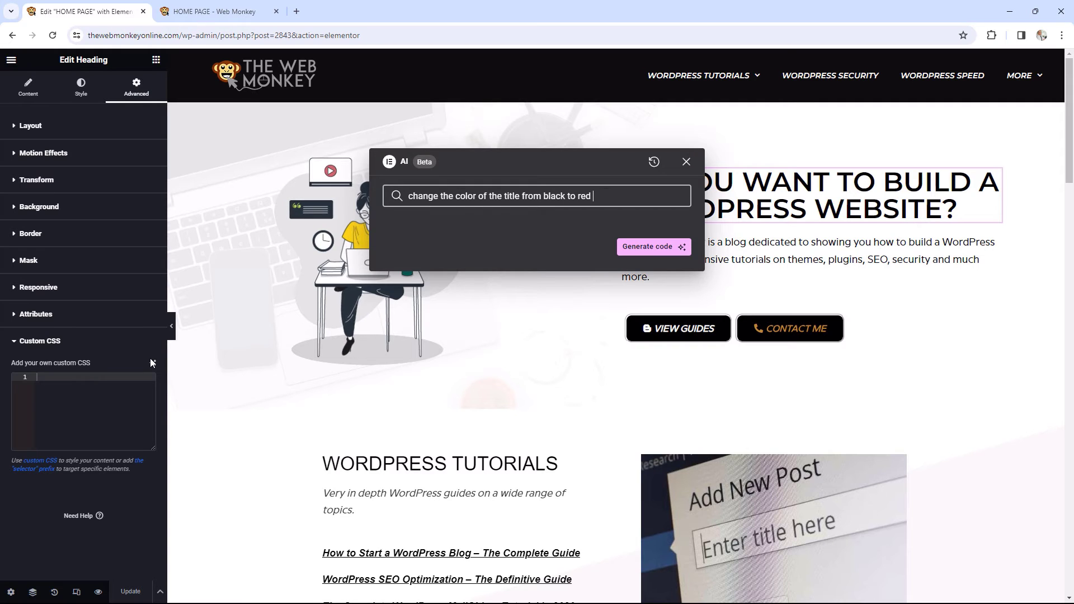
type("when the screen size goes")
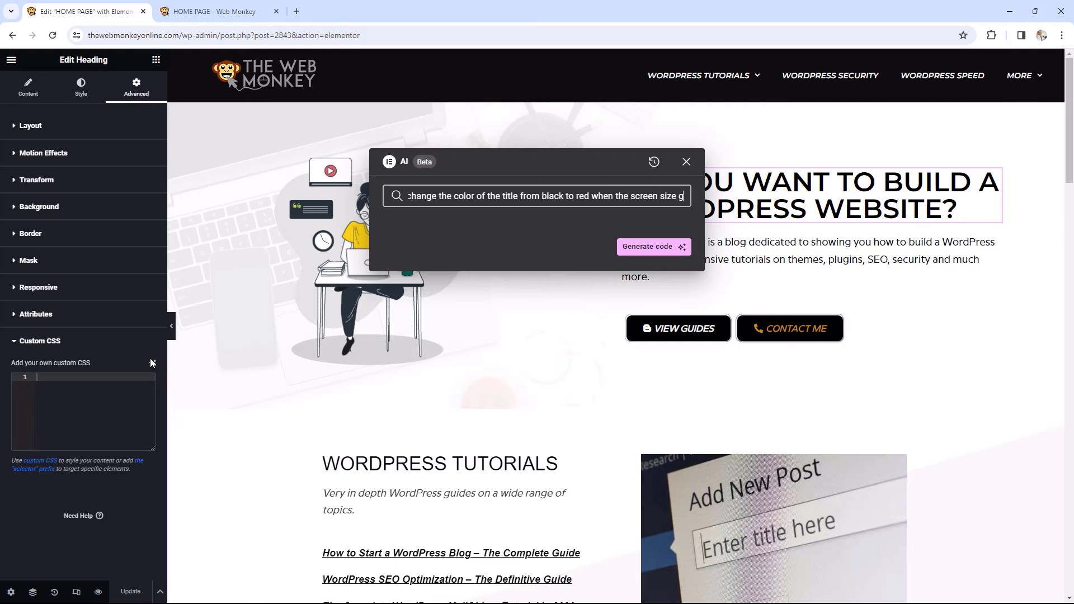
key("BackSpace")
key("BackSpace")
key("BackSpace")
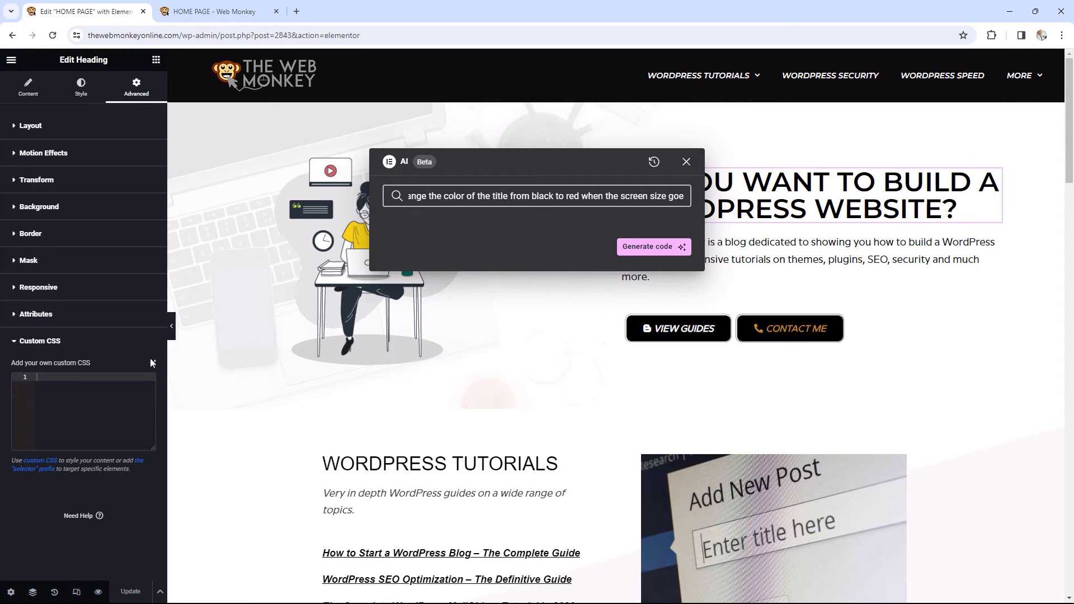
key("BackSpace")
type("is")
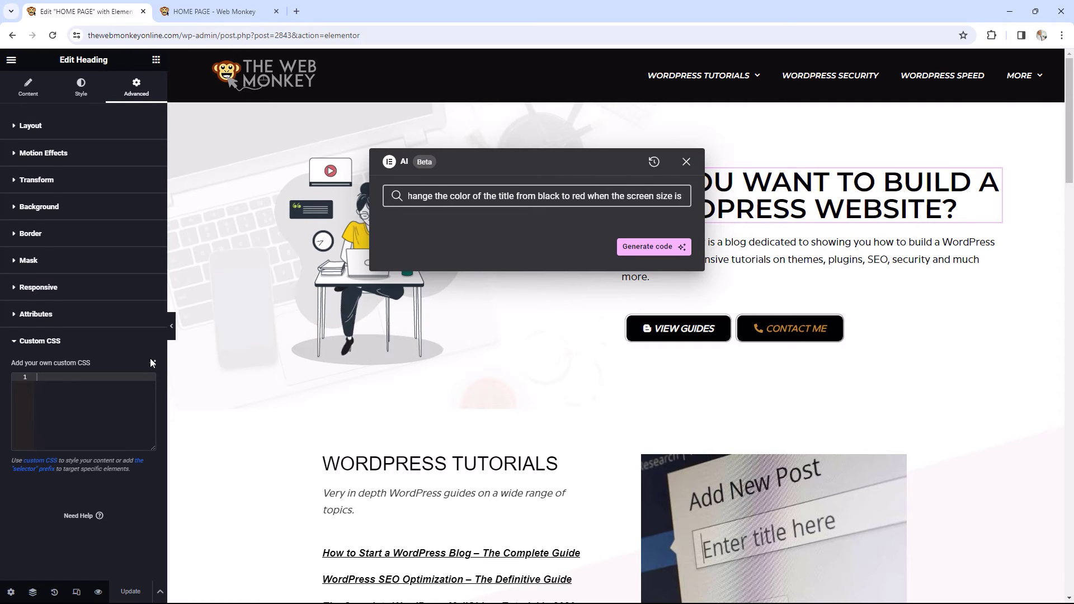
type(" below")
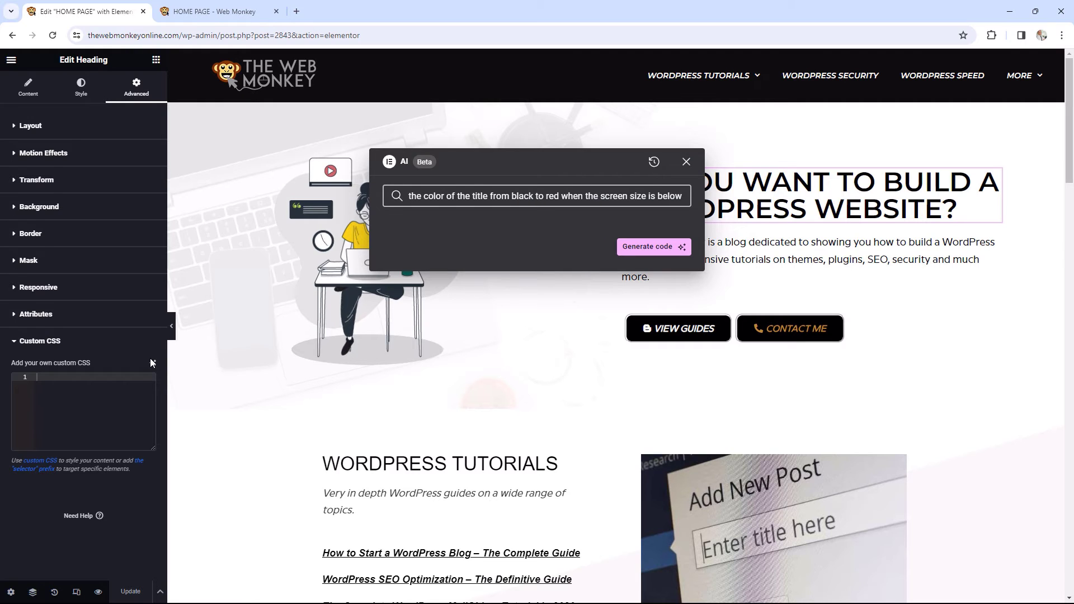
type(" 1000p")
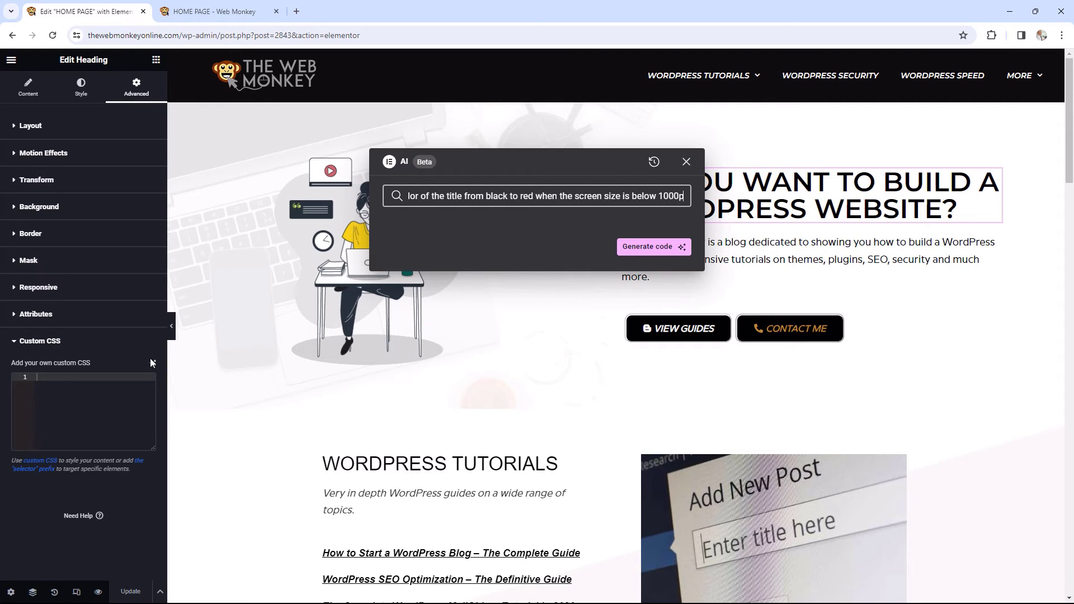
type("x")
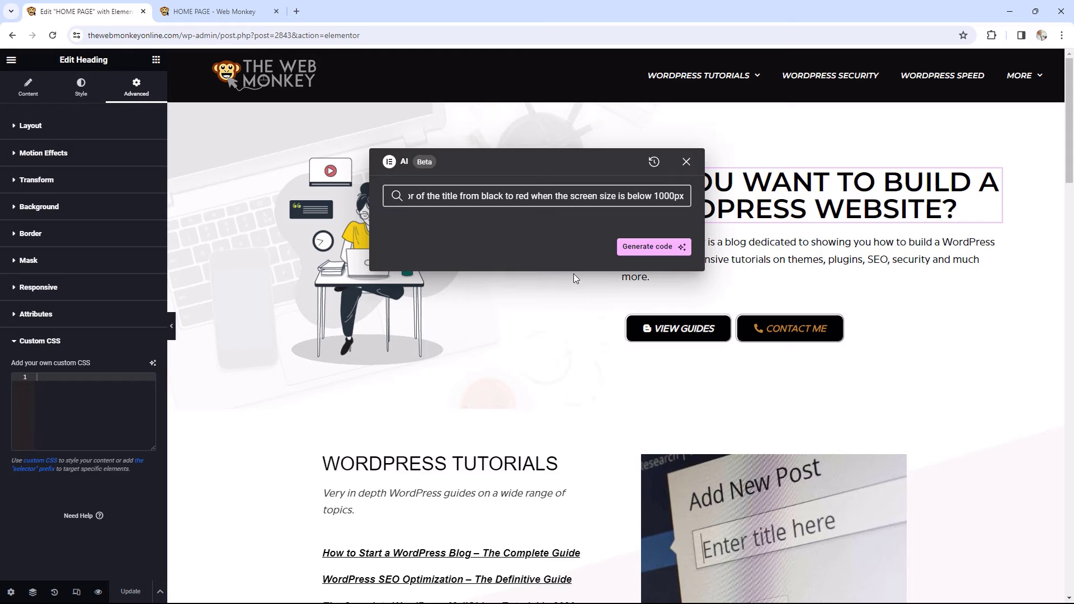
left_click(655, 248)
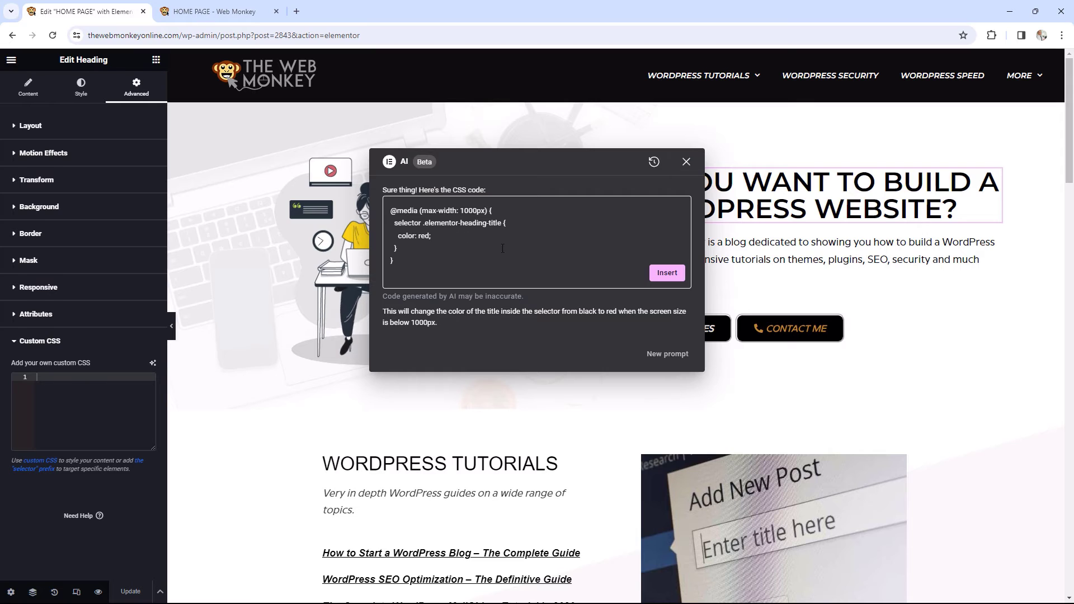
left_click(666, 273)
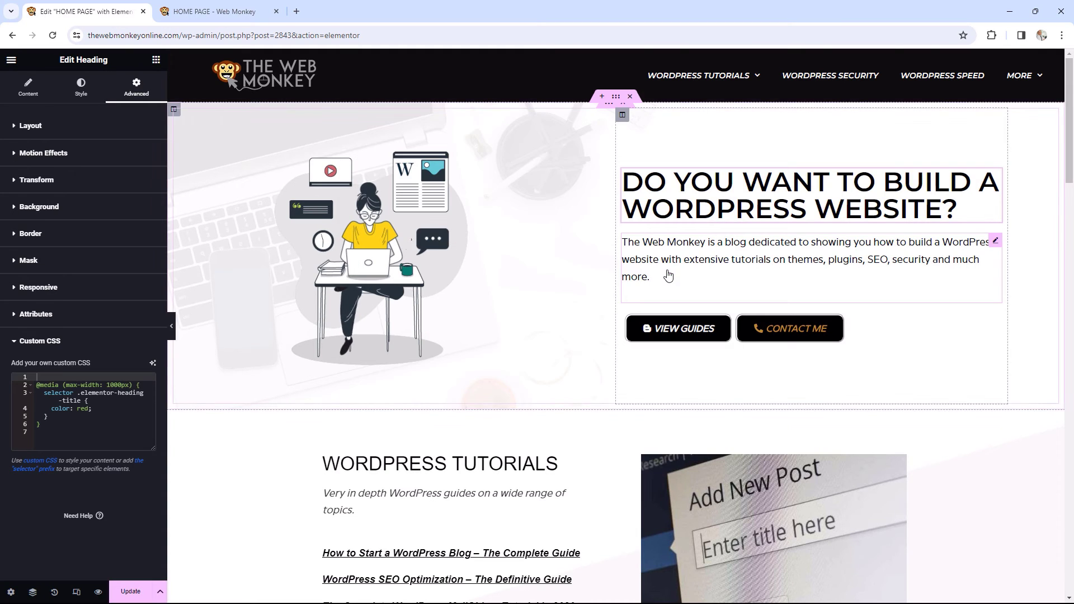
Step: Save the home page changes and reload the live home page
left_click(126, 592)
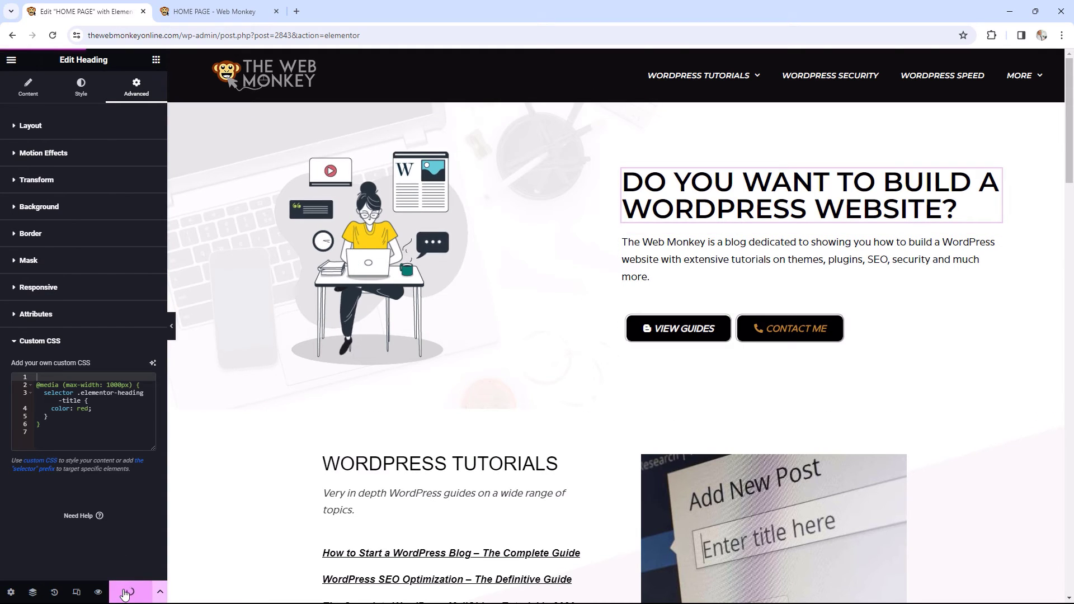
left_click(213, 11)
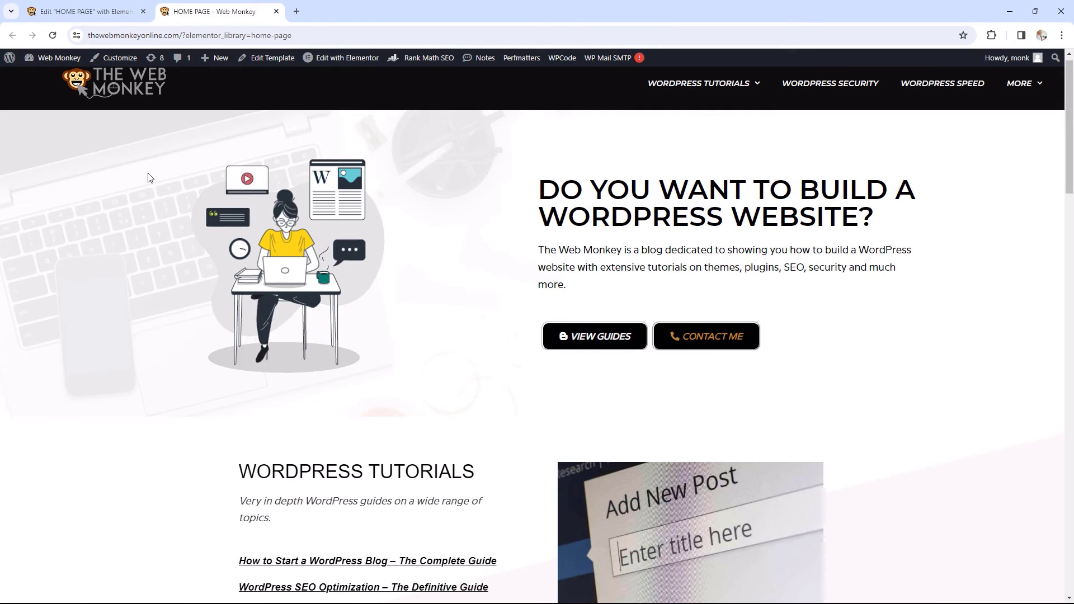
key("F5")
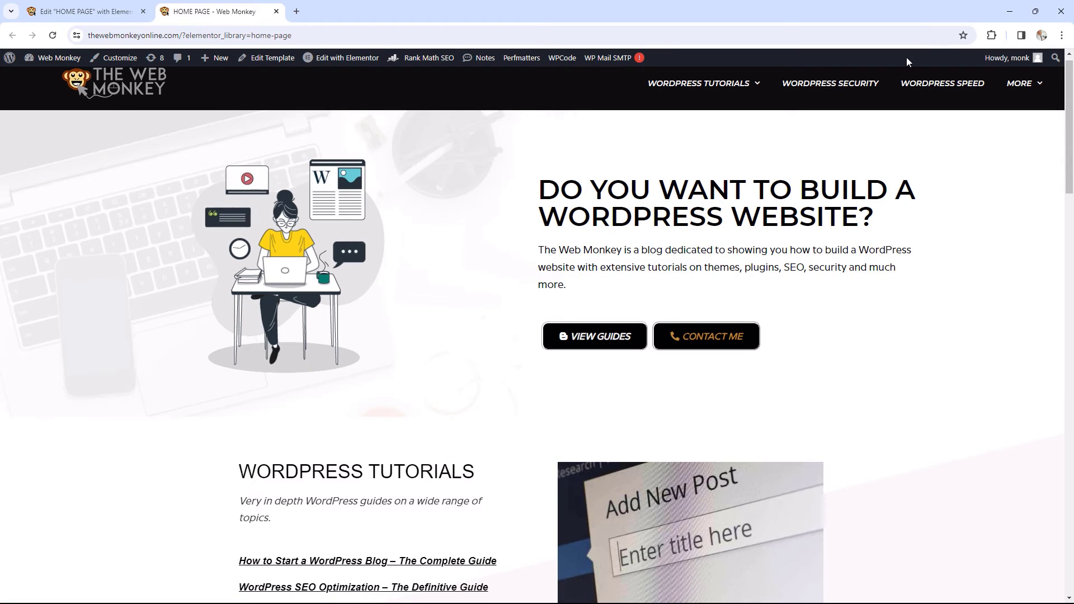
Step: Check the heading's responsive color by narrowing and widening the browser window, and maximize the window again
left_click(1036, 11)
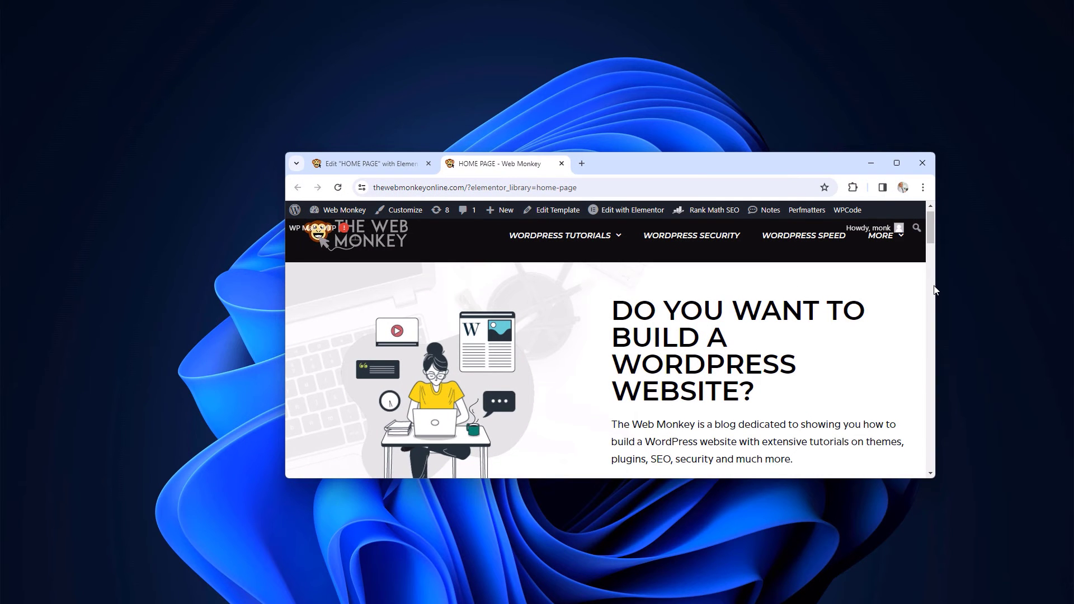
left_click_drag(937, 290, 825, 277)
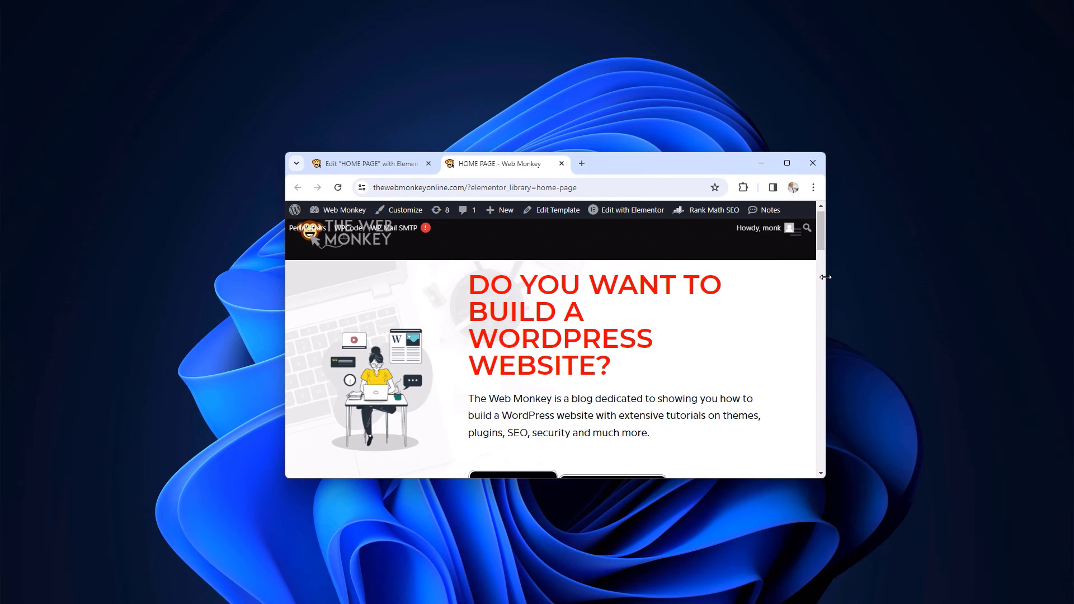
left_click_drag(826, 277, 1001, 286)
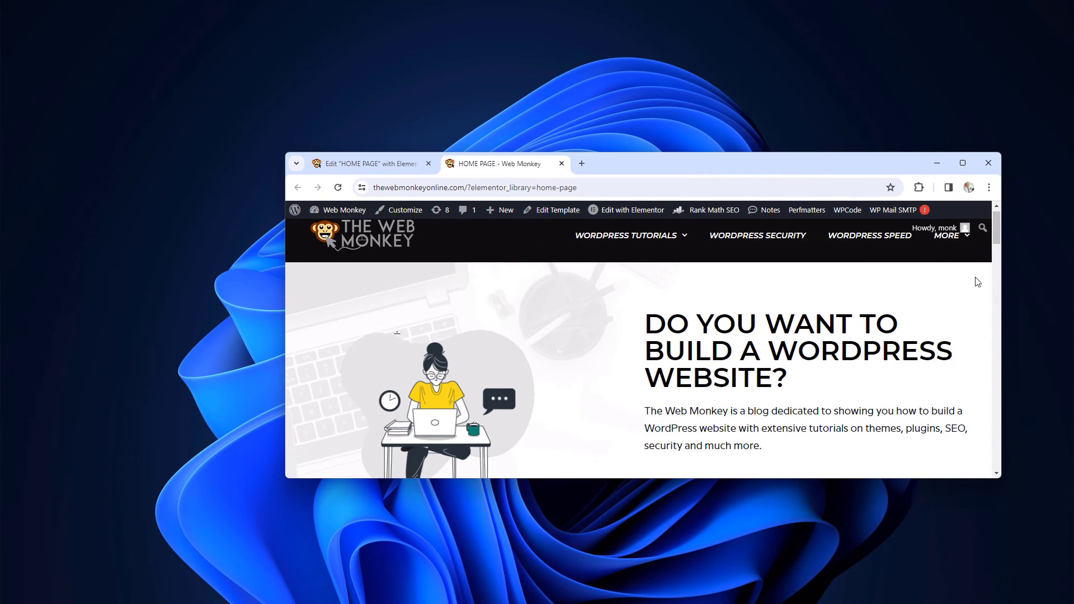
left_click(961, 163)
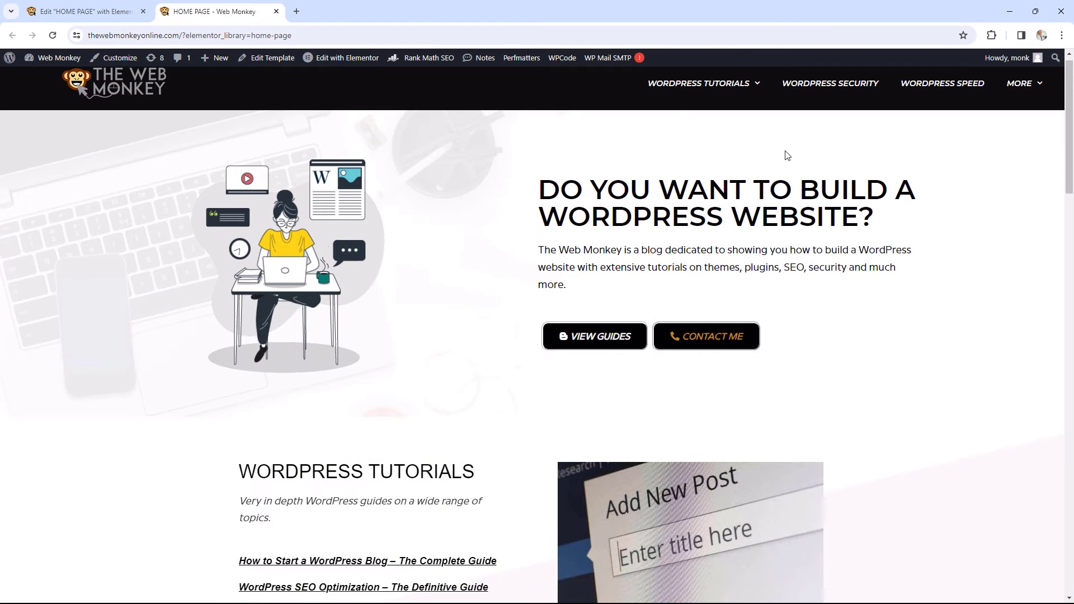
Step: Switch back to the Elementor editor and preview the home page at the tablet size in responsive mode
left_click(75, 12)
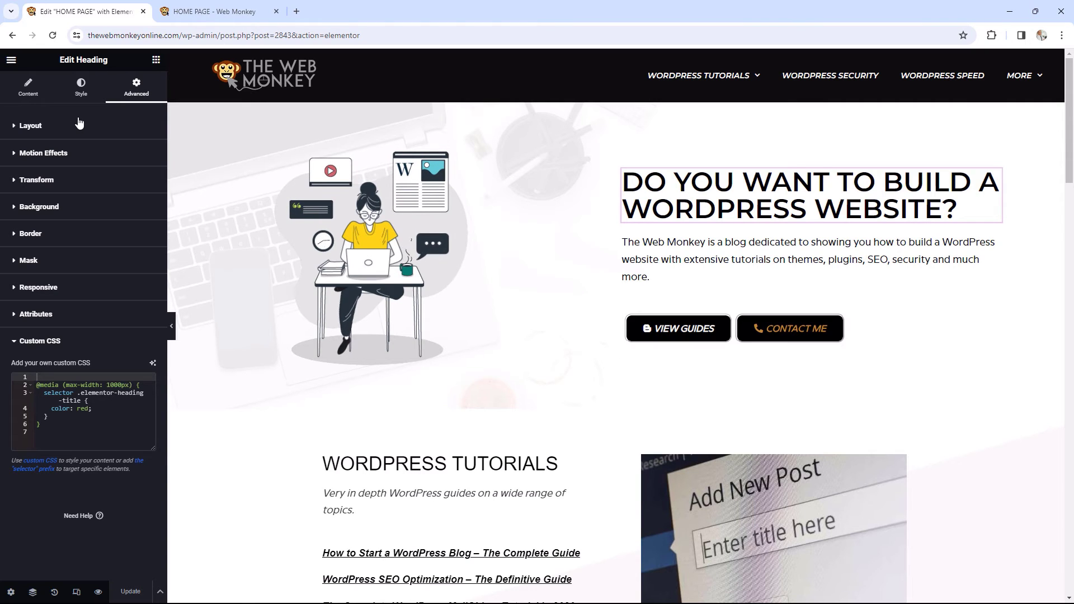
left_click(156, 60)
left_click(10, 61)
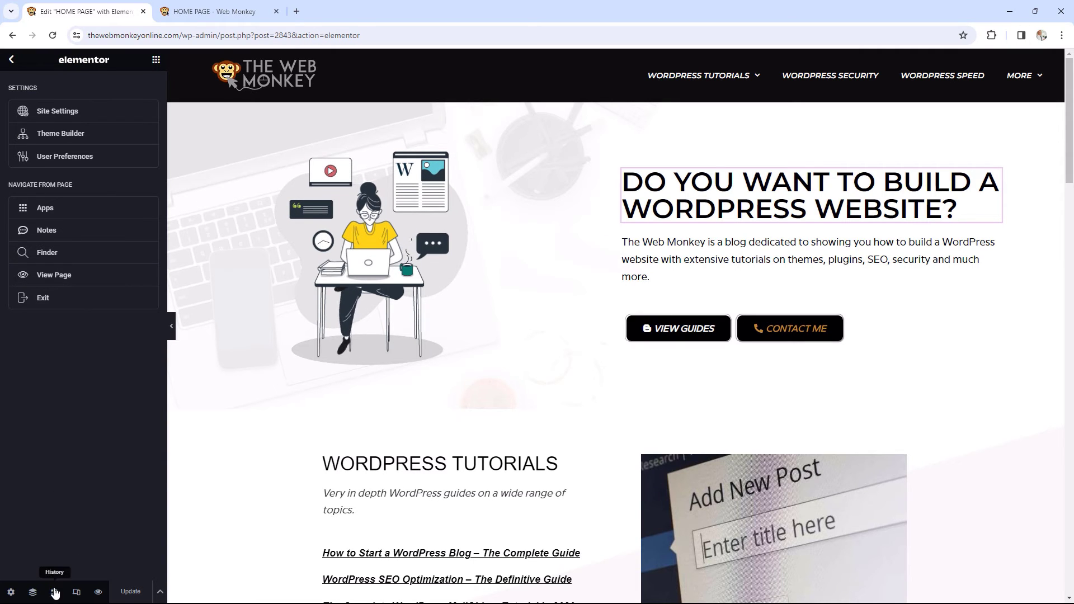
left_click(76, 592)
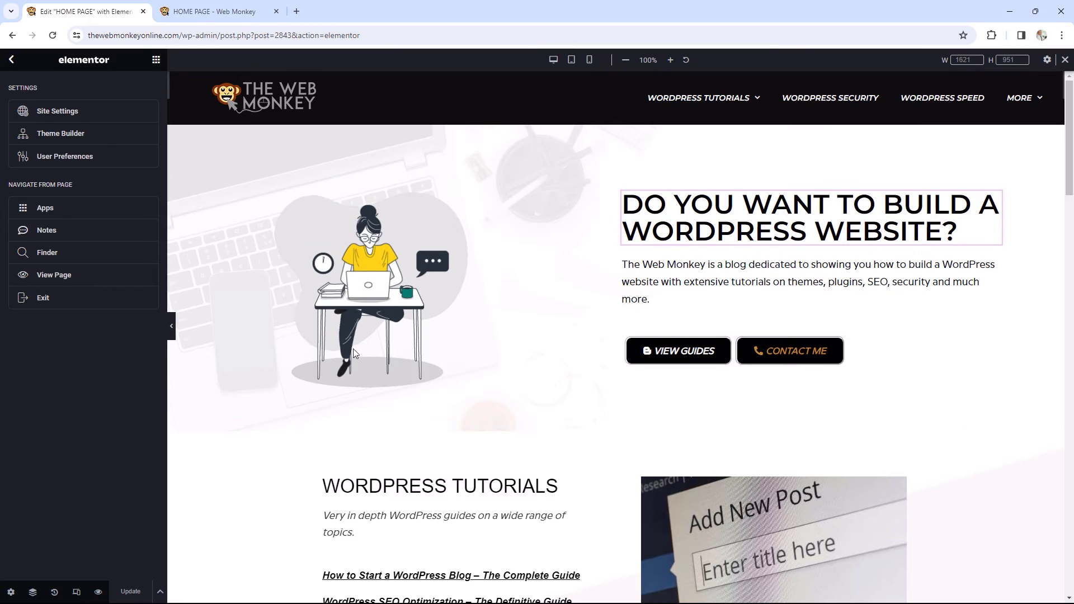
left_click(571, 60)
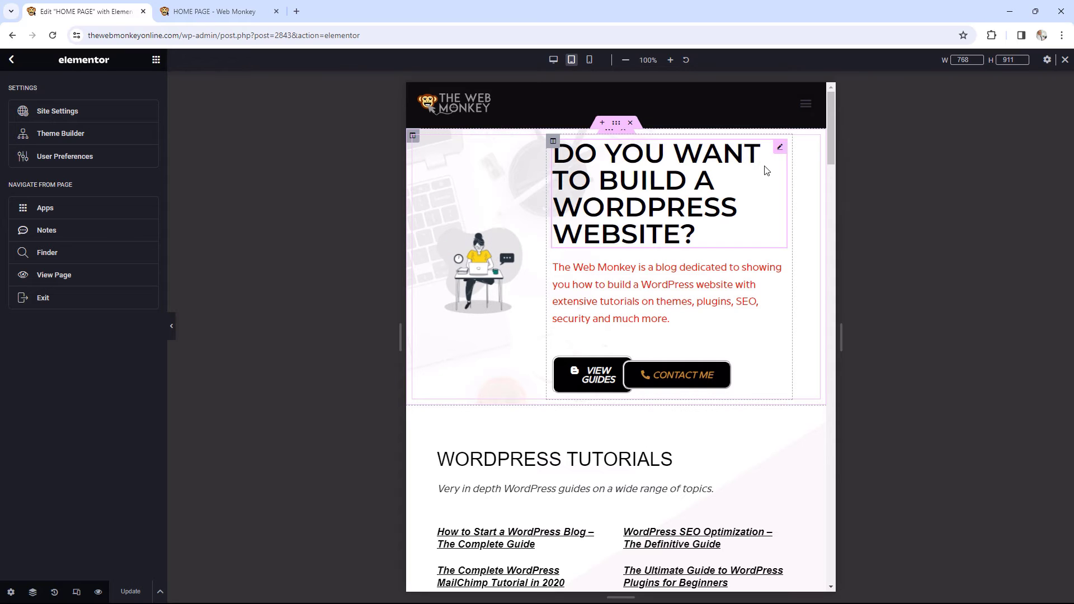
left_click(779, 147)
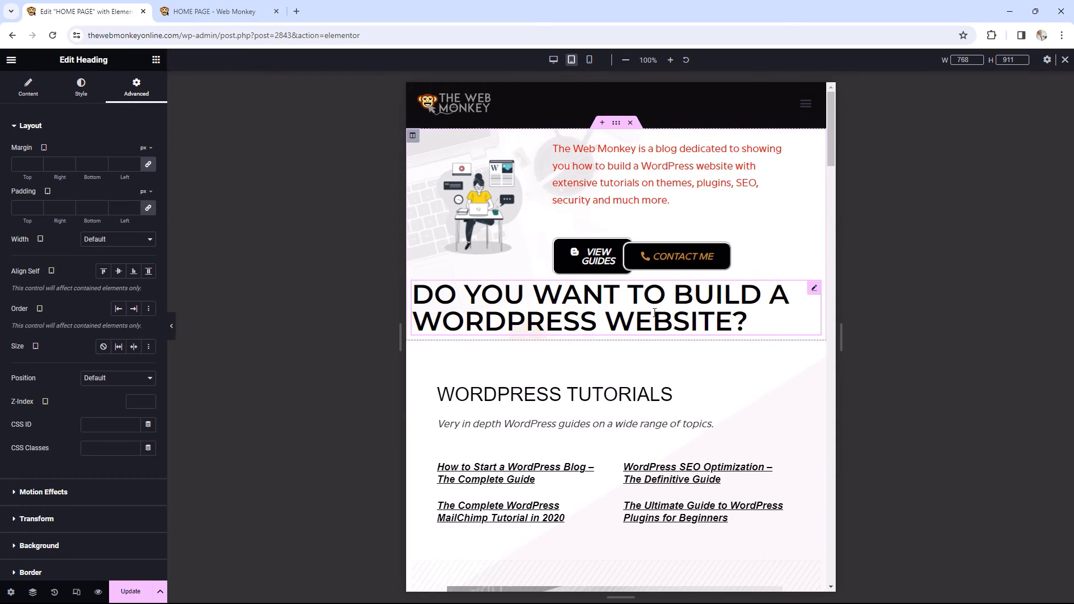
key("ctrl+z")
key("ctrl+shift+z")
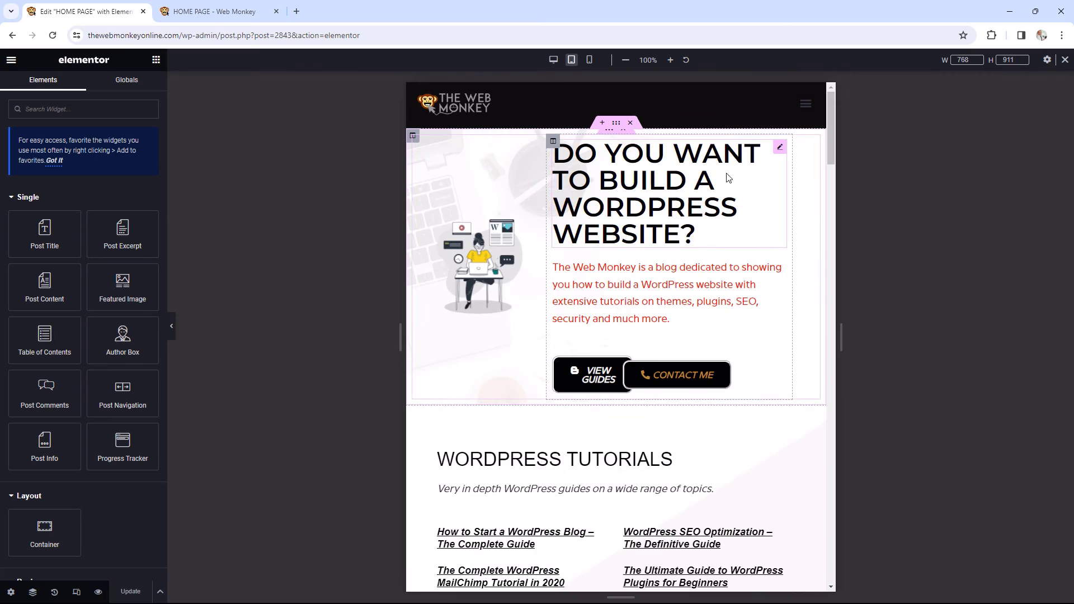
Step: Open the style settings of the "Do you want to build a WordPress website?" heading and view its global text color options
left_click(784, 150)
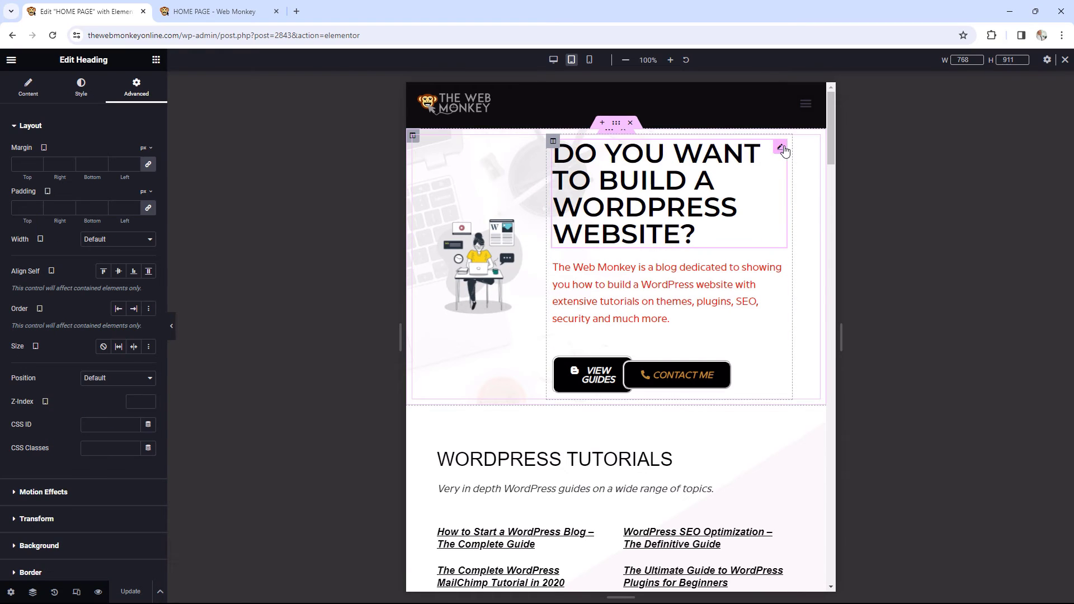
left_click(81, 88)
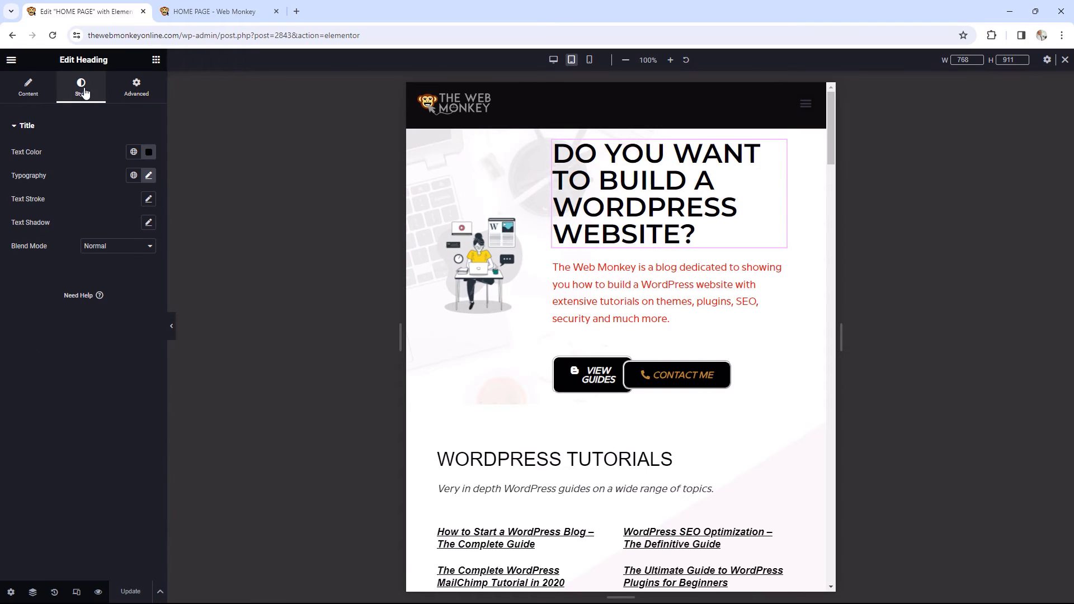
left_click(134, 152)
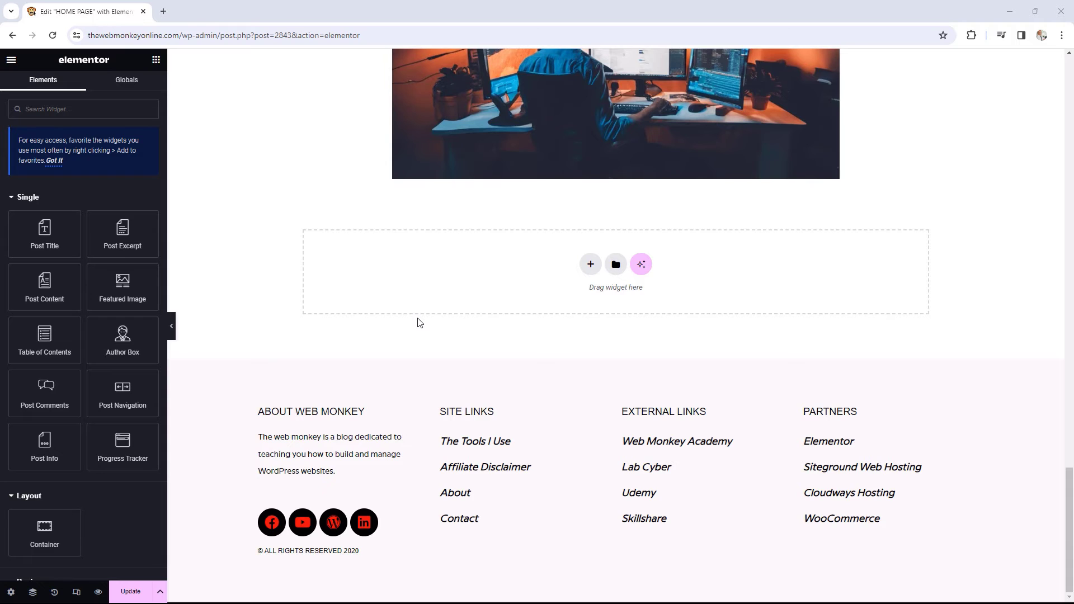
Step: Open the AI layout generator in the empty area below the man-at-desk image and browse its suggested prompts
scroll(561, 283, "up", 8)
scroll(562, 282, "down", 5)
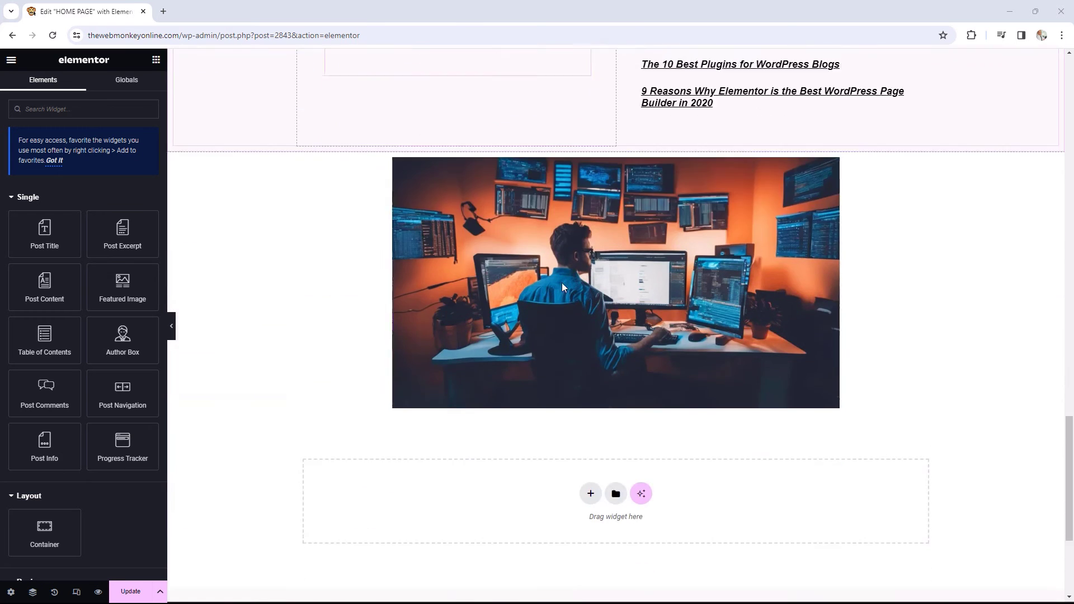
scroll(562, 283, "down", 4)
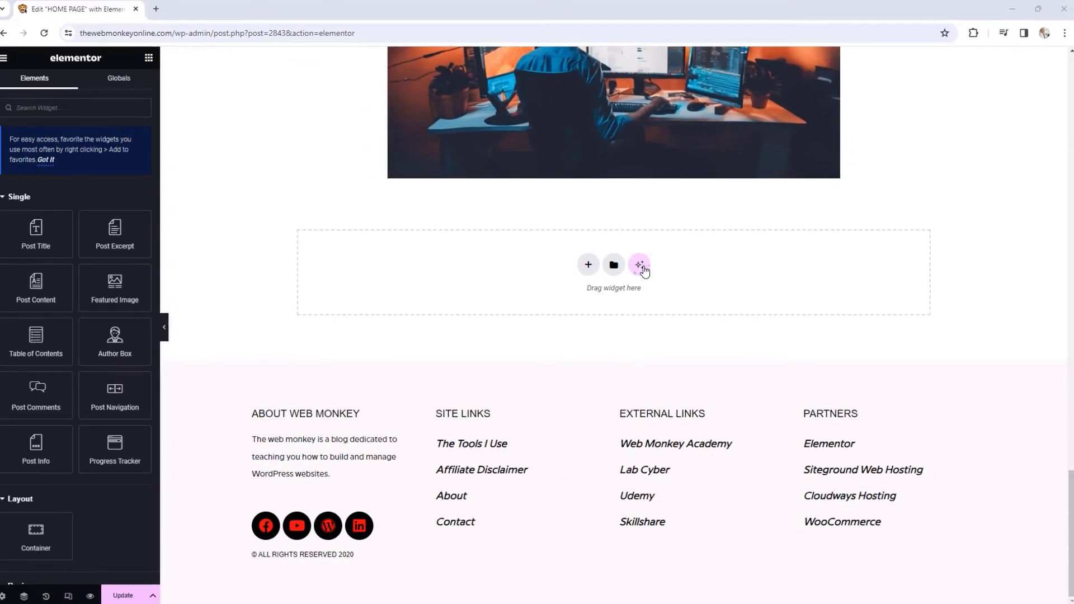
left_click(641, 265)
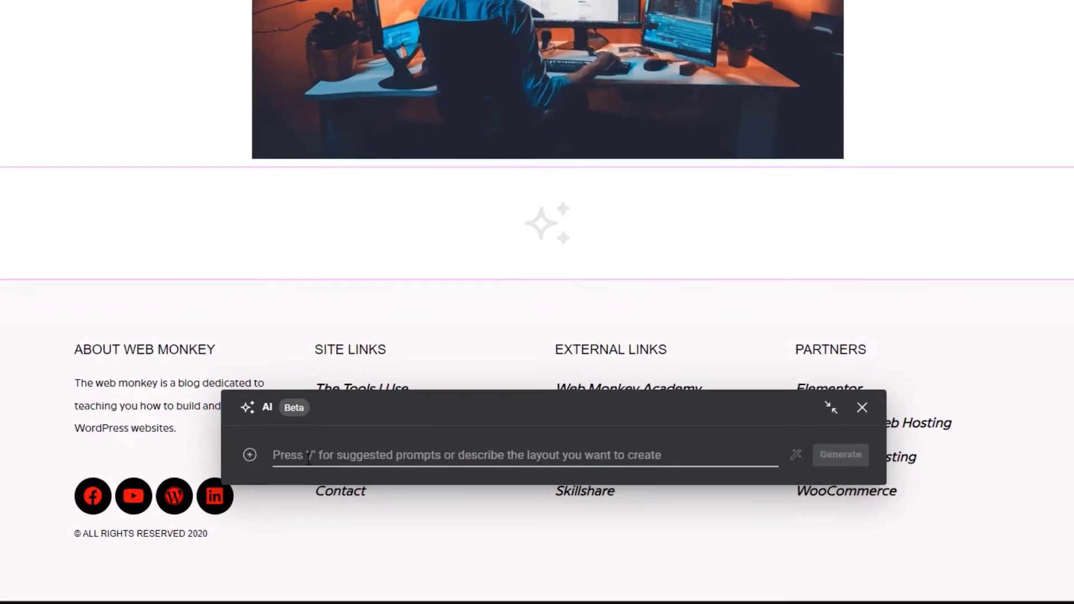
key("slash")
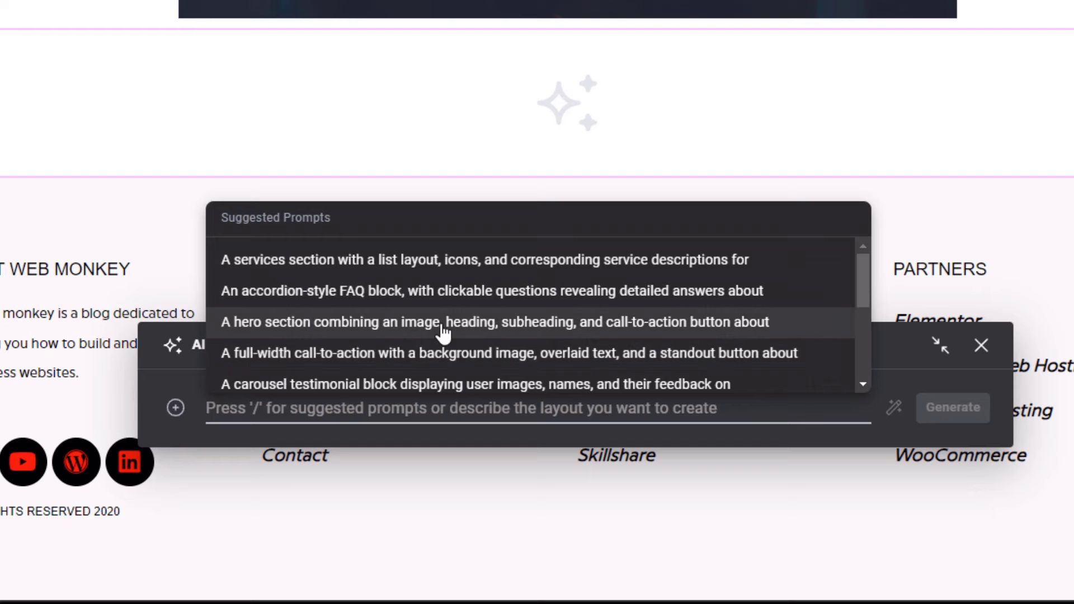
scroll(444, 334, "down", 5)
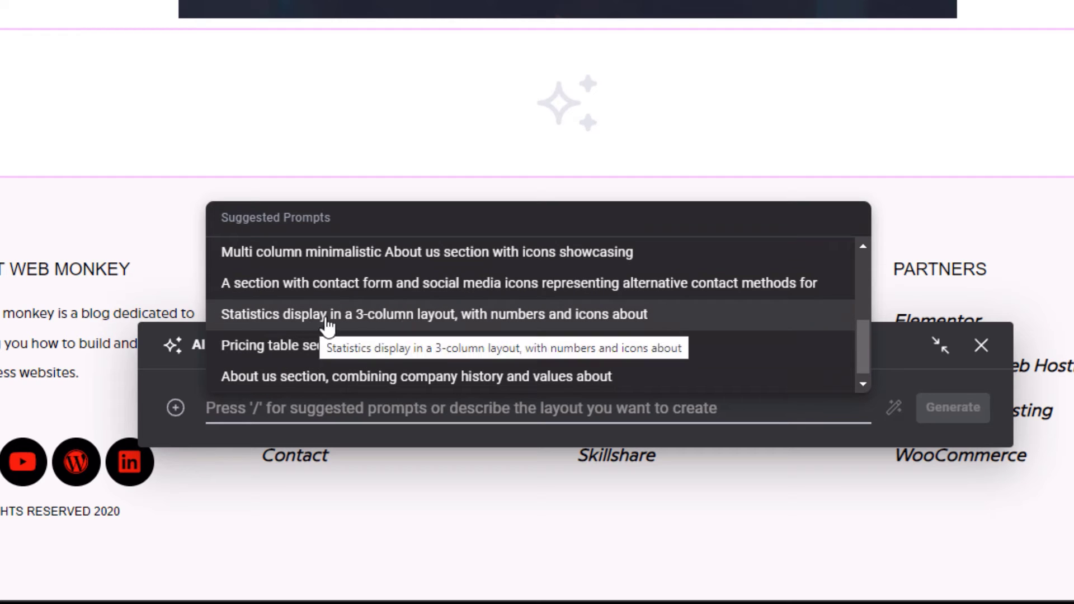
left_click(317, 412)
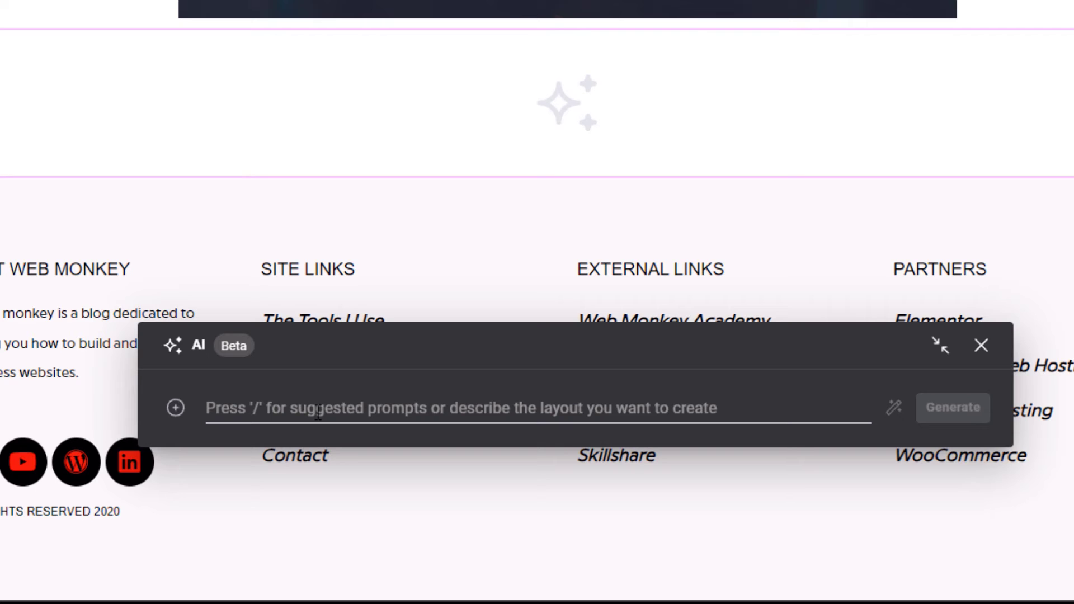
Step: Generate section layouts from the AI-enhanced version of the prompt "a services section with 3 columns for a web design company."
type("a awef=")
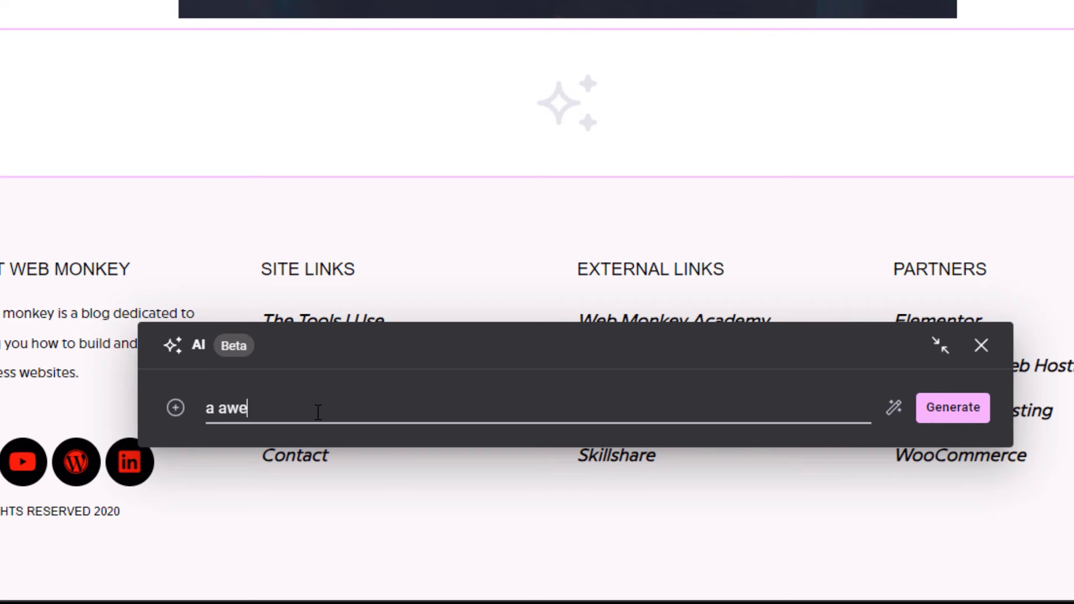
key("BackSpace")
key("BackSpace")
key("BackSpace")
key("BackSpace")
key("BackSpace")
type("services sectio")
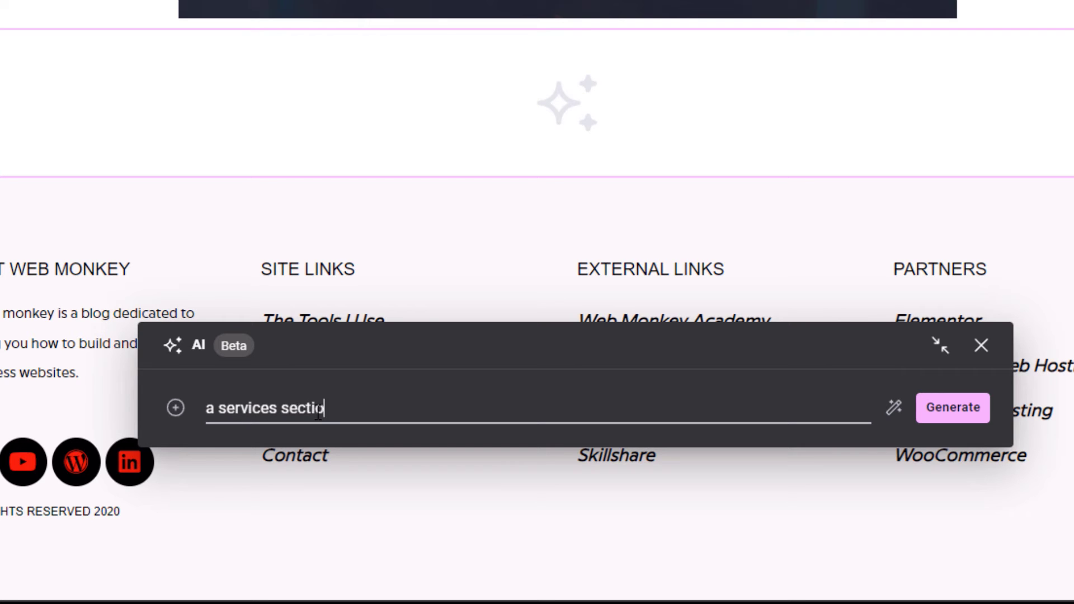
type("n with 3 col")
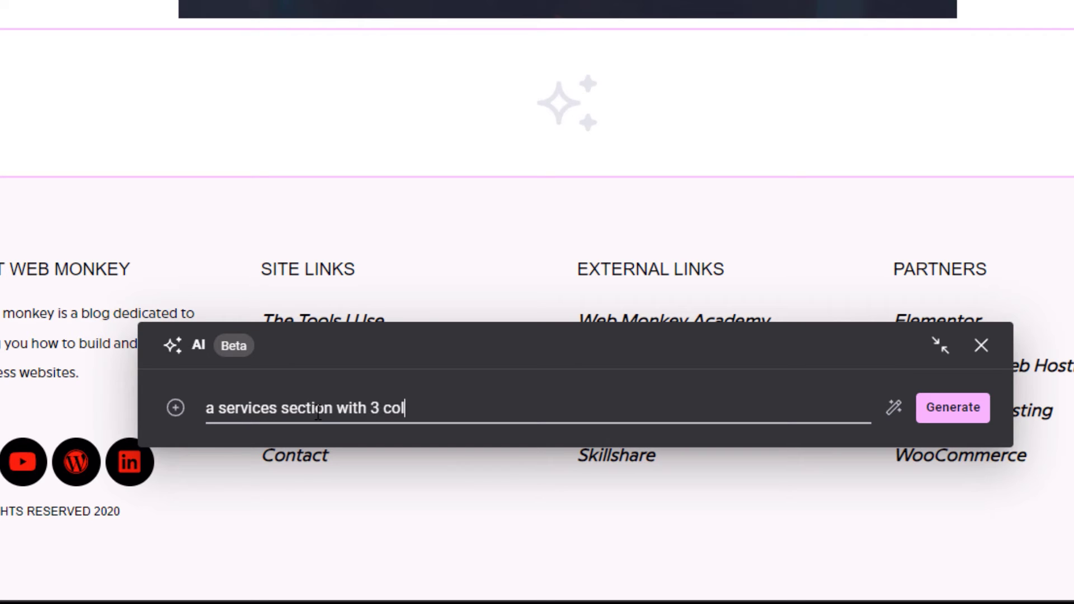
type("umns for a web")
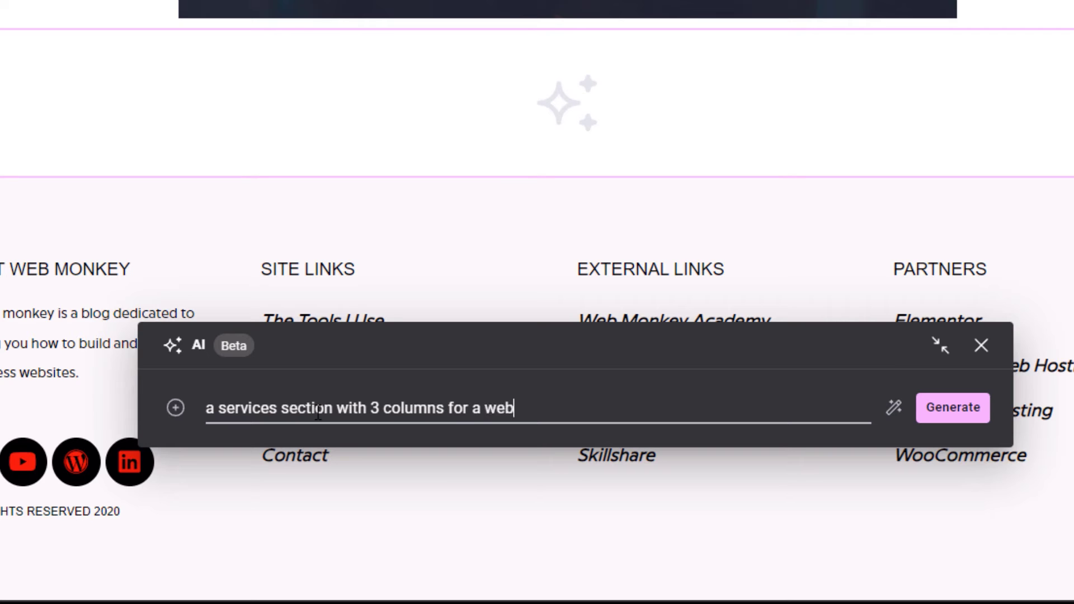
type(" design compan")
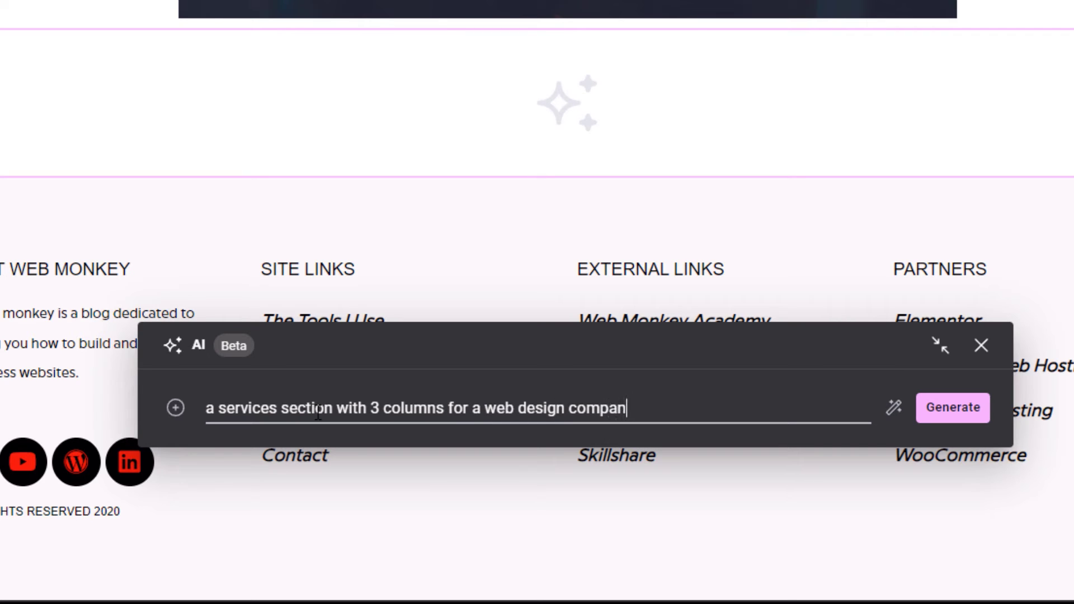
type("y.")
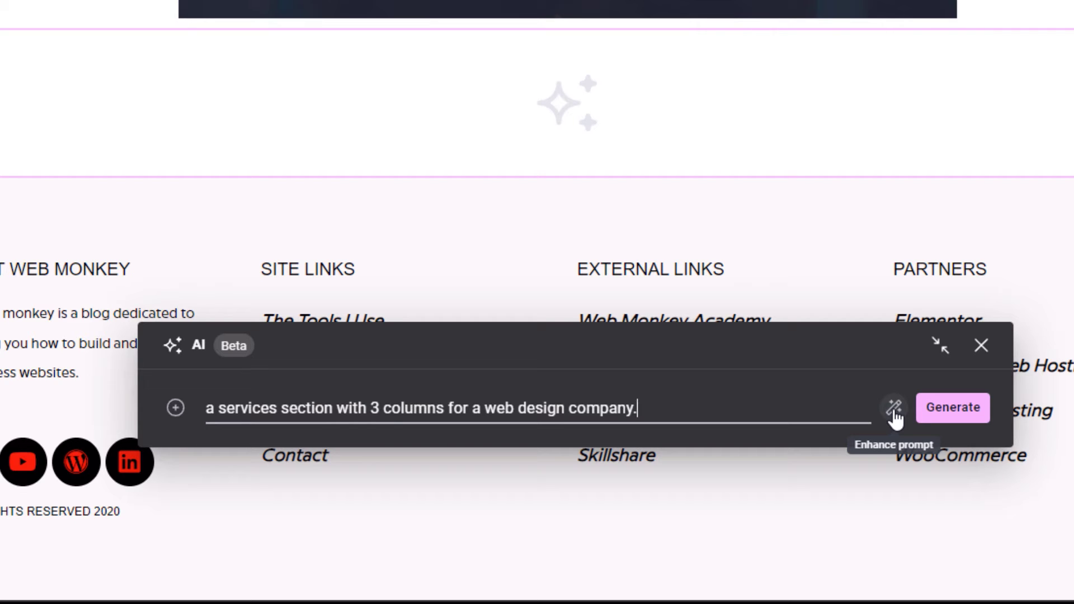
left_click(893, 408)
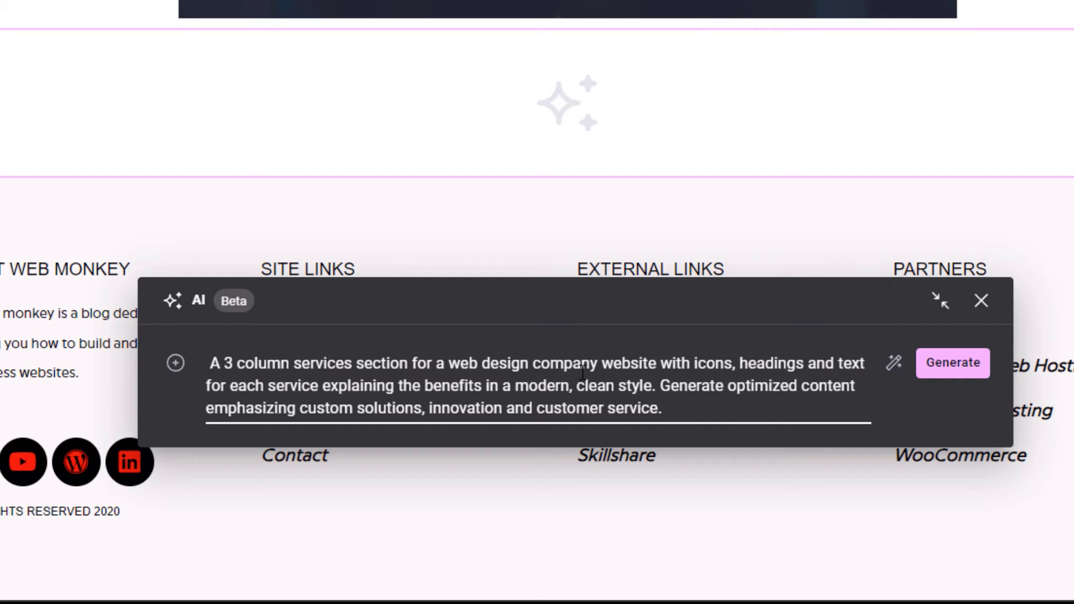
left_click(953, 362)
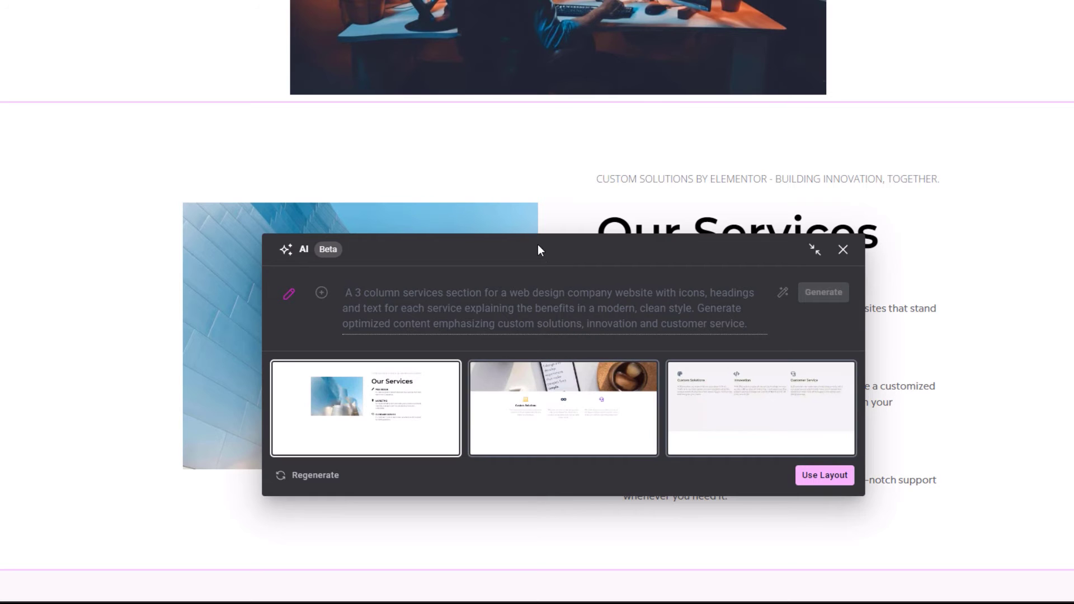
Step: Preview the three generated services layouts on the page, moving the AI dialog out of the way to examine each
left_click_drag(537, 244, 328, 2)
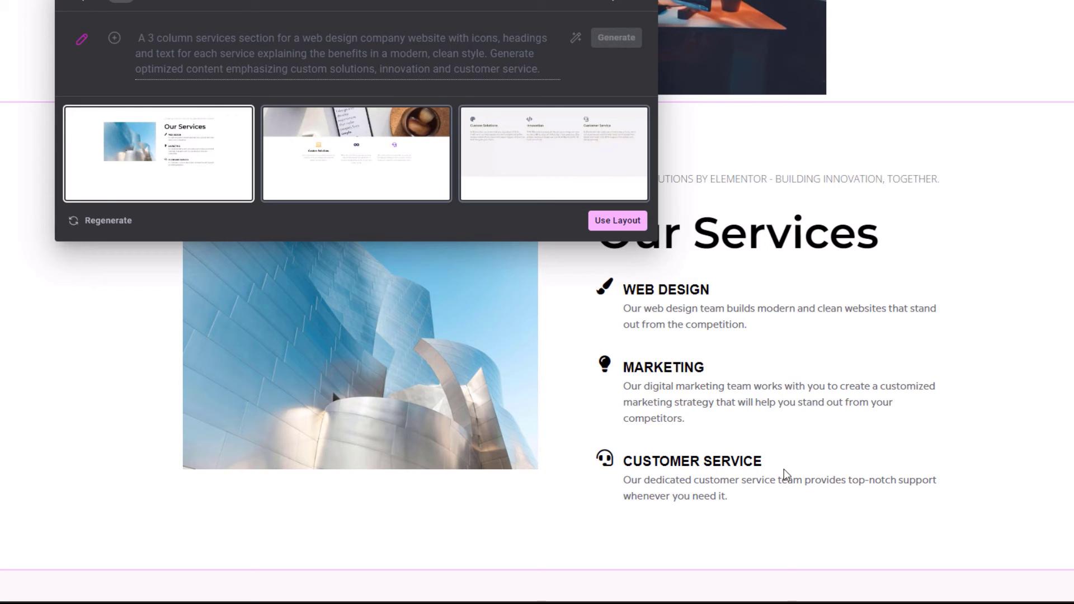
left_click(367, 186)
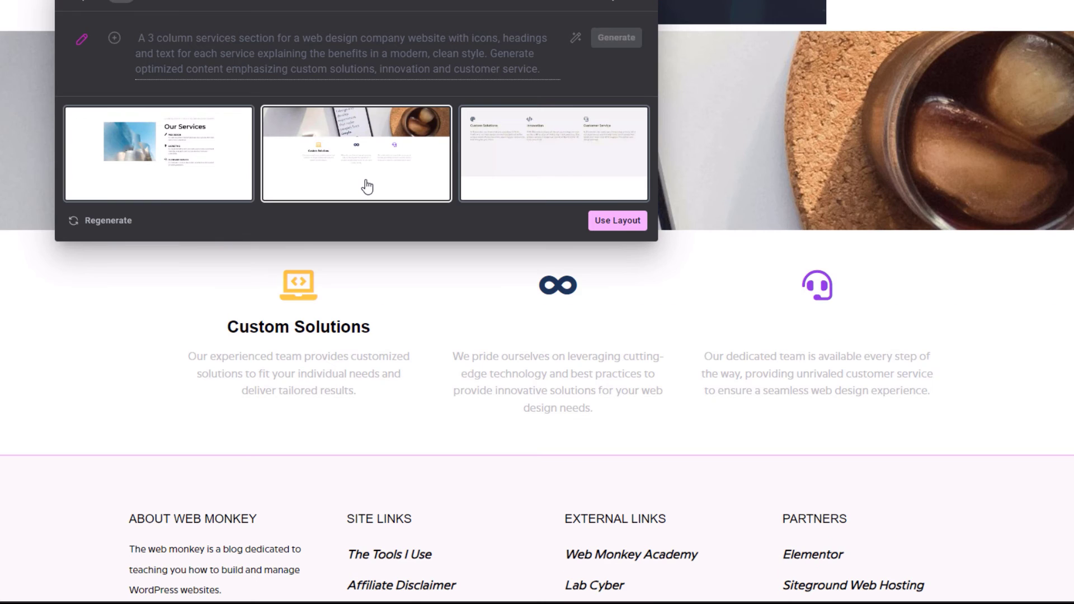
left_click_drag(365, 5, 432, 9)
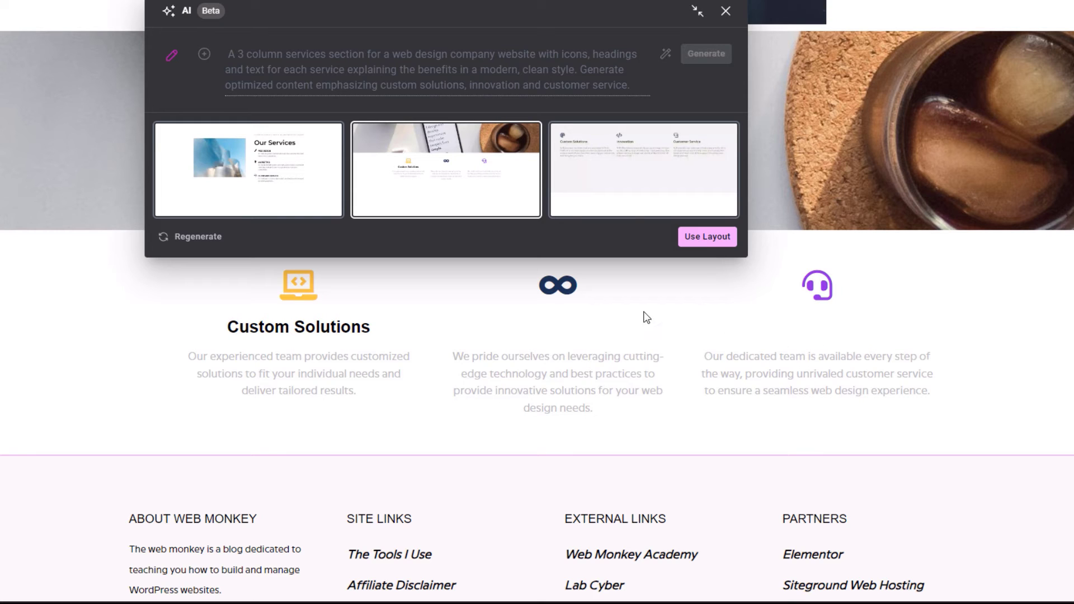
left_click(636, 193)
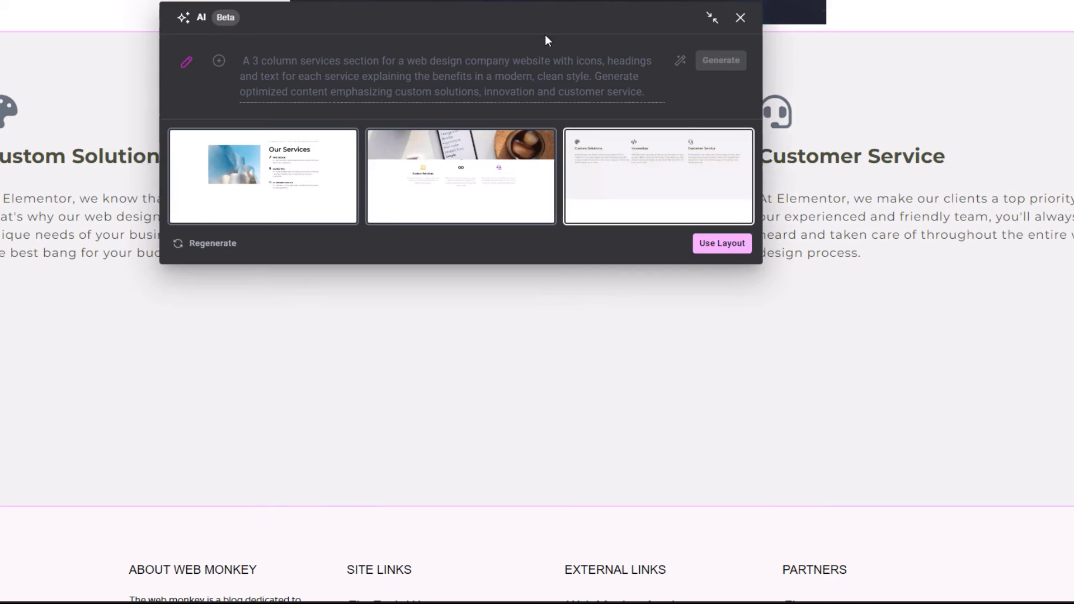
left_click_drag(486, 13, 631, 315)
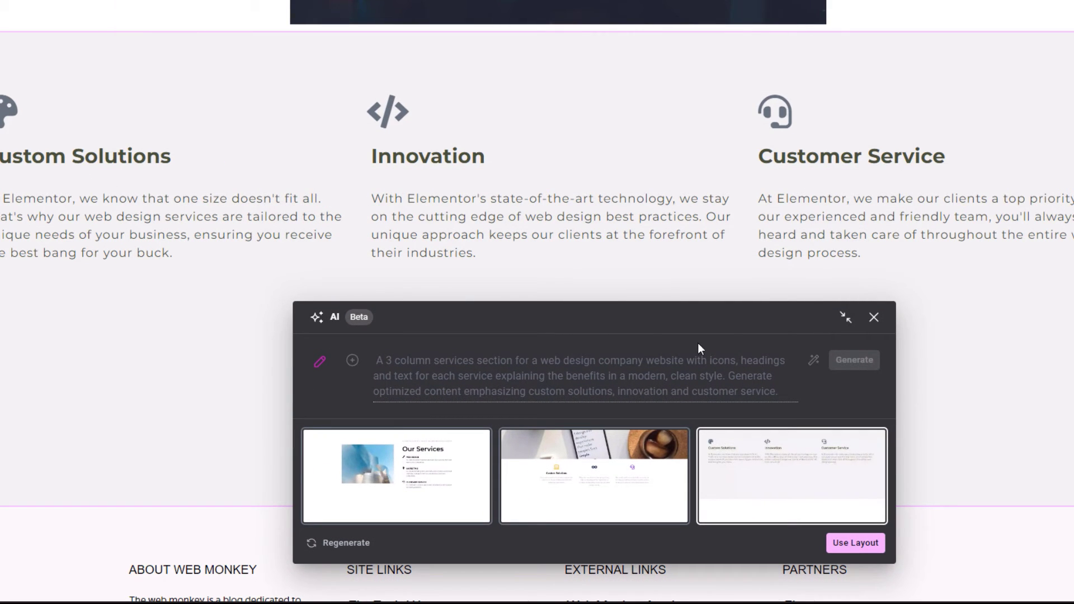
left_click_drag(638, 322, 656, 131)
Step: Insert the first generated layout, "Our Services" with the building image, into the home page
left_click(422, 302)
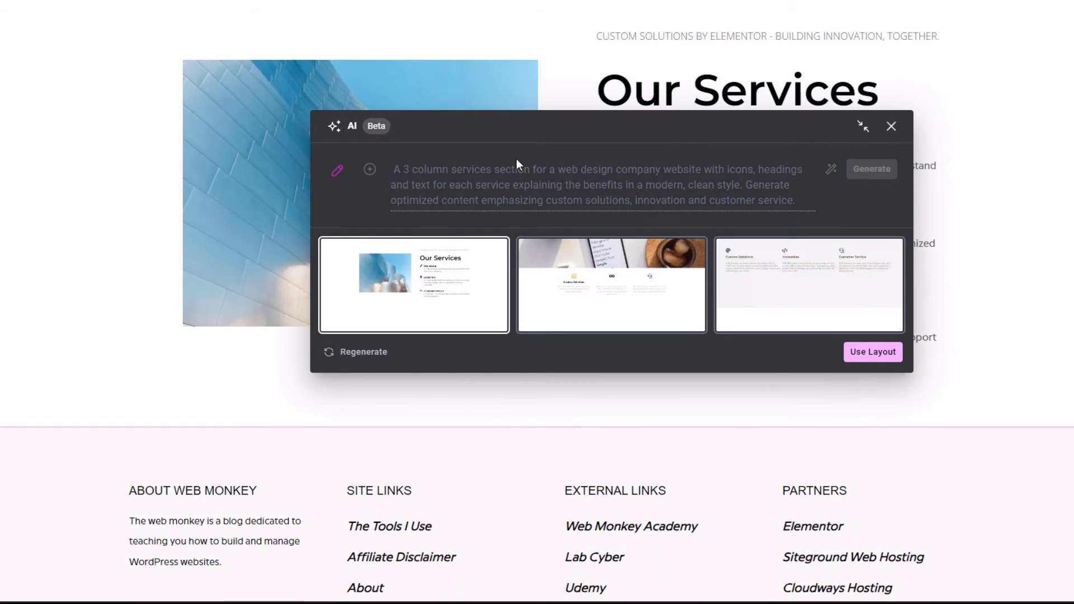
left_click_drag(515, 133, 350, 174)
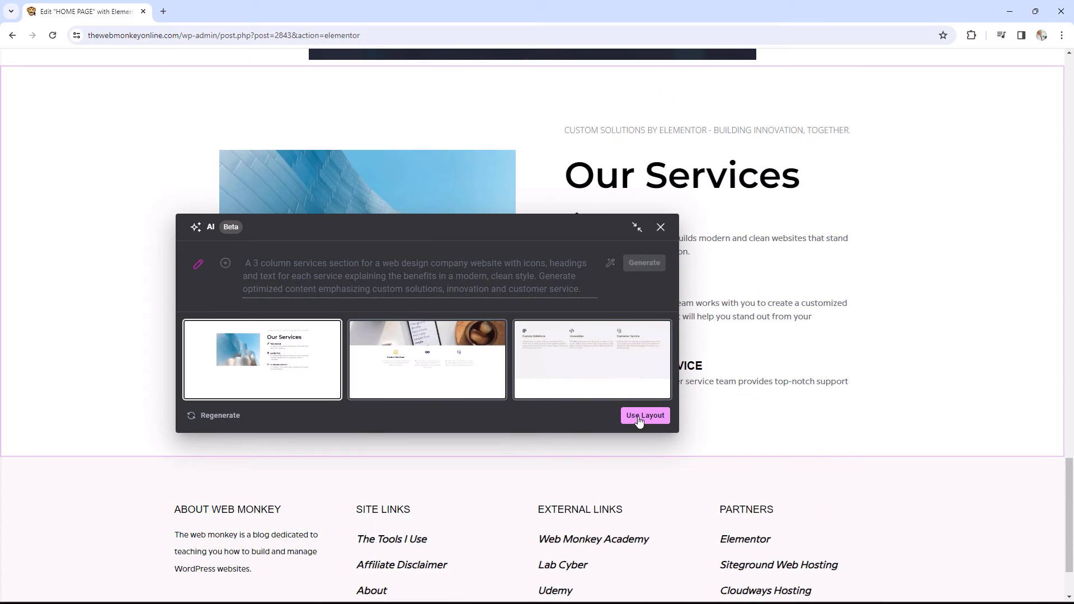
left_click(639, 420)
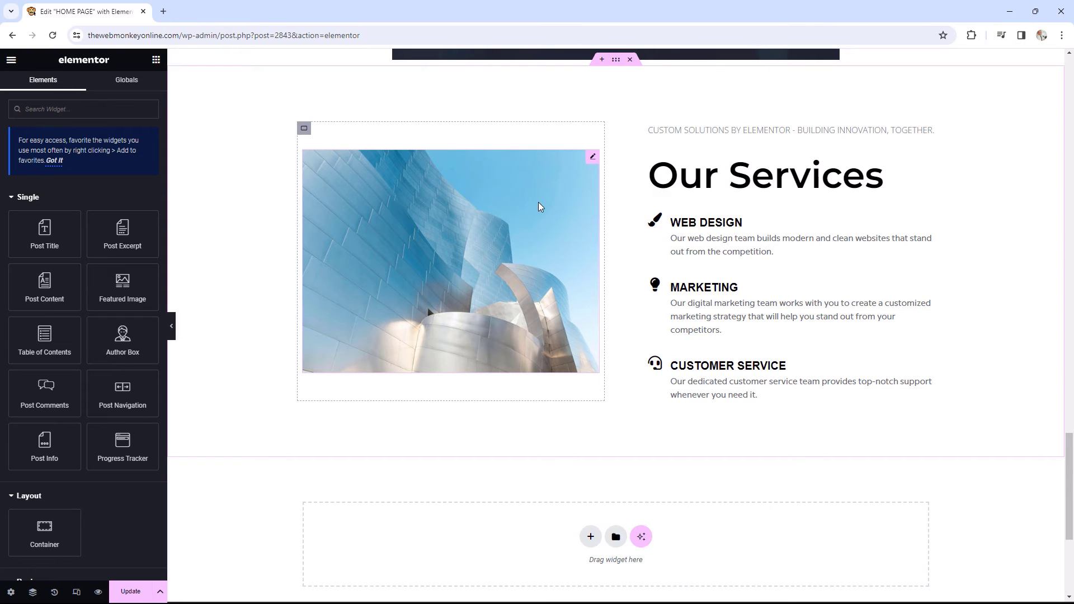
Step: Open the AI layout generator below the services section and enter the prompt "a call to action section inviting visitors to subscribe to the weekly newsletter."
scroll(540, 207, "down", 3)
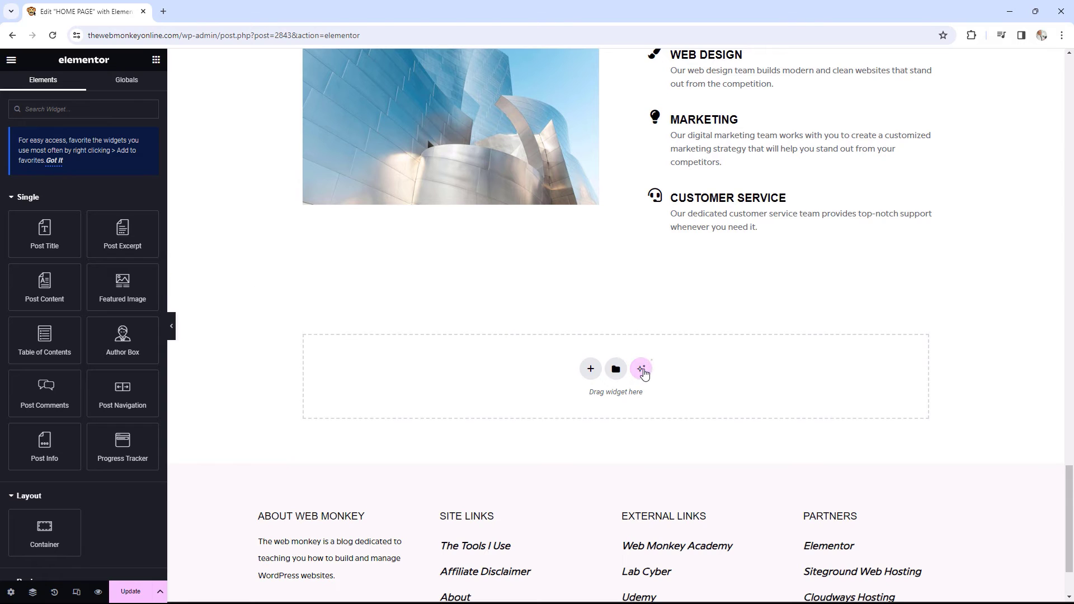
left_click(642, 370)
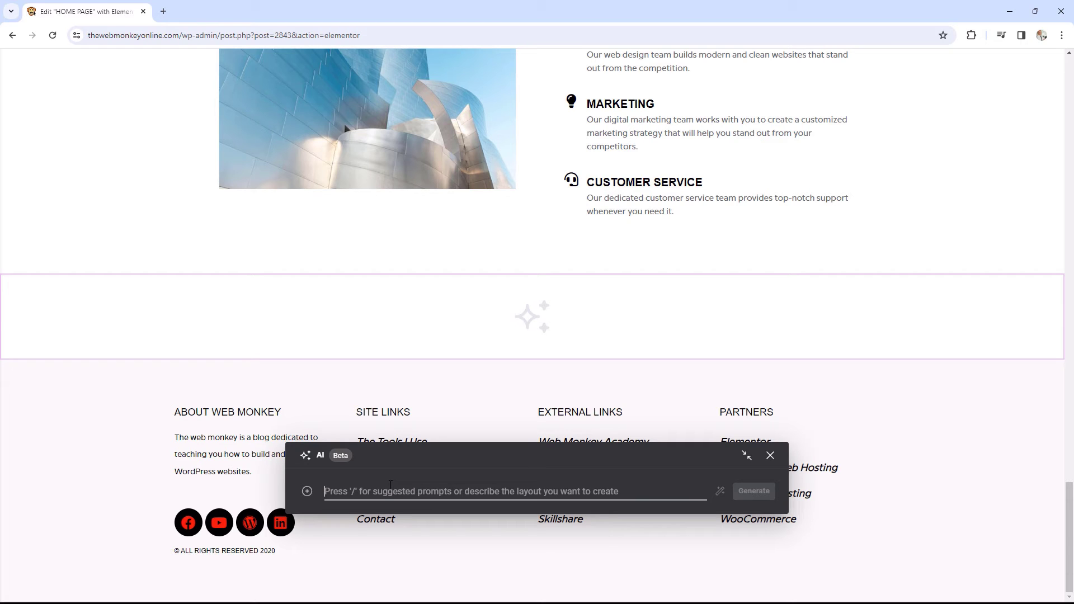
type("a call to ac")
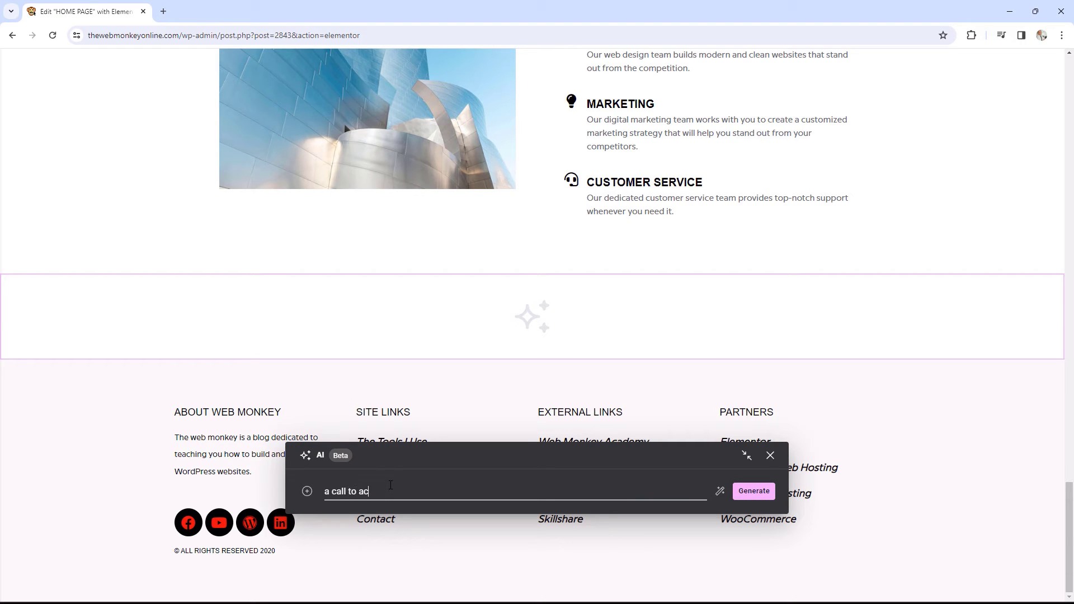
type("tion secton")
key("BackSpace")
key("BackSpace")
key("BackSpace")
type("ion inviting ue")
key("BackSpace")
key("BackSpace")
type("visitors o")
key("BackSpace")
key("BackSpace")
type("t to subscr")
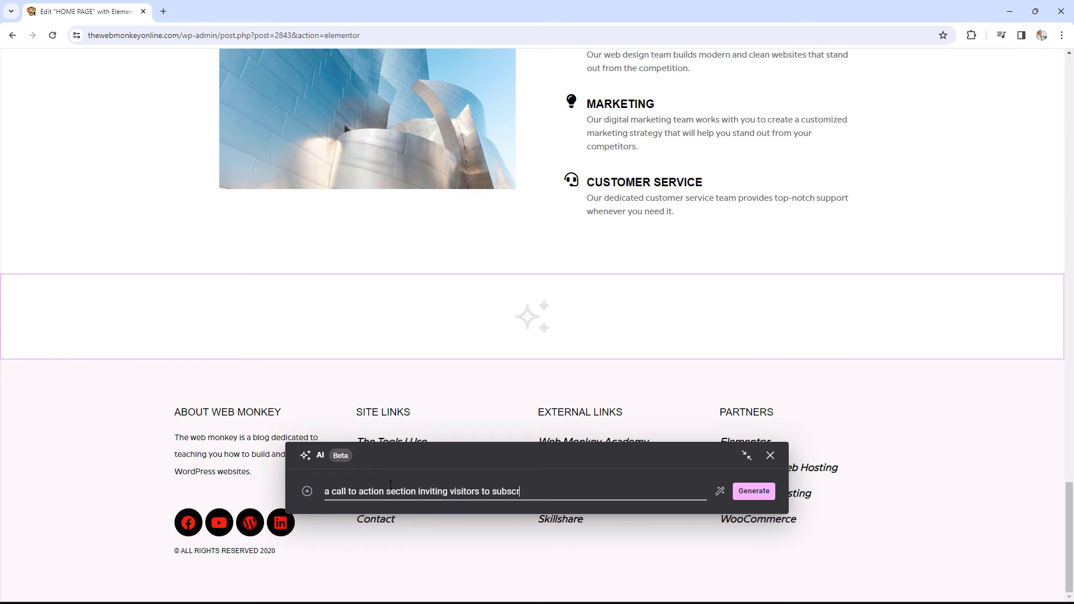
type("ibe to the week")
type("yy newsw")
key("BackSpace")
type("letter. ")
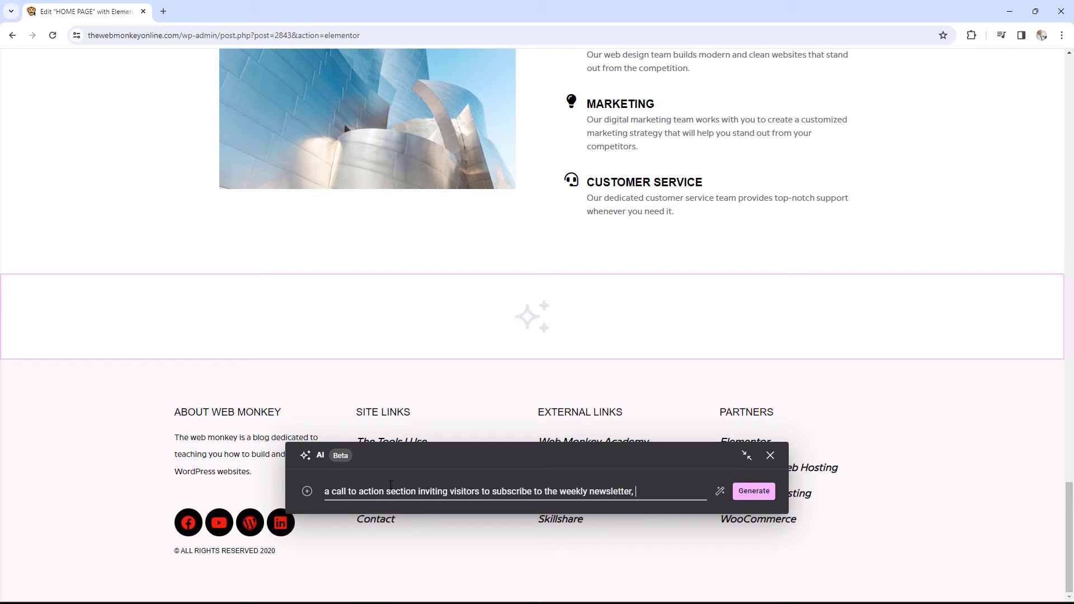
Step: Append "The tone should be informal and friendly" to the prompt and generate the call-to-action section layouts
type("The tone shoujld be")
key("BackSpace")
key("BackSpace")
key("BackSpace")
type("ld be ub")
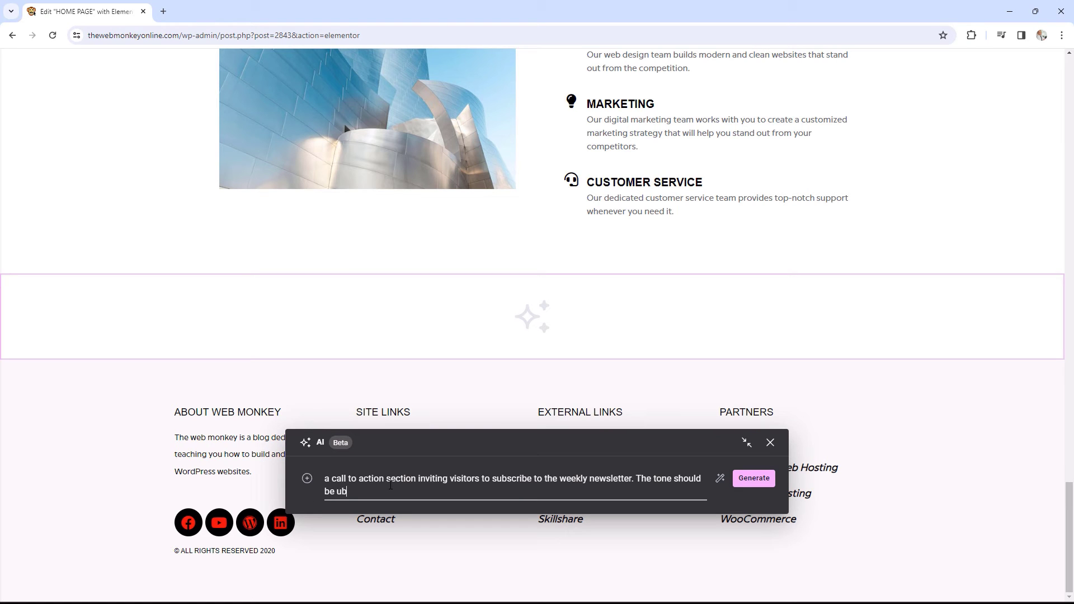
key("BackSpace")
type("infr")
type("ormal and fre")
type("endly")
left_click(750, 481)
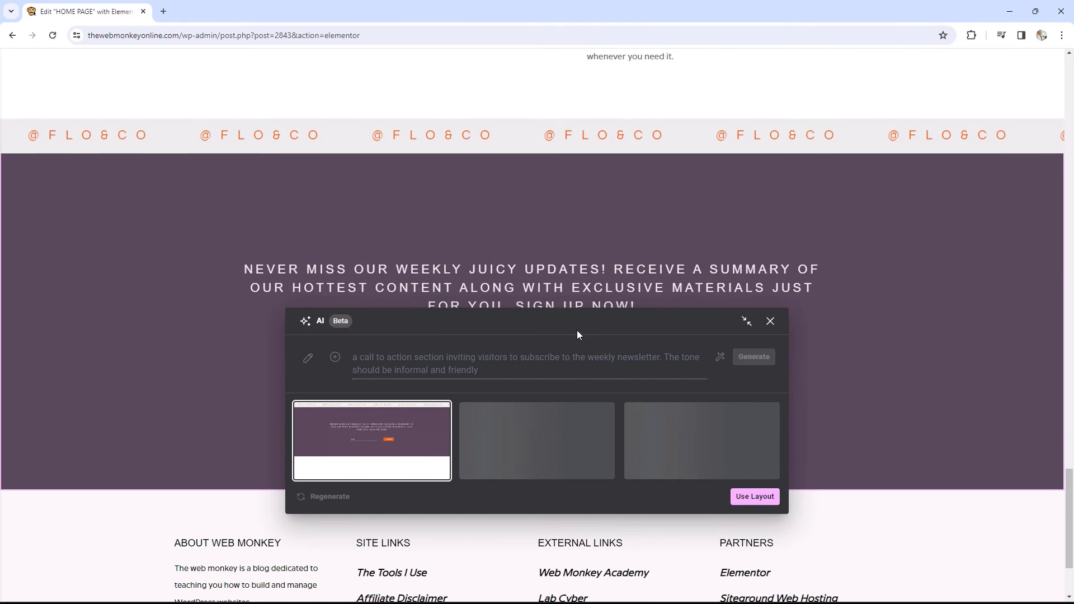
Step: Preview the three generated newsletter layouts on the page, moving the AI dialog aside to examine each one
left_click_drag(532, 330, 556, 434)
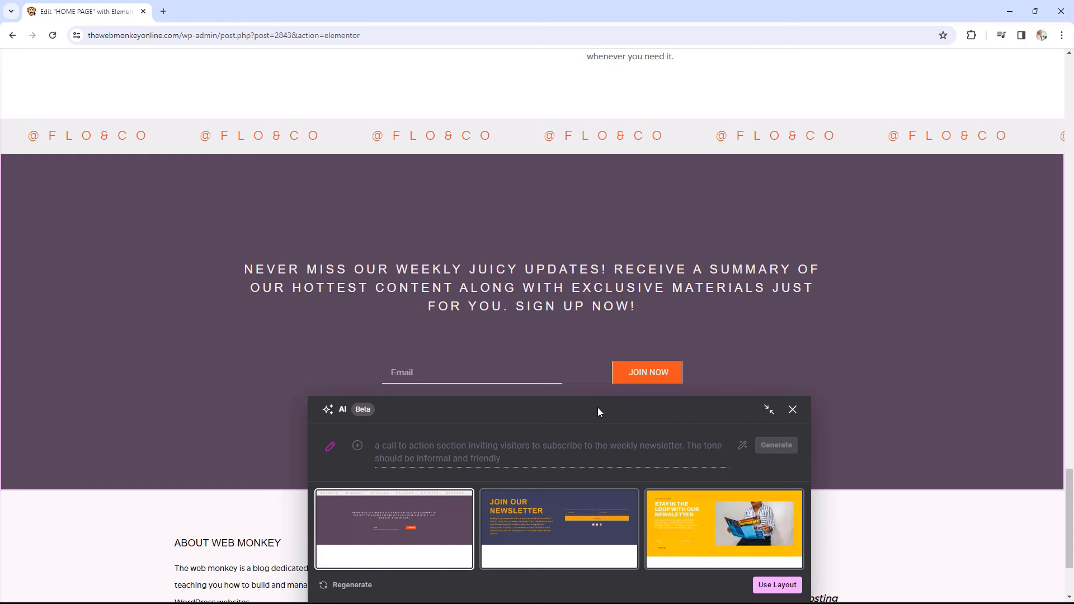
left_click(523, 400)
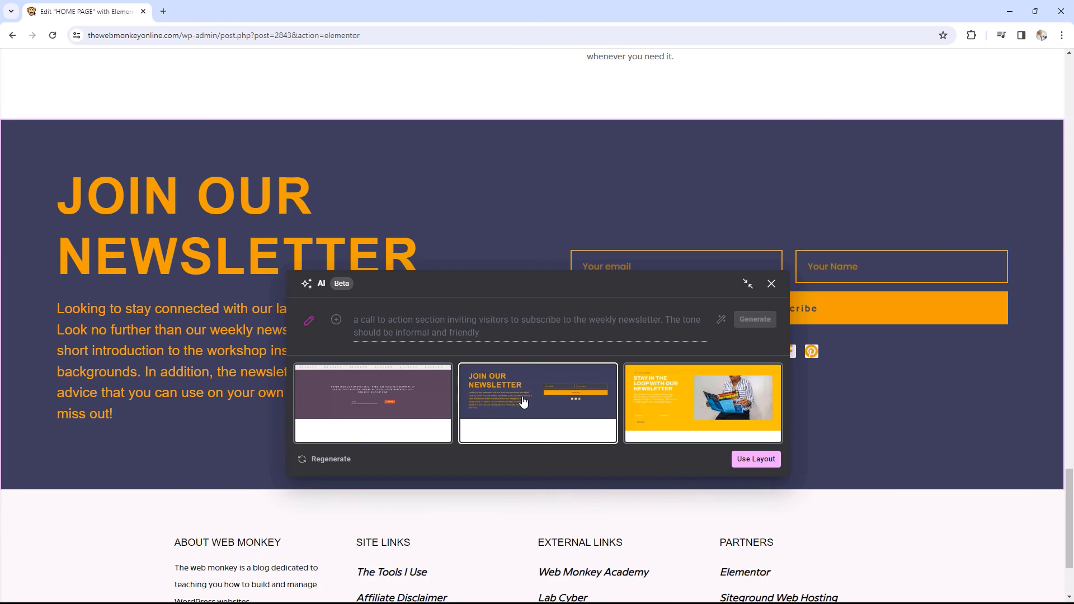
left_click_drag(521, 289, 684, 72)
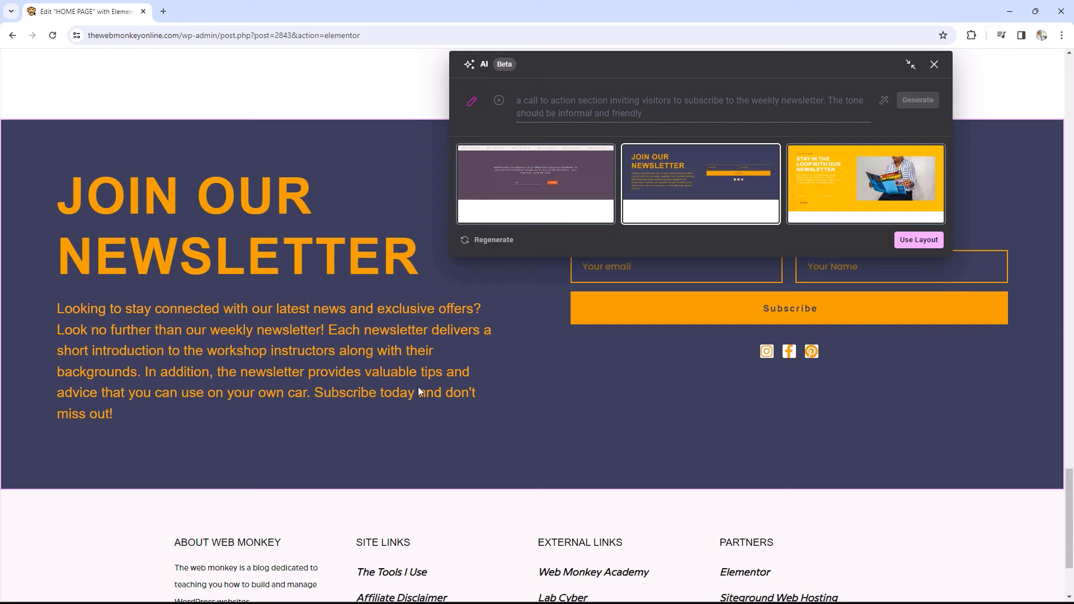
left_click(819, 201)
left_click_drag(726, 69, 769, 200)
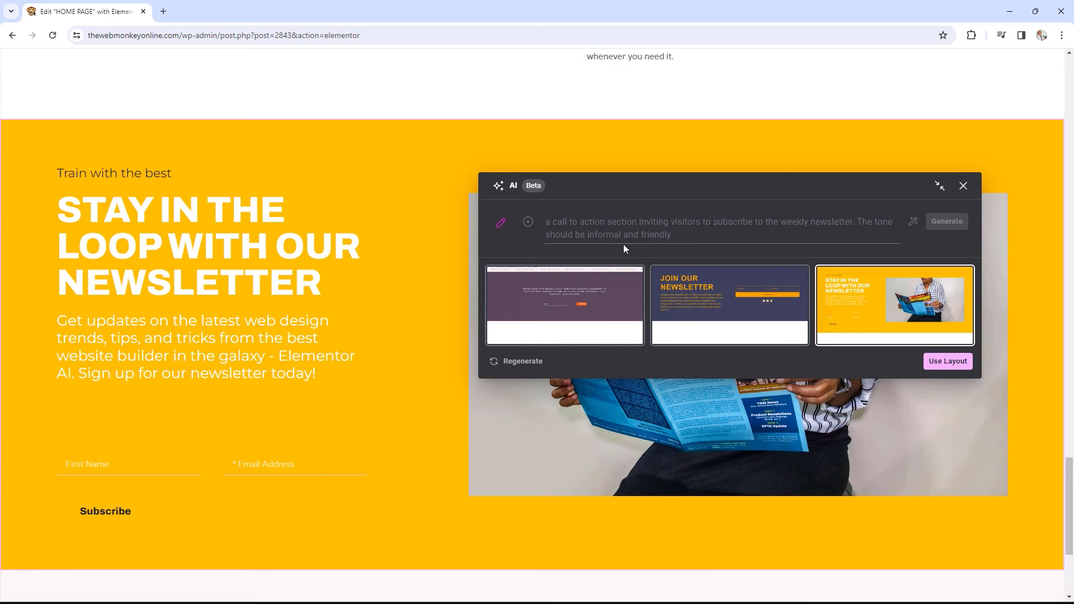
left_click(695, 307)
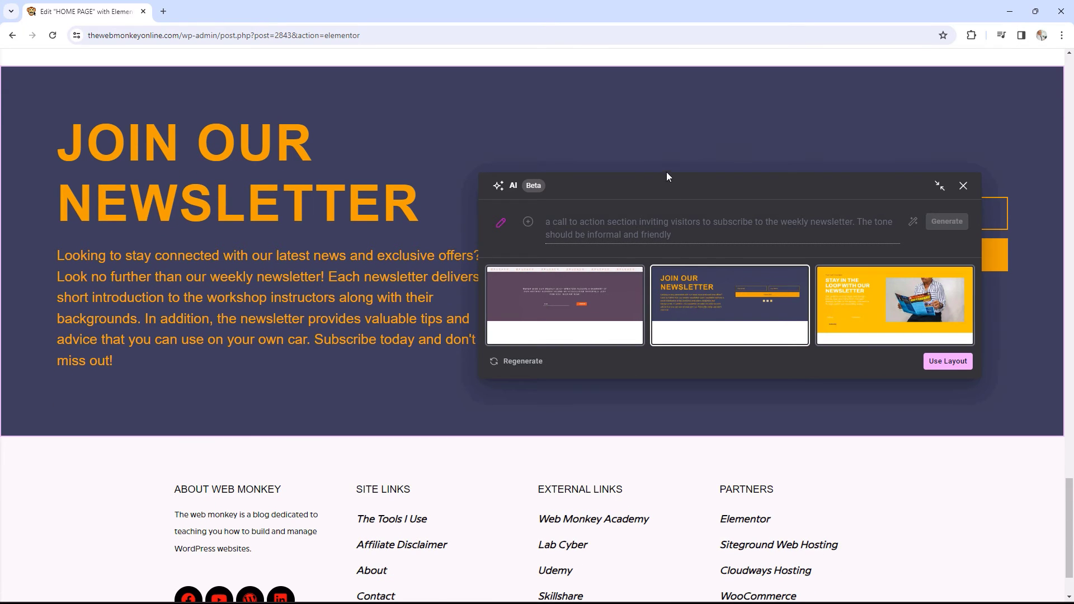
left_click_drag(666, 175, 448, 219)
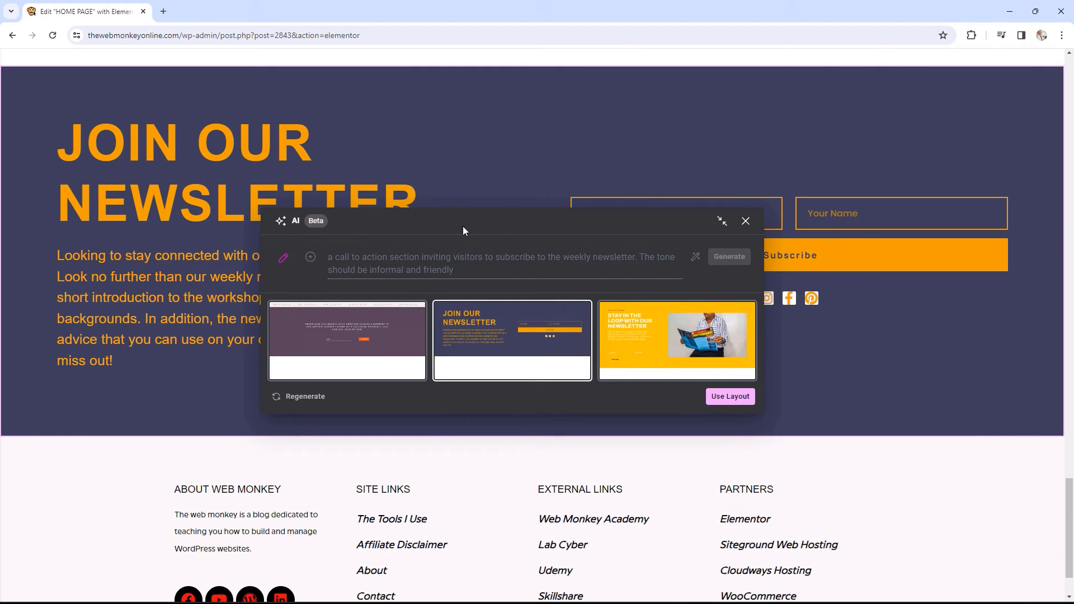
Step: Regenerate the newsletter layouts from the same prompt and preview each of the three new variations on the page
left_click(307, 396)
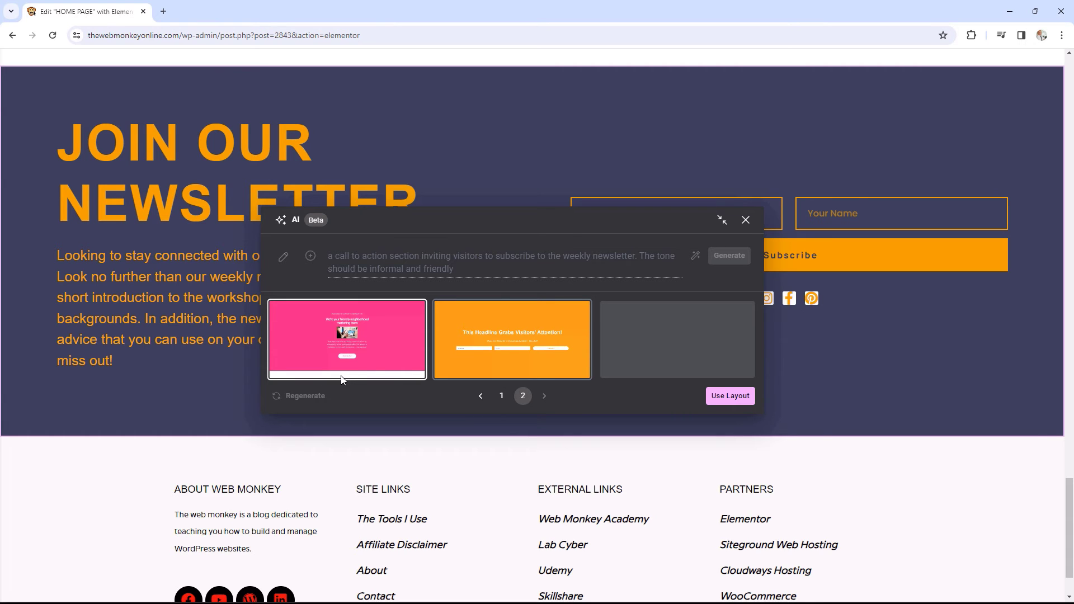
left_click(375, 346)
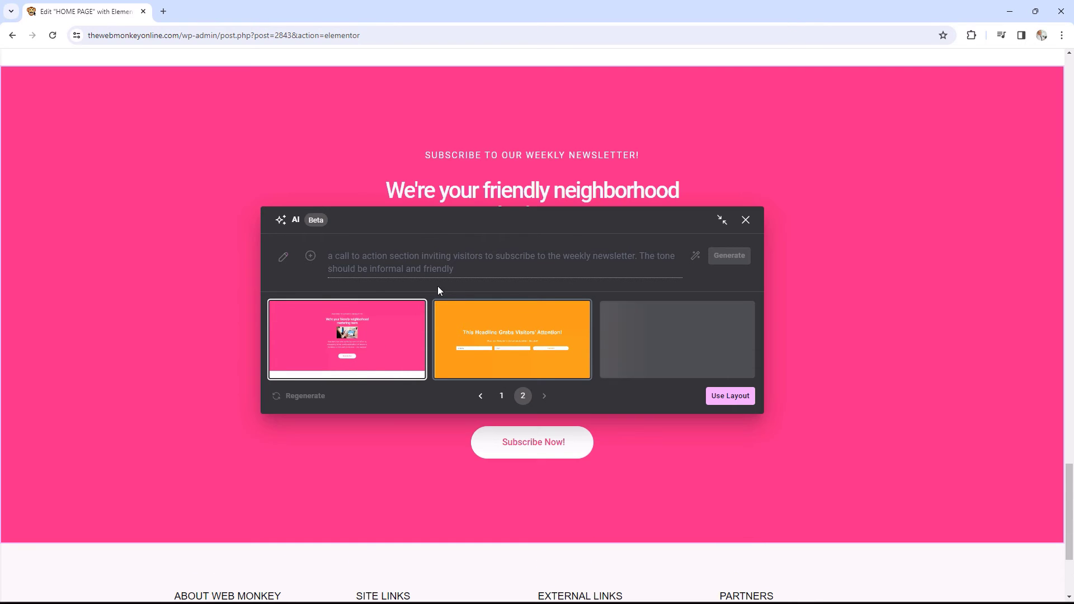
left_click_drag(436, 217, 555, 414)
left_click(441, 404)
left_click_drag(574, 422, 450, 253)
left_click(615, 375)
left_click_drag(525, 260, 554, 359)
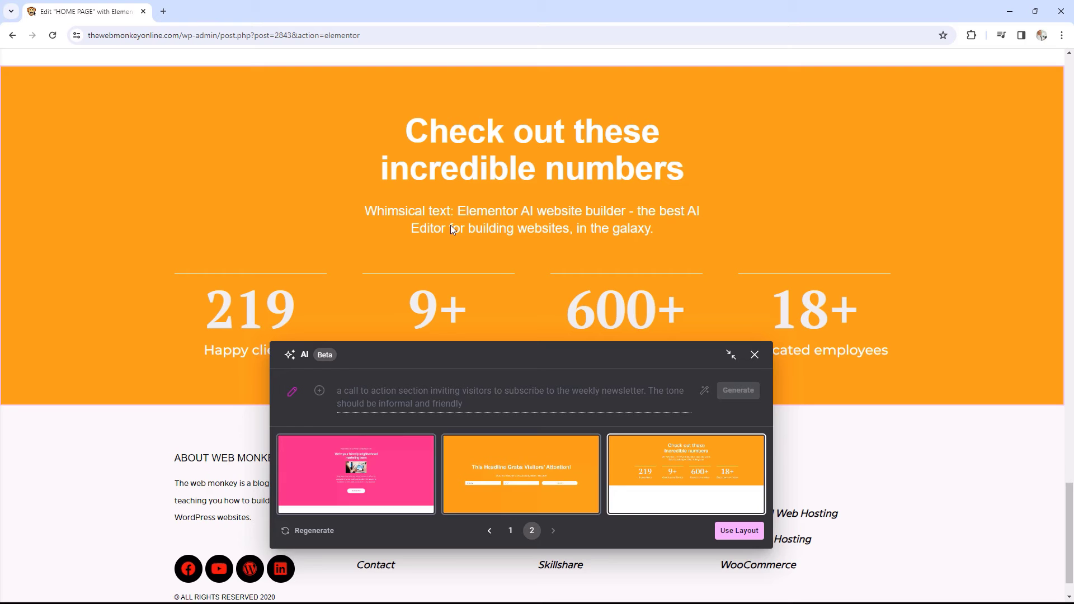
Step: Insert the "Join Our Newsletter" layout from the first set of results and review it together with the services section above
left_click(511, 530)
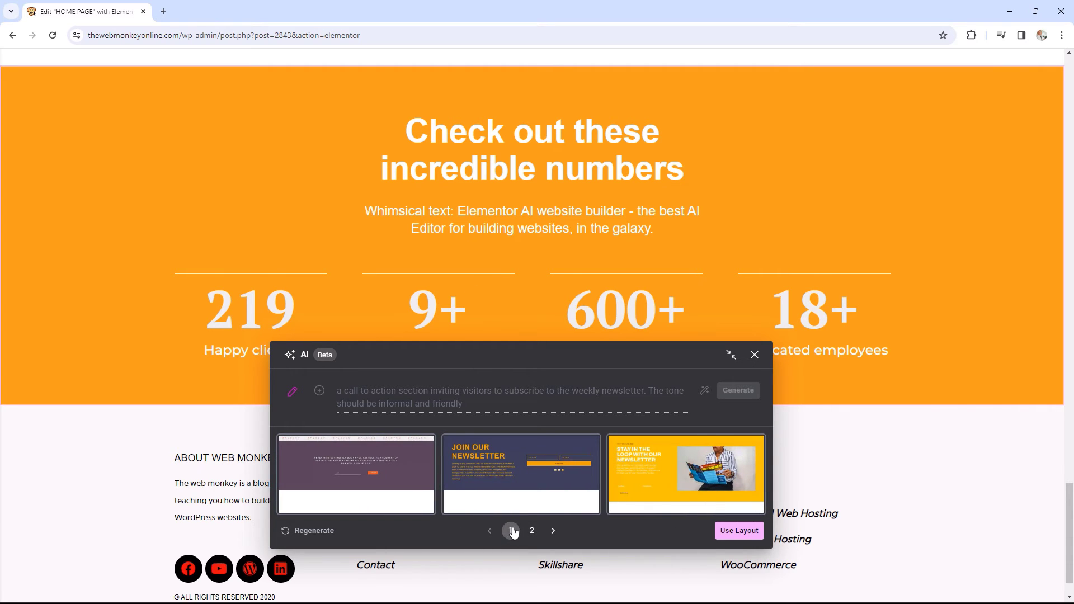
left_click(519, 480)
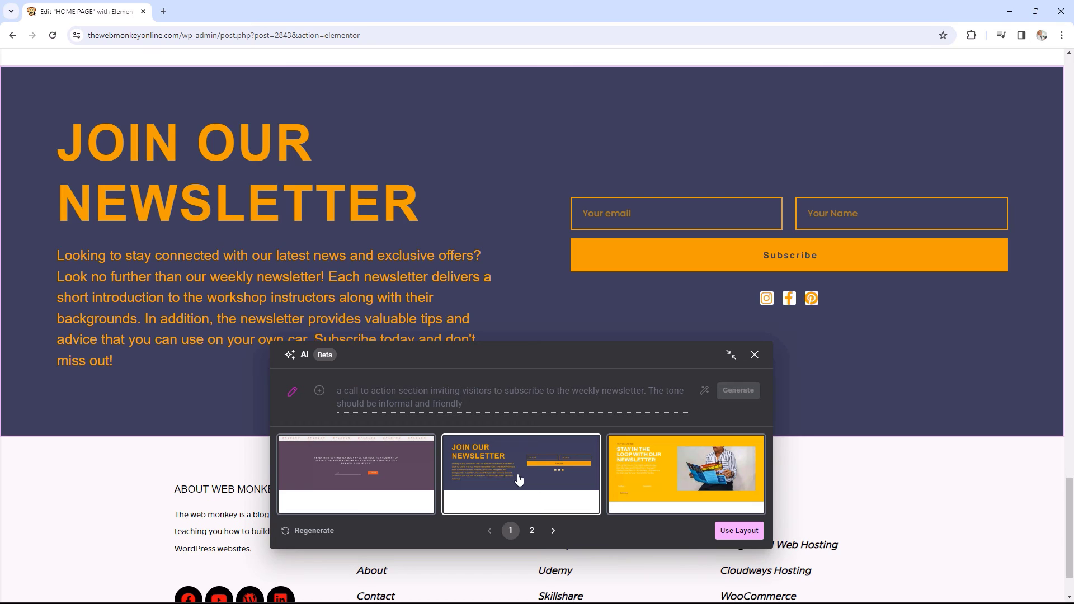
left_click(739, 531)
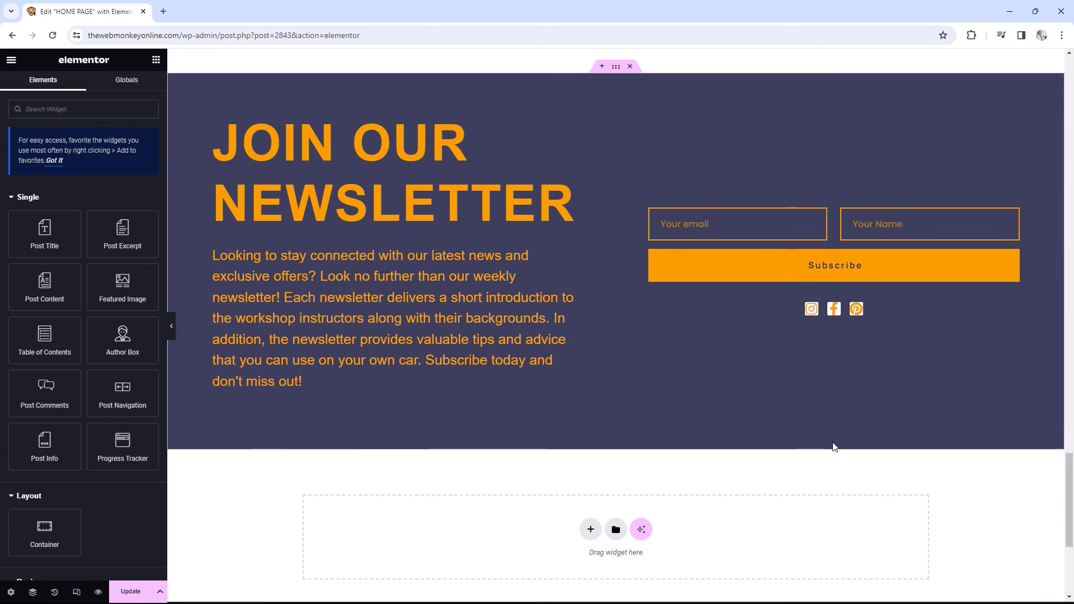
scroll(834, 445, "up", 5)
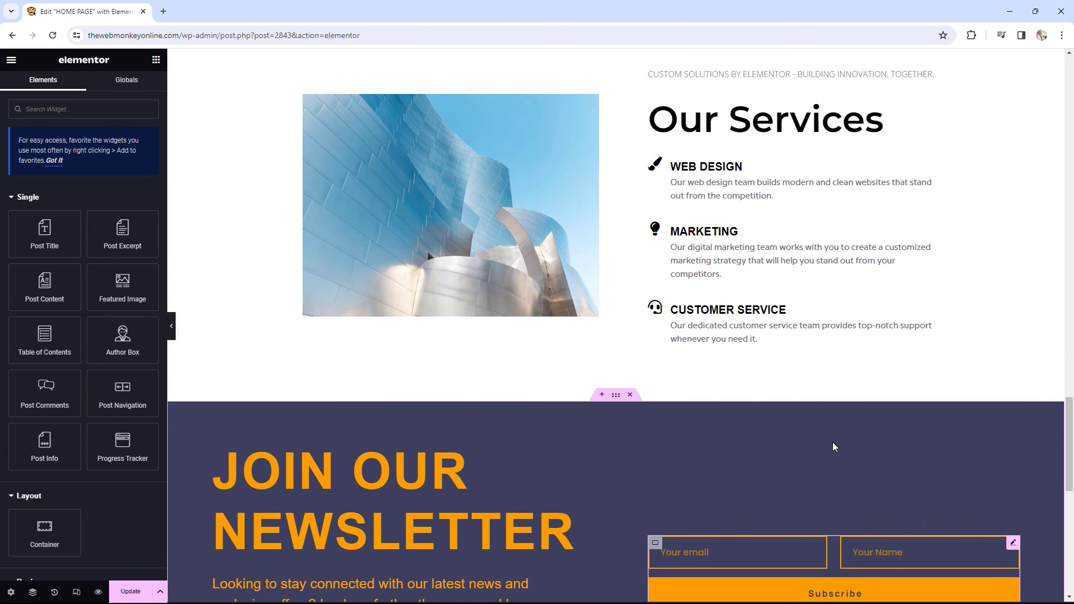
scroll(834, 445, "up", 1)
scroll(833, 445, "down", 3)
scroll(833, 446, "up", 4)
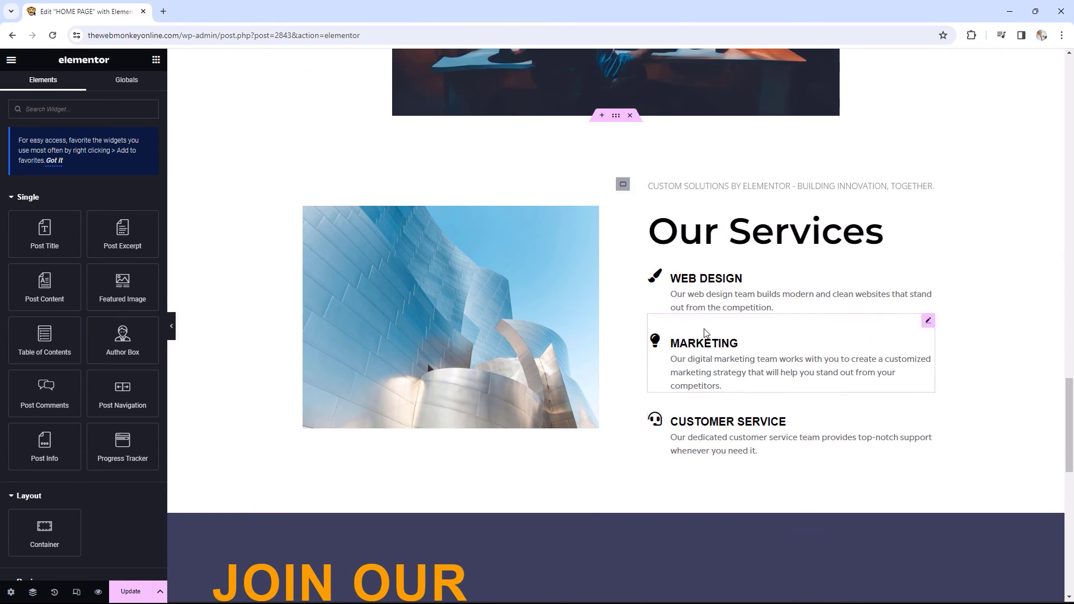
scroll(805, 275, "down", 6)
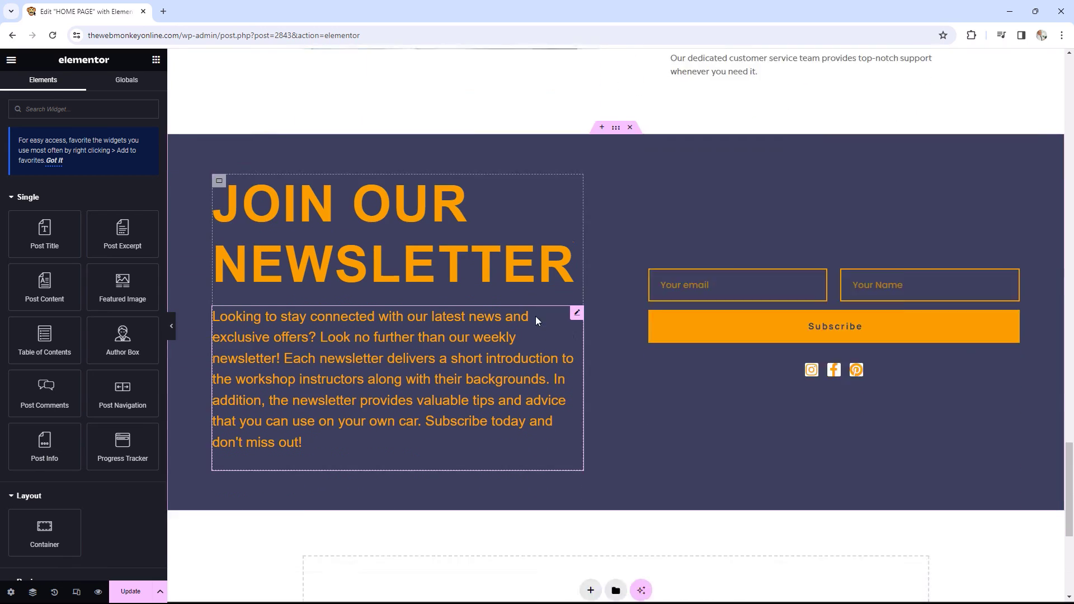
Step: Open the AI layout generator in the empty area below the newsletter section and browse its suggested prompts
scroll(558, 320, "down", 3)
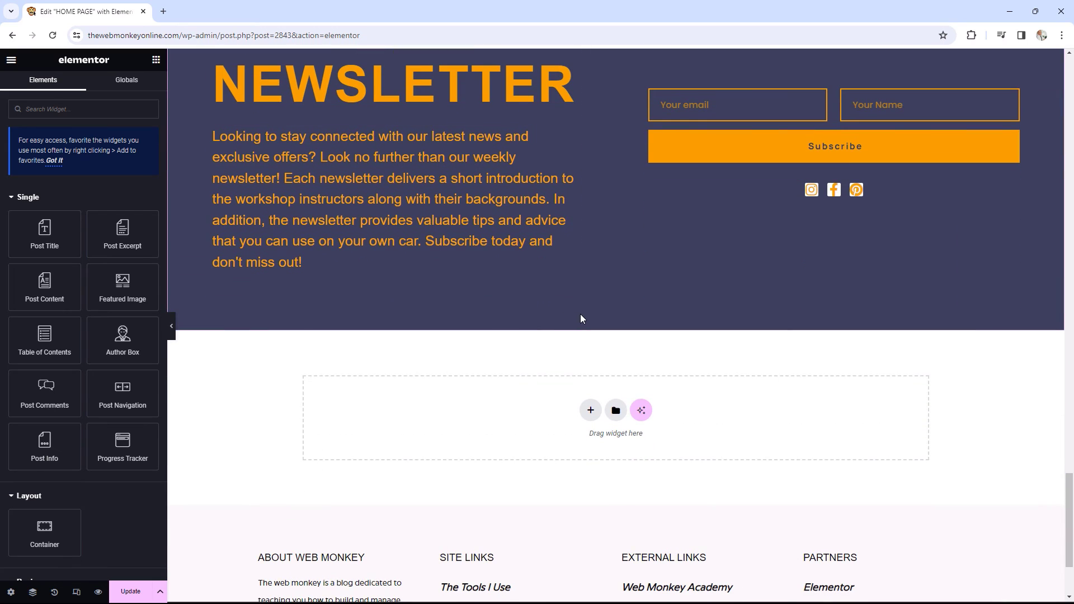
left_click(641, 411)
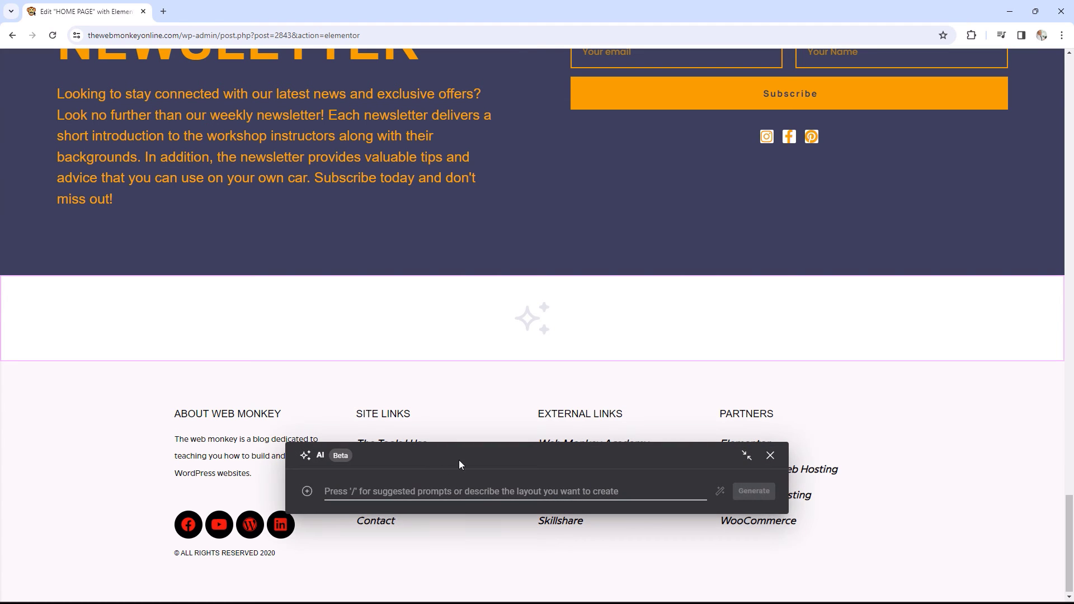
key("/")
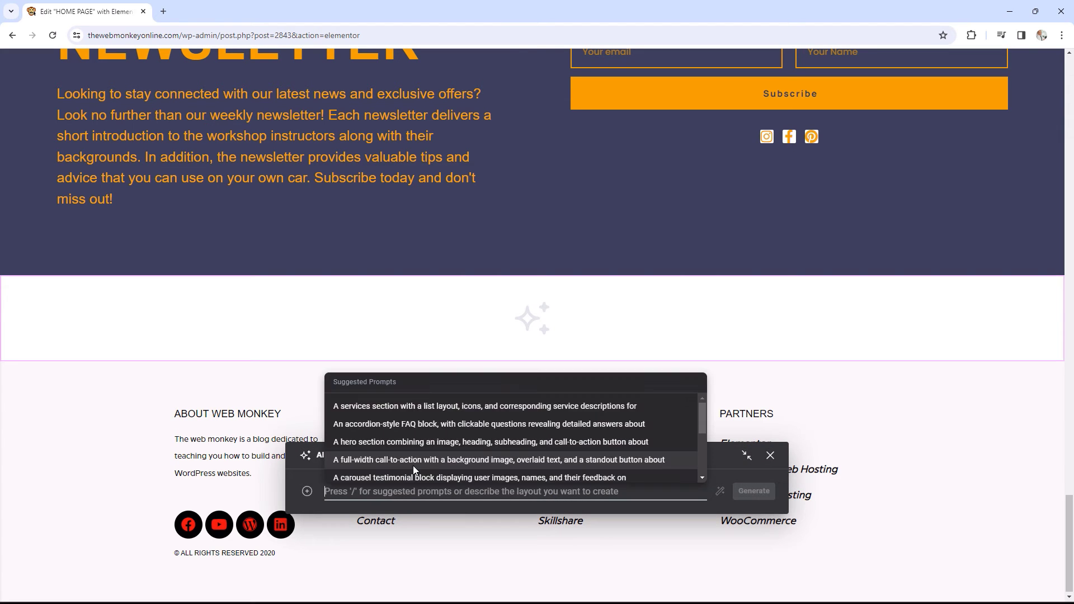
scroll(570, 420, "down", 2)
scroll(569, 420, "down", 2)
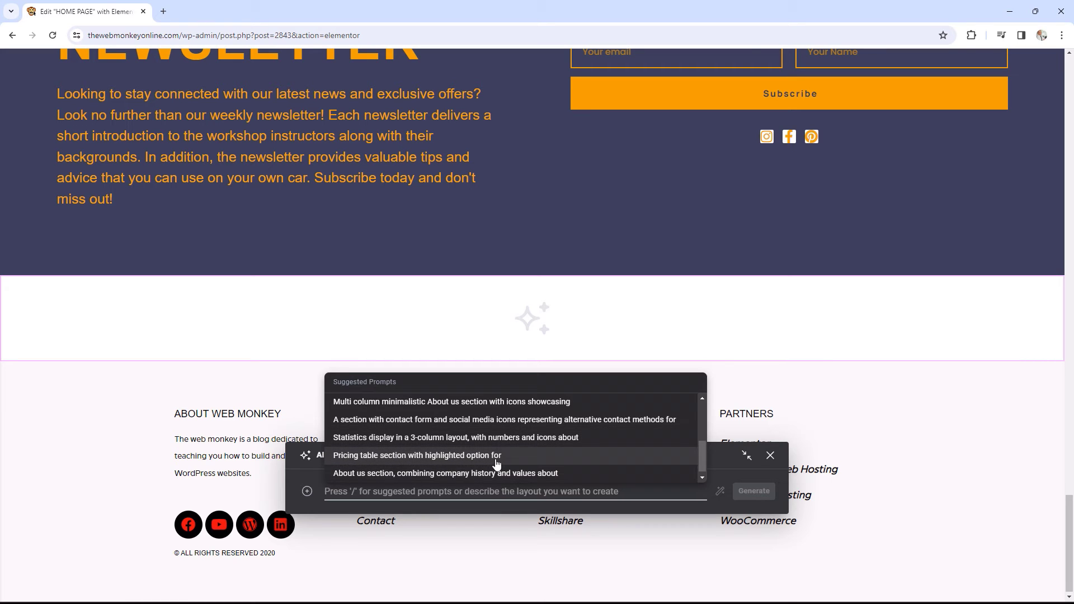
scroll(496, 463, "up", 2)
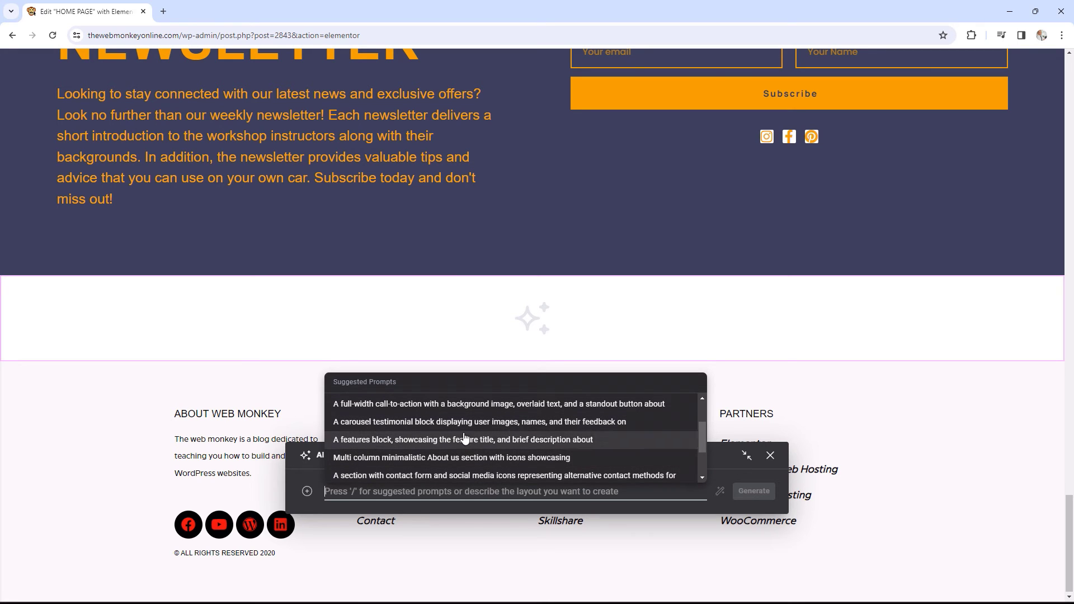
scroll(424, 436, "up", 2)
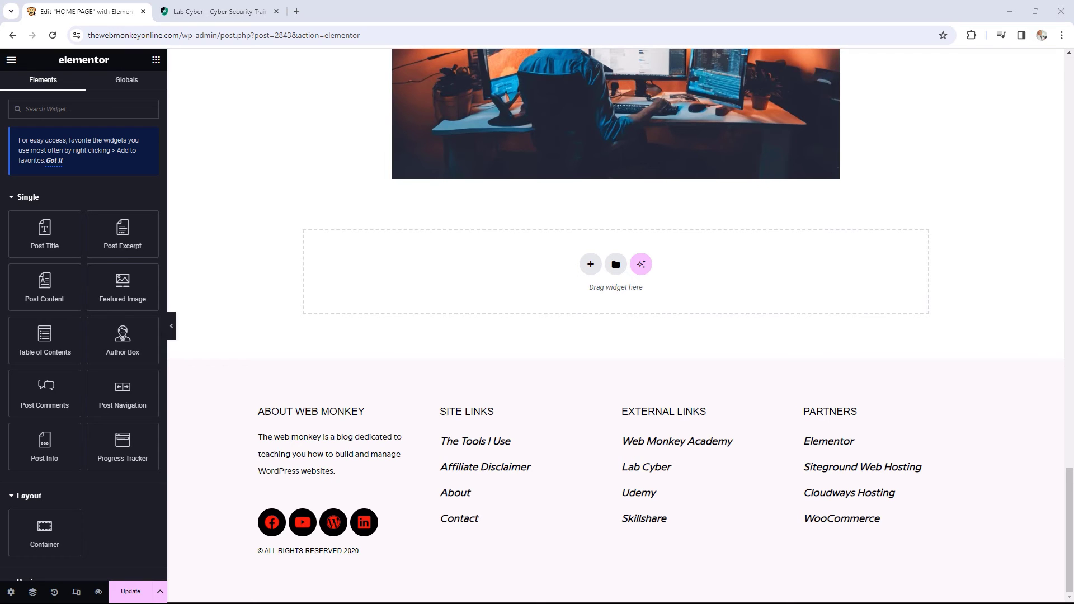
Step: Switch to the Lab Cyber website and examine its home page sections as a reference for a layout
left_click(215, 11)
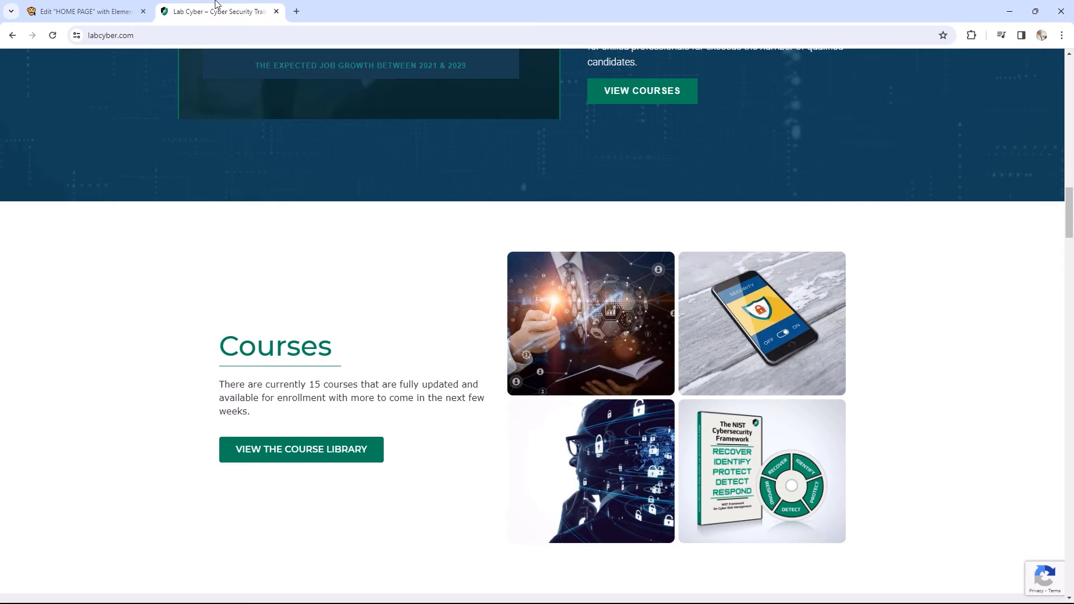
scroll(987, 335, "up", 5)
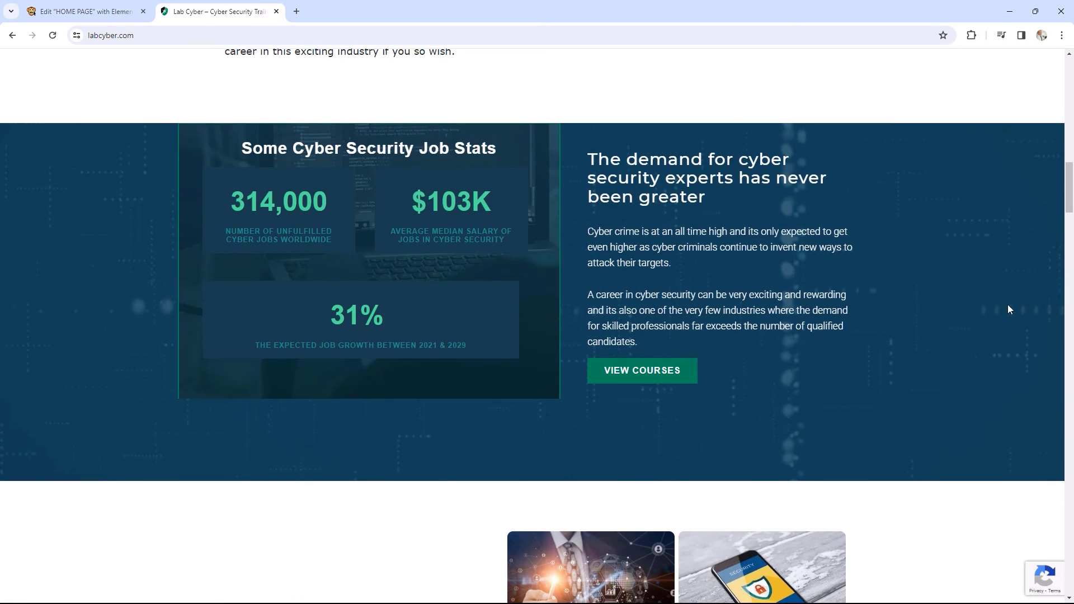
left_click_drag(1069, 191, 1033, 345)
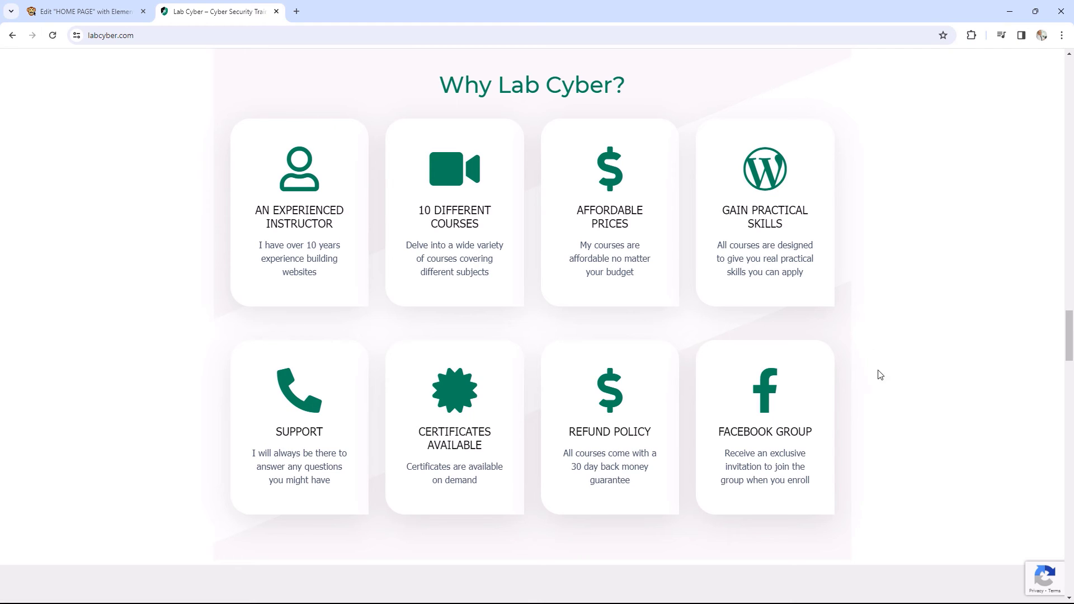
Step: Switch back to the Elementor page and start a website reference in the AI layout generator for the empty area below the newsletter section
left_click(65, 4)
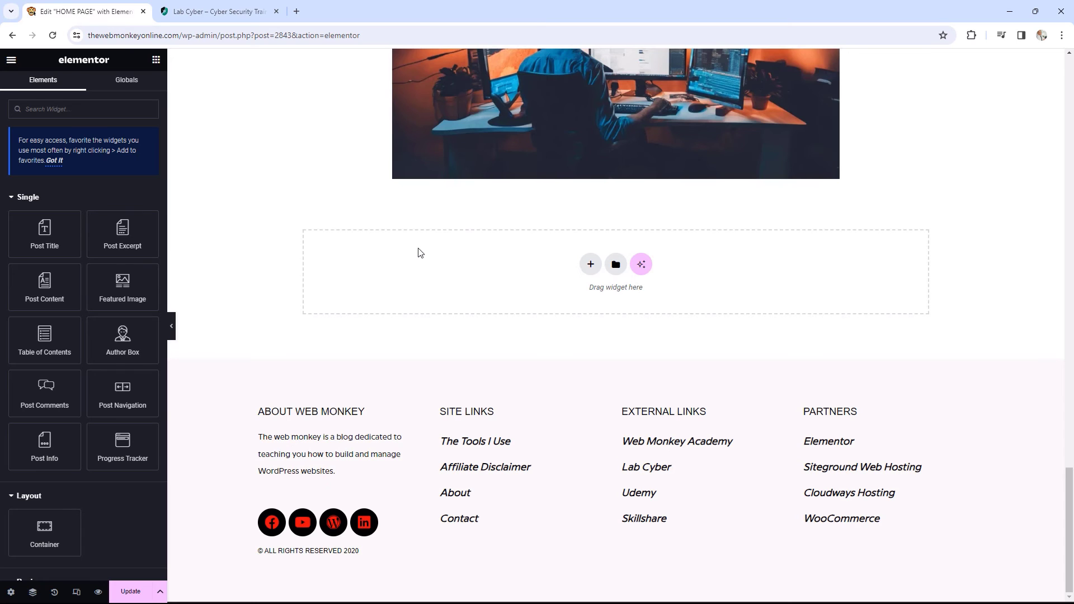
left_click(642, 264)
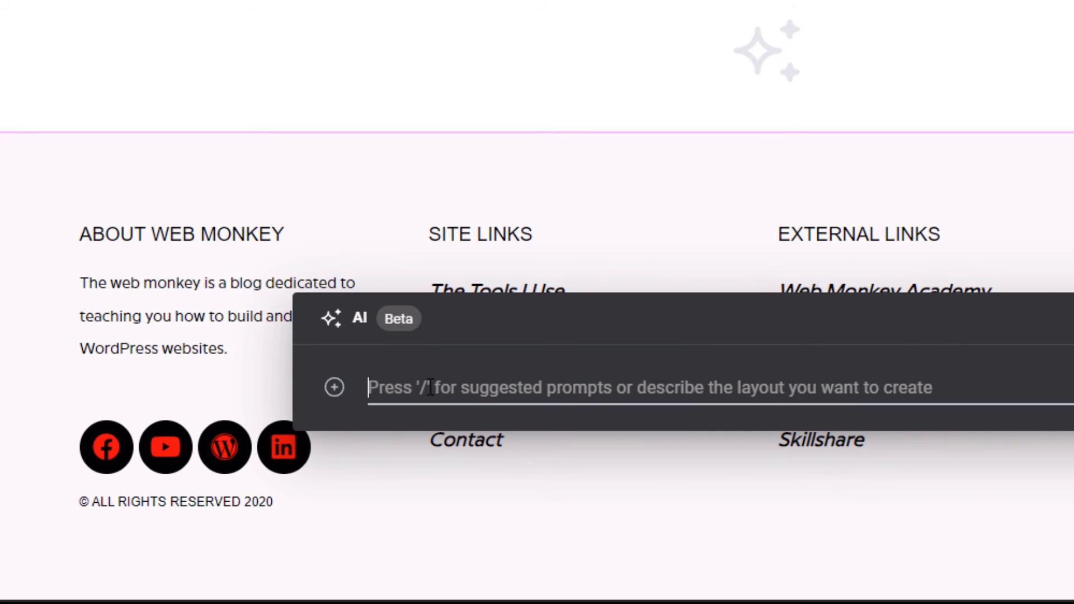
left_click(335, 391)
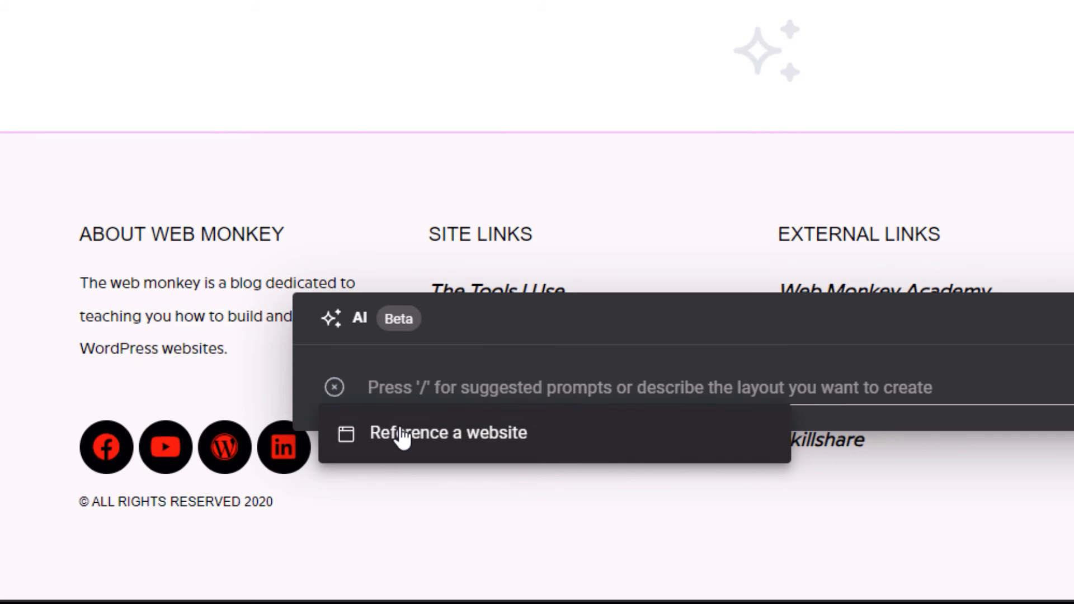
left_click(403, 436)
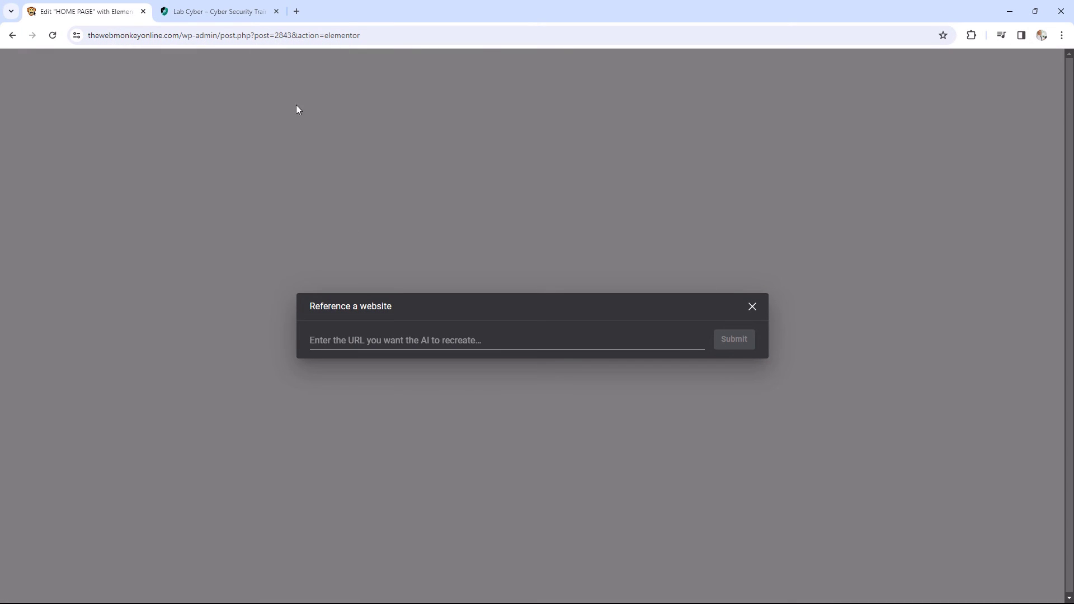
Step: Copy the Lab Cyber home page address and submit it as the website for the AI to reference
left_click(218, 11)
left_click(117, 35)
right_click(119, 36)
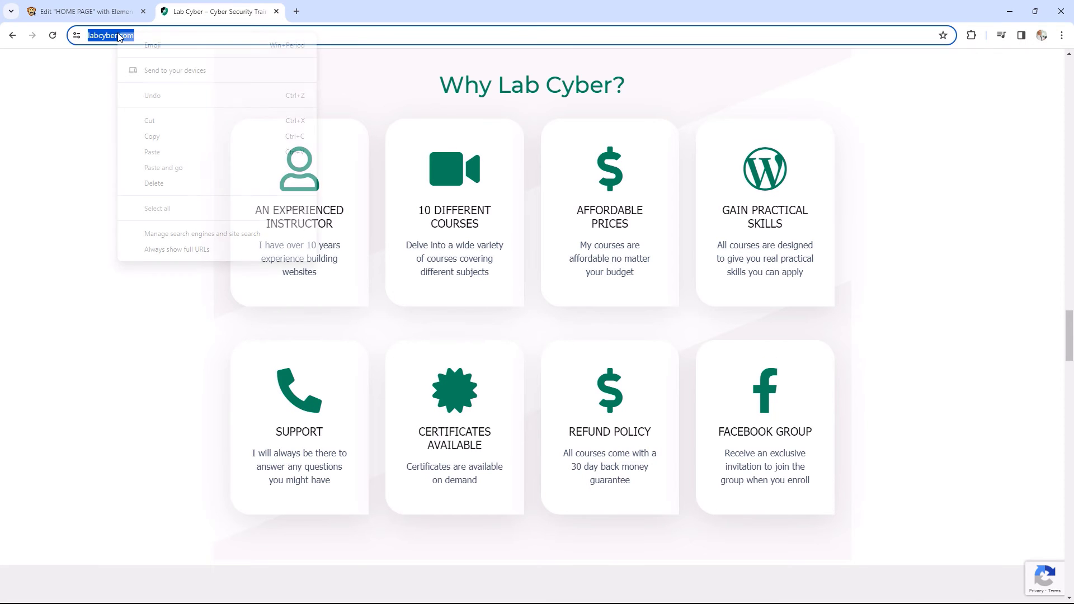
left_click(156, 137)
left_click(106, 11)
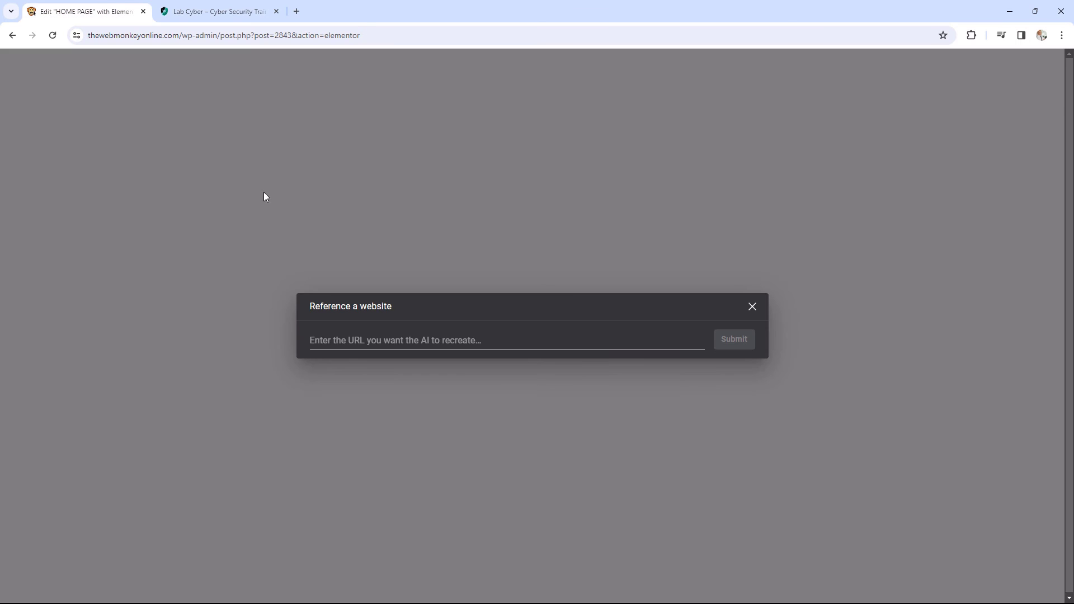
left_click(327, 340)
right_click(328, 337)
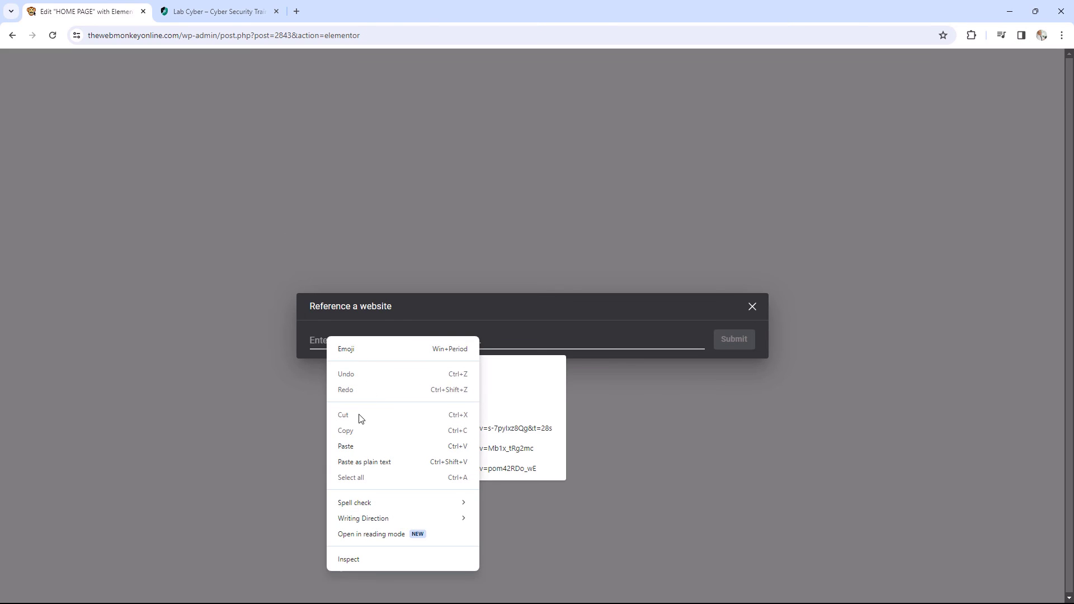
left_click(354, 447)
left_click(743, 341)
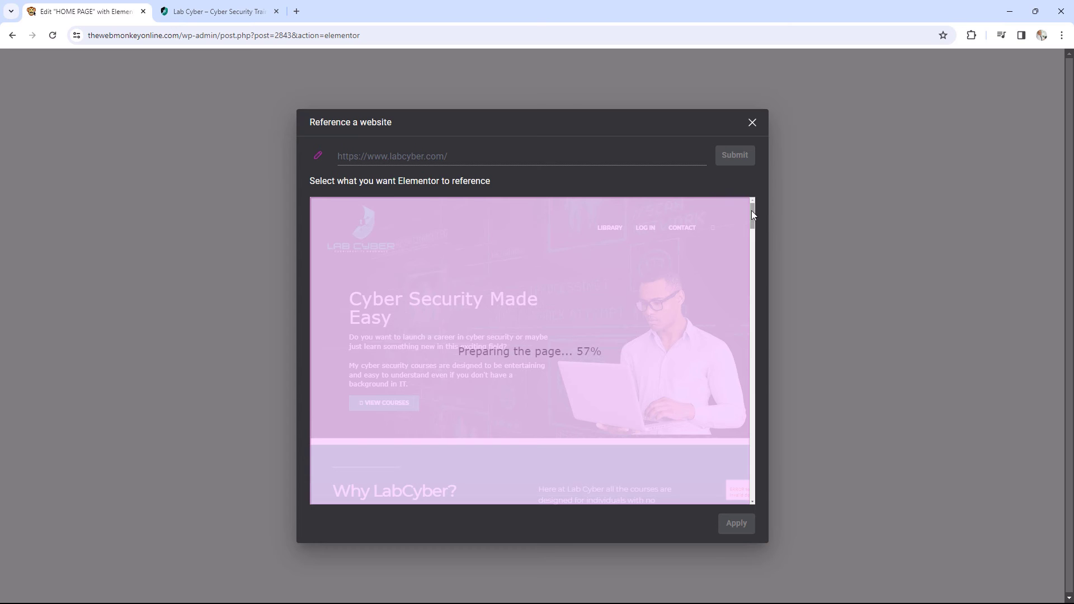
Step: Choose the "Why Lab Cyber?" section of the referenced page, apply it and generate layouts without an extra prompt
left_click_drag(751, 211, 738, 350)
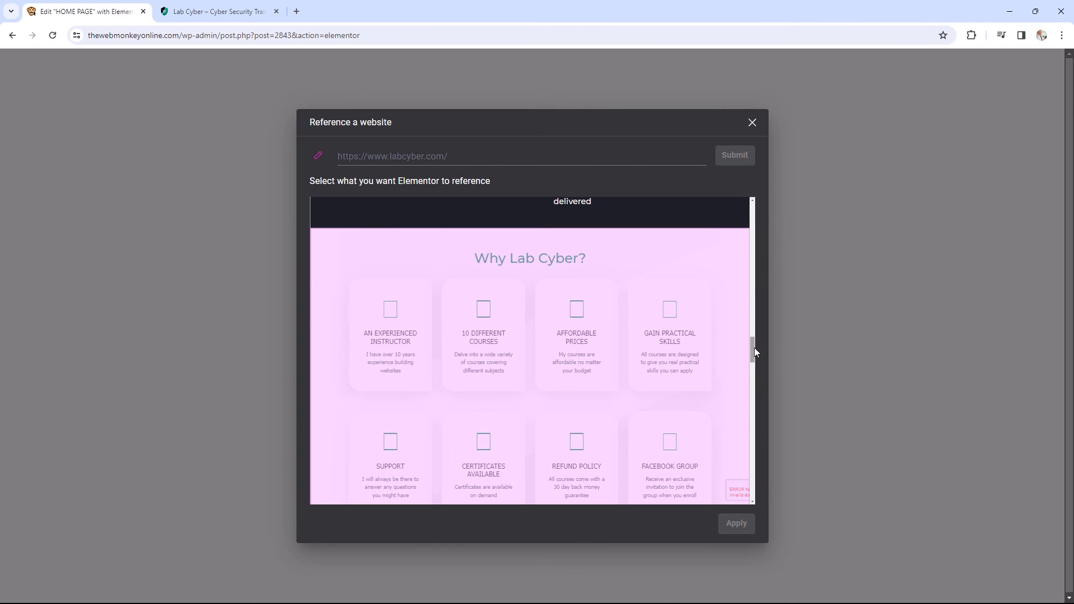
left_click_drag(754, 352, 753, 317)
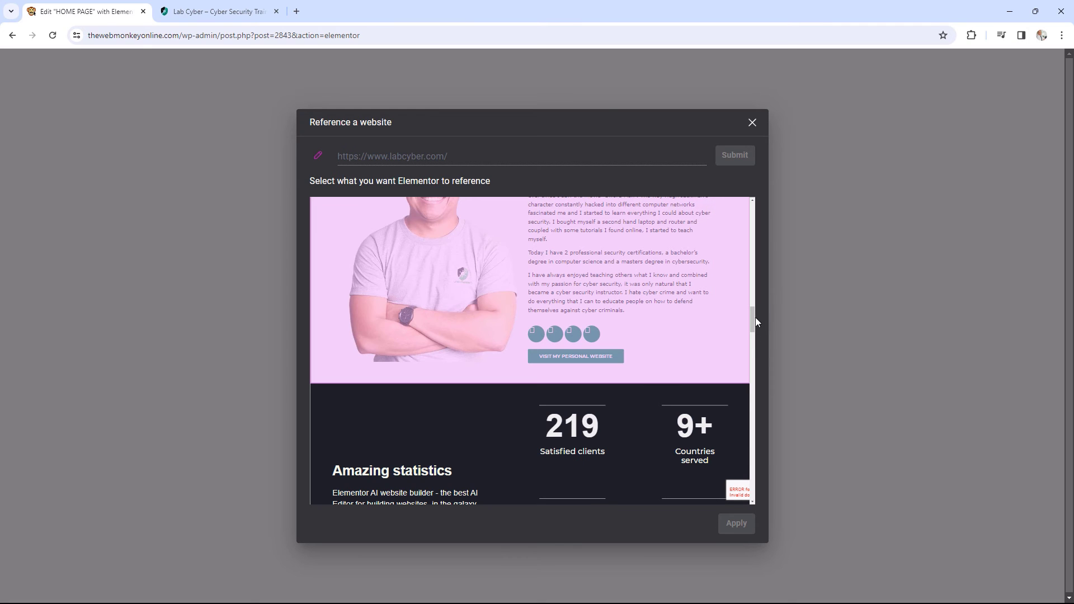
left_click_drag(753, 318, 750, 345)
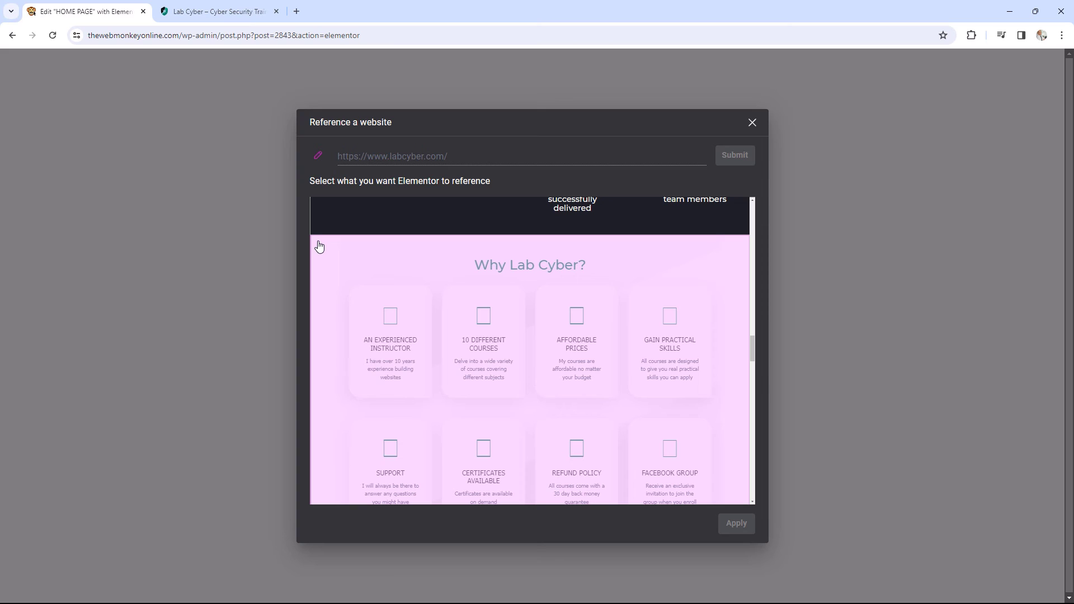
left_click(319, 246)
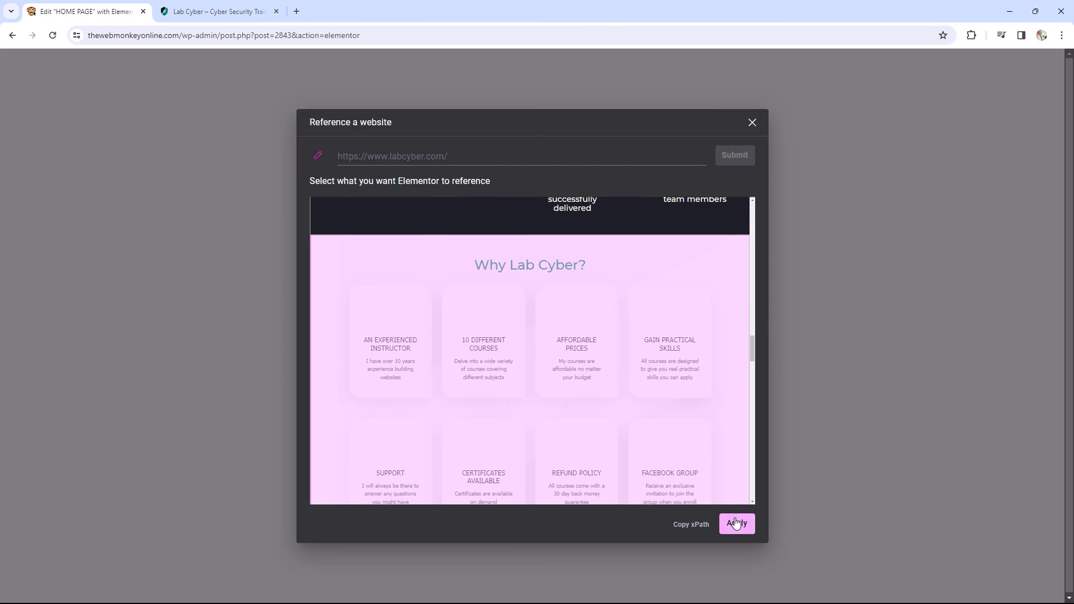
left_click(737, 524)
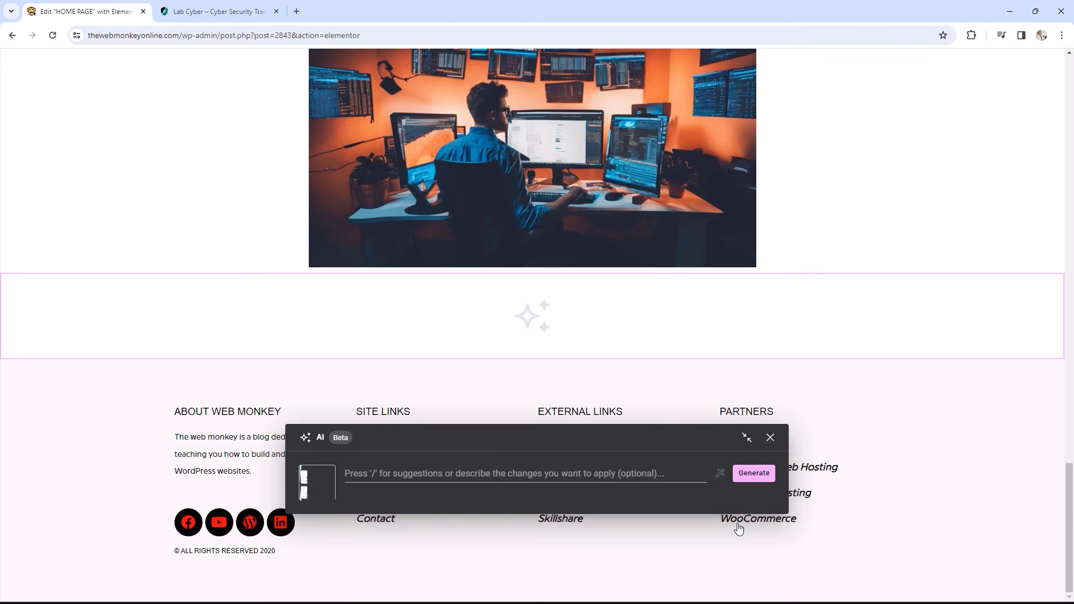
left_click(752, 474)
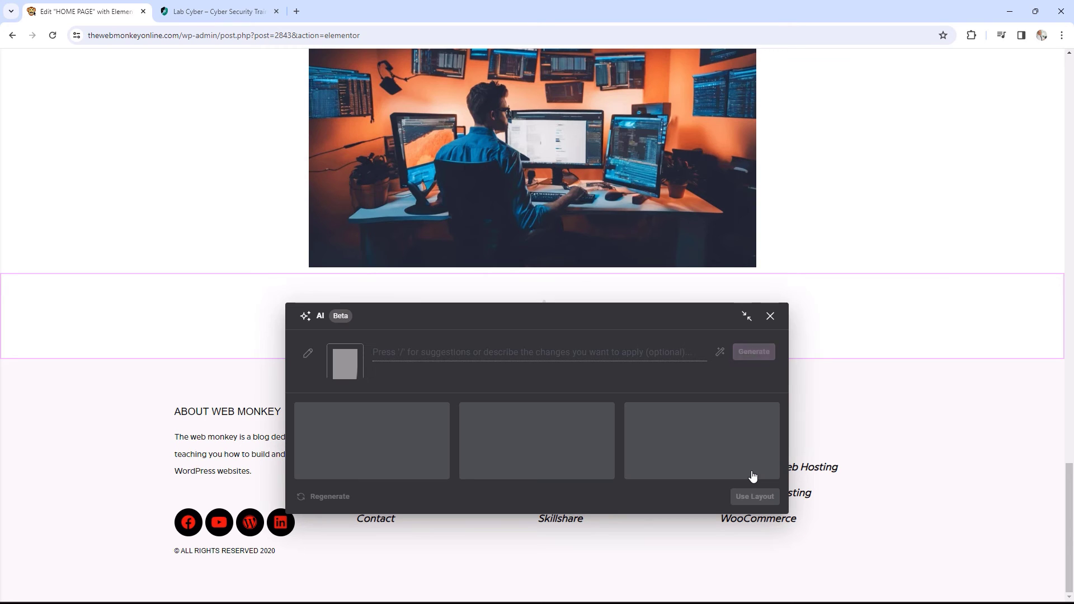
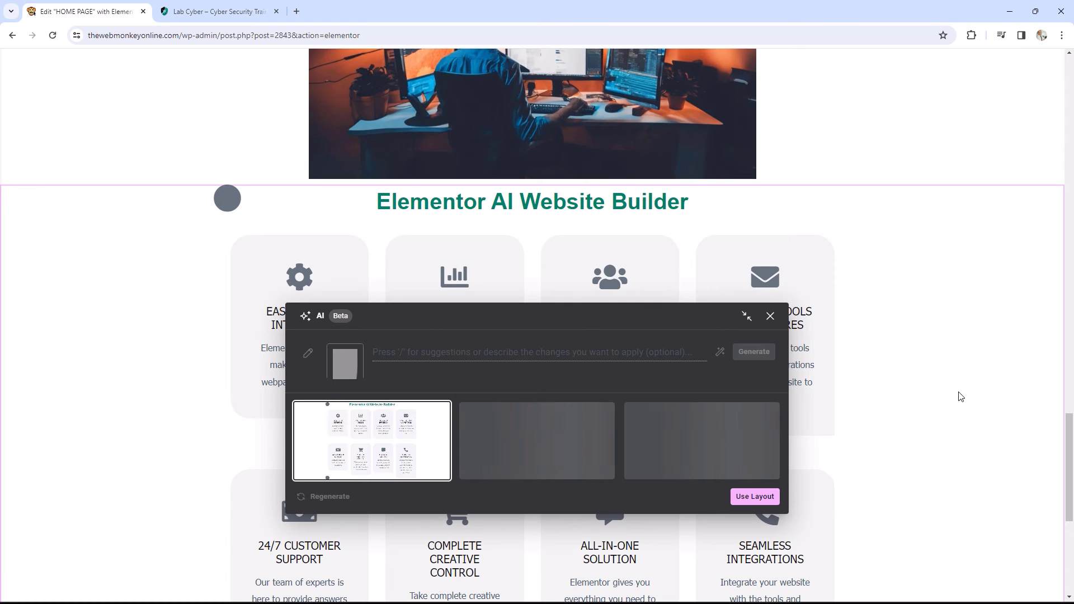
Step: Examine the first generated layout on the page and compare it with the original "Why Lab Cyber?" section on the Lab Cyber website
scroll(956, 393, "down", 5)
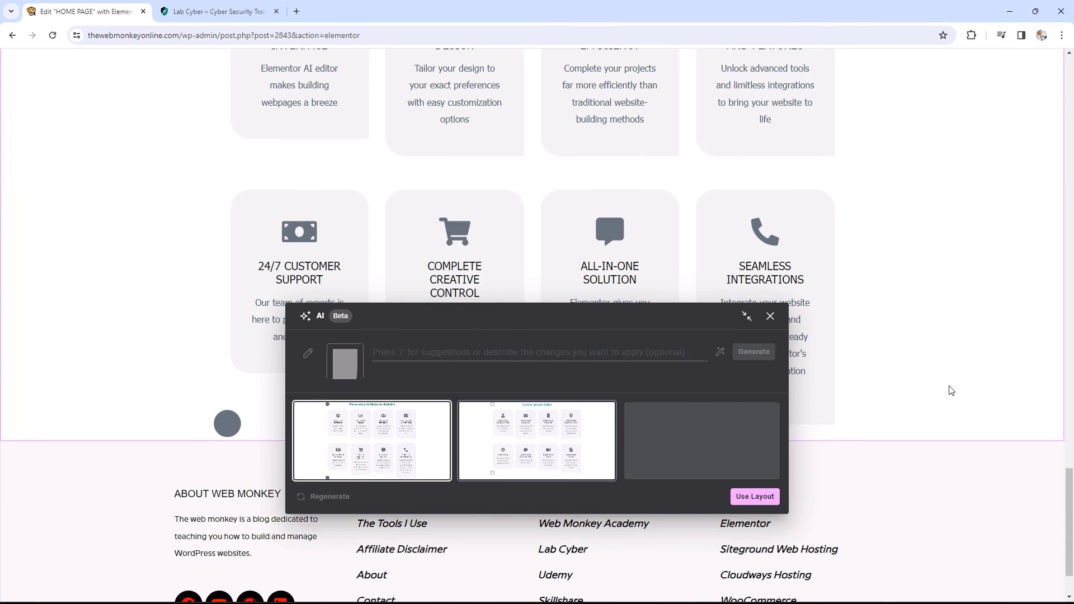
scroll(951, 390, "up", 3)
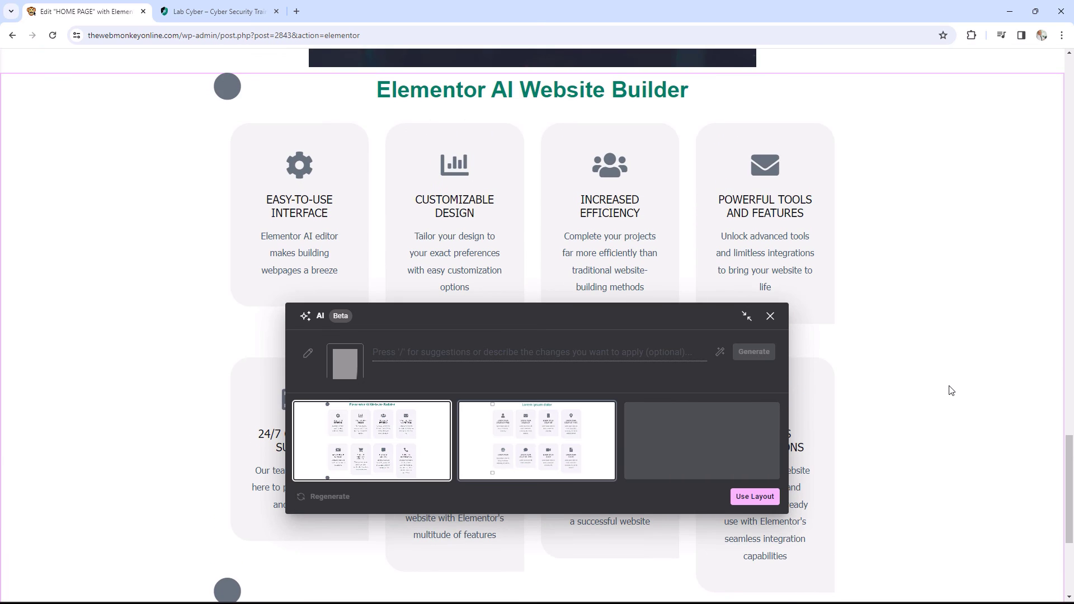
left_click(227, 11)
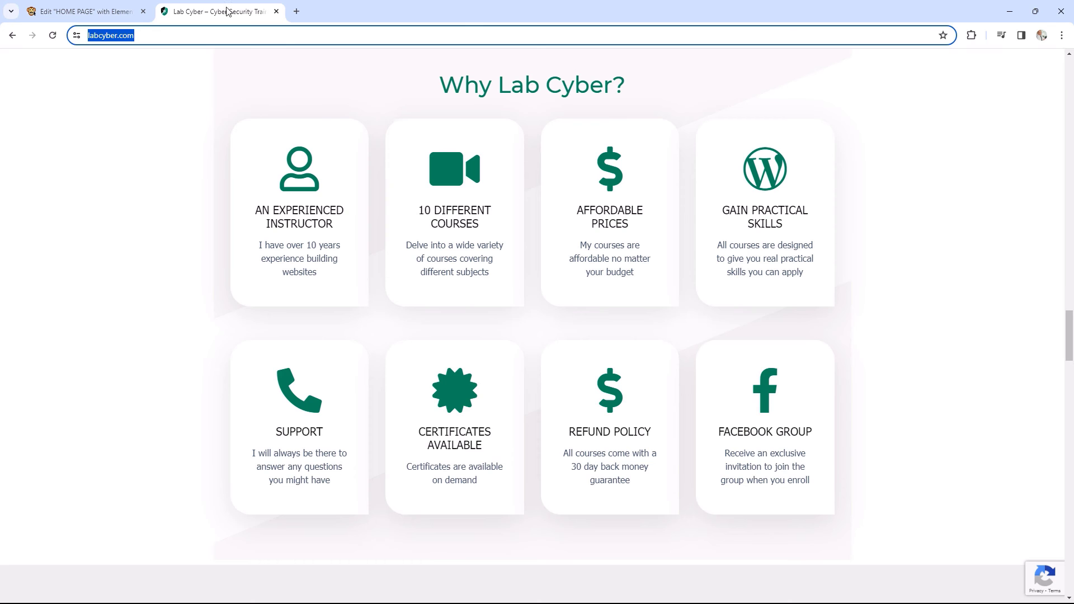
left_click(94, 12)
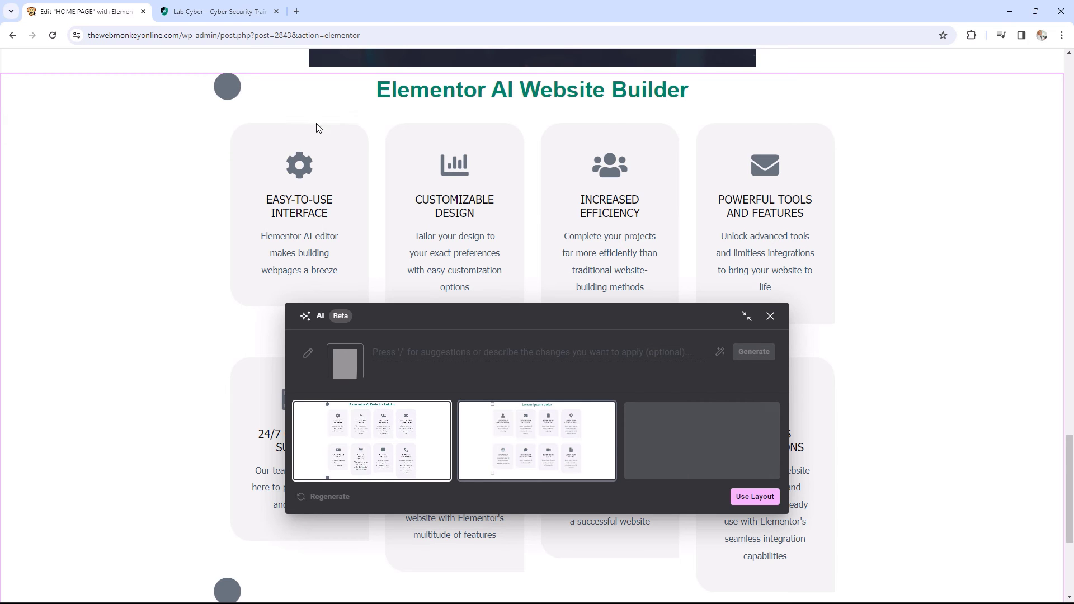
Step: Preview both generated variations on the page and insert the "Elementor AI Website Builder" layout
left_click(536, 444)
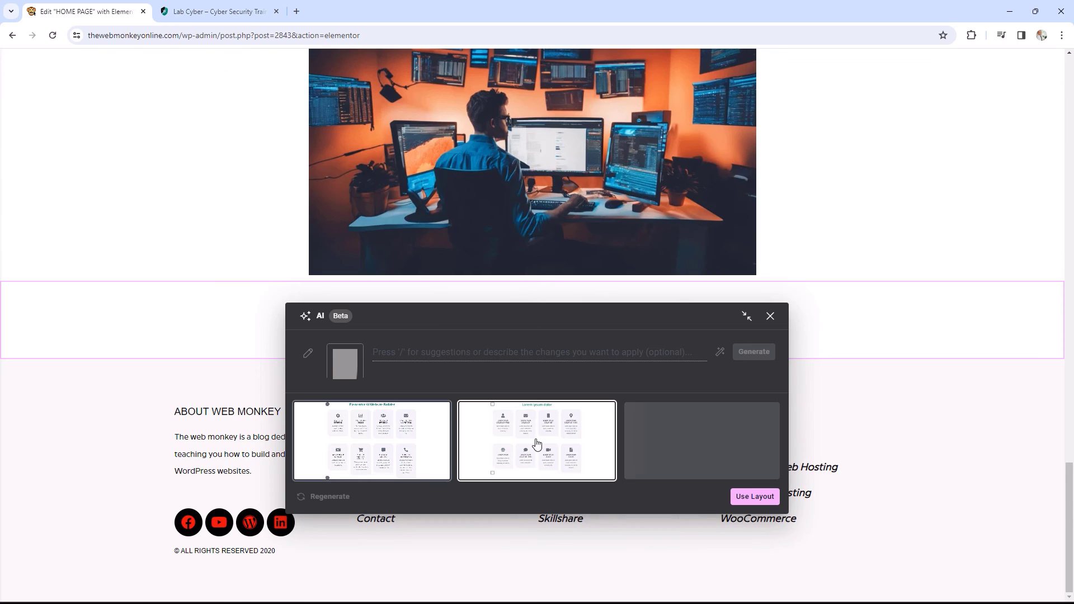
left_click_drag(538, 317, 606, 325)
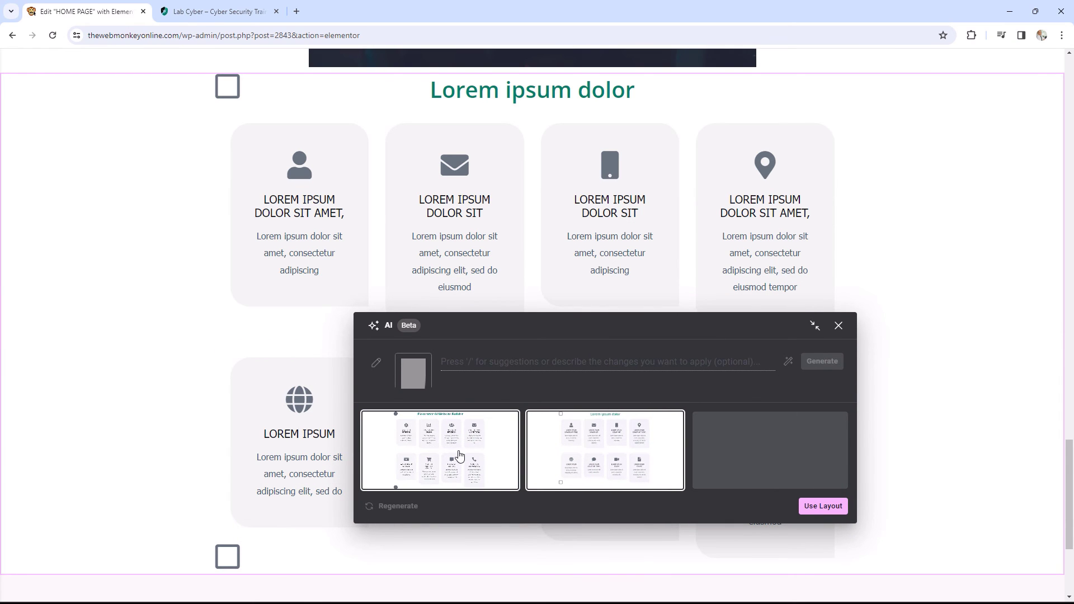
left_click(442, 442)
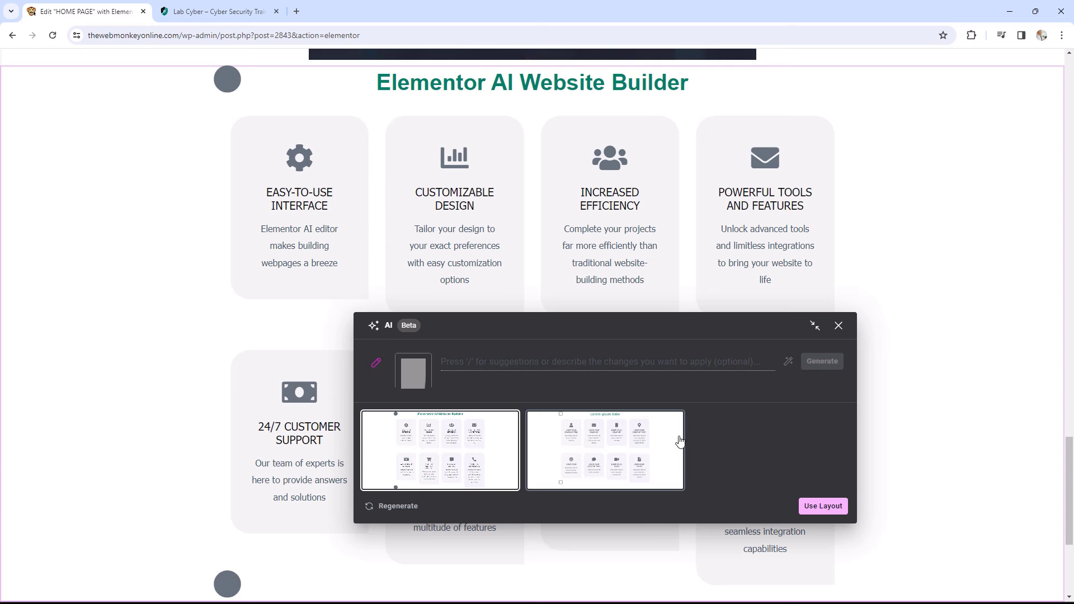
left_click_drag(662, 326, 603, 309)
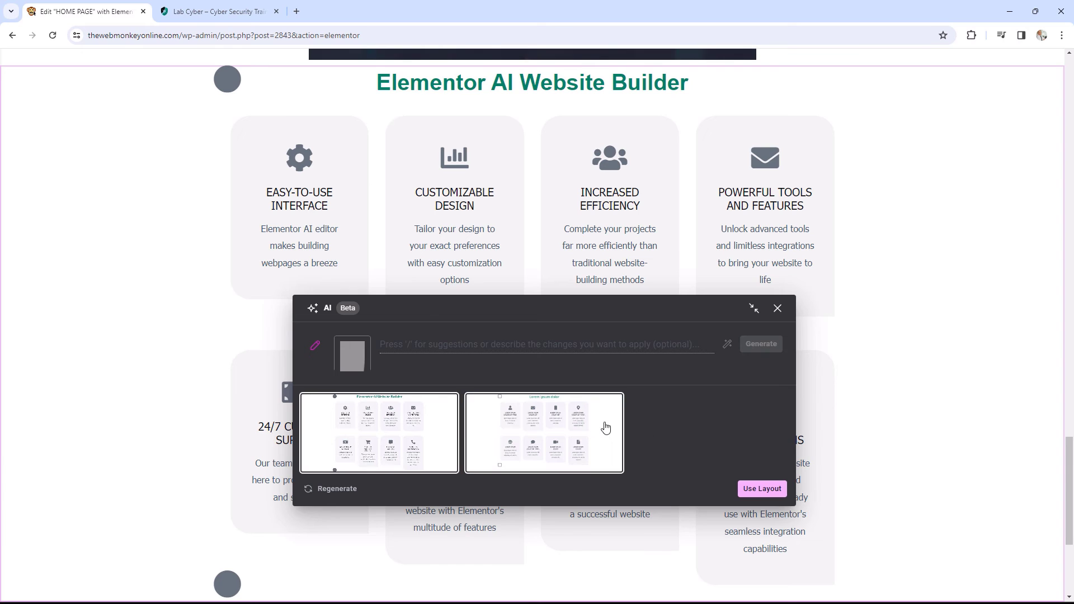
left_click(525, 443)
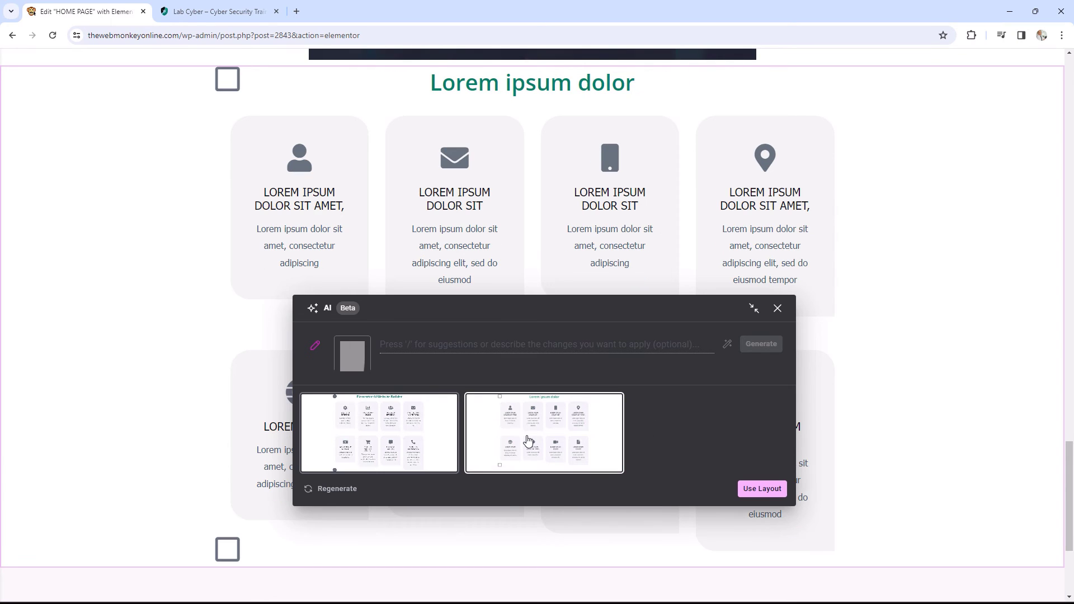
left_click(406, 445)
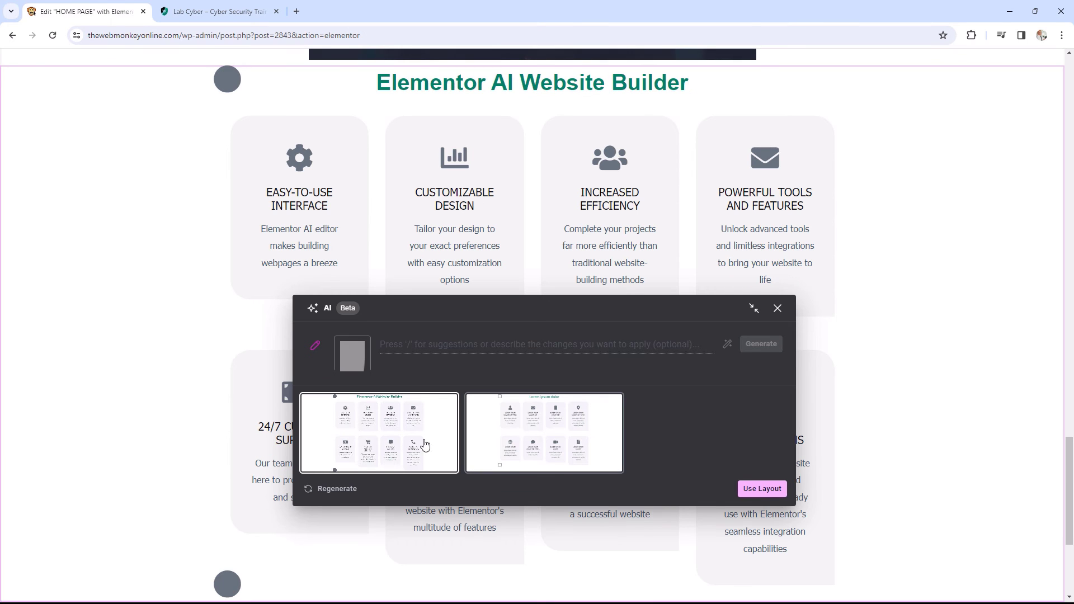
left_click(761, 488)
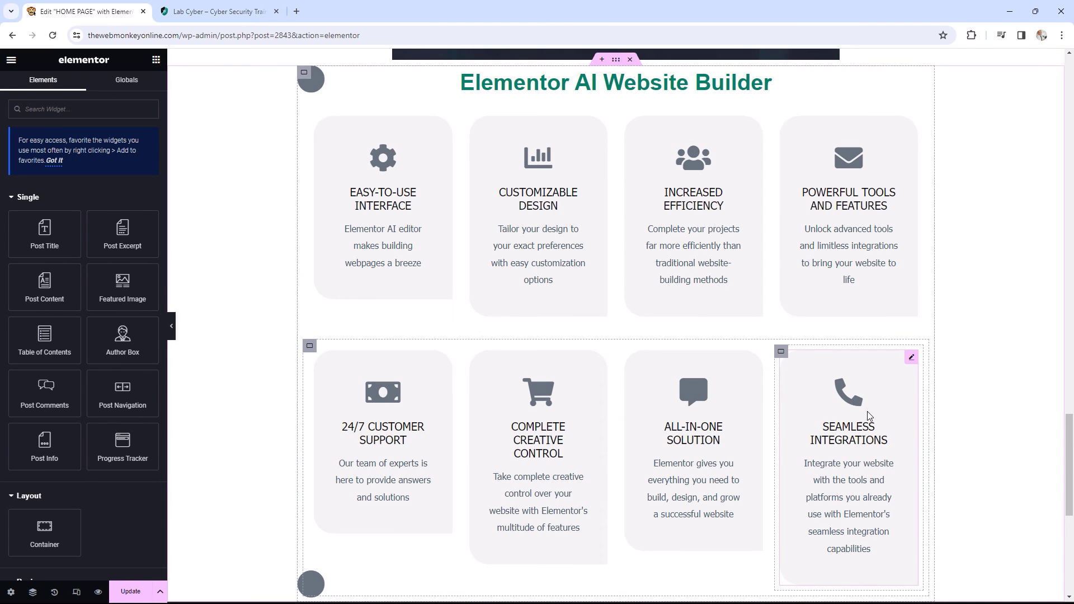
Step: Compare the inserted "Elementor AI Website Builder" section with the Lab Cyber original and review both of its card rows
left_click(221, 11)
left_click(84, 11)
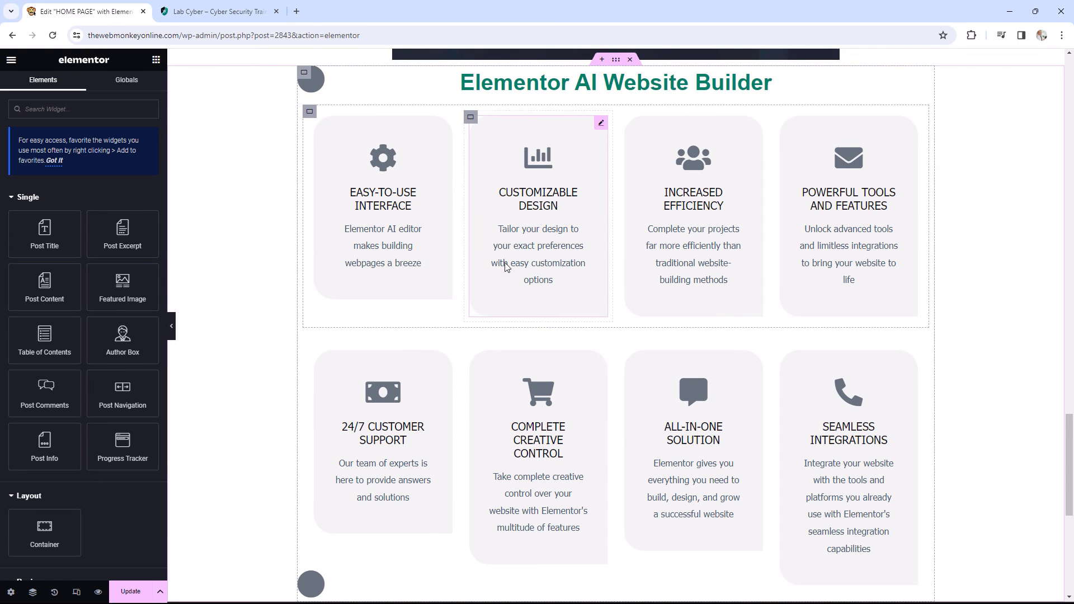
scroll(973, 331, "down", 1)
scroll(971, 330, "down", 1)
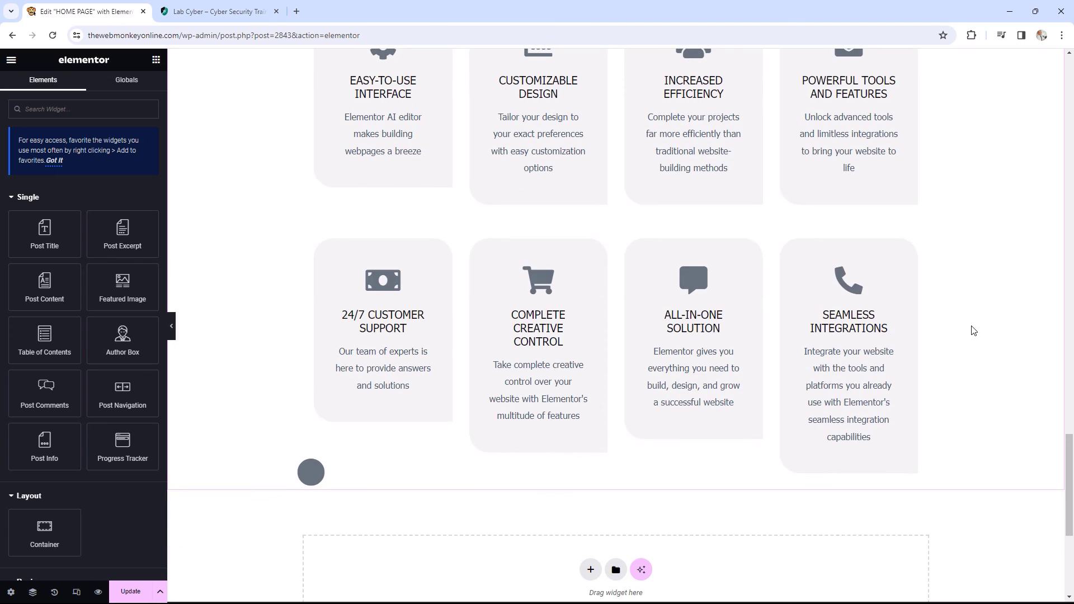
scroll(971, 331, "up", 3)
scroll(689, 239, "down", 2)
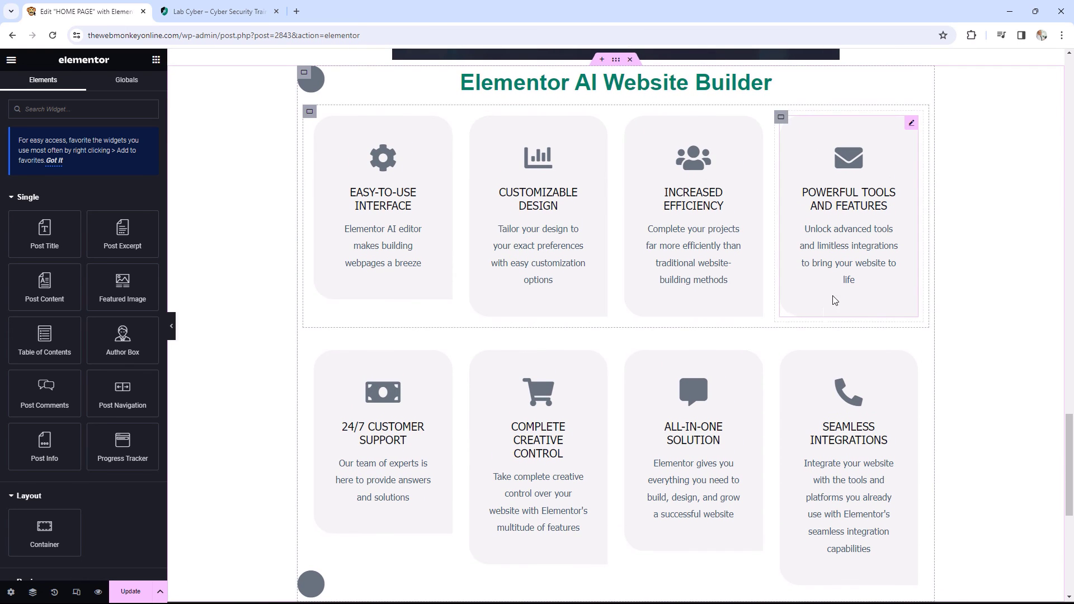
Step: Switch to the Lab Cyber website and look through its upper home page sections for another layout to reference
left_click(230, 7)
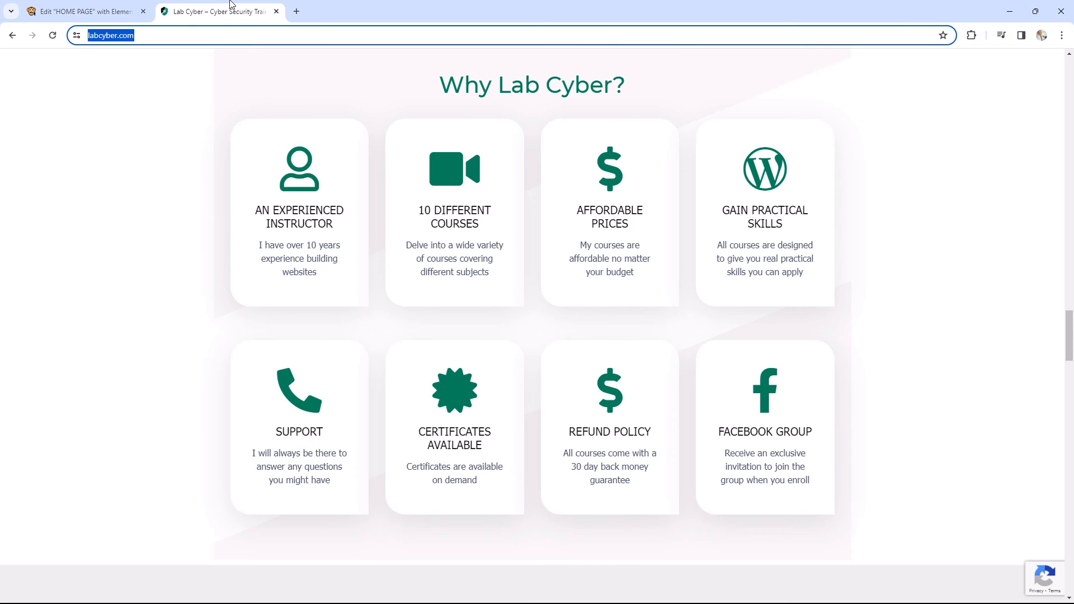
scroll(952, 302, "up", 12)
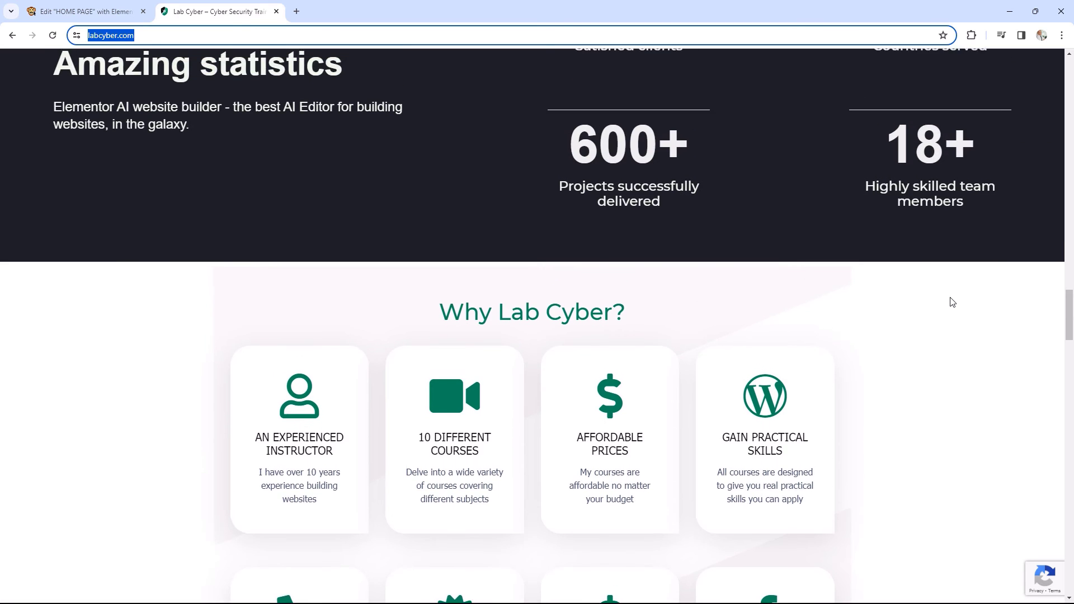
scroll(952, 302, "up", 13)
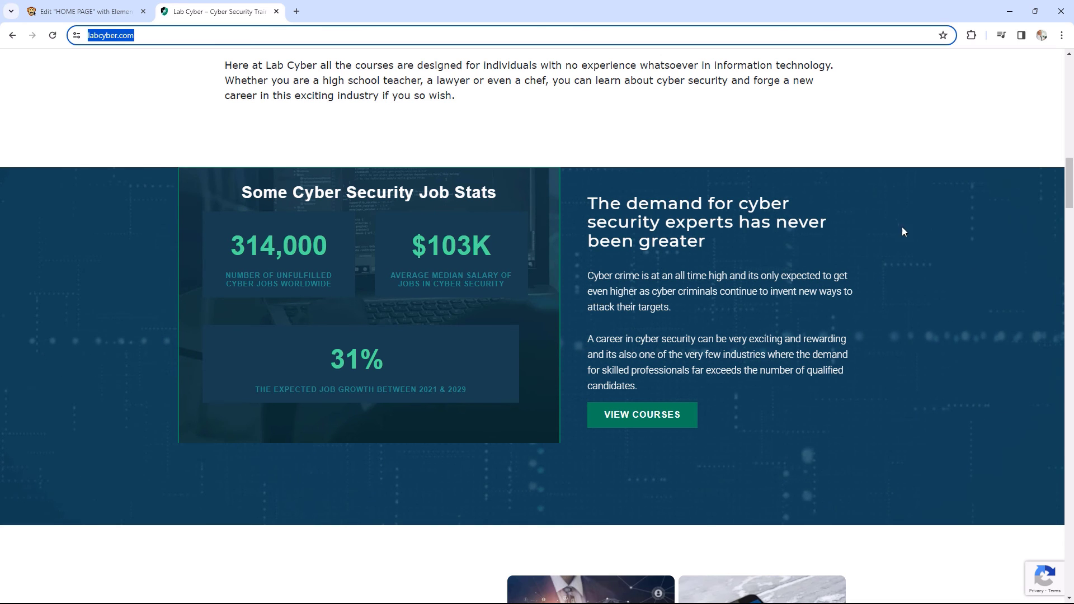
left_click(93, 5)
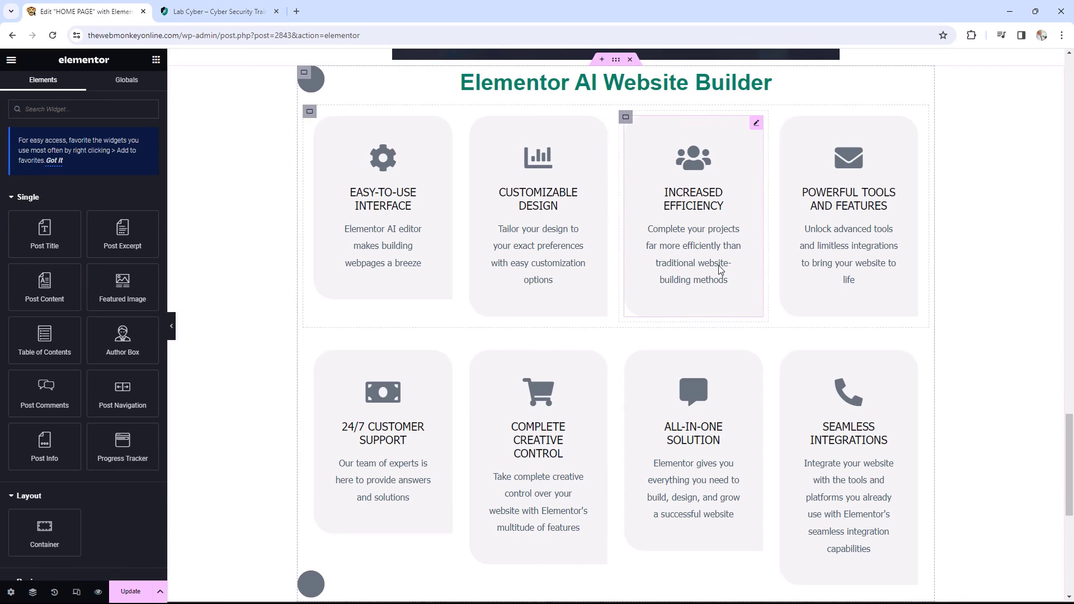
scroll(643, 335, "down", 5)
left_click(638, 395)
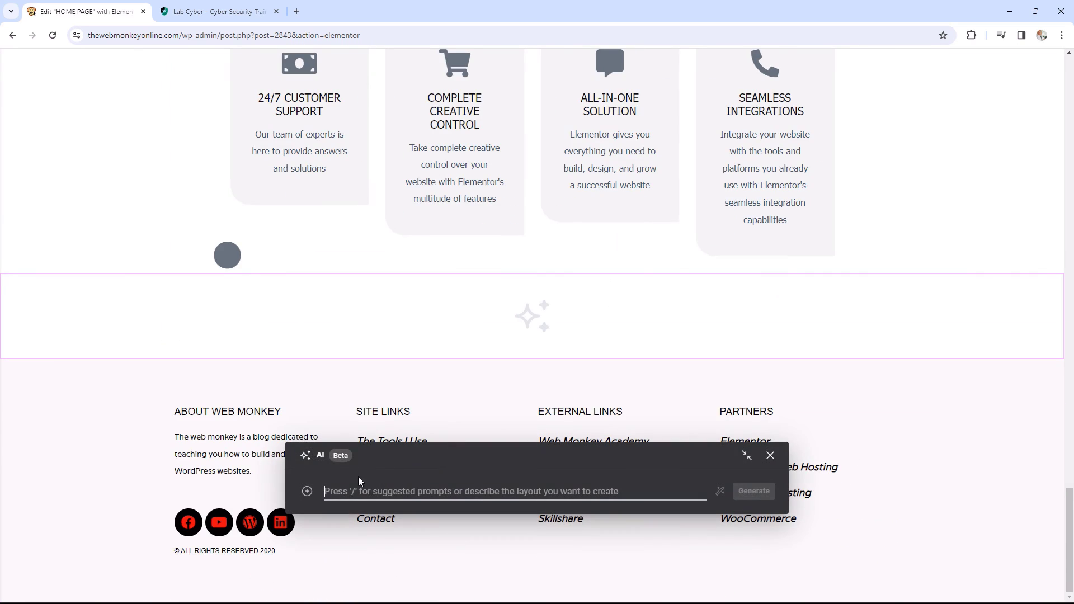
left_click(309, 491)
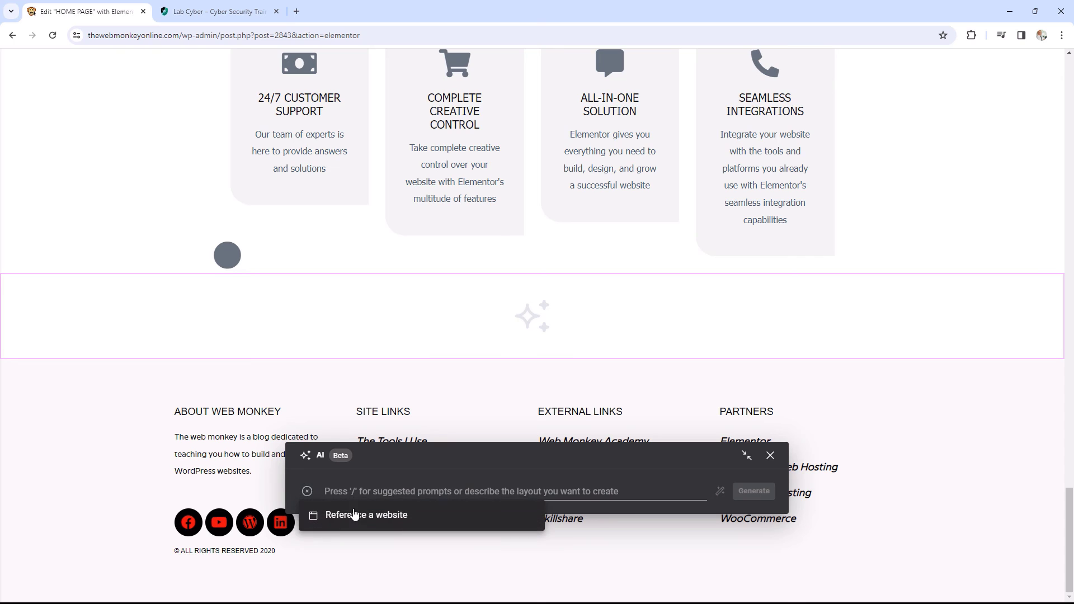
left_click(354, 510)
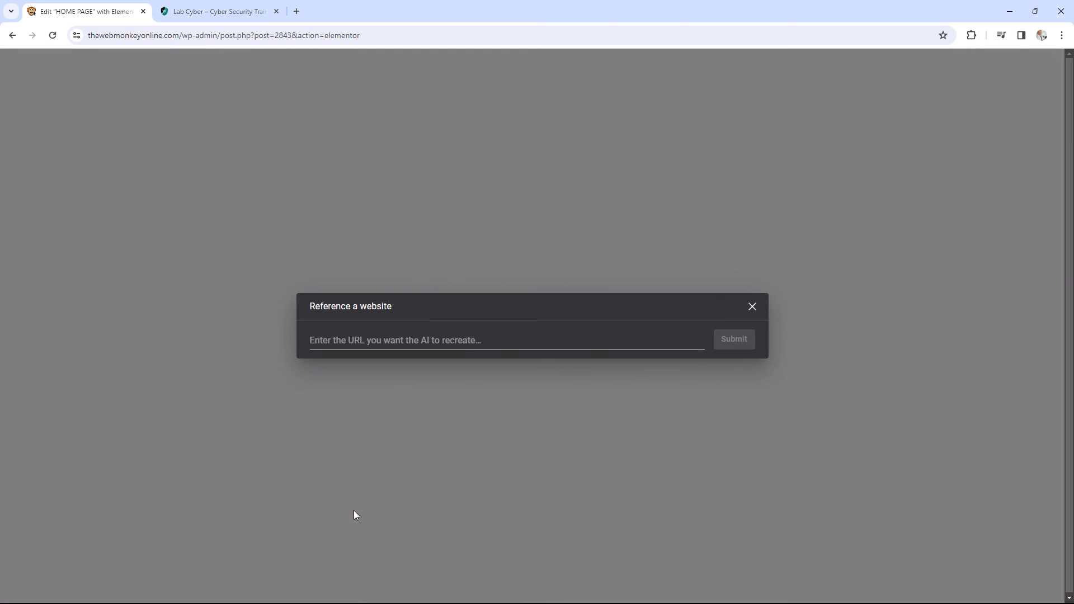
left_click(414, 340)
left_click(405, 367)
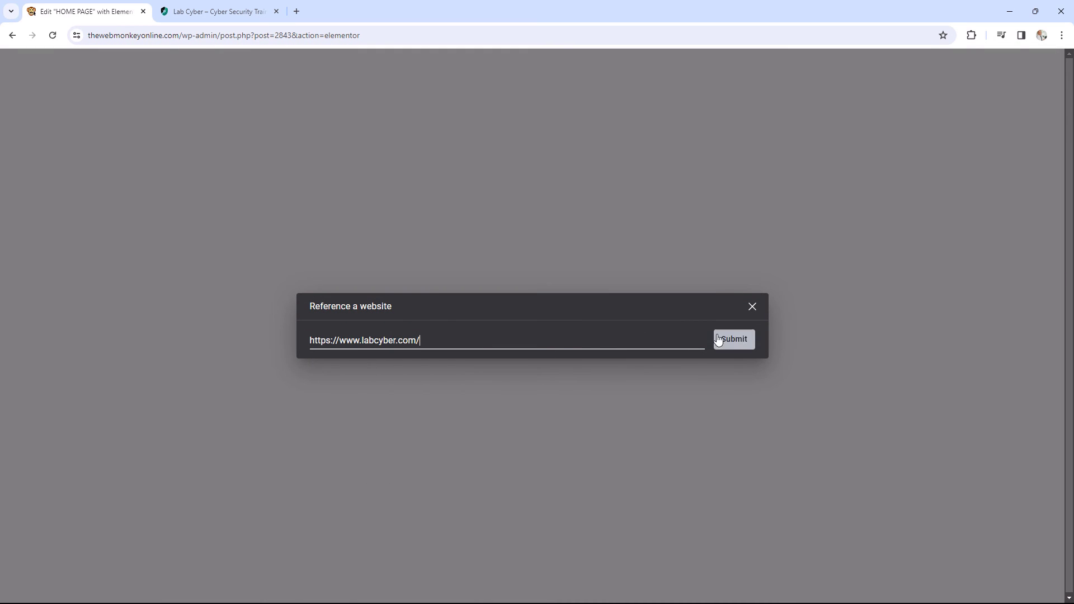
left_click(732, 340)
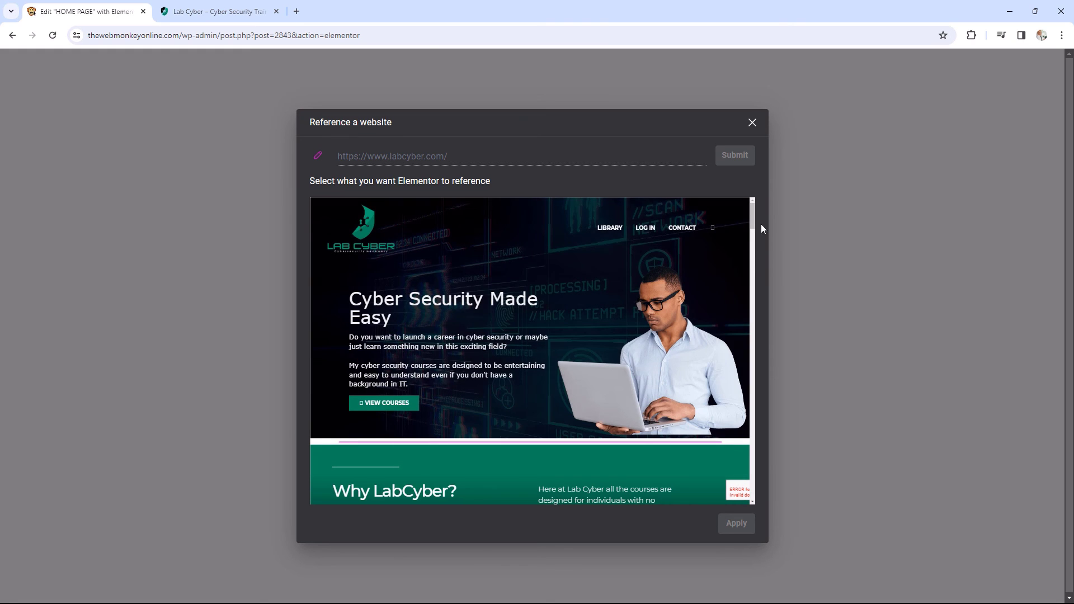
Step: Select the "Some Cyber Security Job Stats" section as the reference and generate layouts from it without extra instructions
left_click_drag(752, 216, 741, 271)
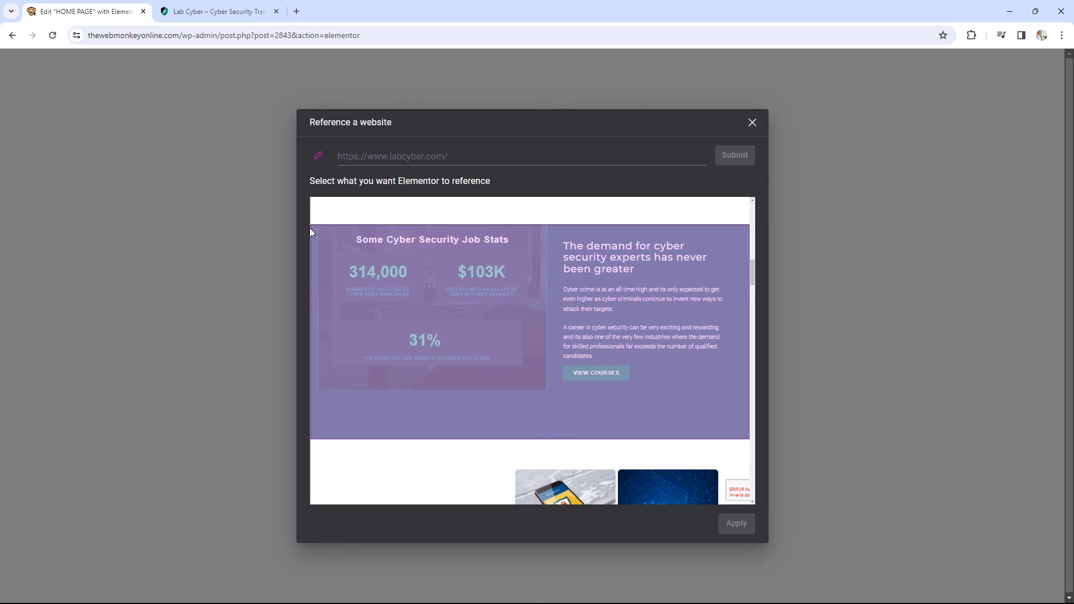
left_click(312, 232)
left_click(736, 524)
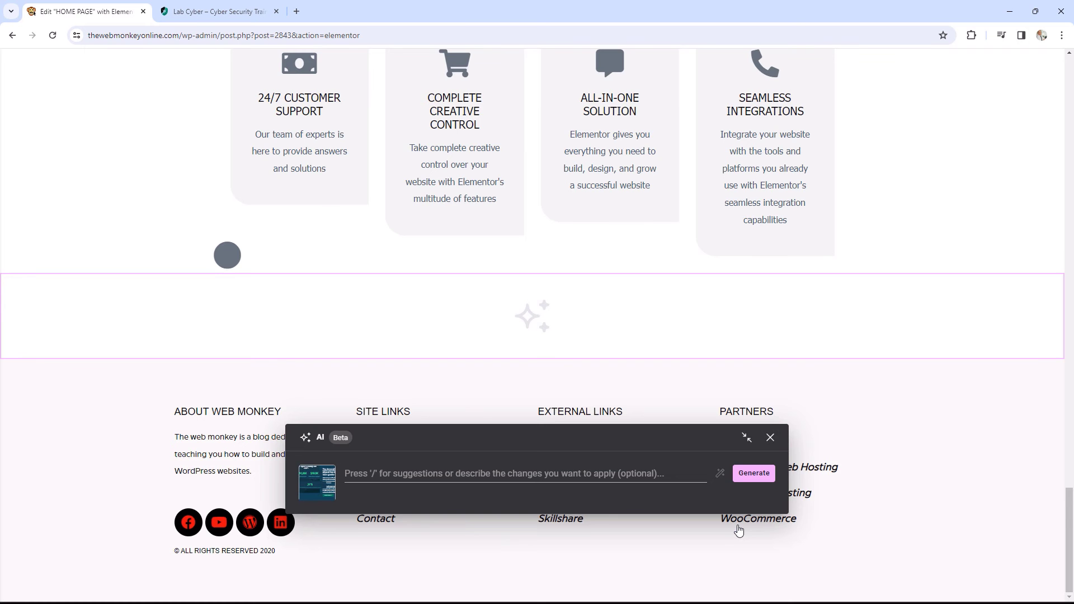
left_click(752, 474)
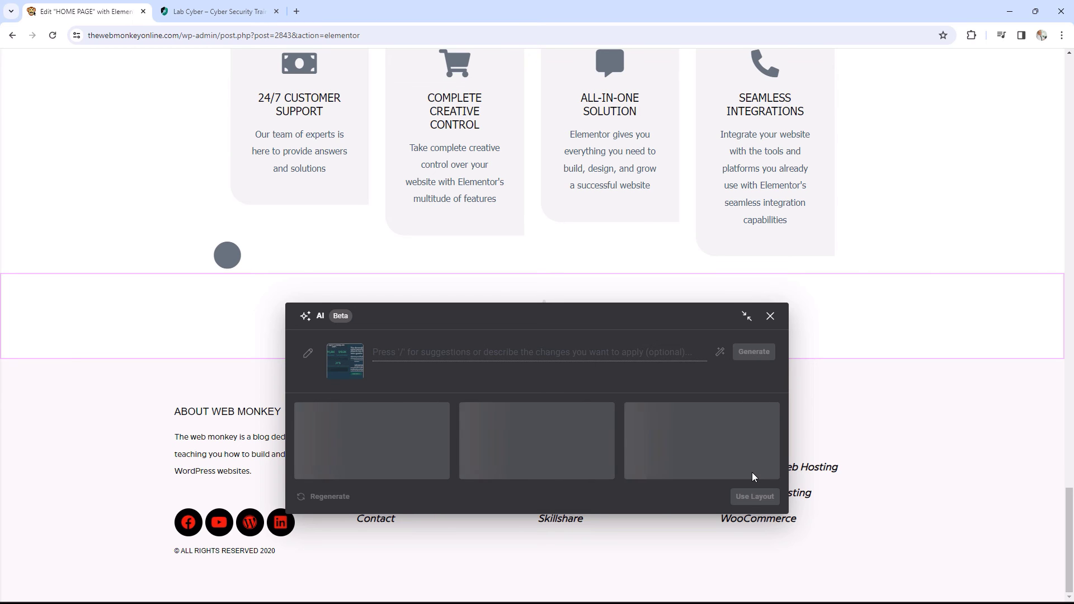
Step: Check the original job stats section on the Lab Cyber website and examine the first generated layout in the editor
left_click(206, 5)
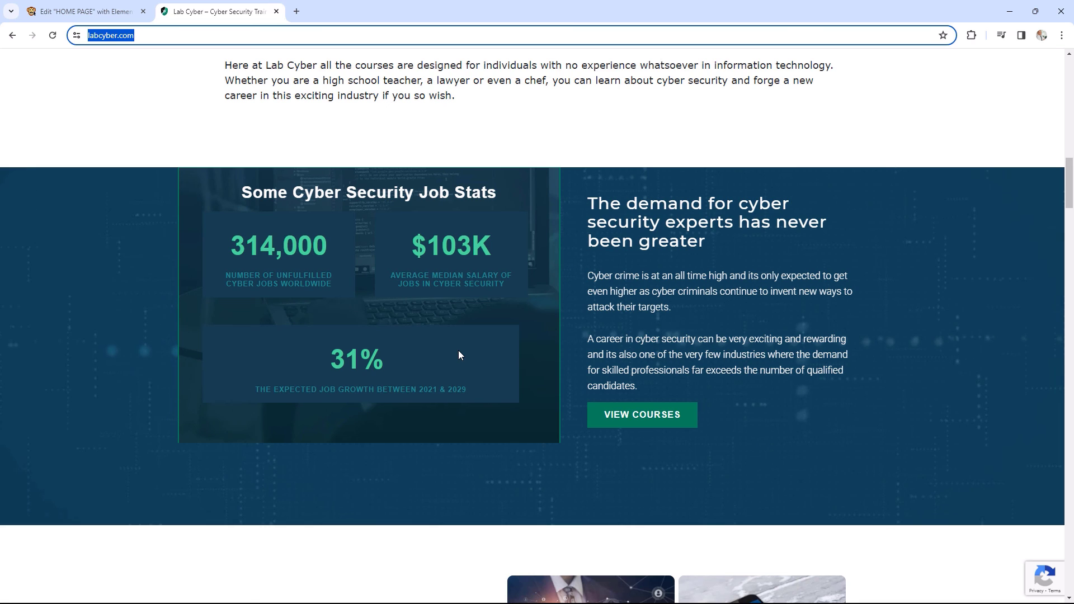
left_click(104, 7)
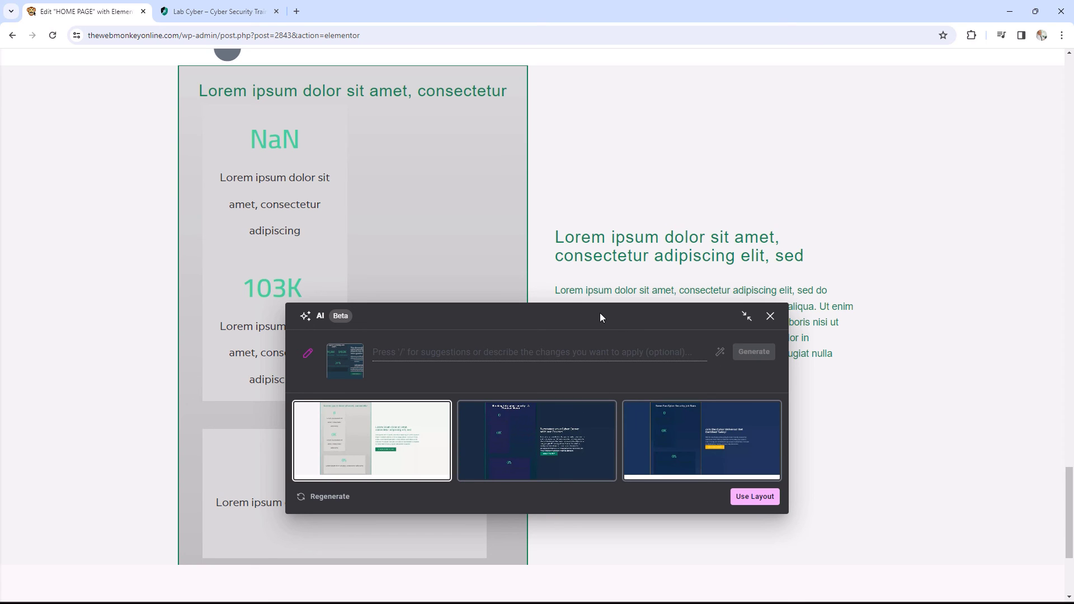
scroll(587, 280, "up", 1)
scroll(510, 208, "down", 1)
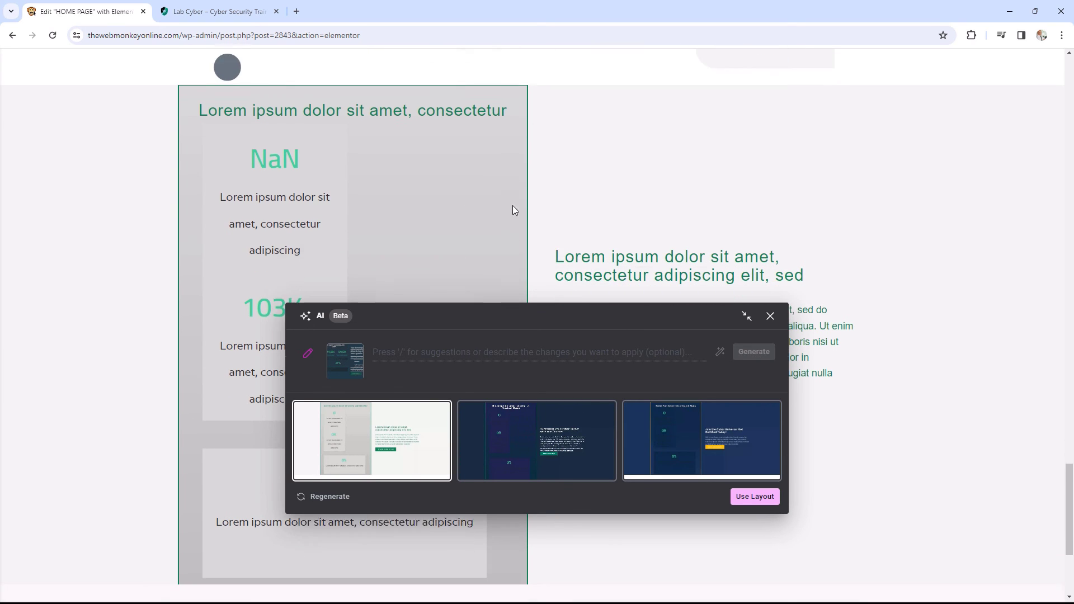
Step: Preview the second and third generated layouts and insert the "Breaking into cyber security - A Practical Guide" one
left_click(539, 442)
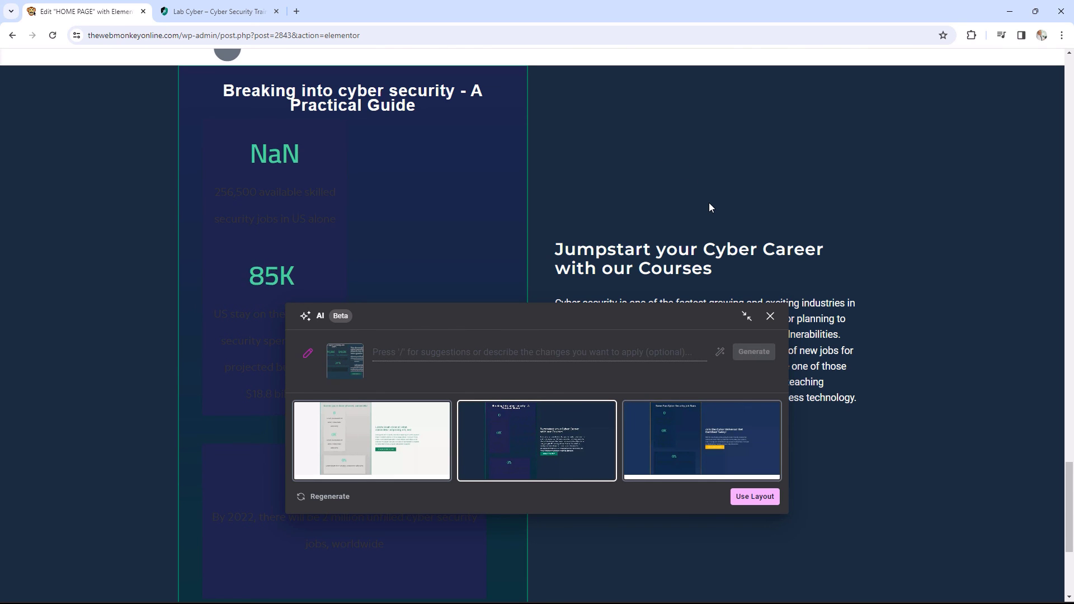
left_click(673, 441)
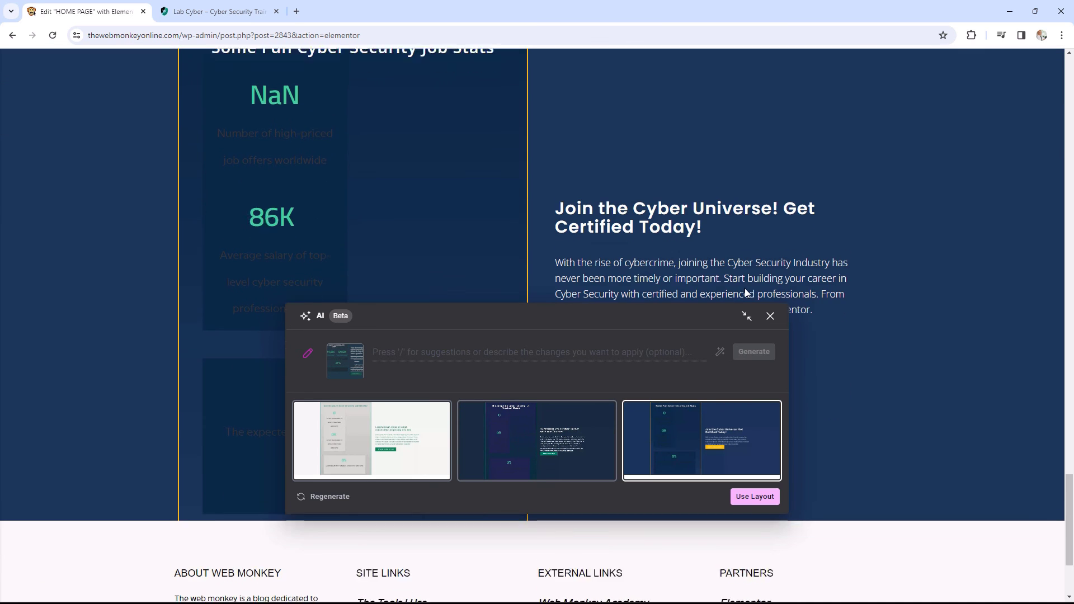
left_click(559, 428)
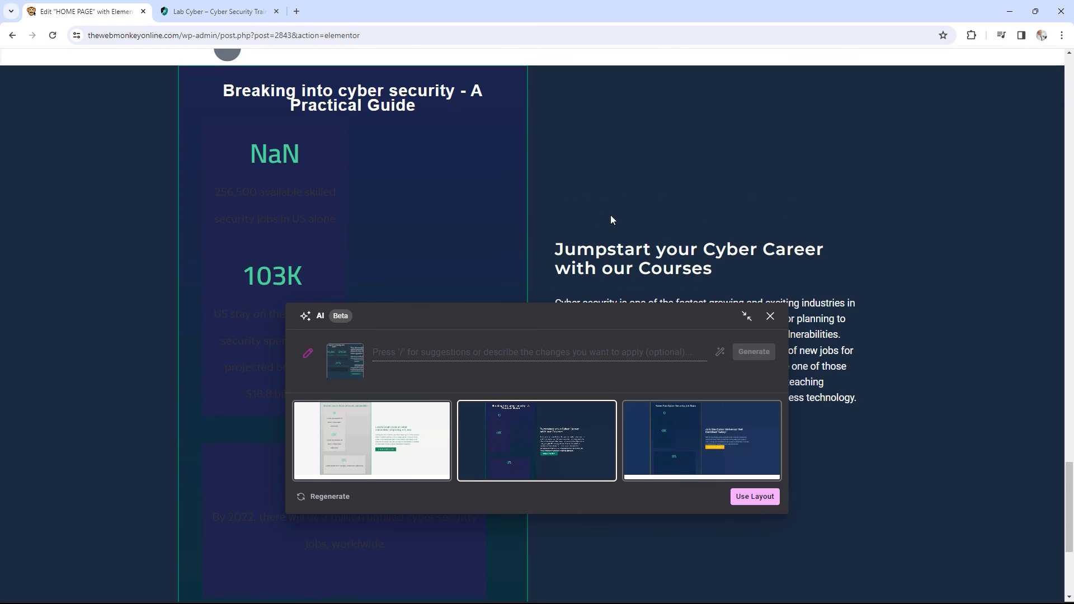
left_click(750, 497)
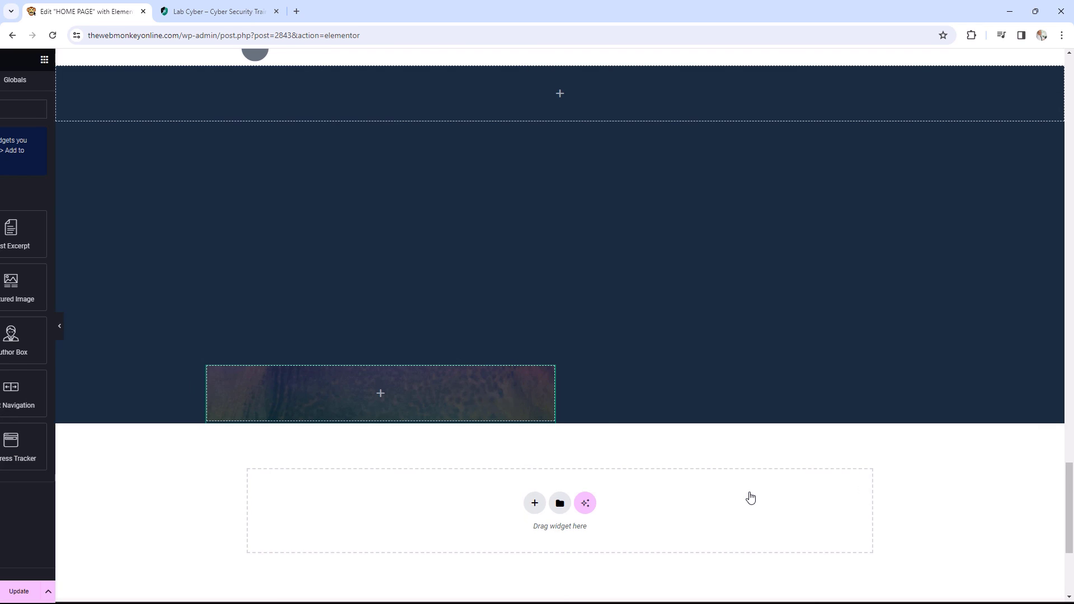
Step: Compare the inserted "Breaking into cyber security" section, from its heading down to the 31% card, with the original job stats section on Lab Cyber
scroll(755, 443, "up", 2)
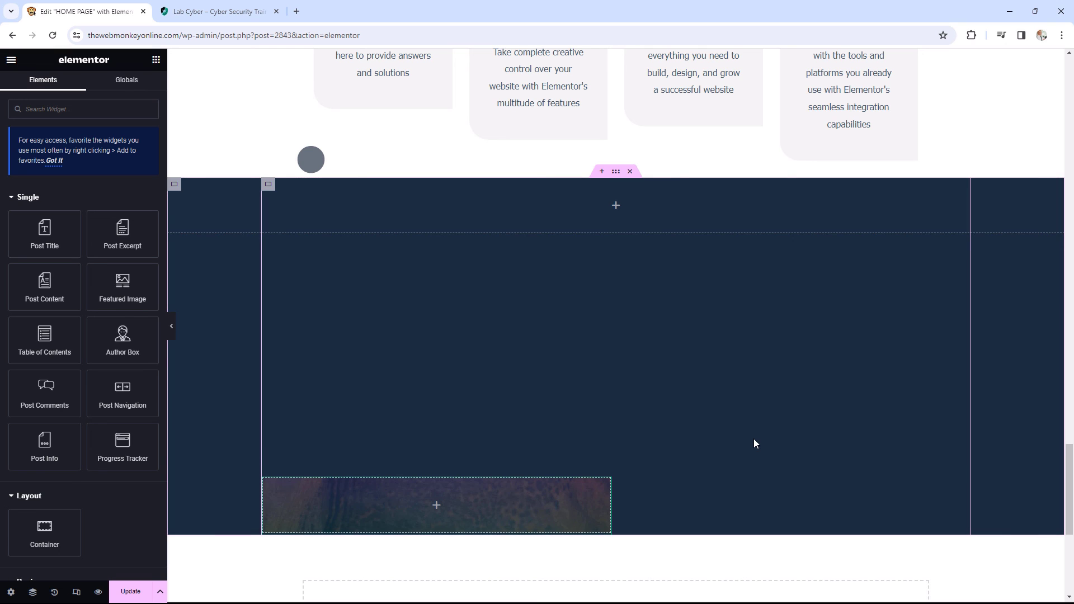
left_click(218, 11)
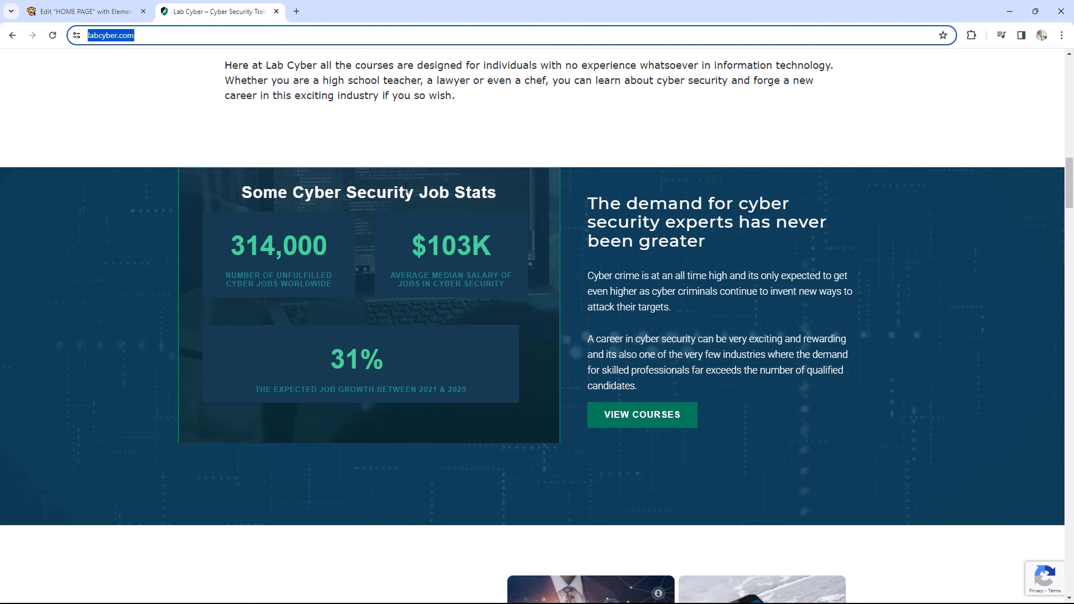
left_click(84, 11)
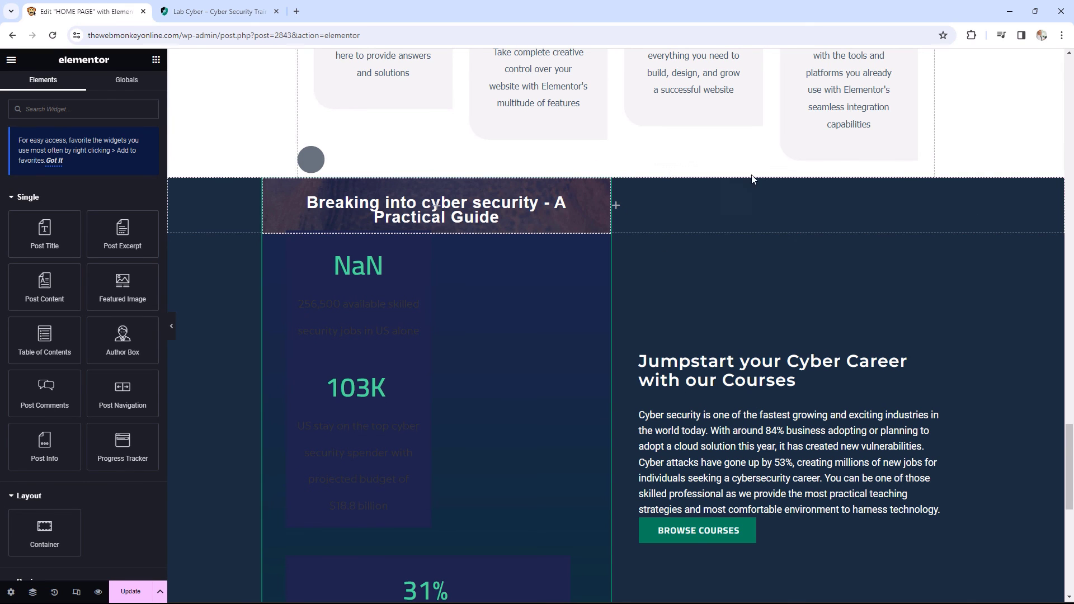
scroll(772, 283, "down", 1)
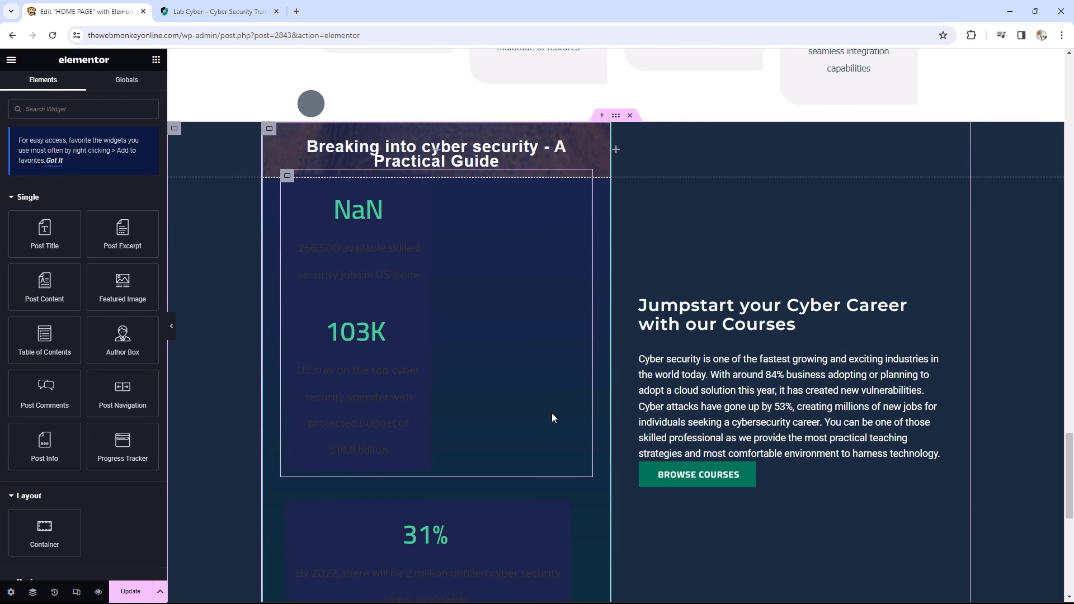
left_click(218, 12)
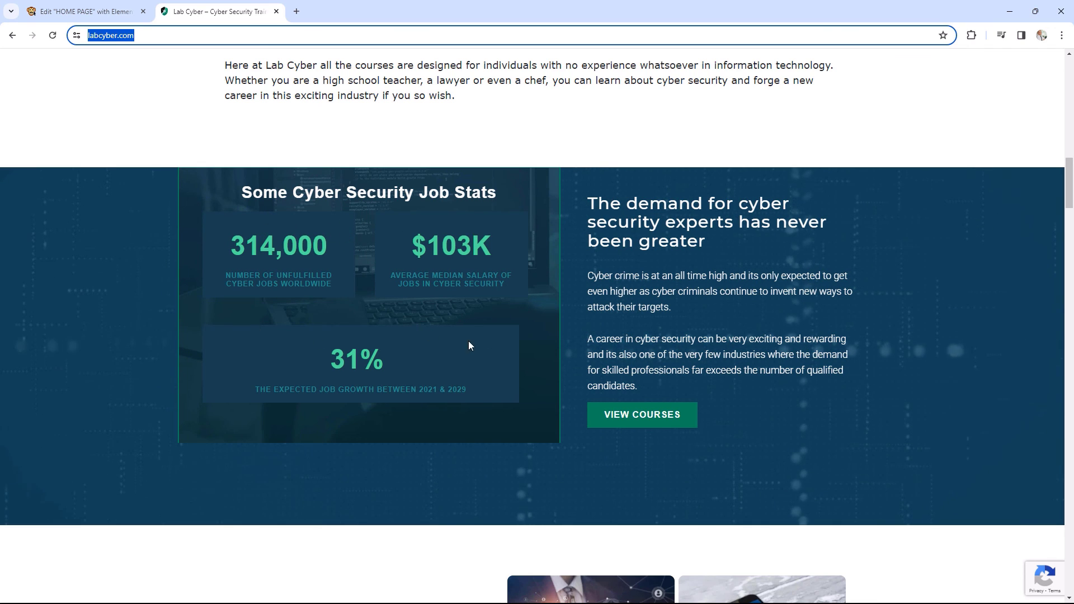
left_click(112, 12)
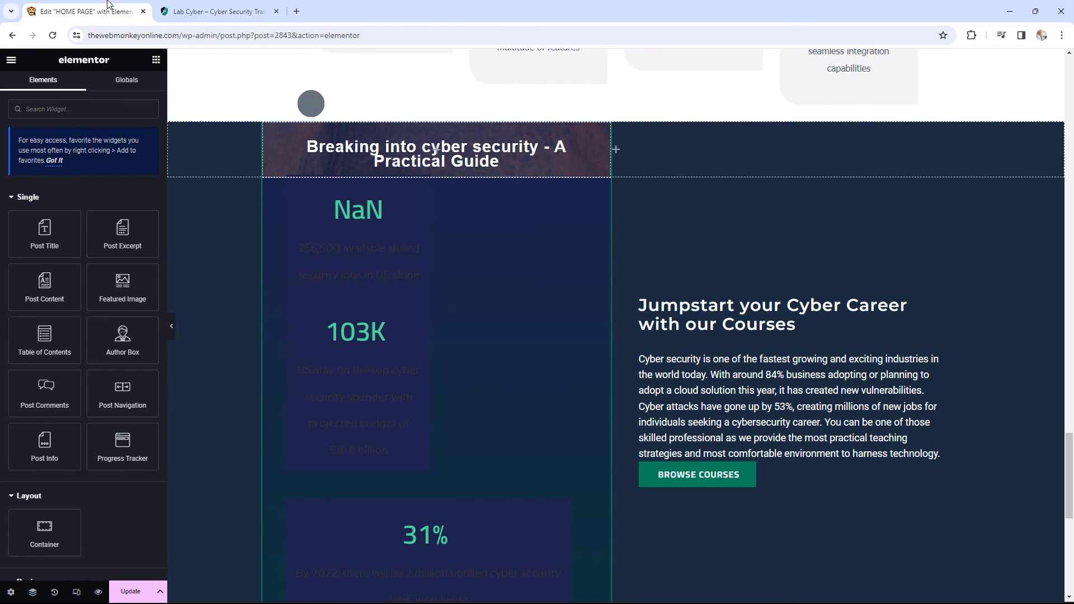
scroll(492, 324, "down", 1)
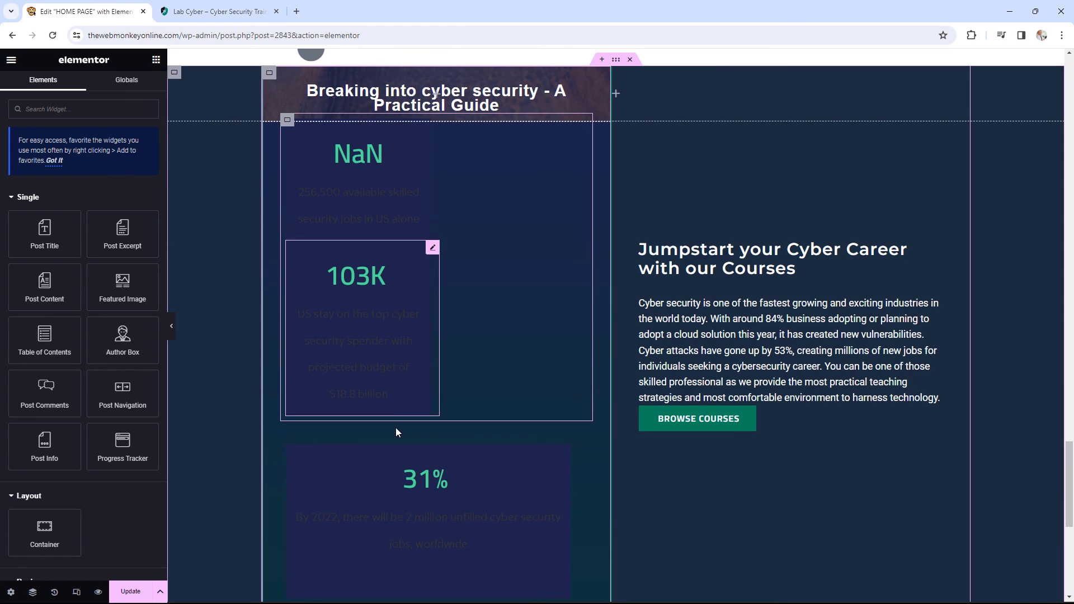
scroll(425, 402, "down", 2)
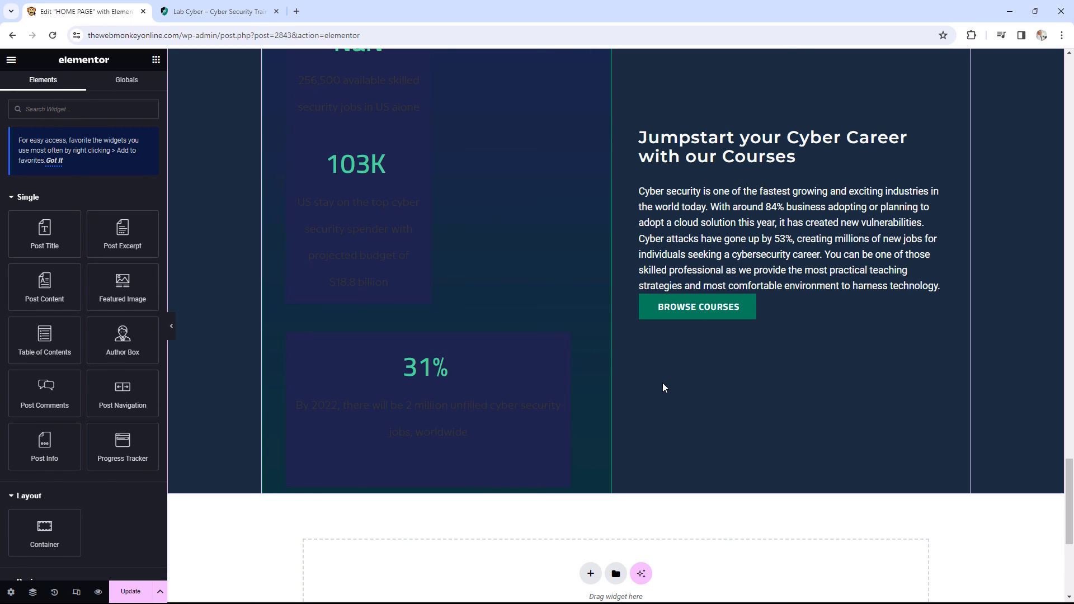
left_click(218, 11)
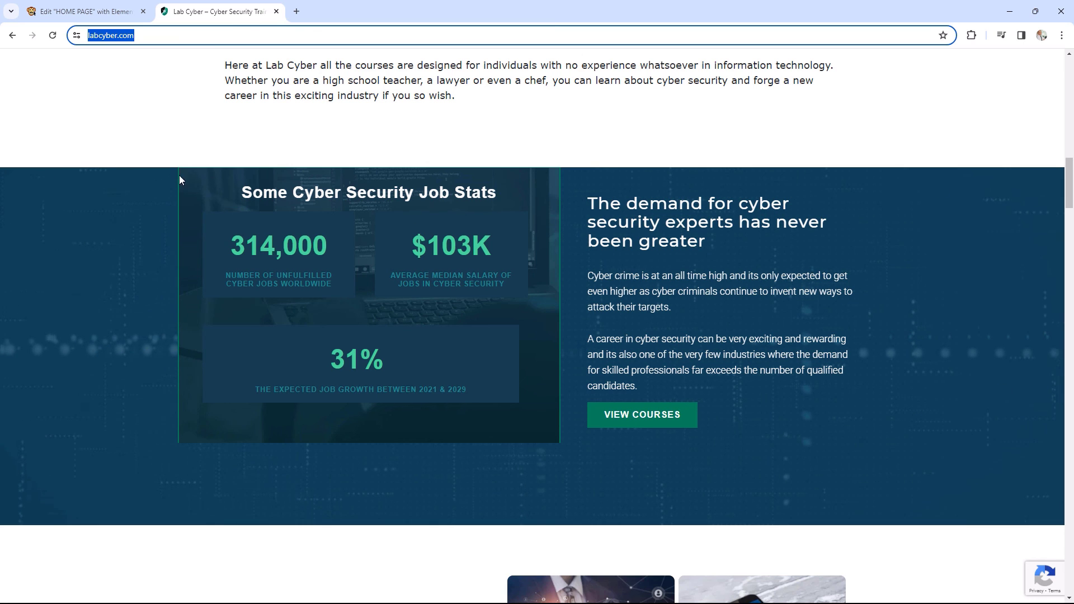
left_click(82, 10)
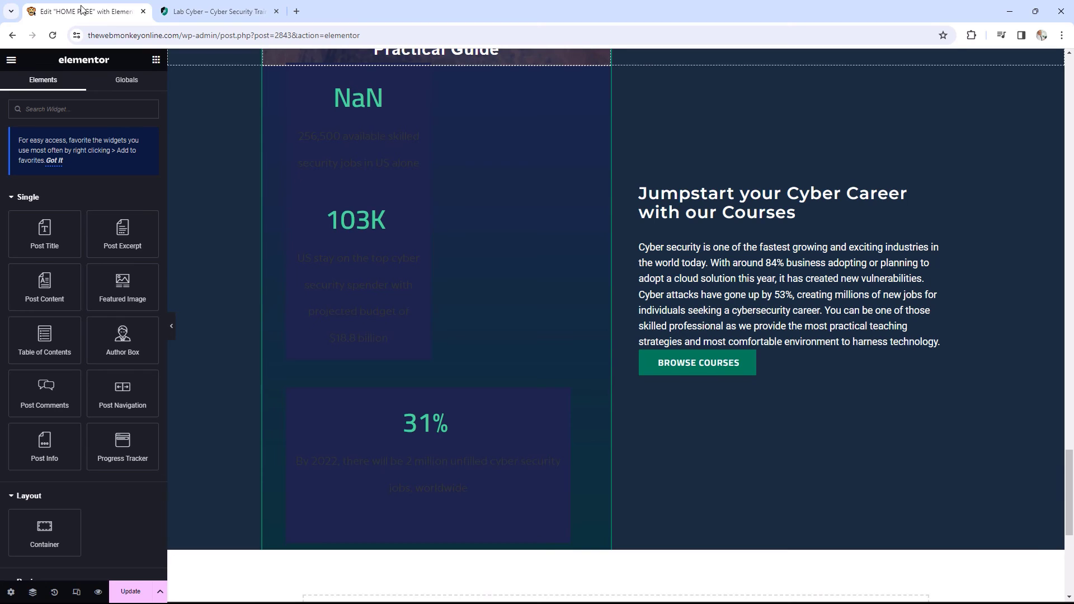
scroll(508, 230, "up", 2)
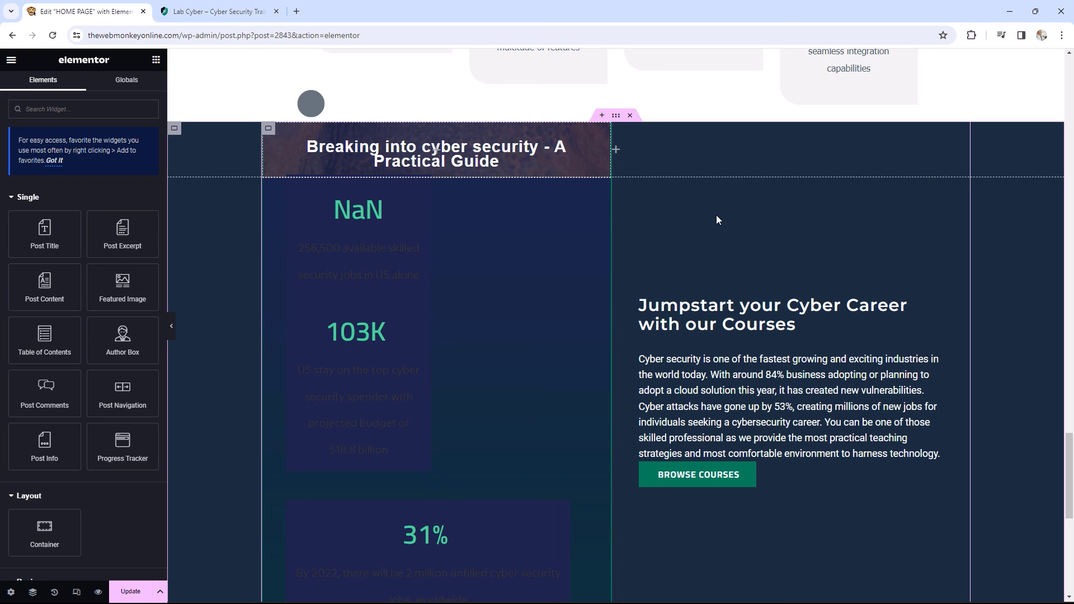
left_click(215, 11)
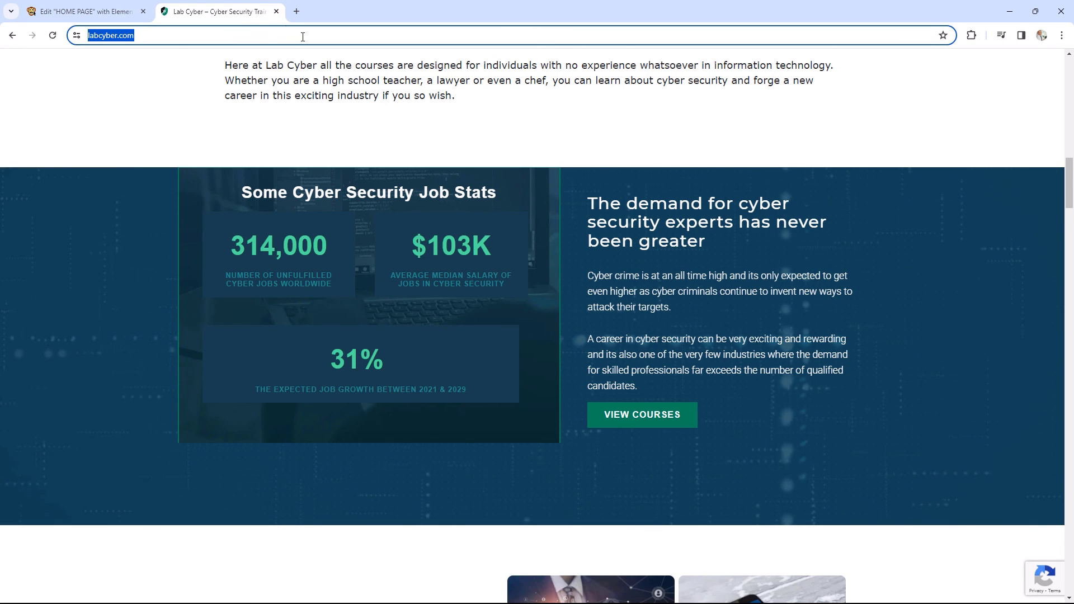
left_click(84, 11)
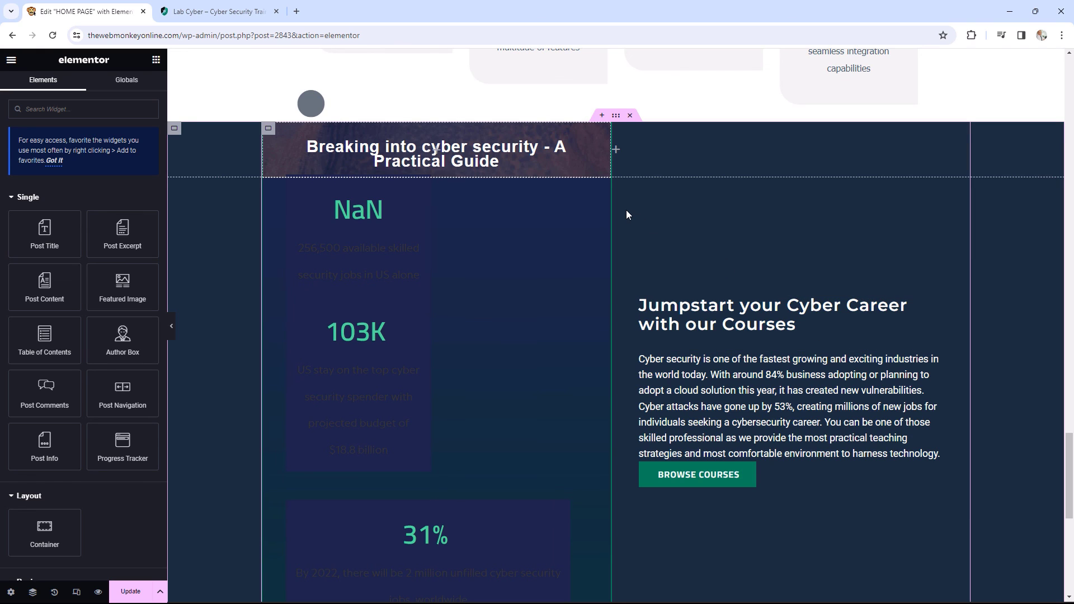
left_click(218, 11)
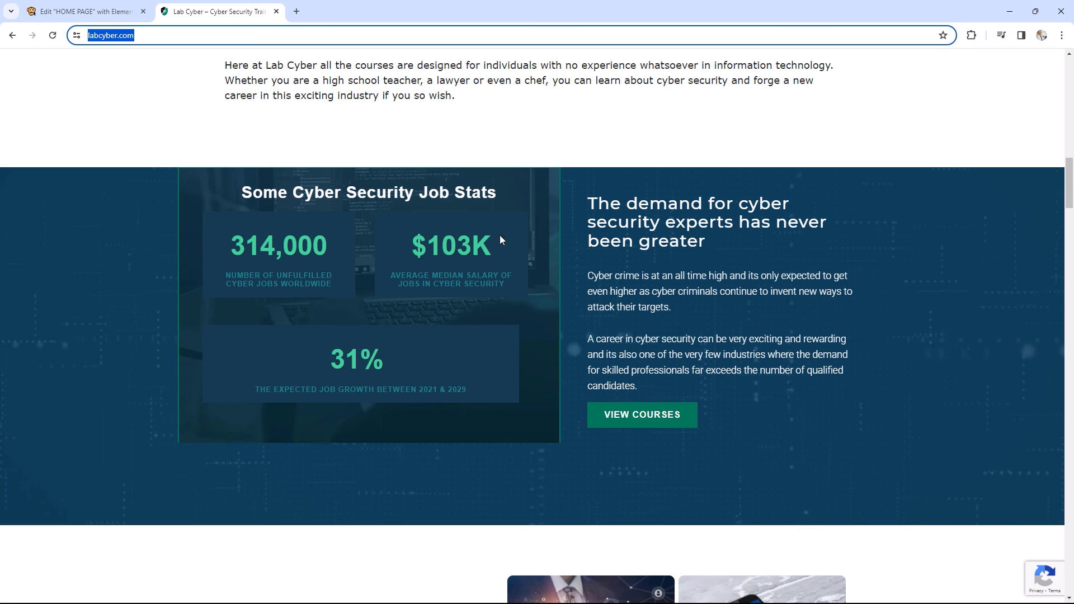
Step: Return to the editor, open the web developer image for editing with AI, and look through the image generation history
left_click(84, 11)
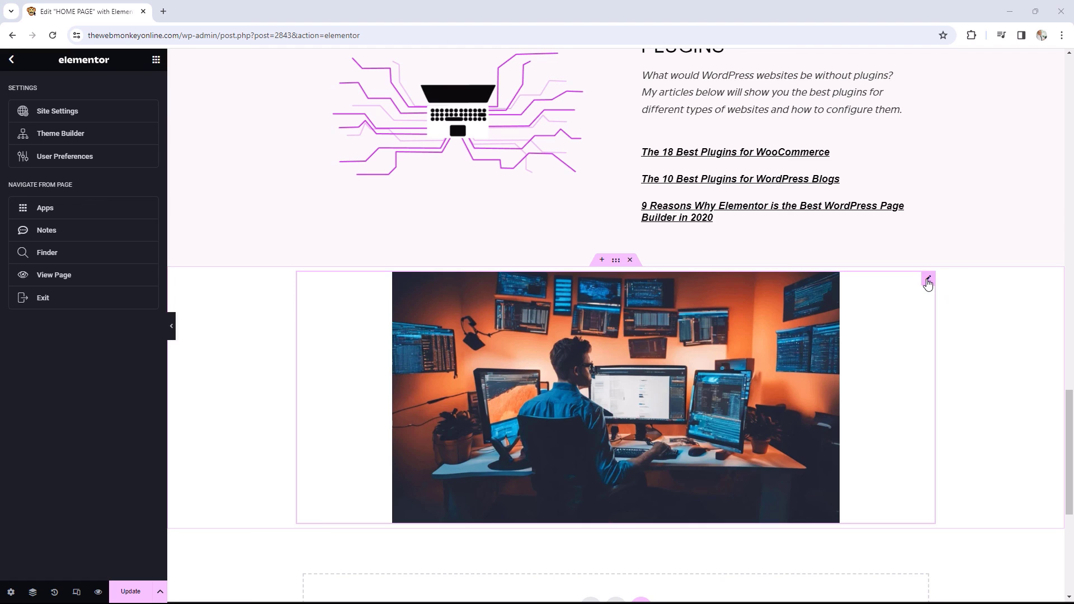
left_click(927, 281)
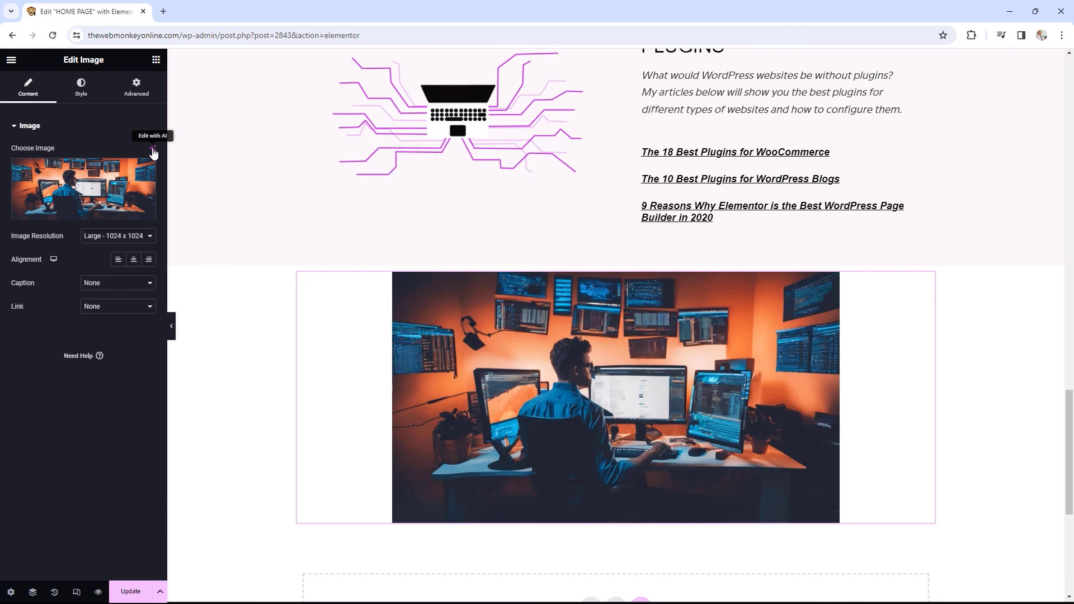
left_click(153, 150)
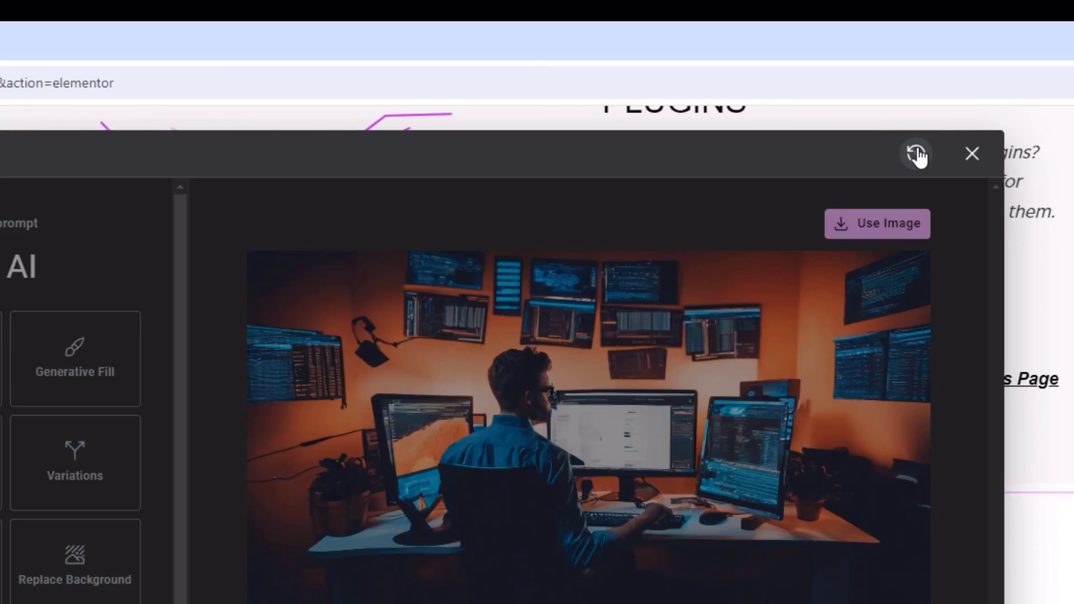
left_click(961, 191)
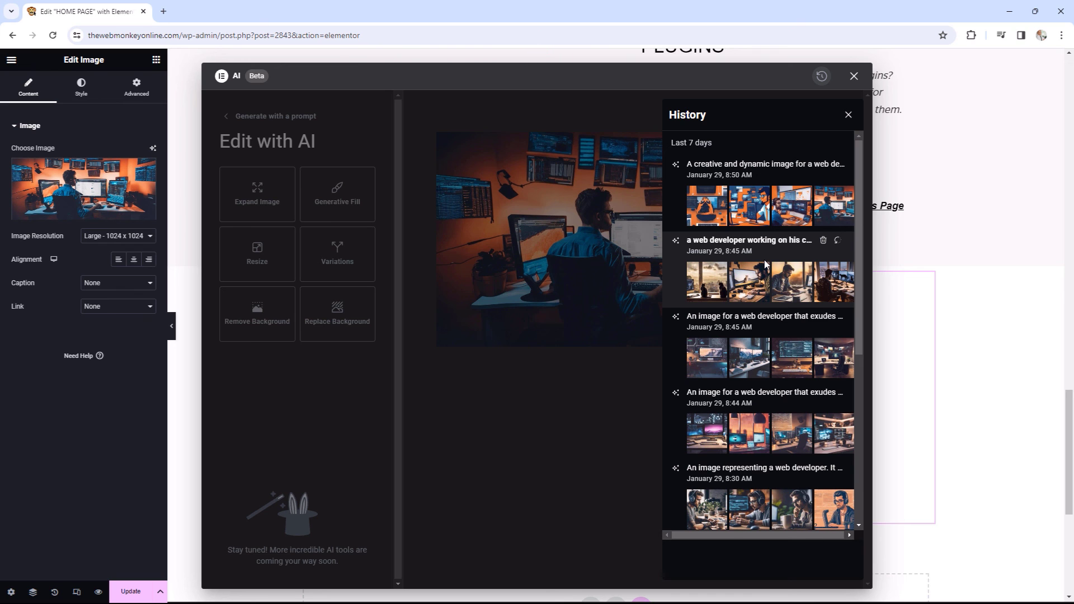
scroll(765, 265, "down", 3)
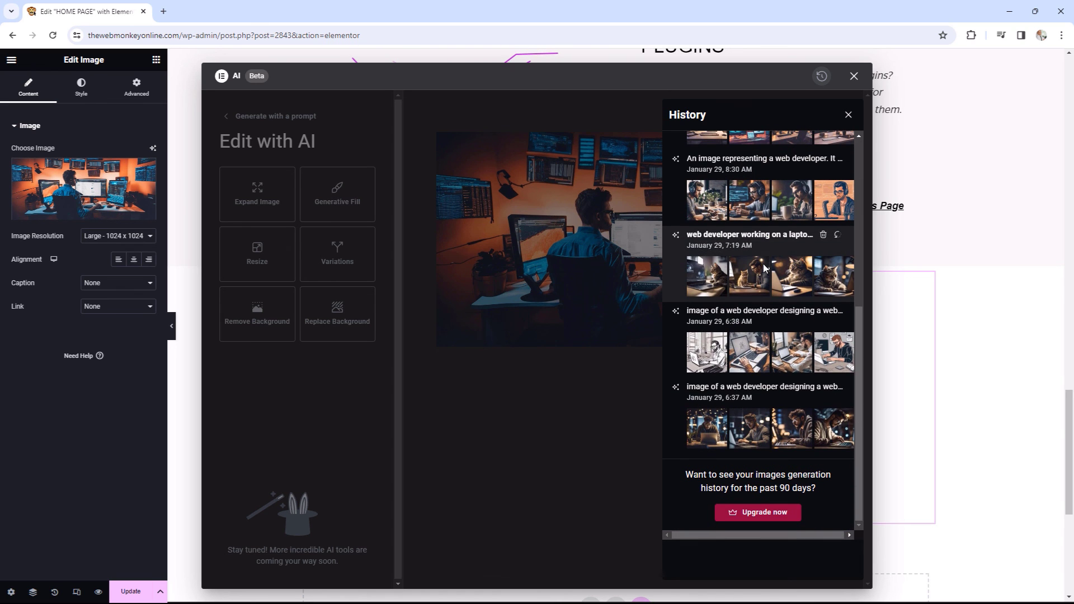
Step: Review the oldest image generations in the history, down to the offer for a 90-day history
scroll(766, 269, "up", 2)
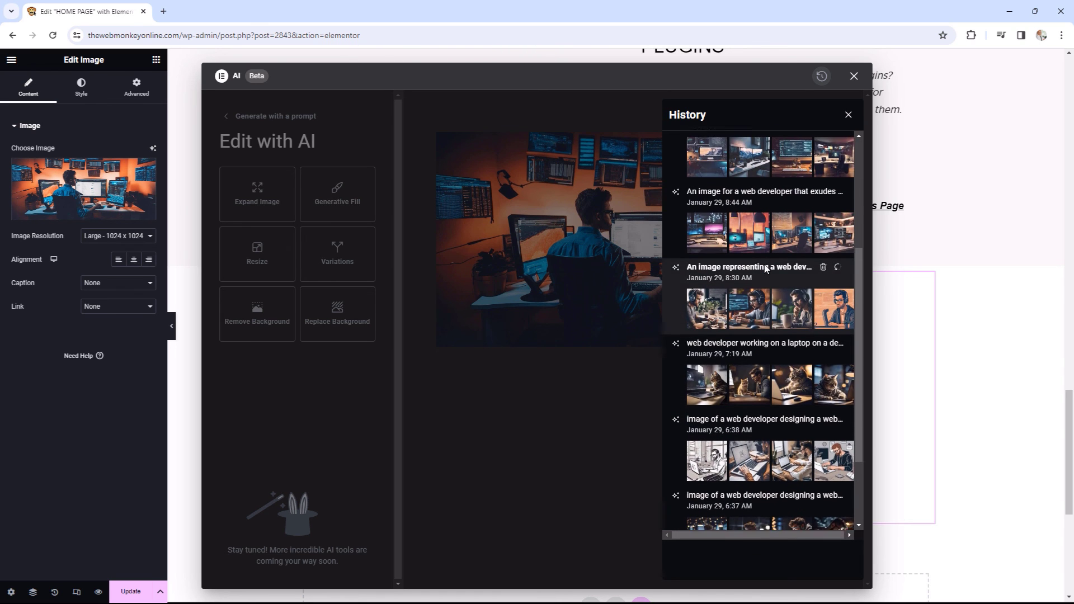
scroll(766, 269, "down", 2)
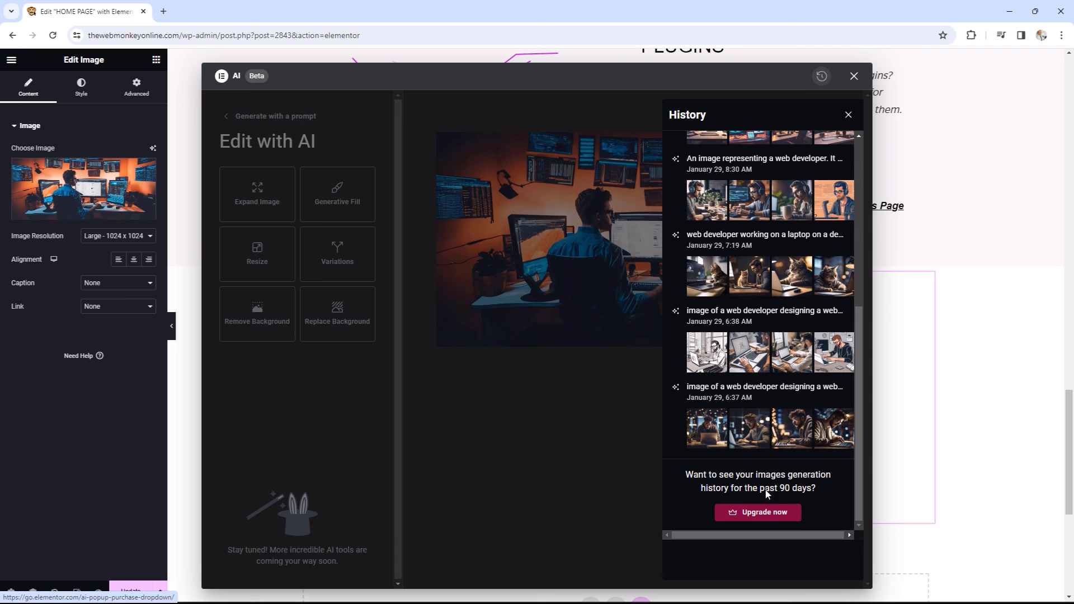
scroll(764, 461, "up", 6)
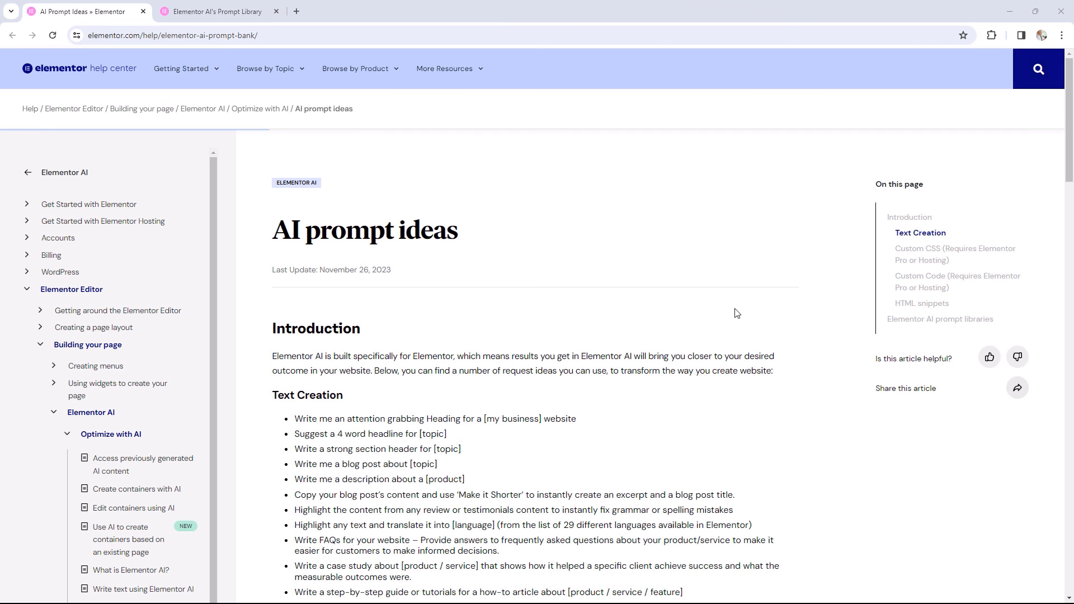
Step: Read the suggestions for Text Creation, Custom CSS, Custom Code and HTML snippets in the AI prompt ideas article
scroll(736, 313, "down", 1)
scroll(736, 313, "down", 1)
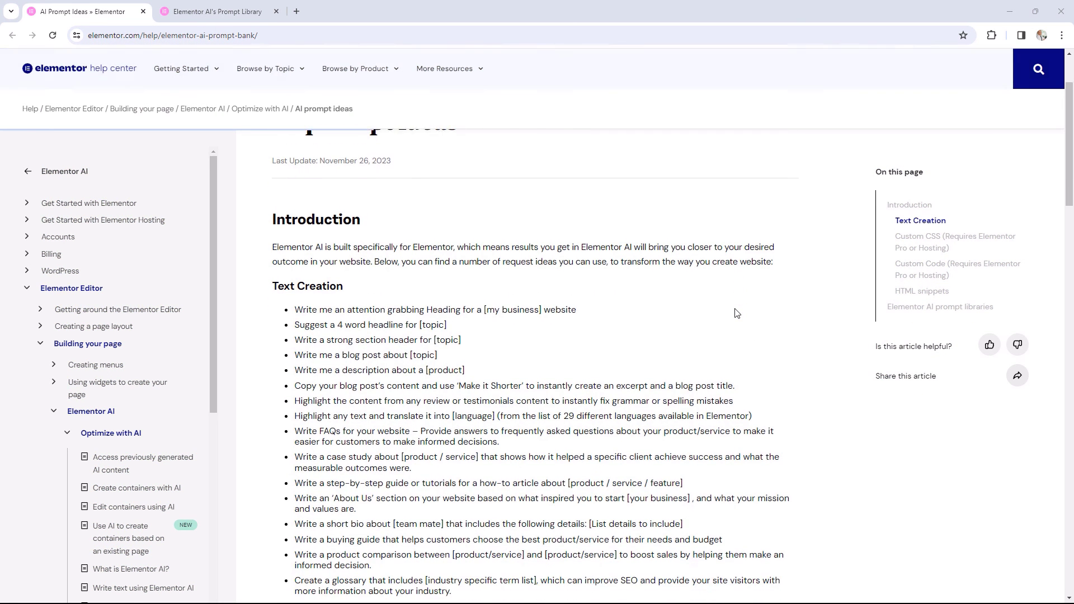
scroll(736, 313, "down", 3)
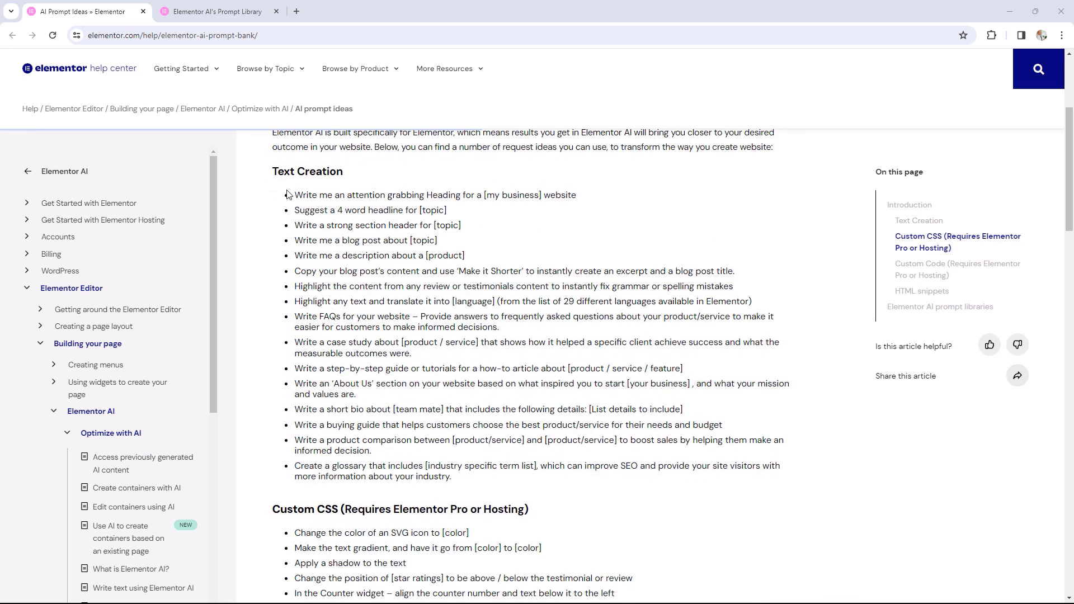
scroll(652, 339, "down", 4)
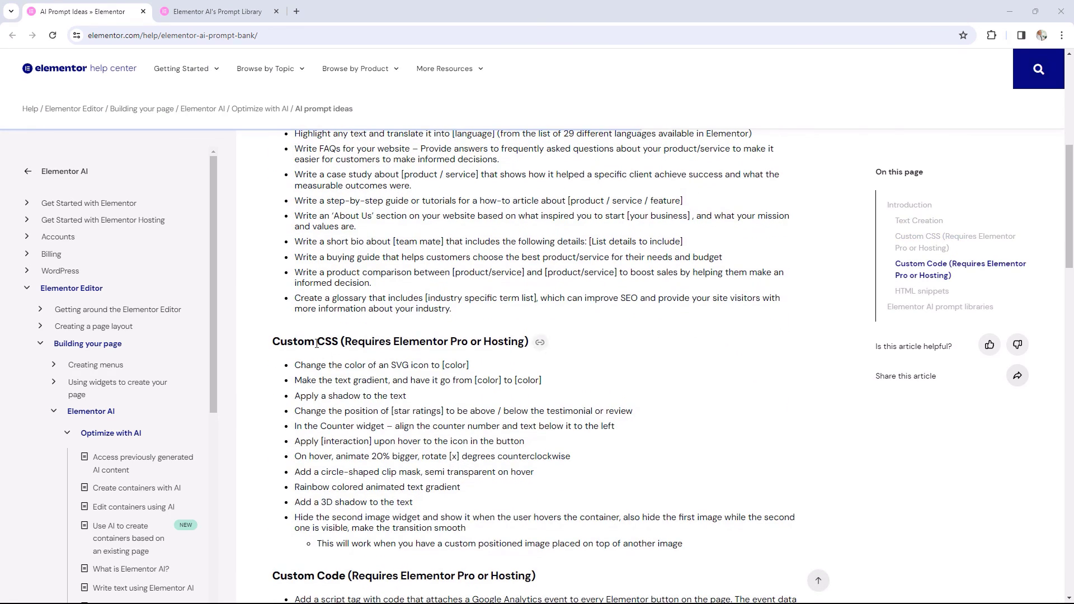
scroll(604, 385, "down", 2)
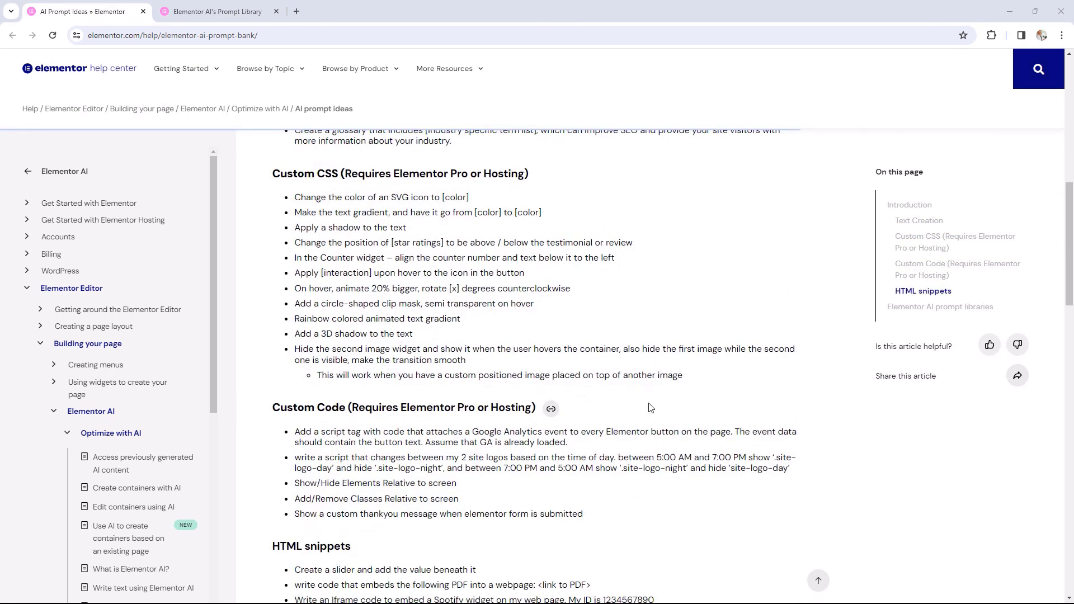
scroll(651, 407, "down", 3)
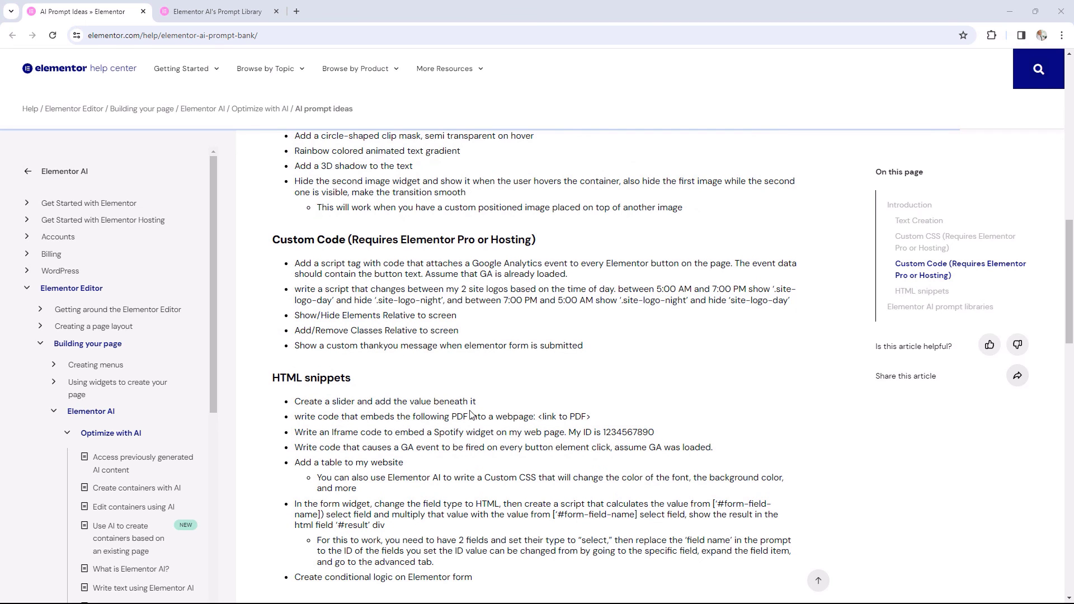
scroll(472, 386, "up", 4)
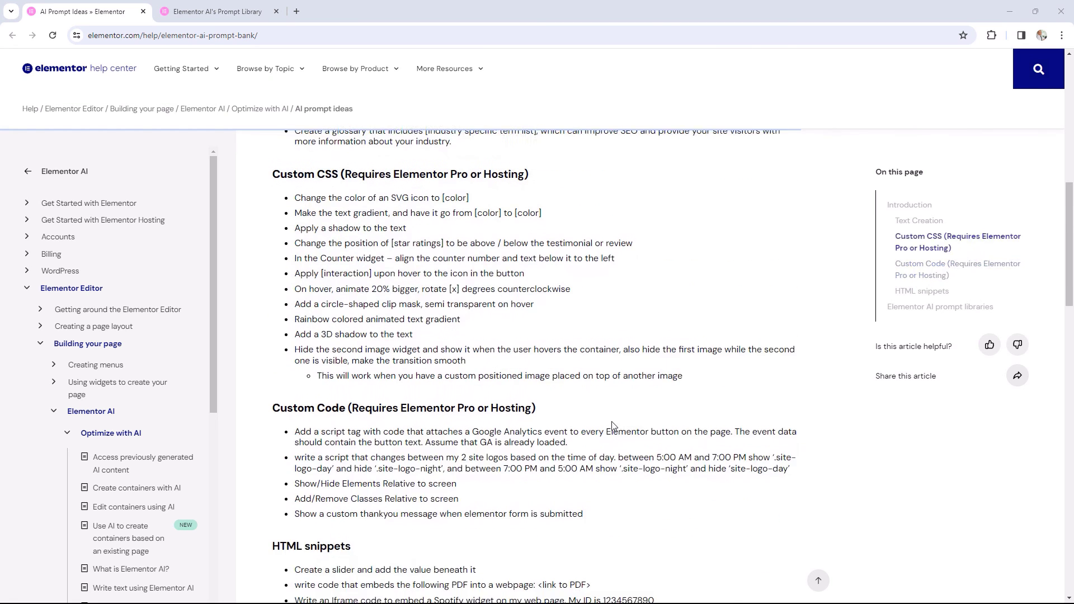
Step: Switch to Elementor AI's Prompt Library and open its collection of image prompts
left_click(228, 8)
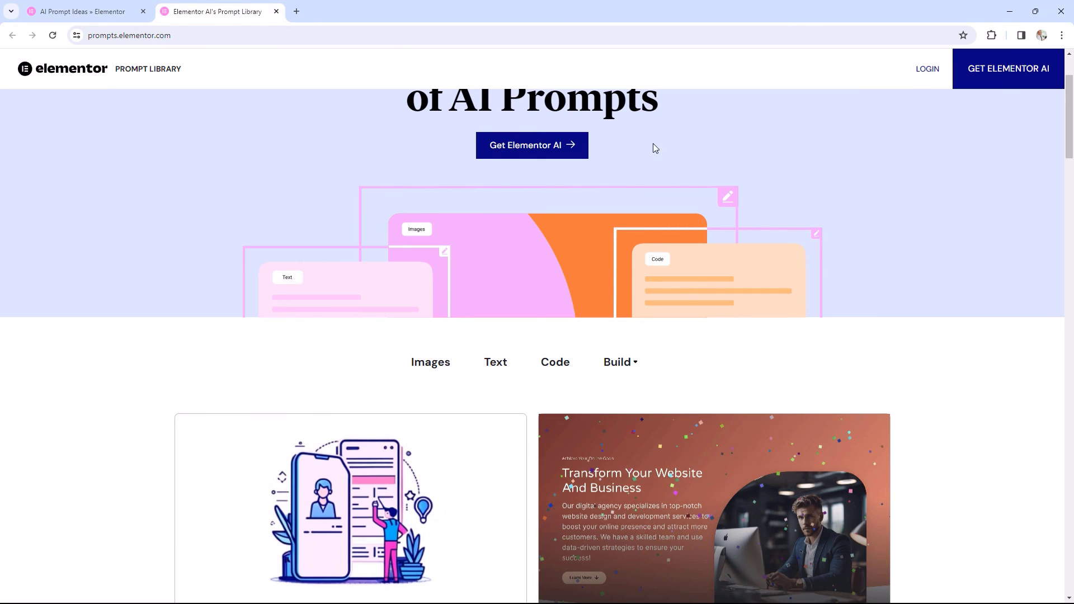
scroll(814, 277, "down", 3)
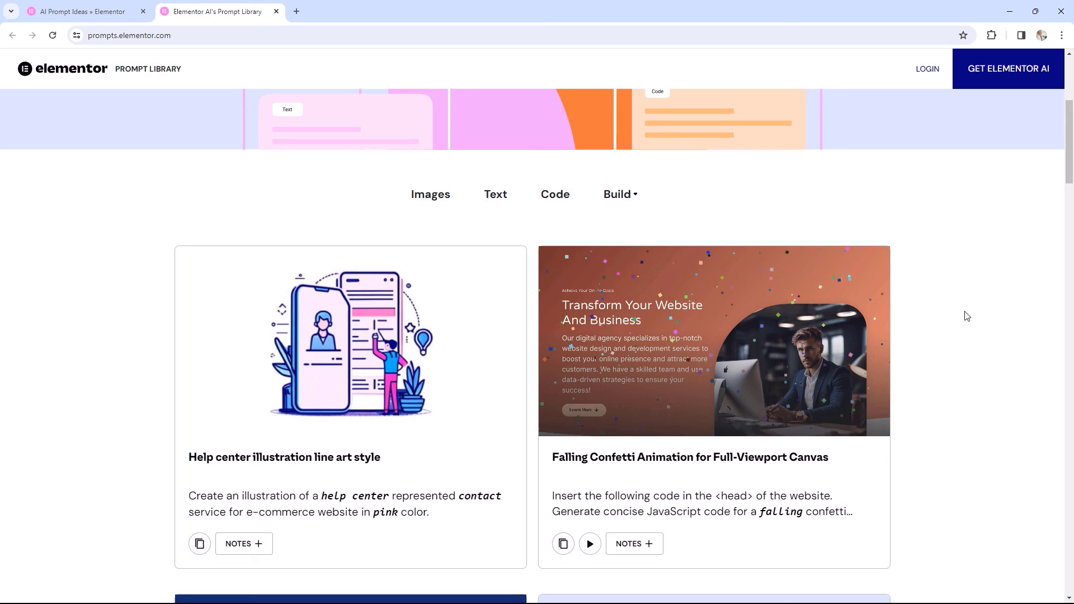
left_click(433, 195)
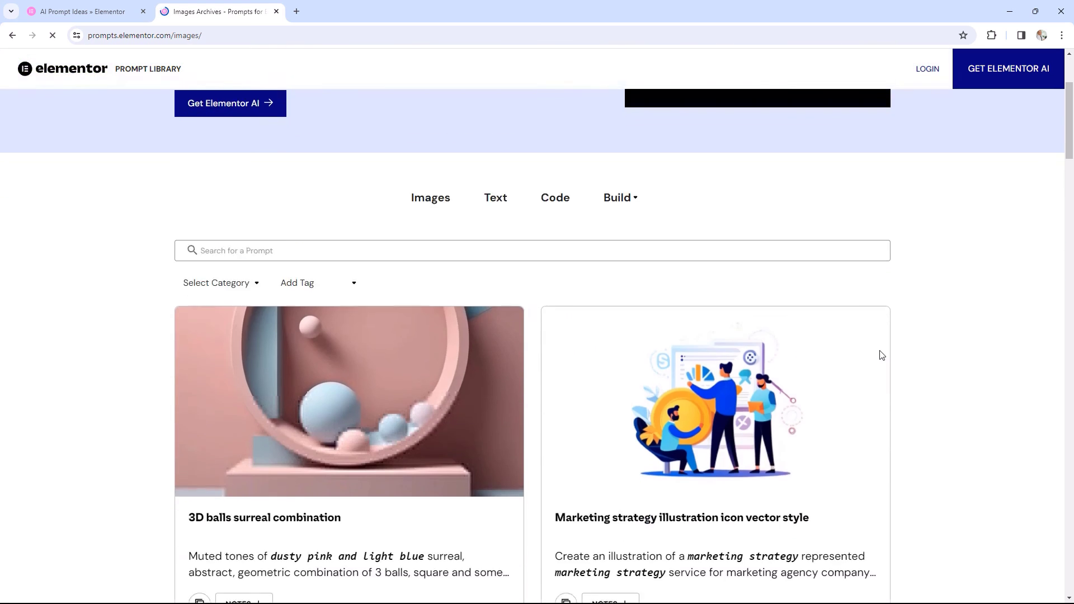
Step: Show the notes for the "Marketing strategy illustration icon vector style" prompt and look over the other image prompts
scroll(882, 355, "down", 3)
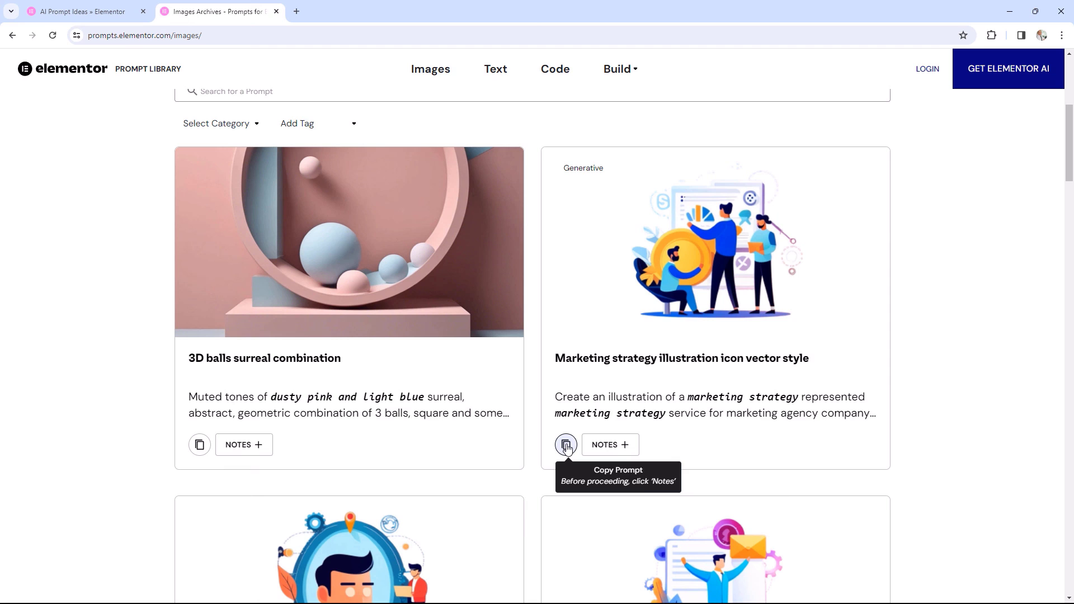
left_click(610, 444)
scroll(753, 458, "down", 2)
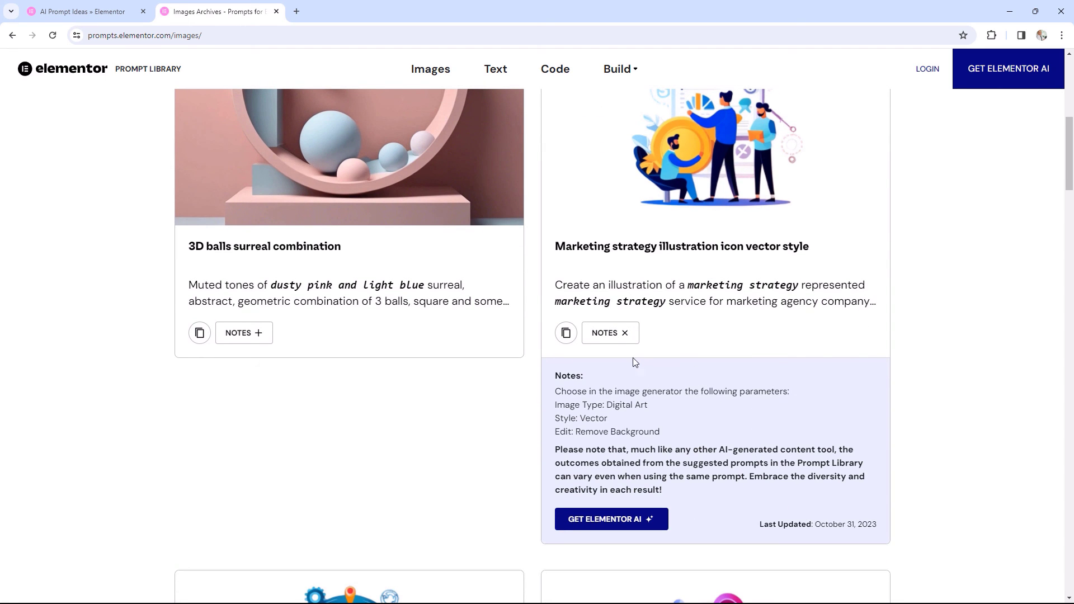
scroll(917, 257, "down", 3)
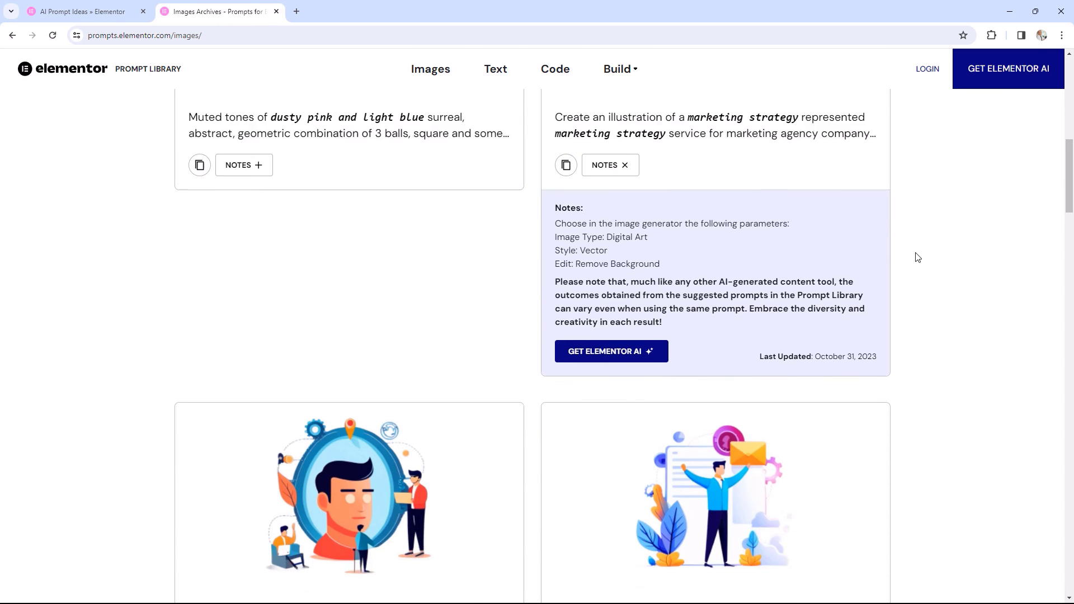
scroll(917, 257, "down", 7)
scroll(917, 257, "up", 8)
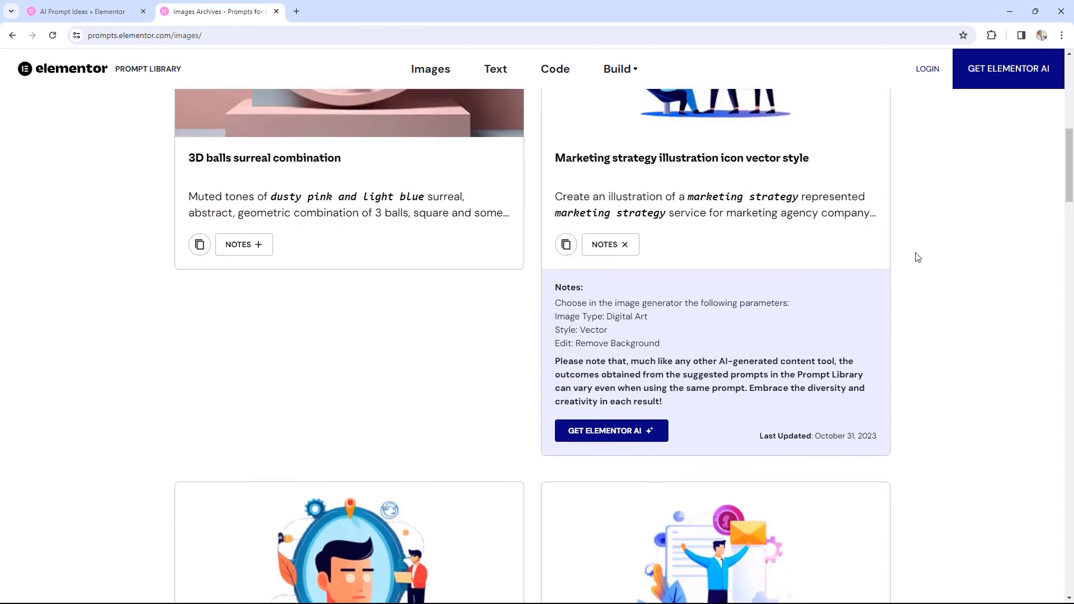
Step: Open the Text prompts of the library and look over the first examples
scroll(917, 257, "up", 10)
left_click(502, 379)
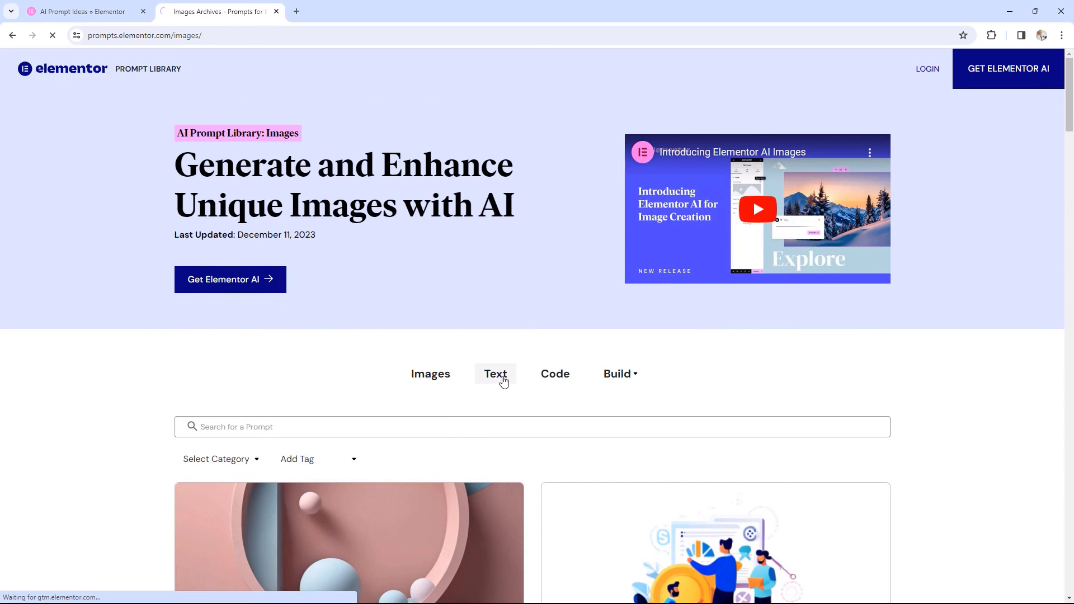
scroll(901, 417, "down", 6)
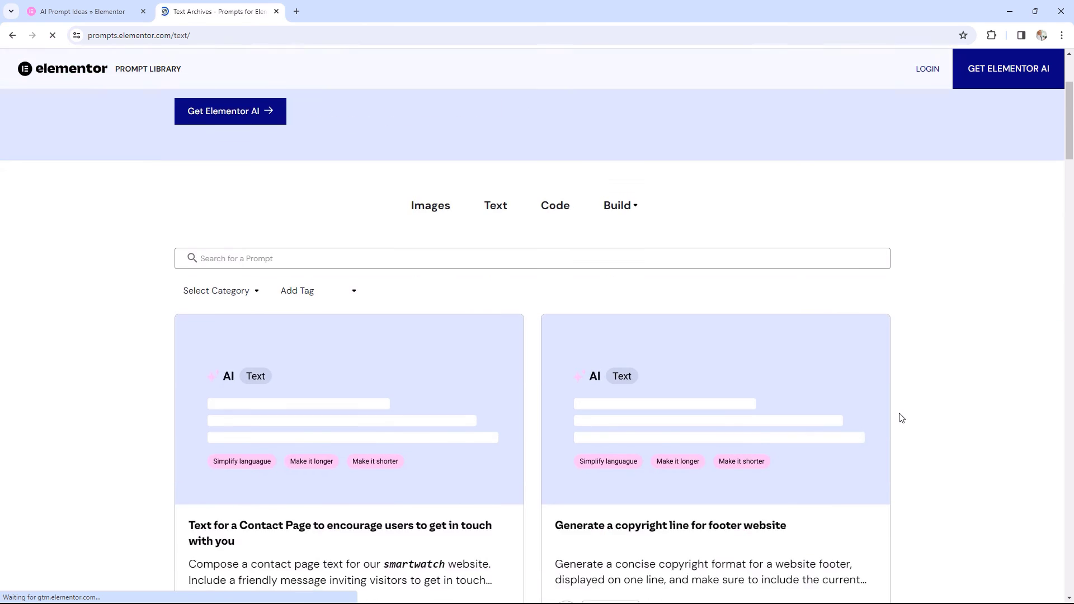
scroll(489, 125, "up", 2)
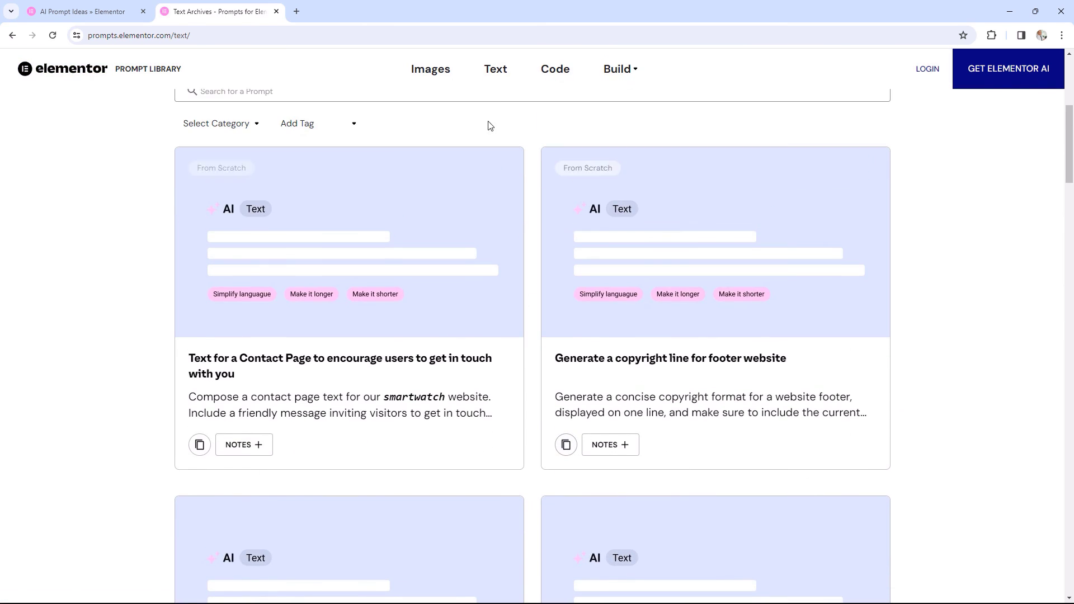
Step: Browse the library's Code prompts, and revisit the AI prompt ideas article before returning to them
left_click(564, 77)
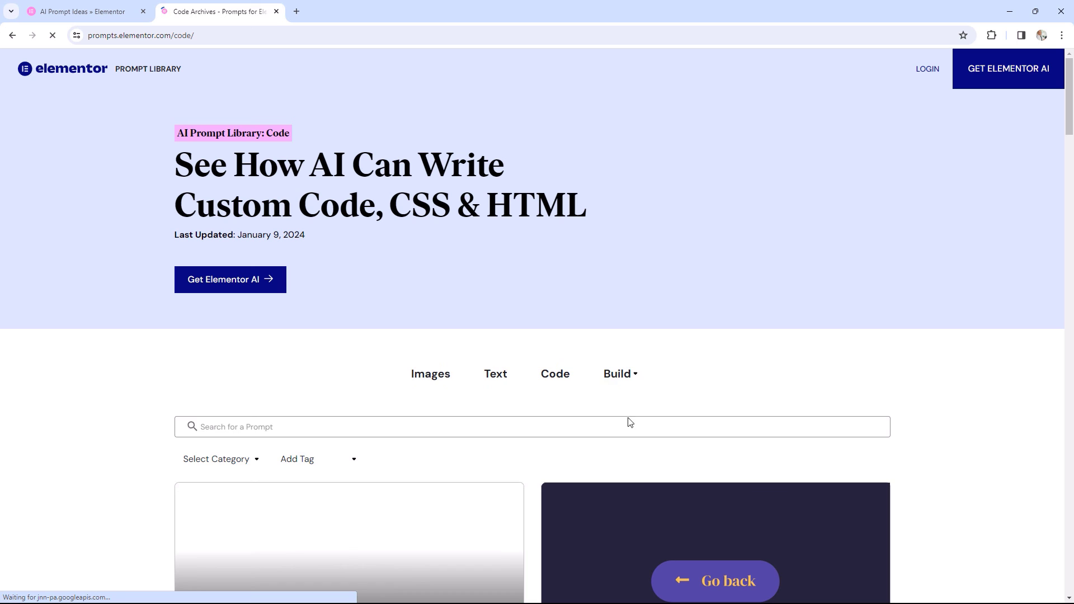
left_click(620, 380)
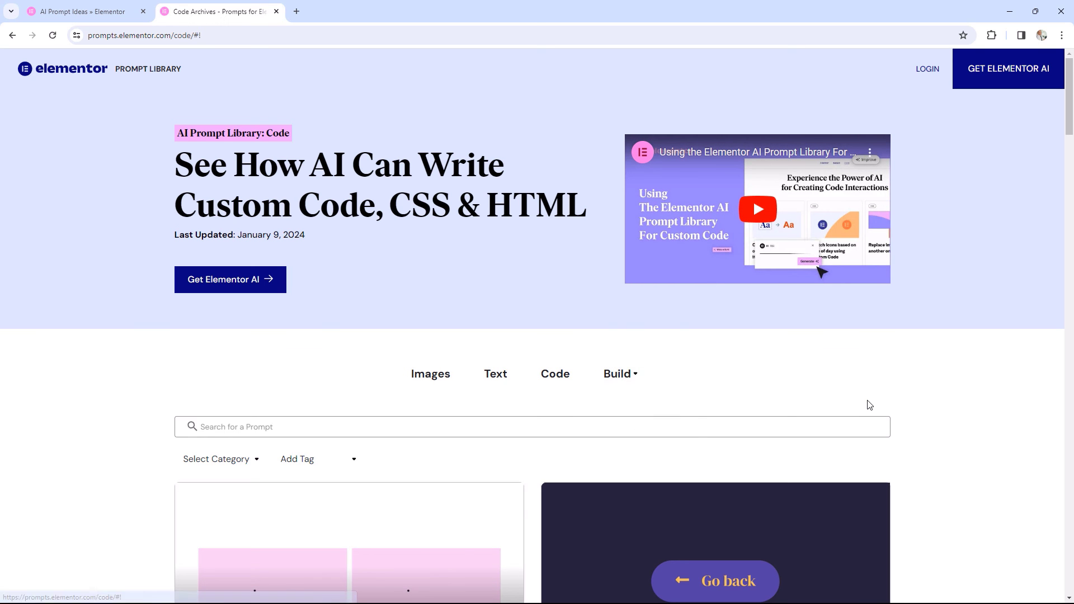
scroll(867, 401, "down", 8)
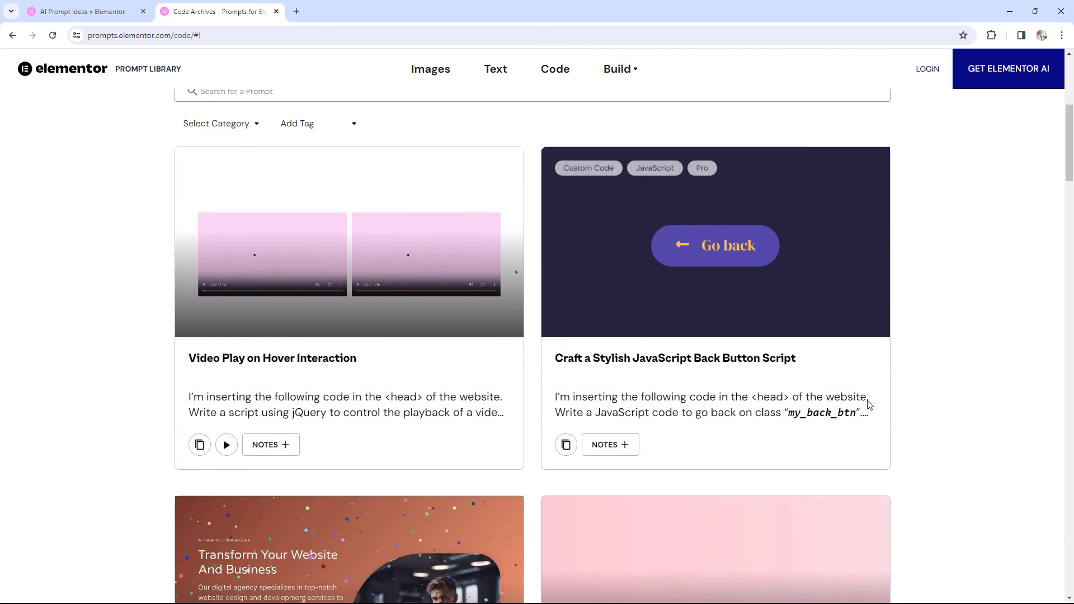
scroll(278, 125, "up", 8)
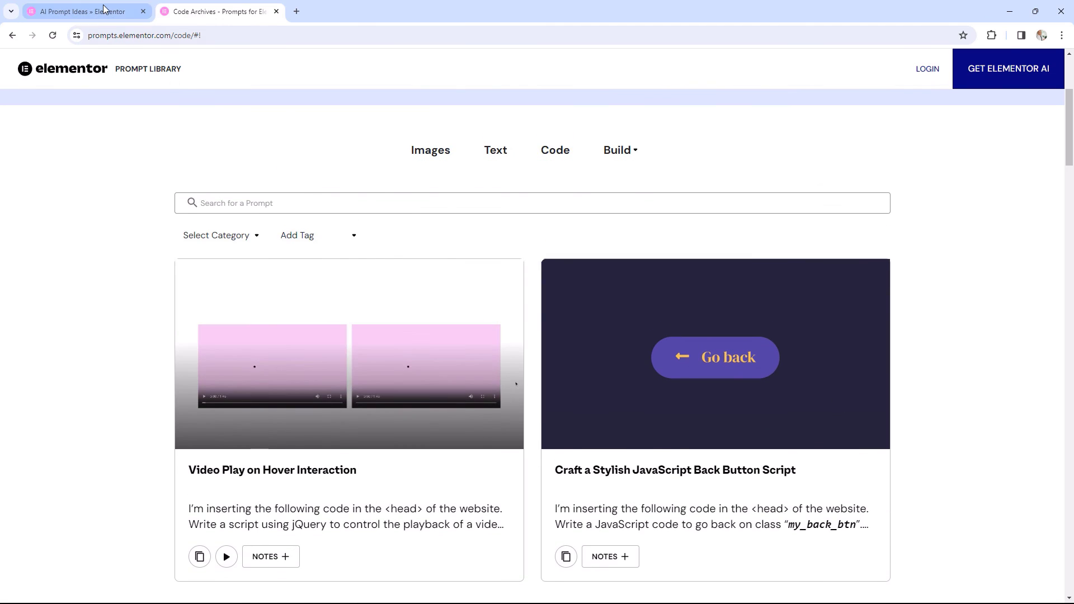
left_click(106, 10)
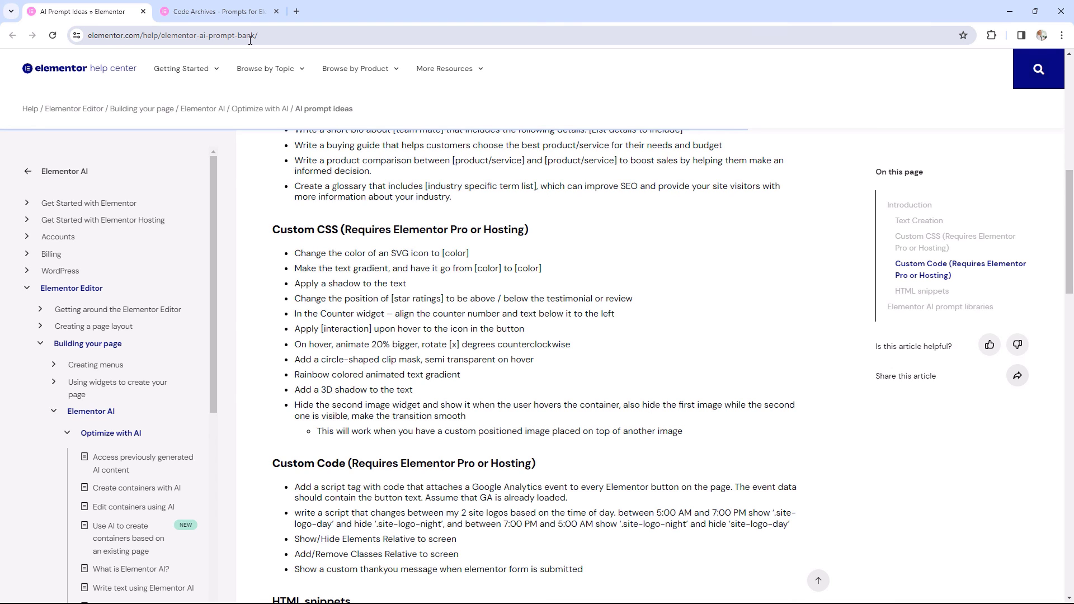
left_click(226, 16)
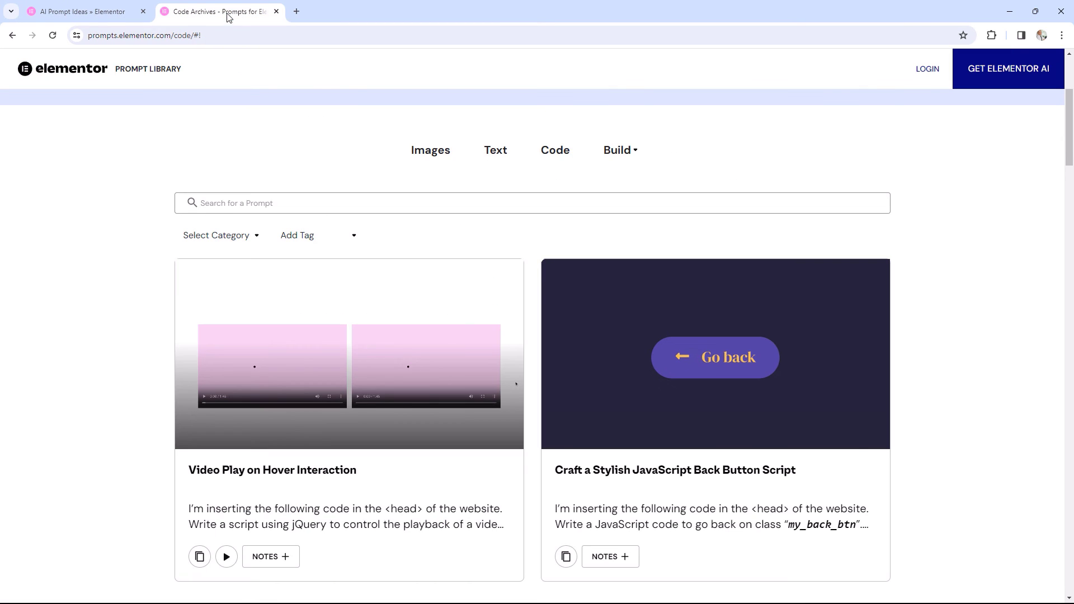